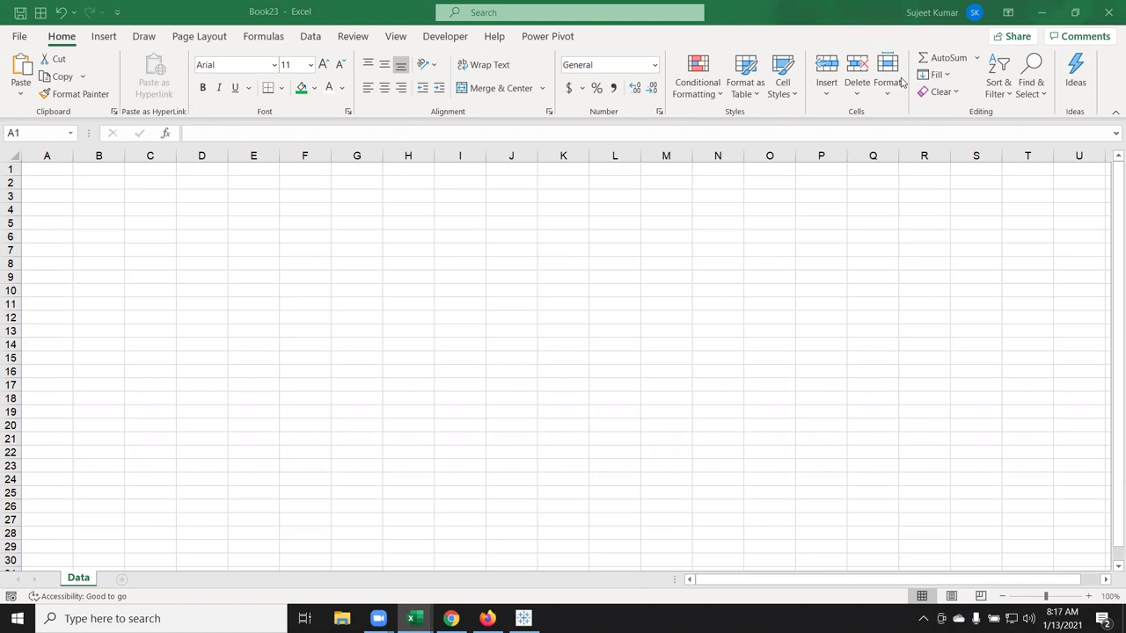
# Enter Q1 in A1 and fill the labels Q1 to Q4 down to A4
pyautogui.click(44, 168)
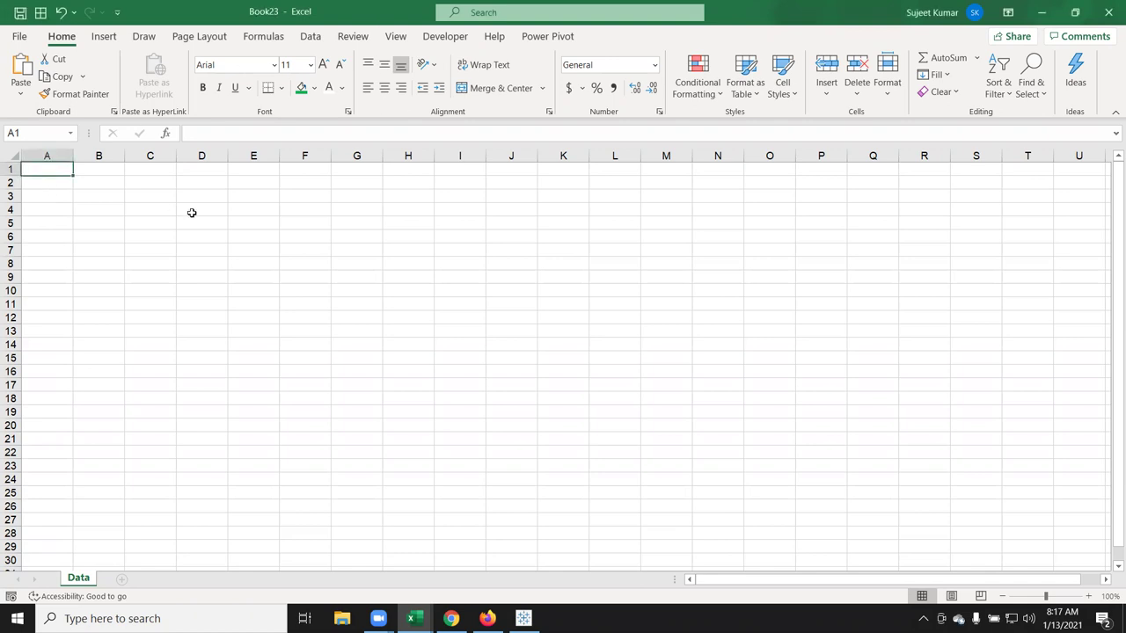
pyautogui.write('Q1')
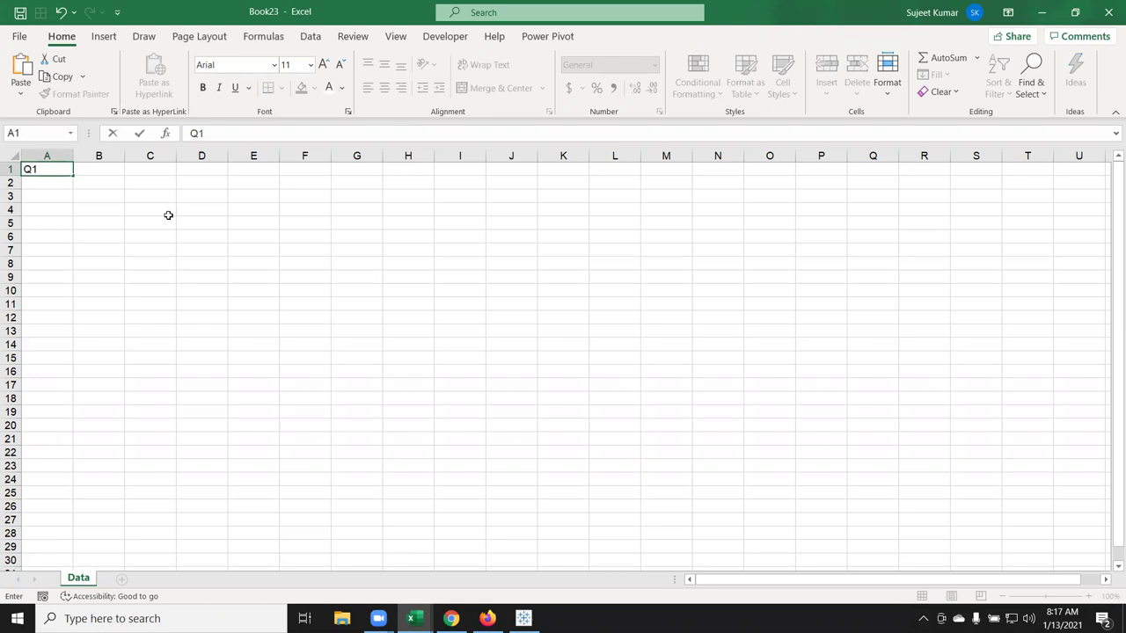
pyautogui.click(168, 212)
pyautogui.click(56, 169)
pyautogui.moveTo(72, 176); pyautogui.dragTo(72, 227)
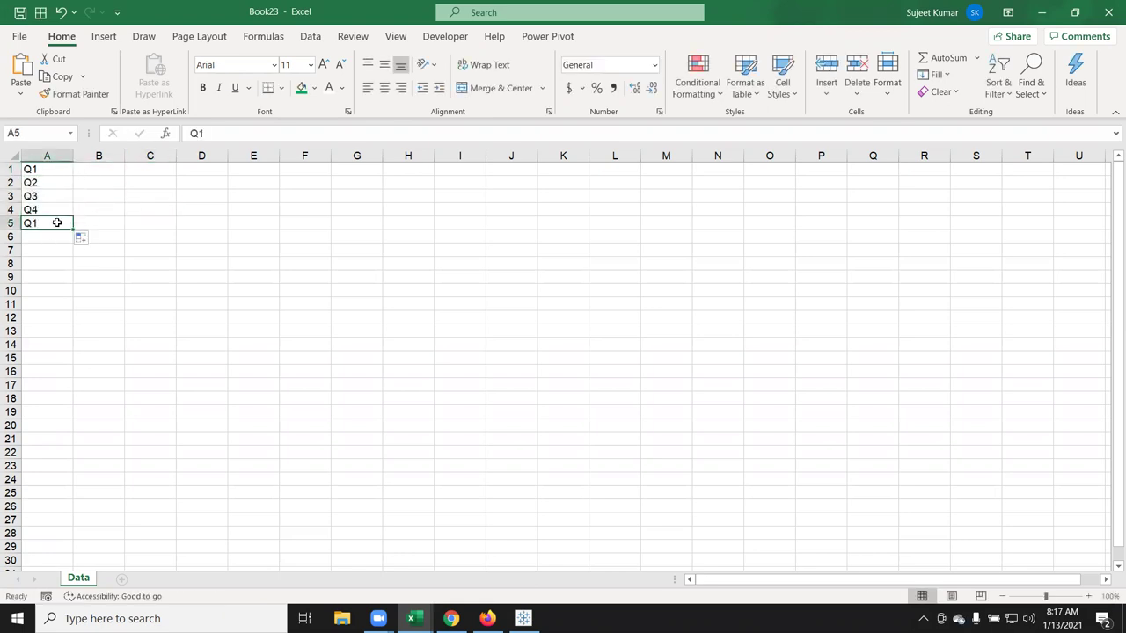
pyautogui.press('Delete')
# Enter 65, 62, 52 and 32 in B1:B4, then select A1:B4
pyautogui.press('Up')
pyautogui.press('Up')
pyautogui.press('Up')
pyautogui.press('Up')
pyautogui.press('Right')
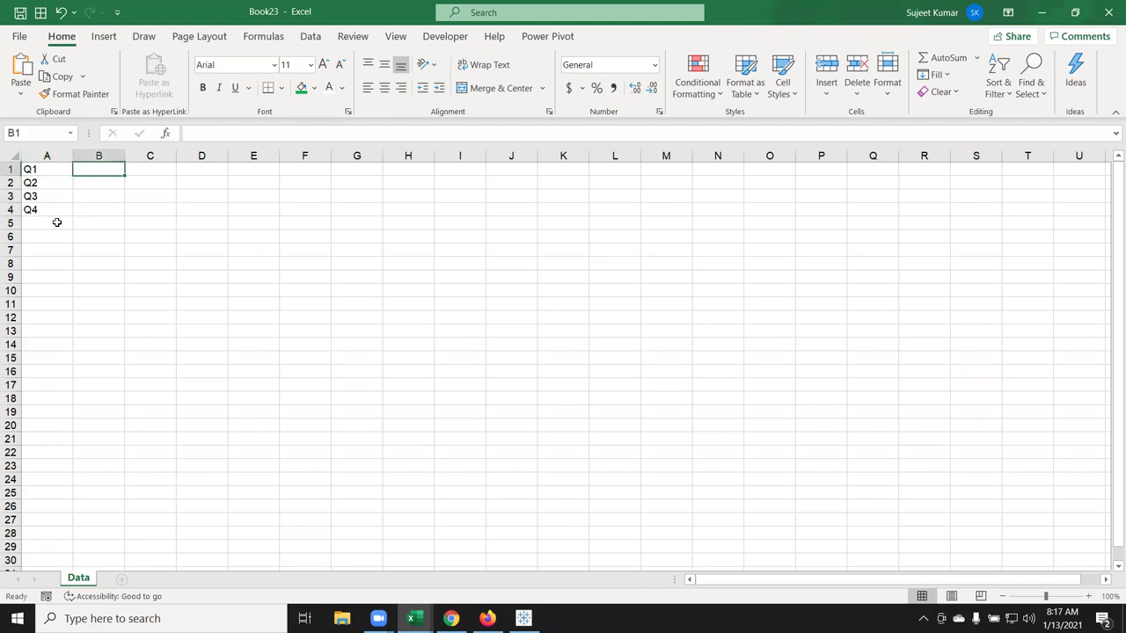
pyautogui.write('65')
pyautogui.press('Return')
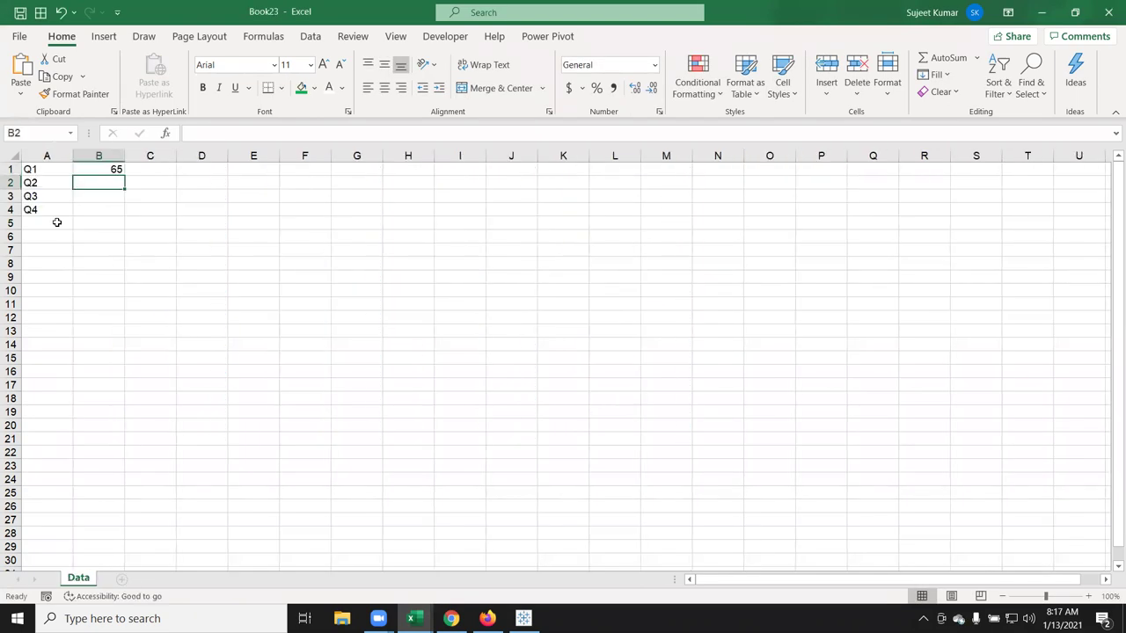
pyautogui.write('62')
pyautogui.press('Return')
pyautogui.write('52')
pyautogui.press('Return')
pyautogui.write('32')
pyautogui.press('Return')
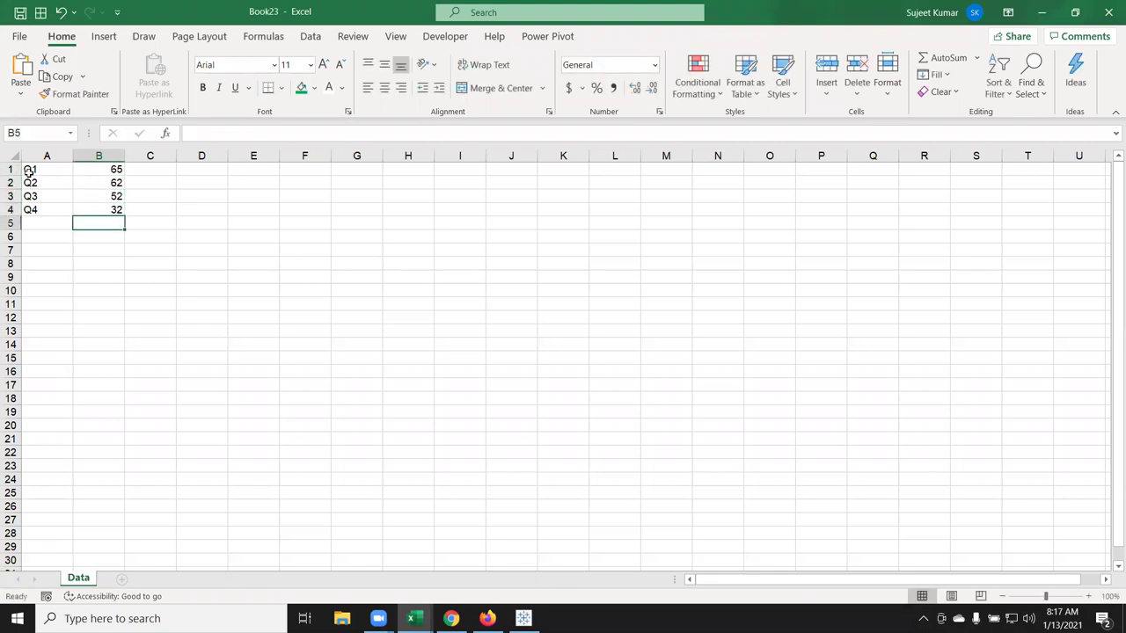
pyautogui.moveTo(29, 170); pyautogui.dragTo(92, 209)
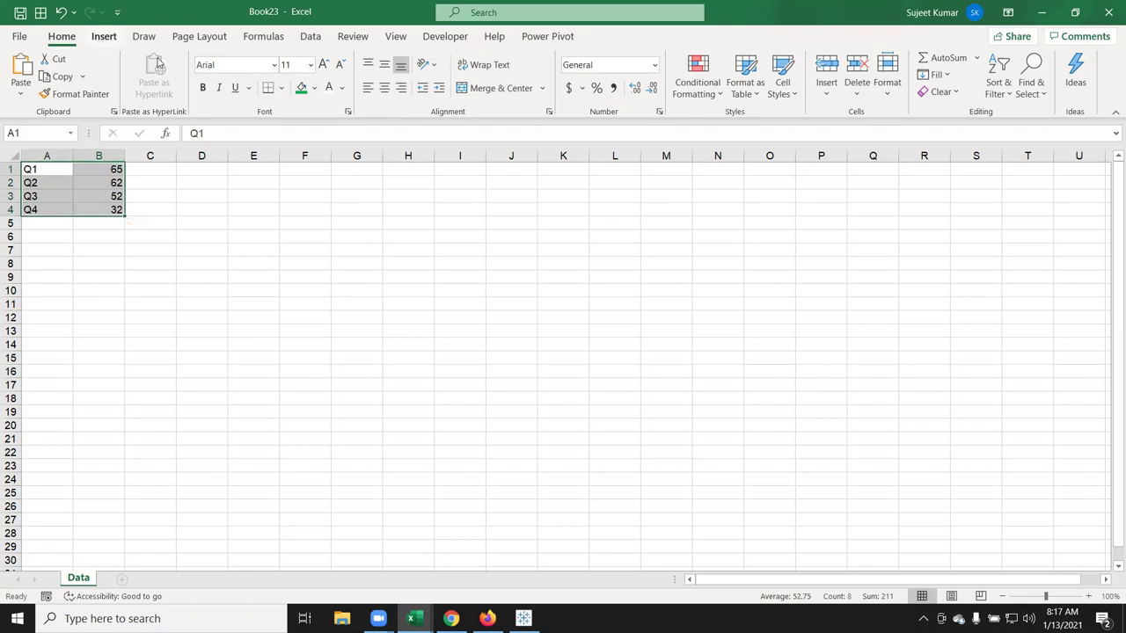
# Insert a 2-D pie chart of the Q1–Q4 values, move it beside the data and enlarge it
pyautogui.click(104, 36)
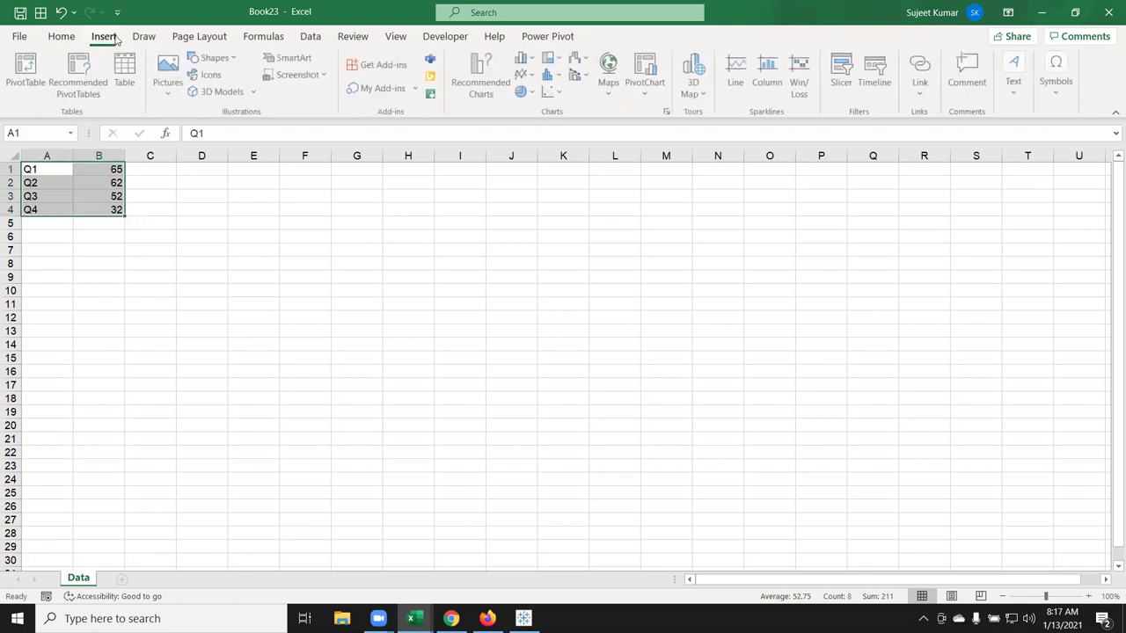
pyautogui.click(524, 97)
pyautogui.click(537, 143)
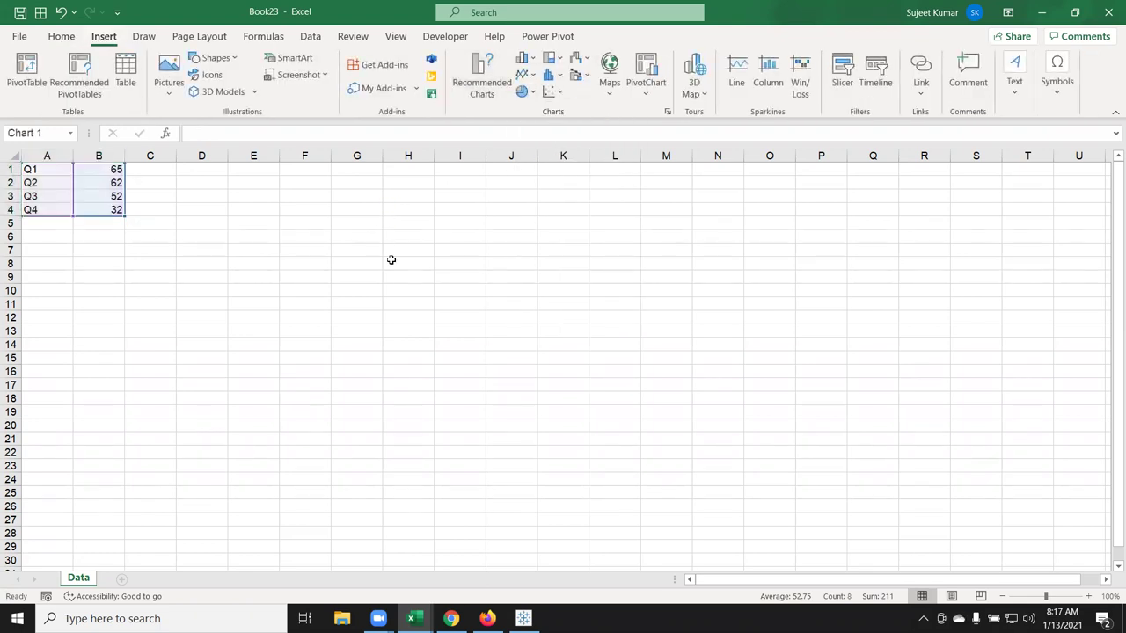
pyautogui.moveTo(428, 289); pyautogui.dragTo(272, 212)
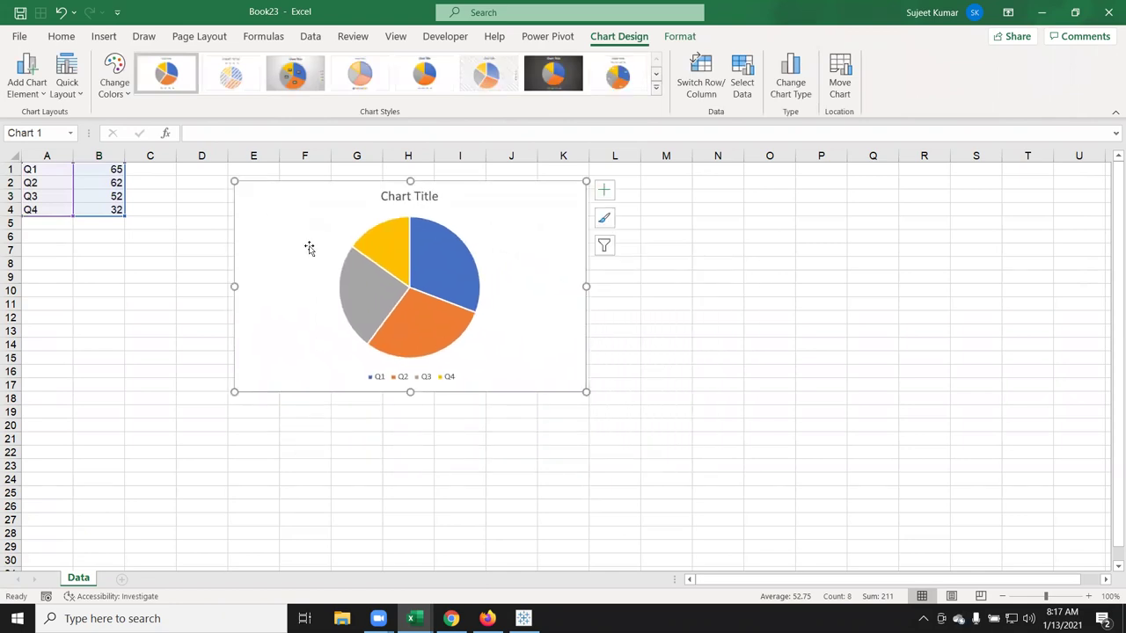
pyautogui.moveTo(586, 392); pyautogui.dragTo(635, 456)
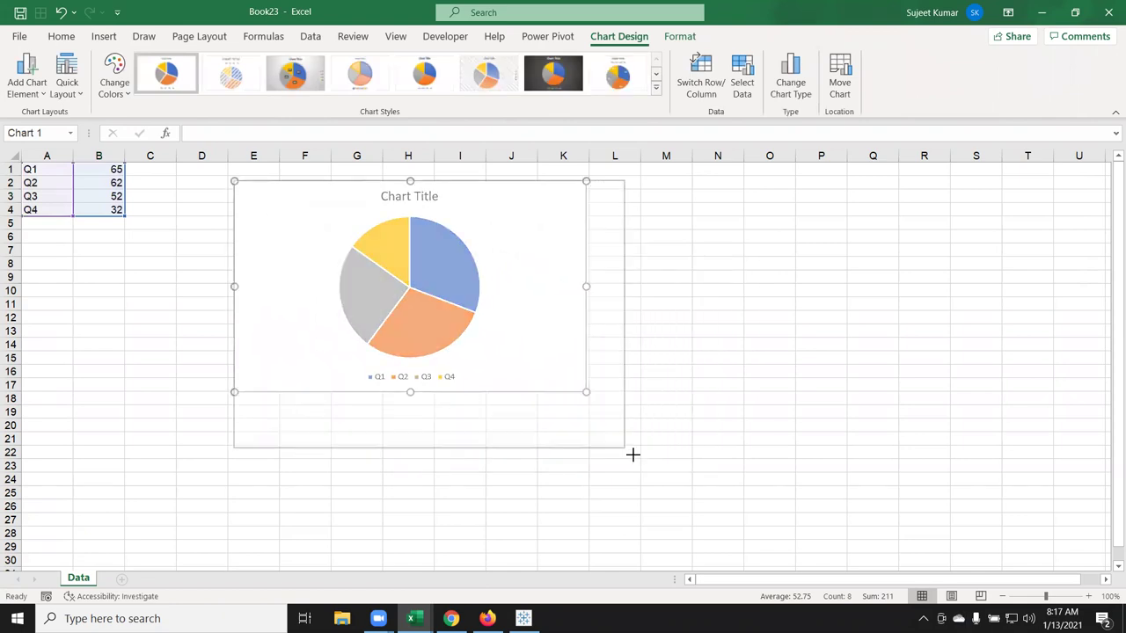
pyautogui.click(675, 425)
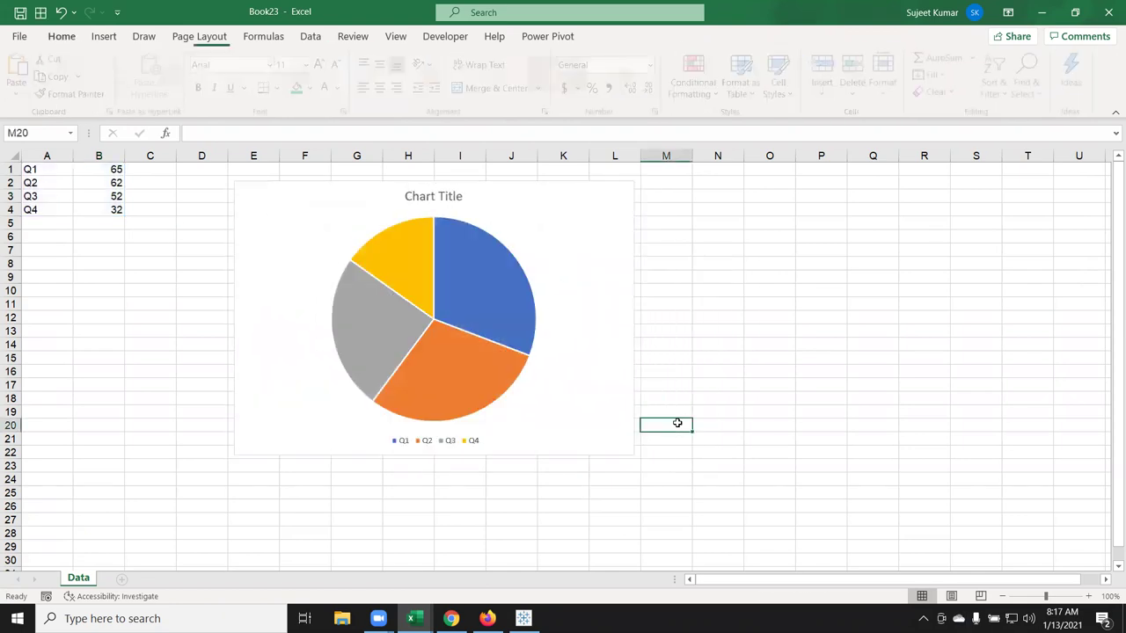
pyautogui.click(440, 202)
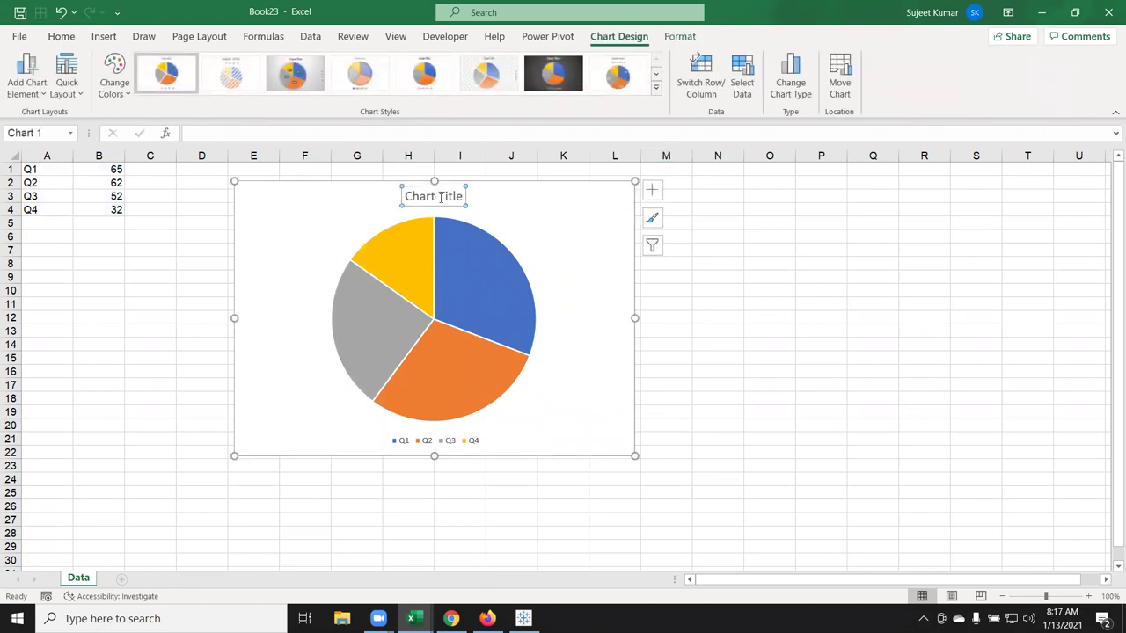
pyautogui.click(115, 220)
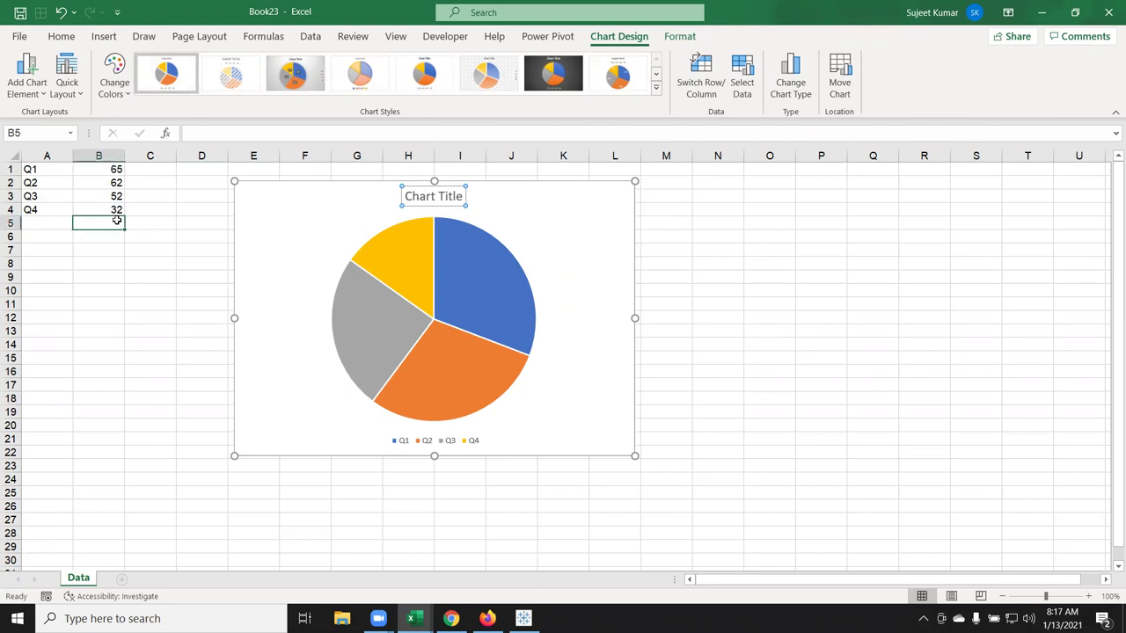
pyautogui.click(178, 170)
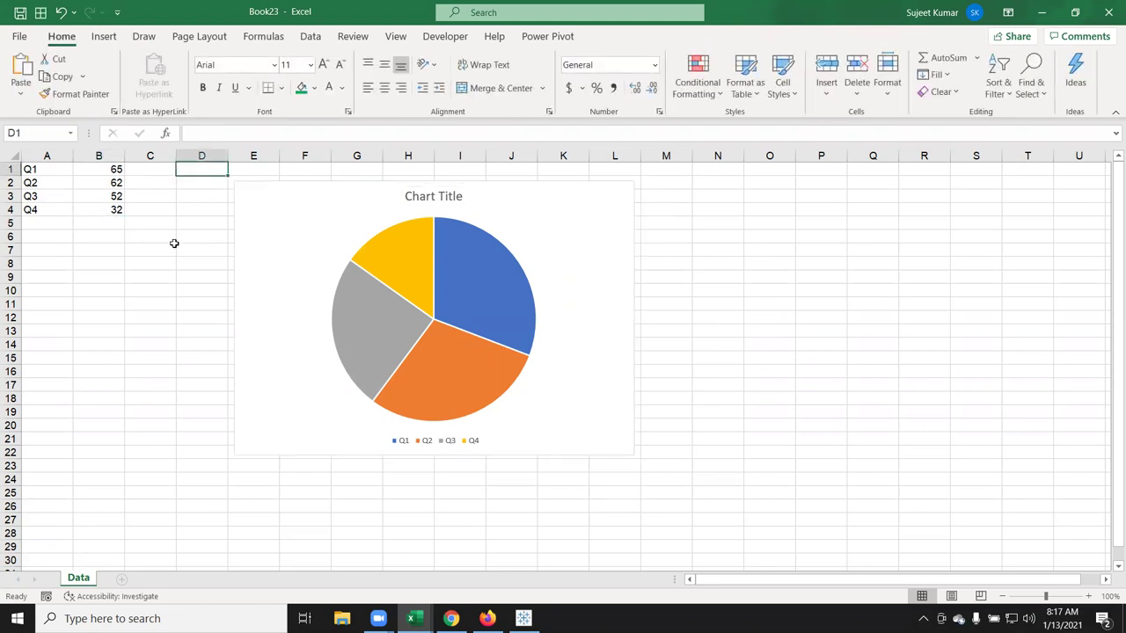
# Enter 'Sales 2020' in A6 and autofit column A to fit it
pyautogui.click(47, 239)
pyautogui.write('Sales ')
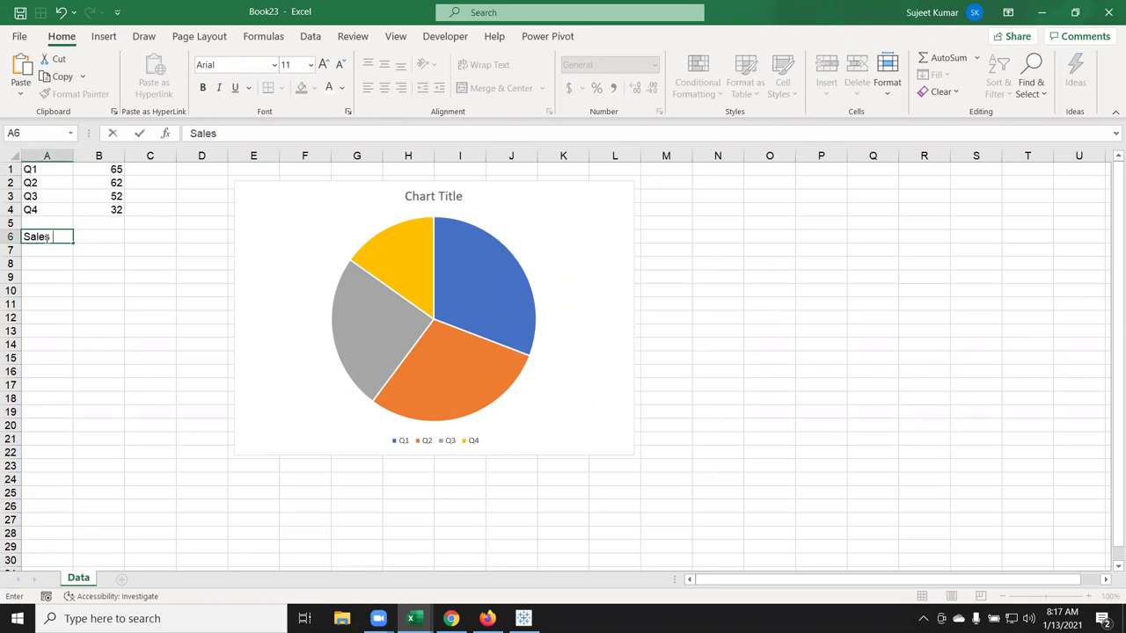
pyautogui.write('2020')
pyautogui.press('Return')
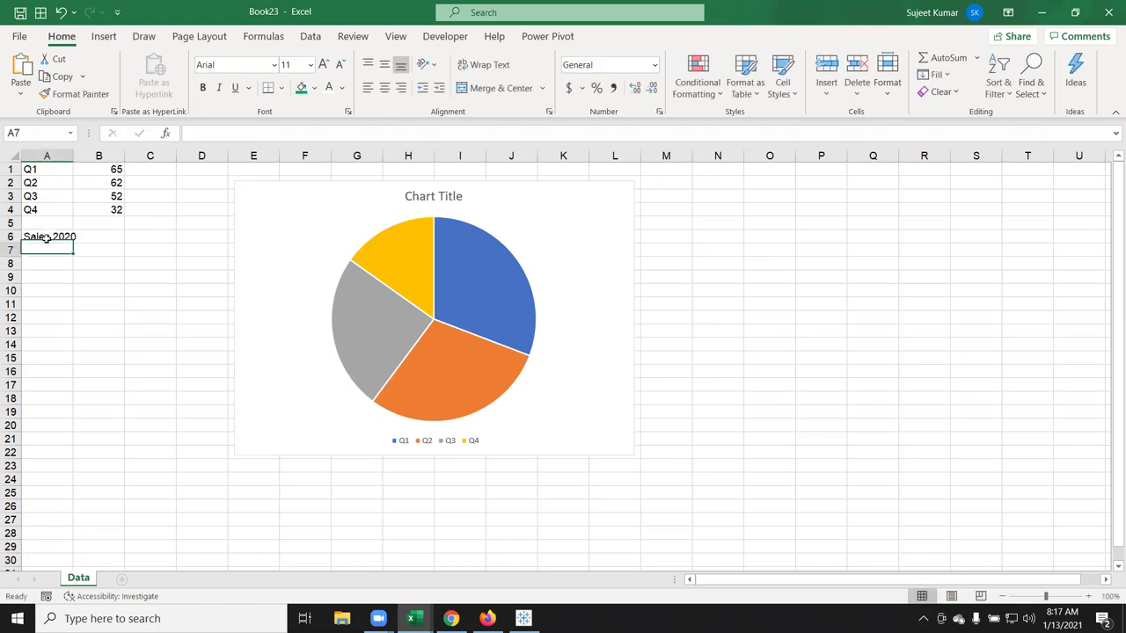
pyautogui.click(63, 237)
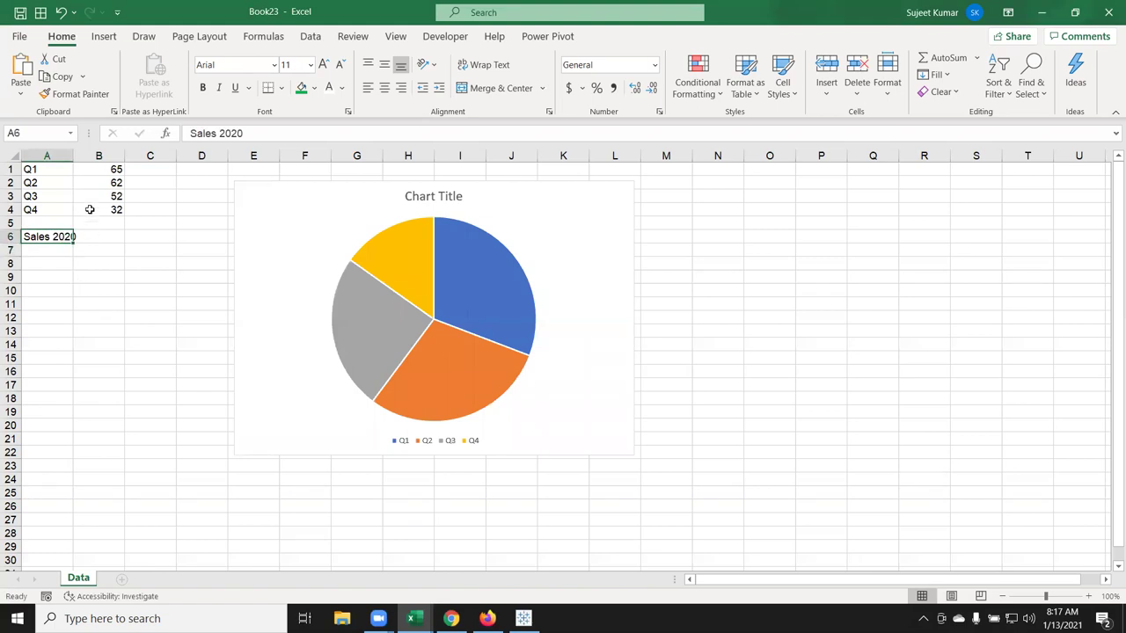
pyautogui.moveTo(73, 161); pyautogui.dragTo(73, 161)
pyautogui.doubleClick(73, 161)
# Change A6 to the formula ="Sales " & YEAR(TODAY()), now showing Sales 2021
pyautogui.click(241, 132)
pyautogui.doubleClick(243, 133)
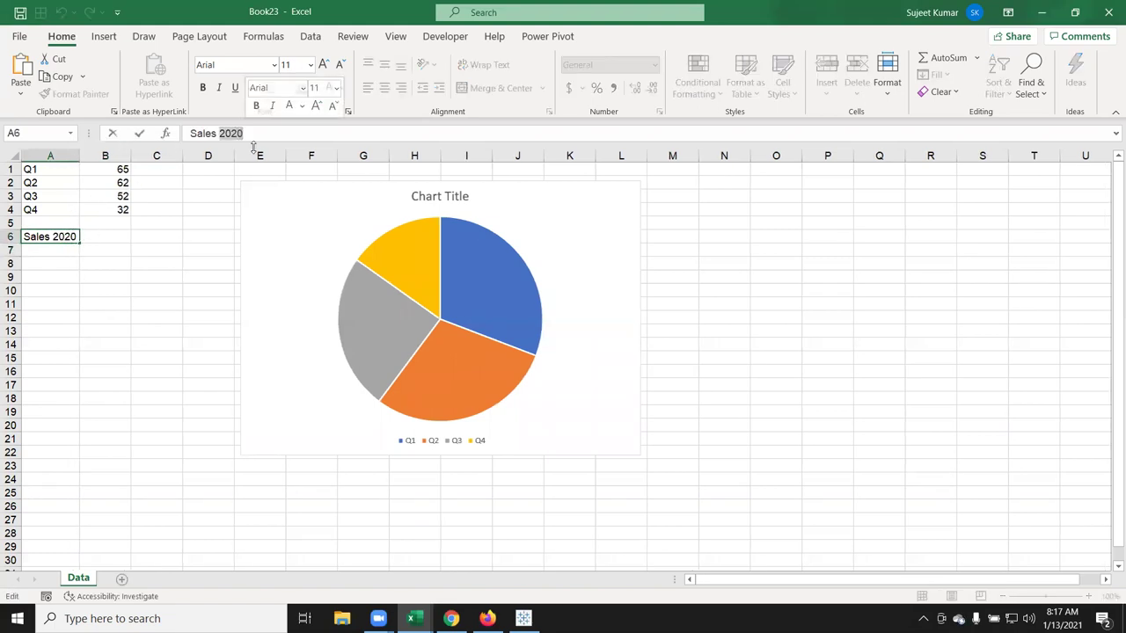
pyautogui.press('Escape')
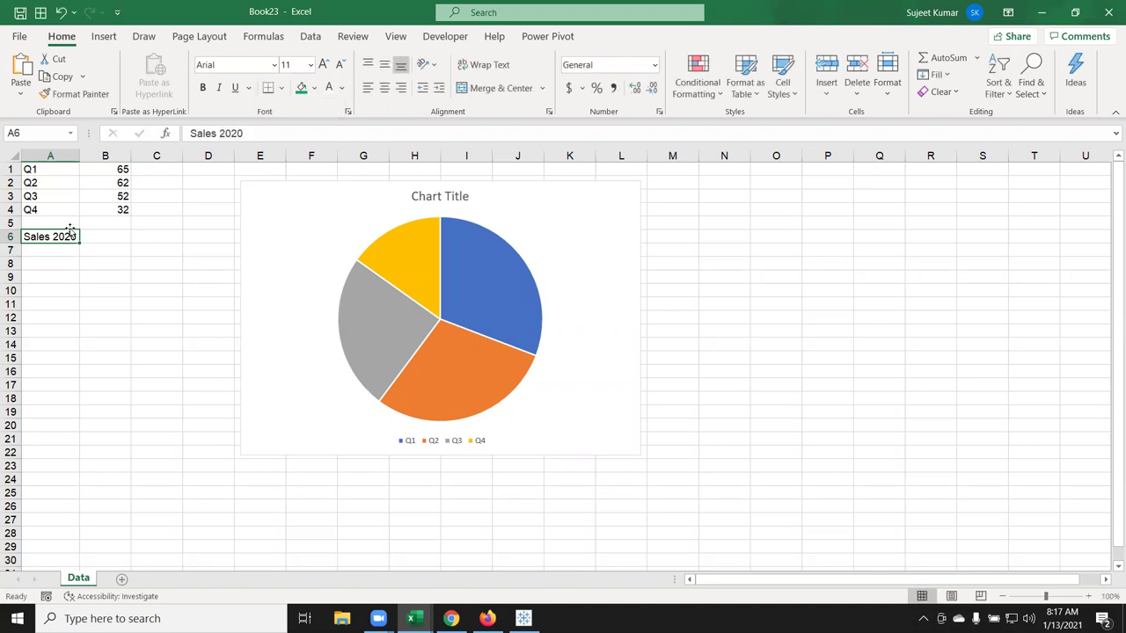
pyautogui.press('F2')
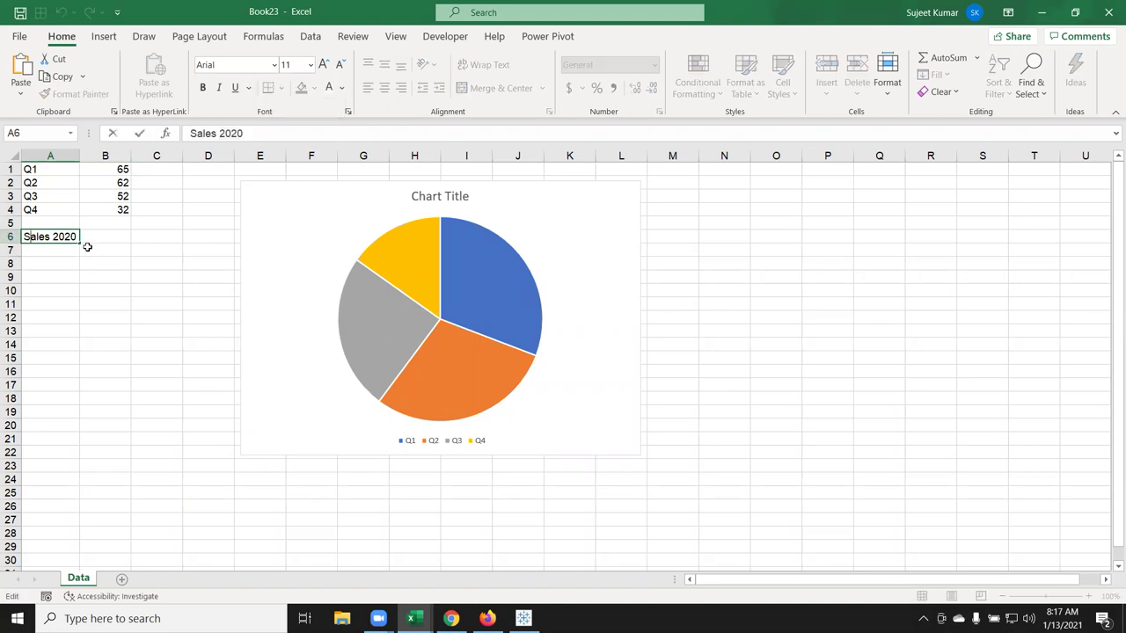
pyautogui.write('\\')
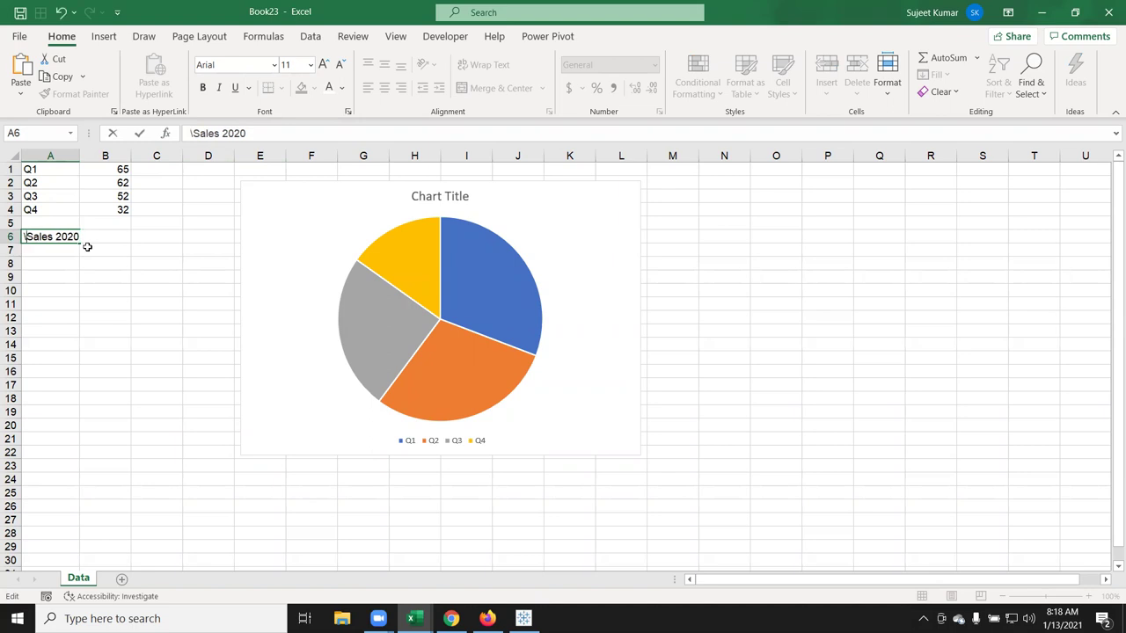
pyautogui.press('BackSpace')
pyautogui.write('="')
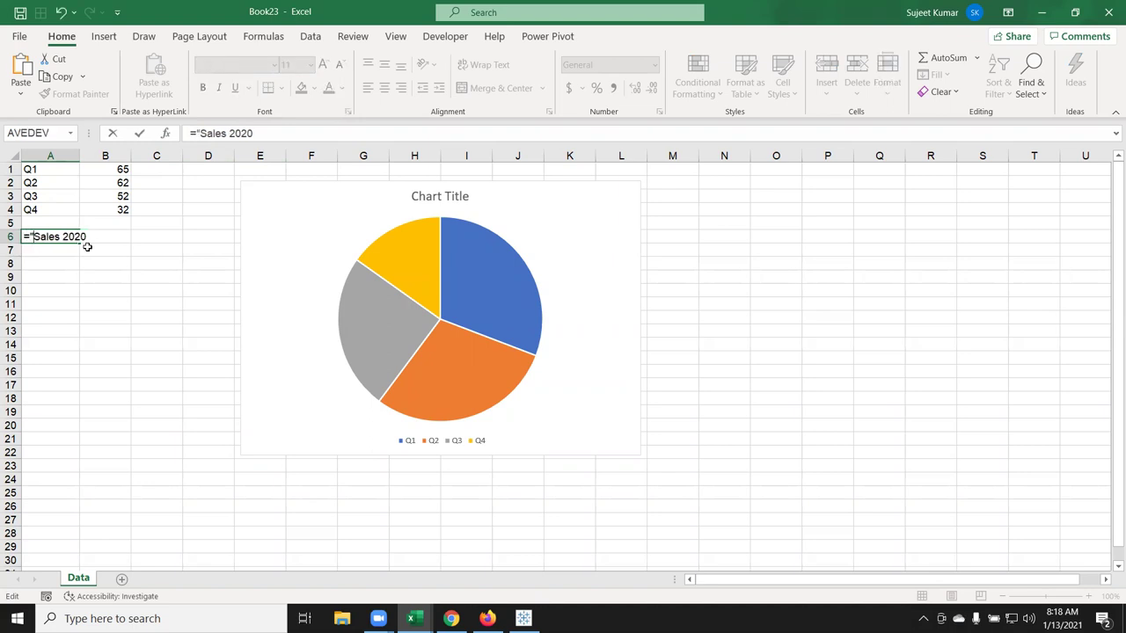
pyautogui.click(64, 237)
pyautogui.write('" & ')
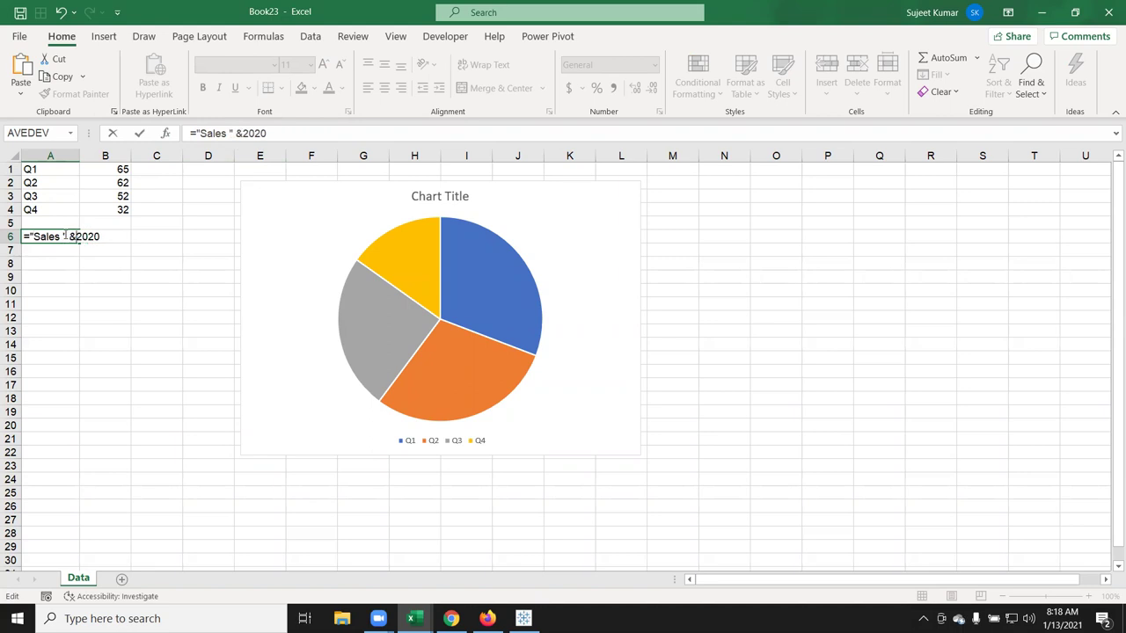
pyautogui.write('yea')
pyautogui.press('Tab')
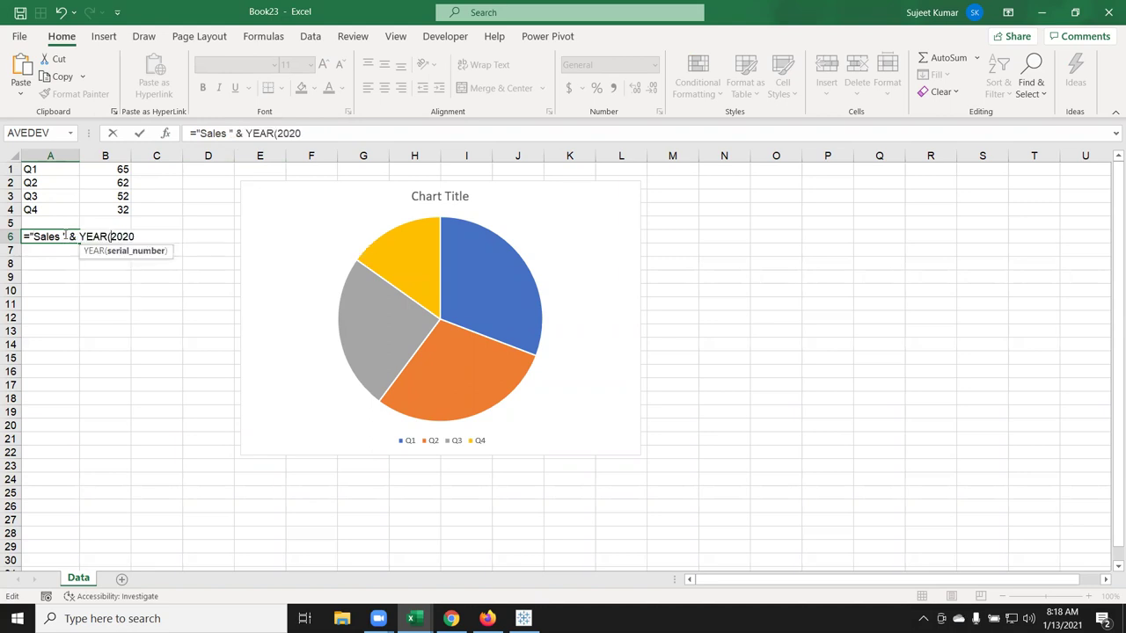
pyautogui.write('tod')
pyautogui.press('Tab')
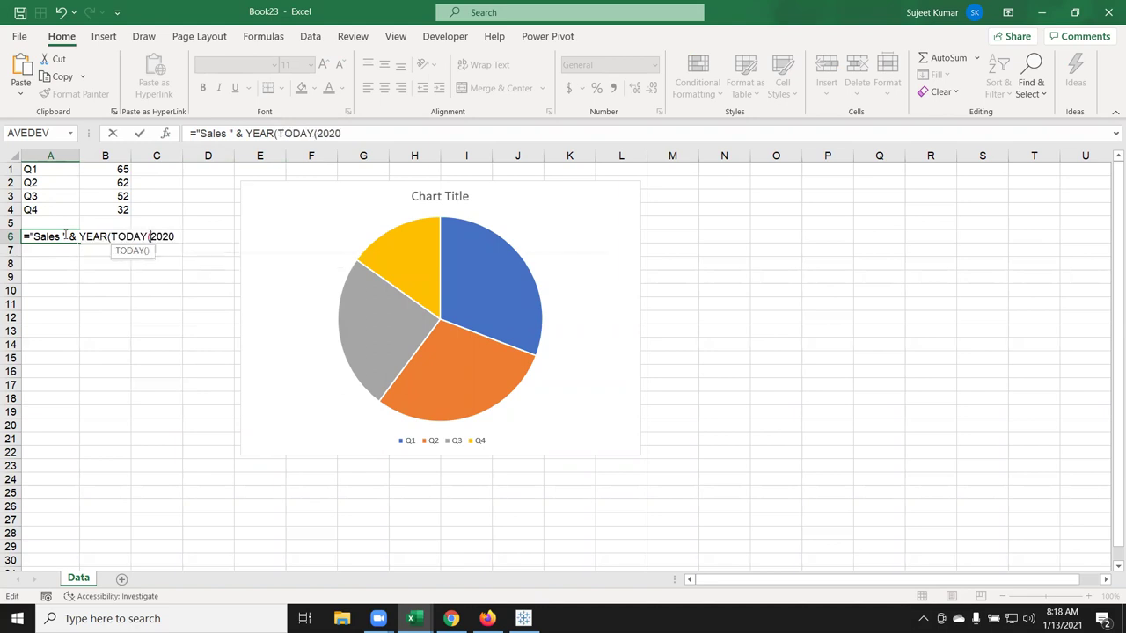
pyautogui.write(')')
pyautogui.press('Delete')
pyautogui.press('Delete')
pyautogui.press('Delete')
pyautogui.press('Delete')
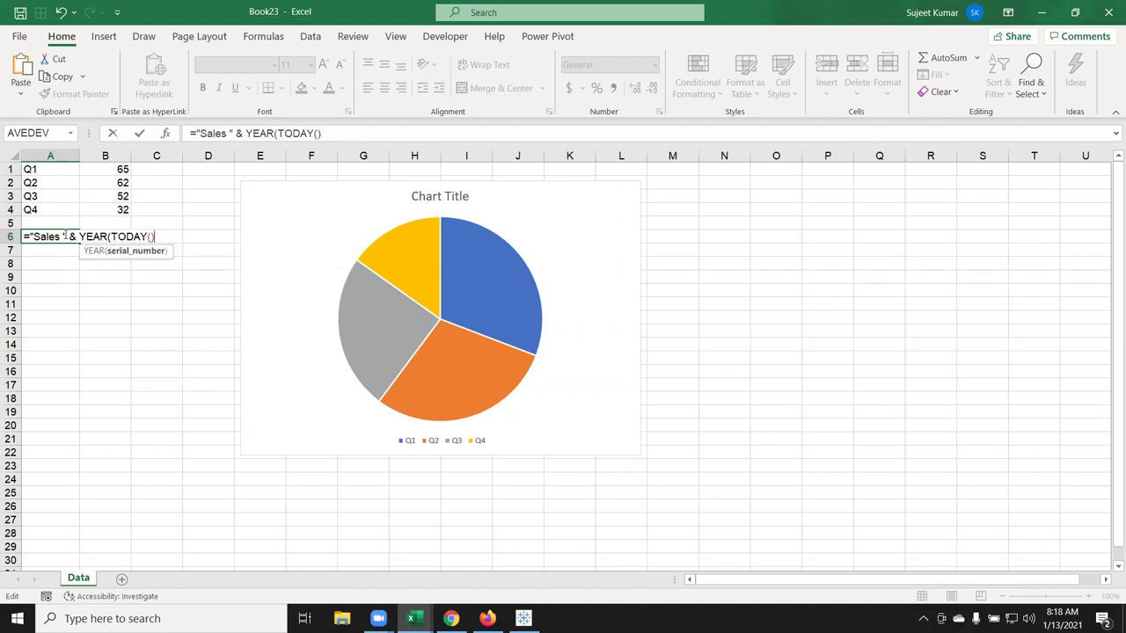
pyautogui.write(')')
pyautogui.press('Return')
pyautogui.click(63, 235)
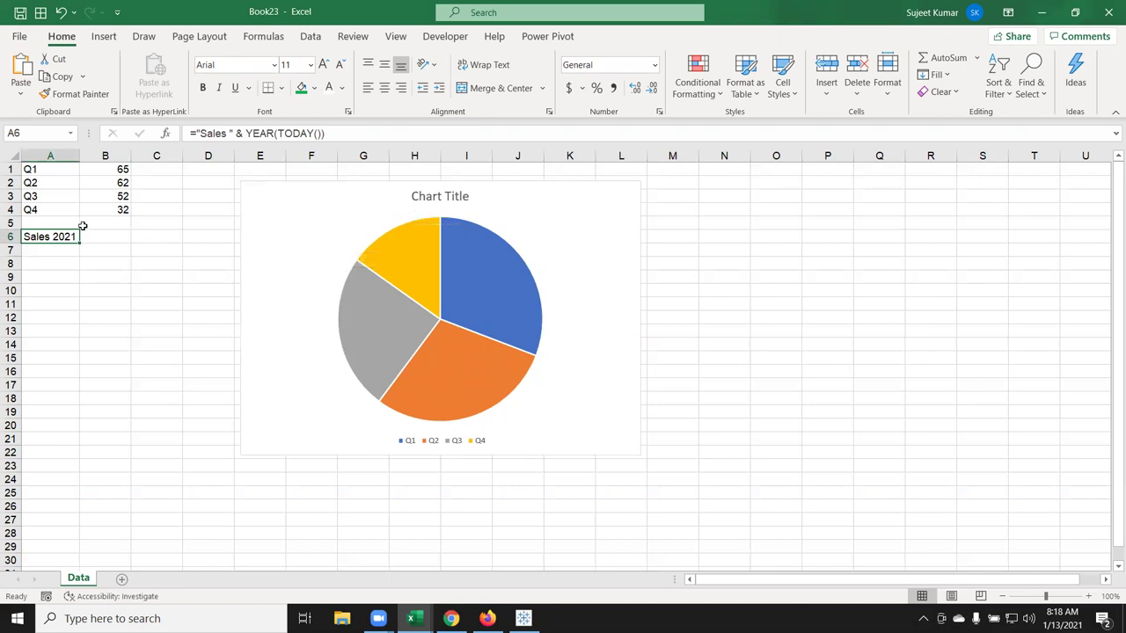
# In Select Data, set the pie series name to cell A6 so the title reads Sales 2021
pyautogui.click(141, 331)
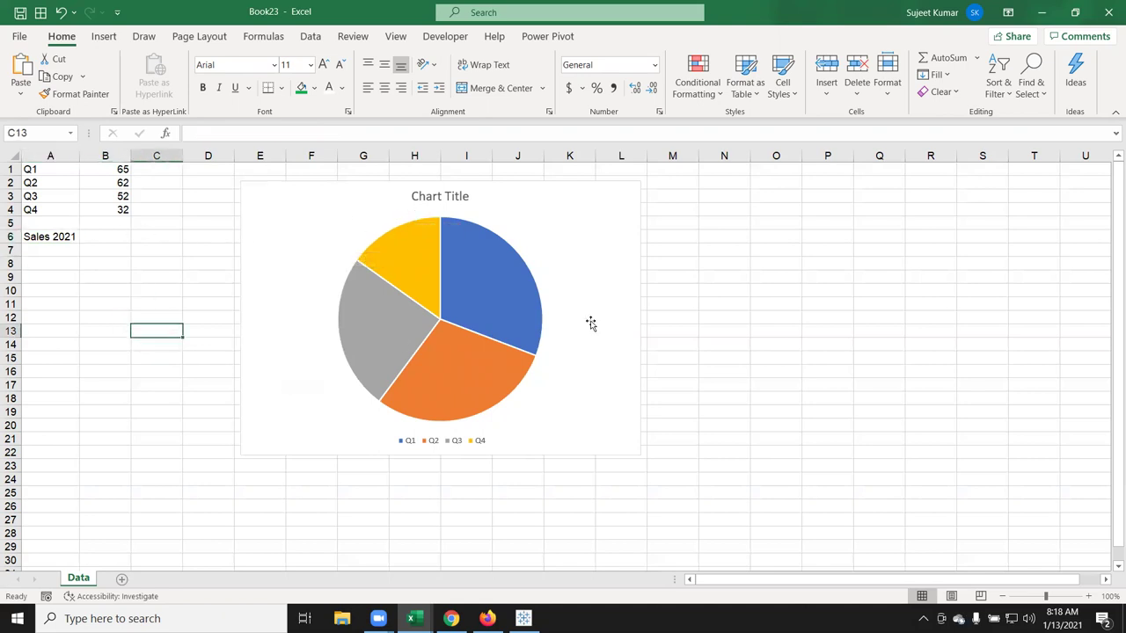
pyautogui.click(507, 294)
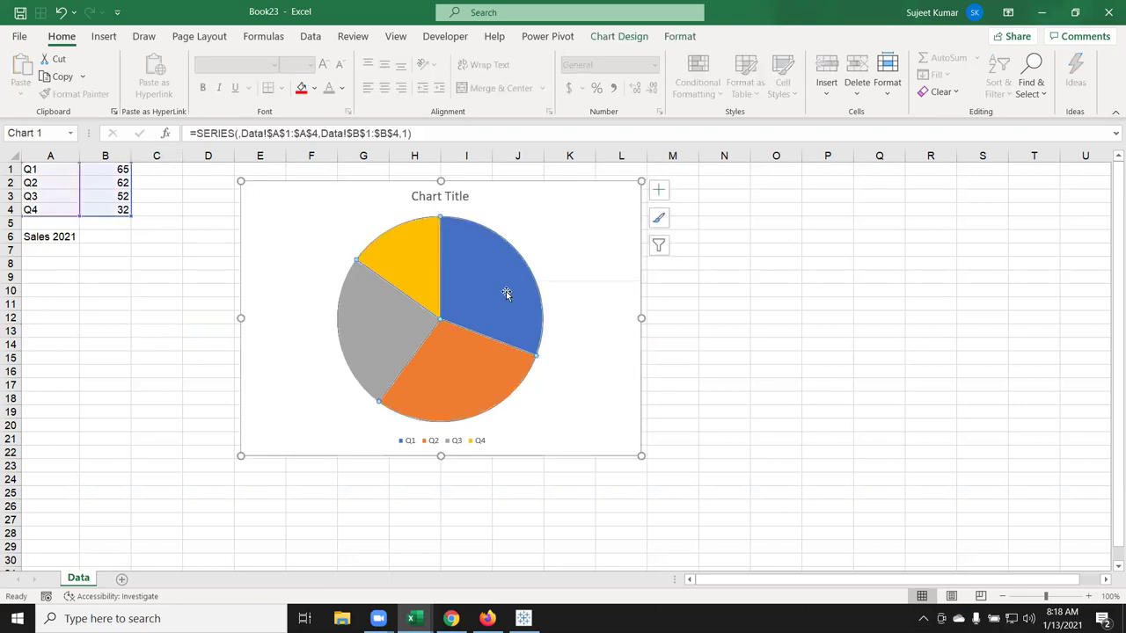
pyautogui.rightClick(508, 294)
pyautogui.click(549, 370)
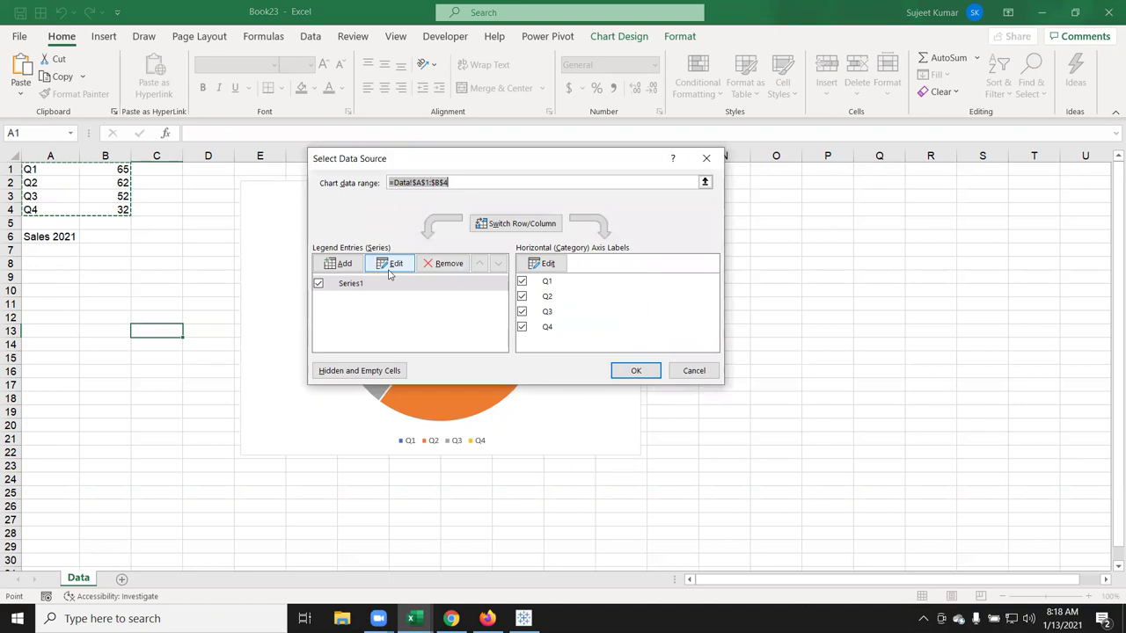
pyautogui.click(394, 264)
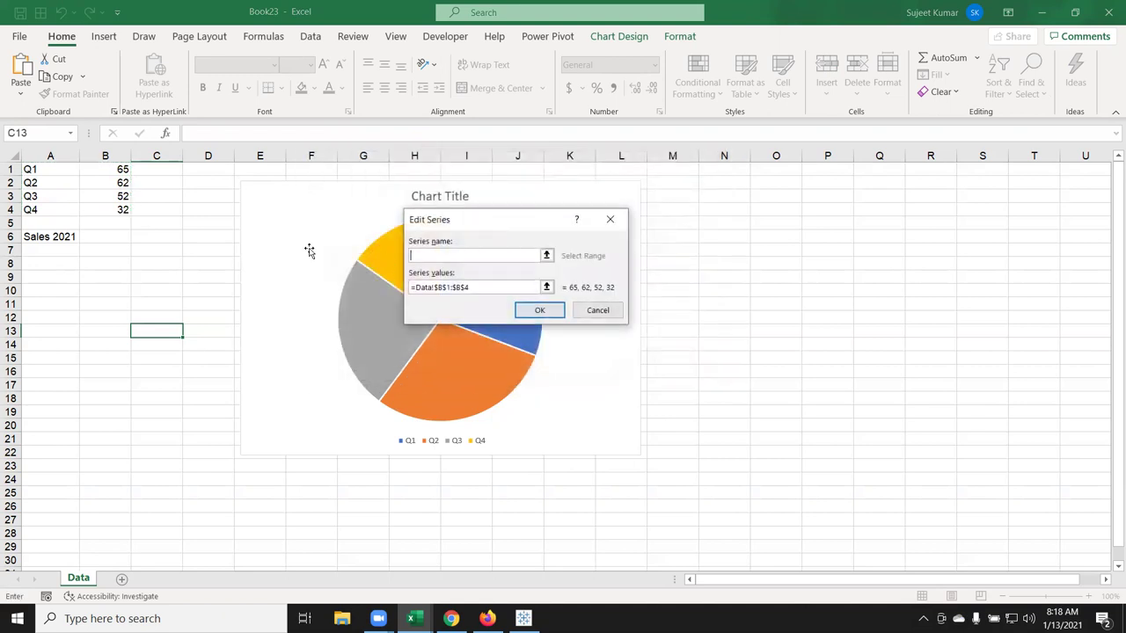
pyautogui.click(64, 237)
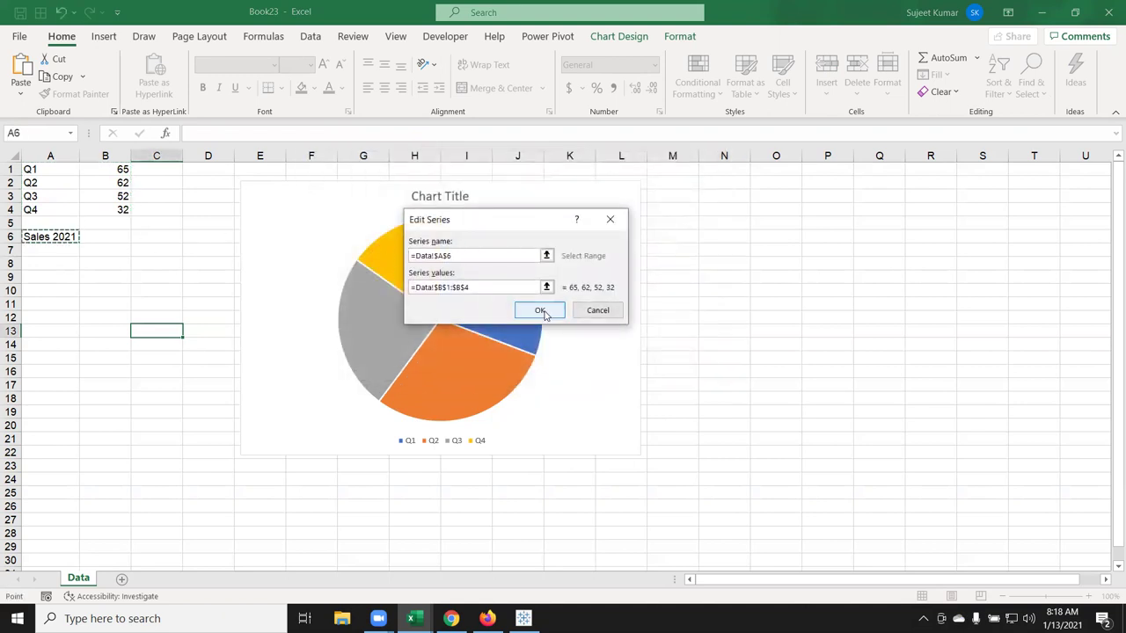
pyautogui.click(539, 310)
pyautogui.click(630, 370)
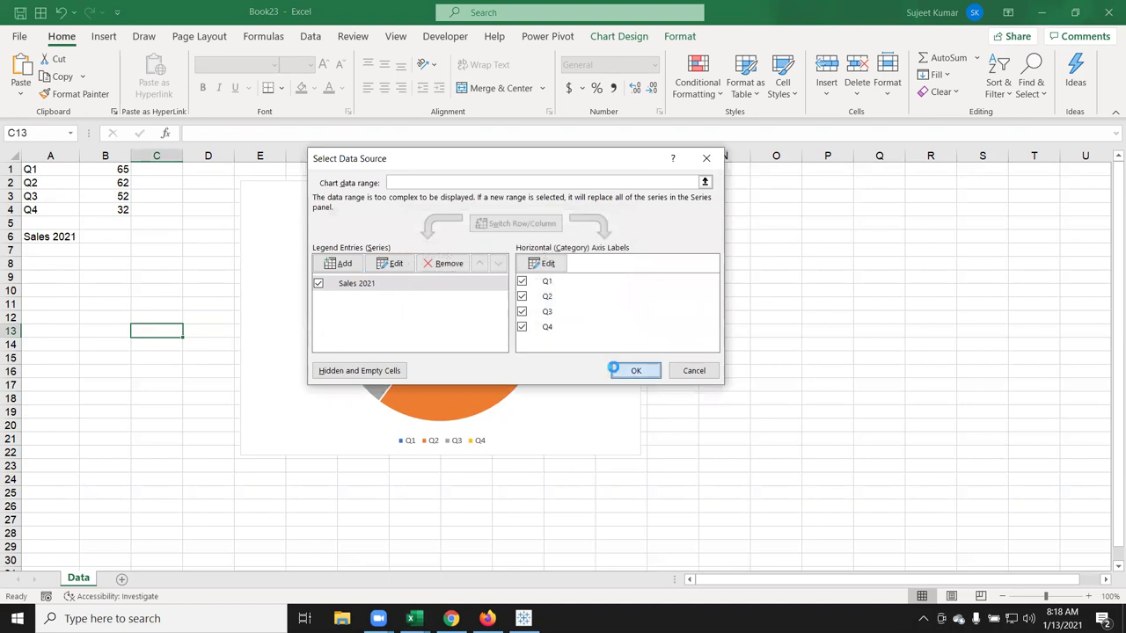
pyautogui.click(726, 350)
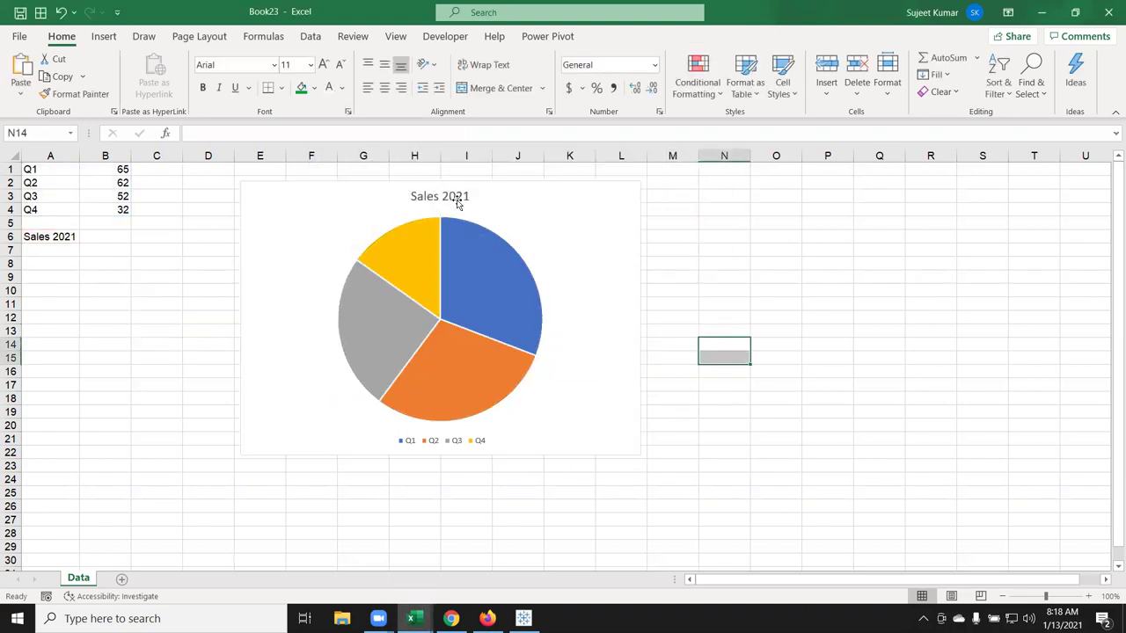
# Append -1 to A6's YEAR(TODAY()) formula so it shows Sales 2020
pyautogui.click(60, 238)
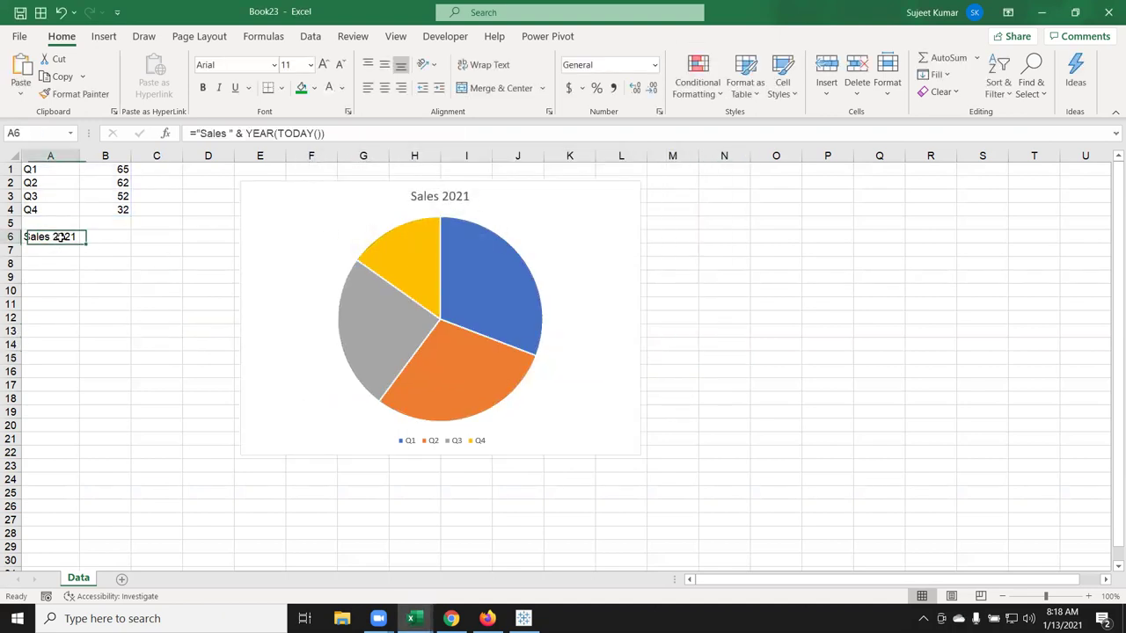
pyautogui.click(321, 133)
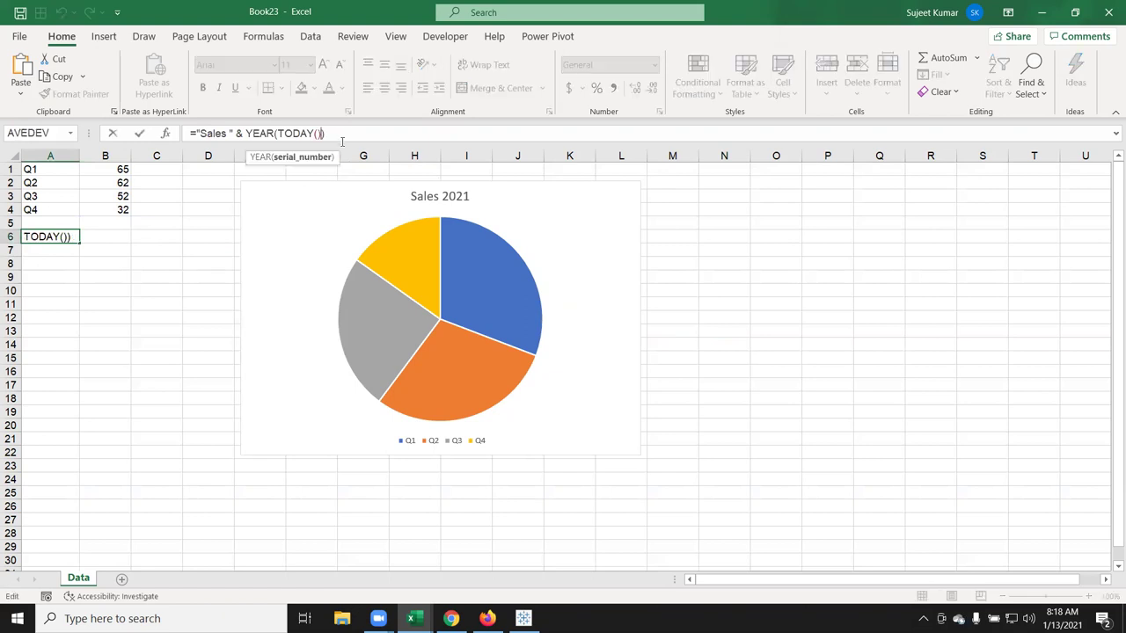
pyautogui.click(342, 141)
pyautogui.write('-1')
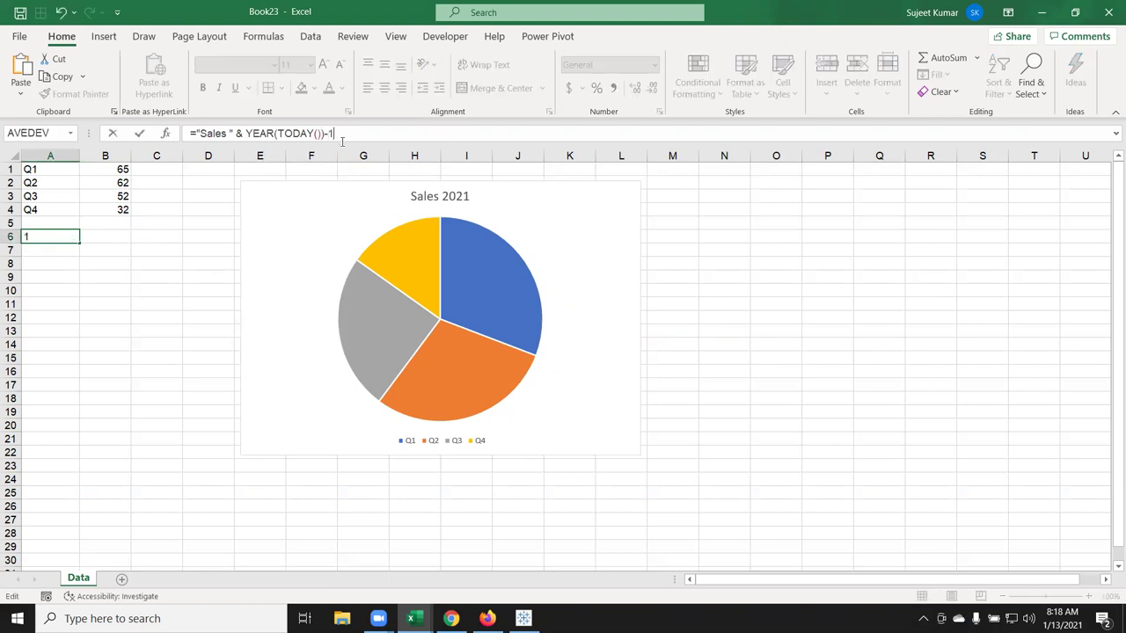
pyautogui.press('Return')
pyautogui.press('Up')
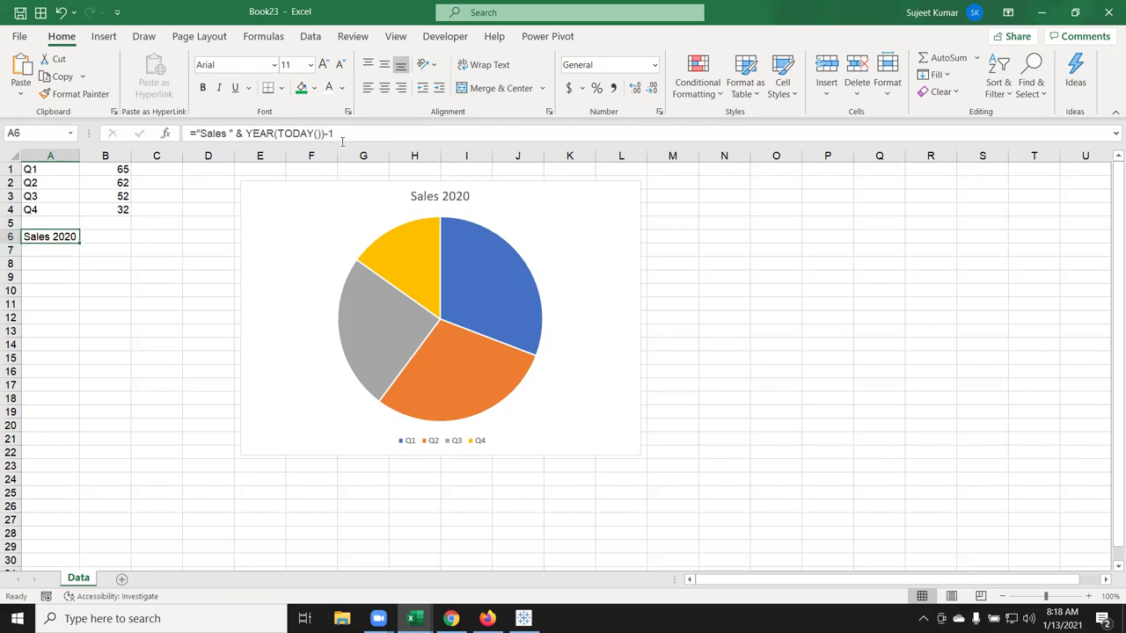
pyautogui.press('Up')
pyautogui.press('Down')
# Select the pie series to show its =SERIES formula in the formula bar
pyautogui.click(391, 251)
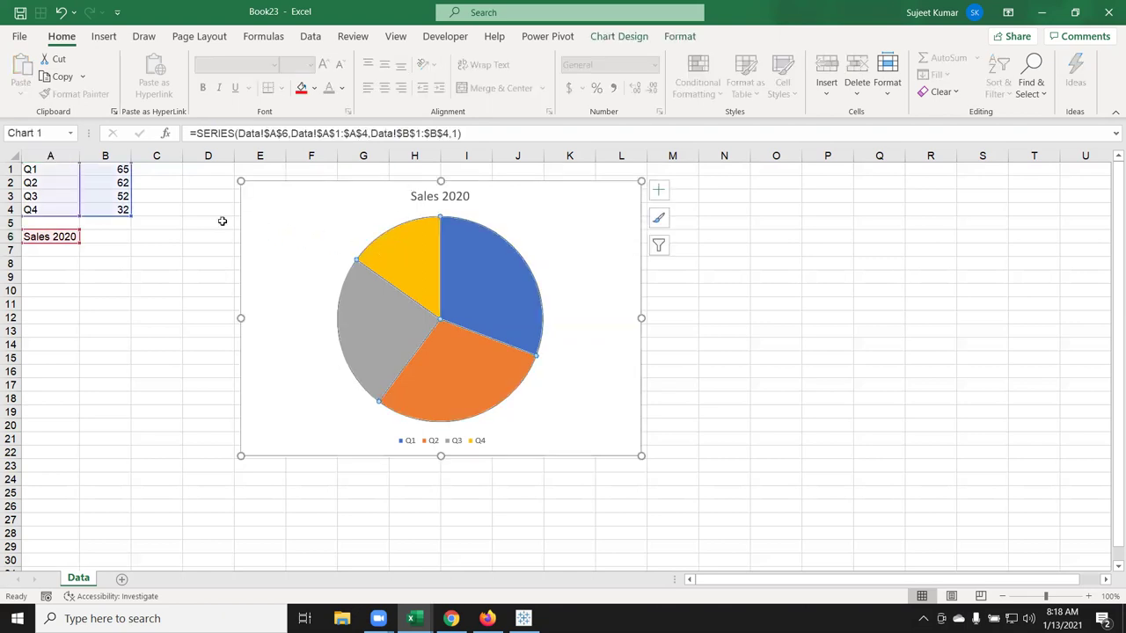
pyautogui.click(216, 222)
pyautogui.click(380, 275)
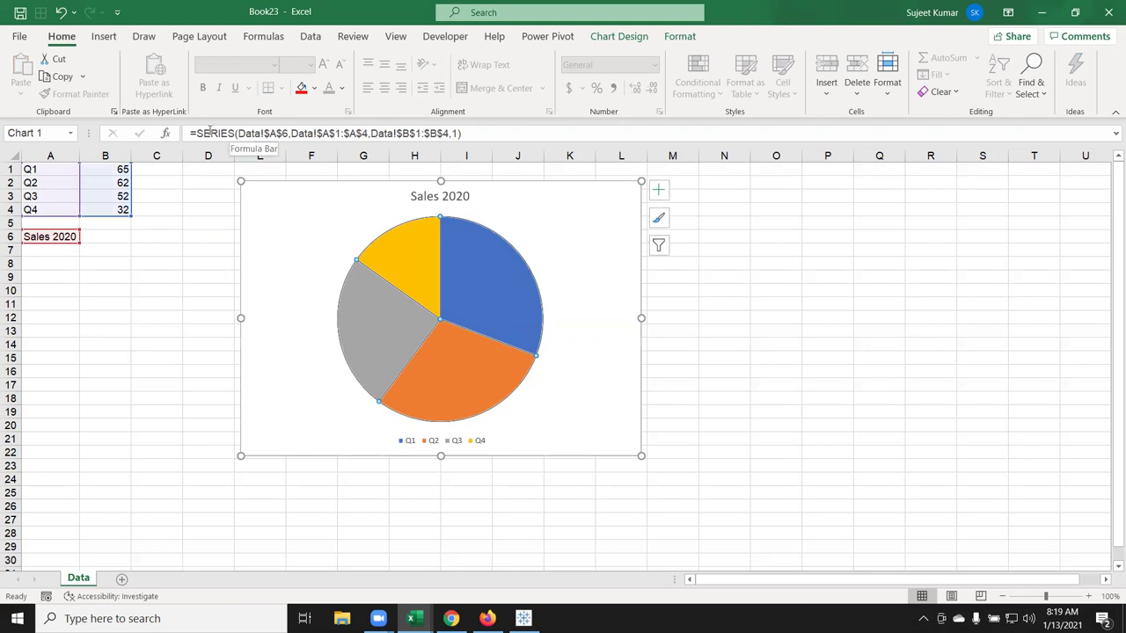
pyautogui.moveTo(211, 133); pyautogui.dragTo(497, 139)
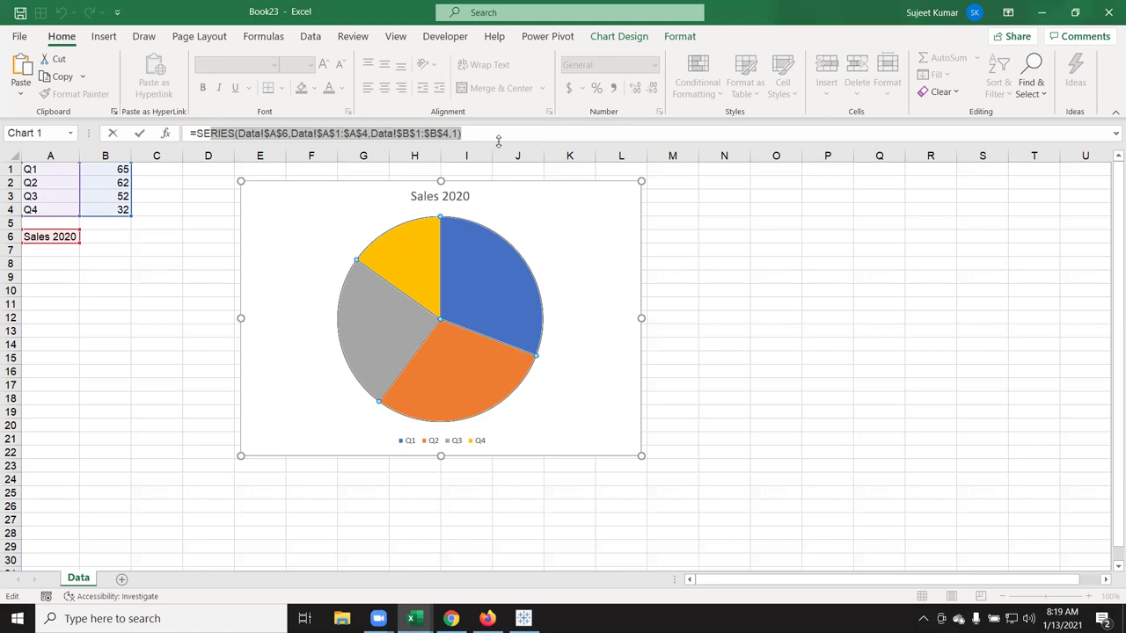
# Highlight the name Data!$A$6, labels Data!$A$1:$A$4 and values Data!$B$1:$B$4 arguments in turn
pyautogui.click(285, 133)
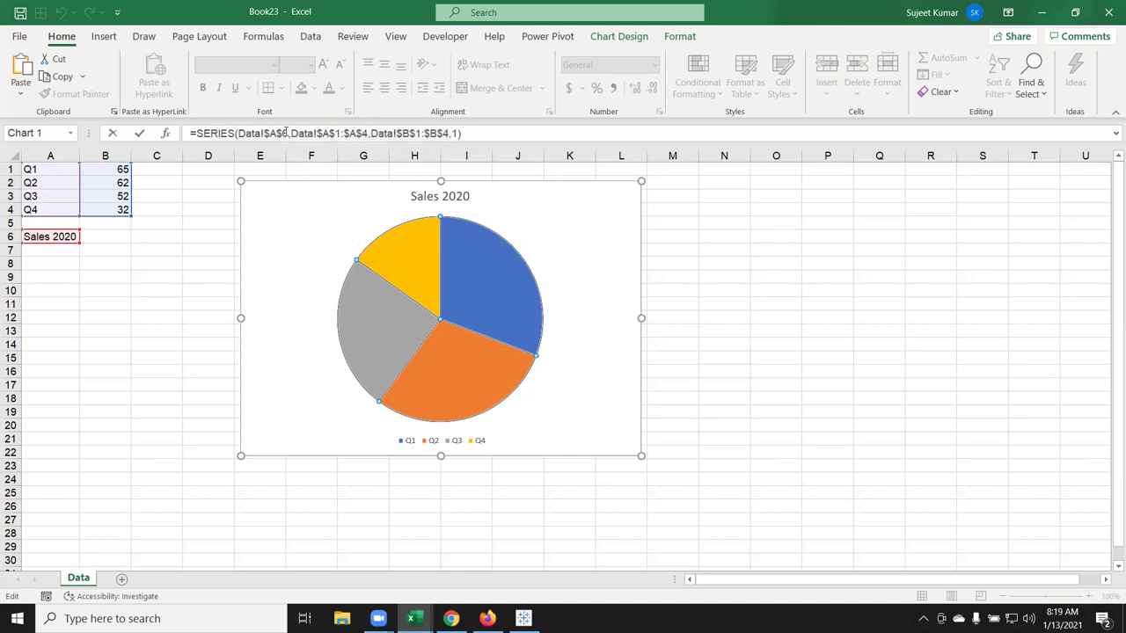
pyautogui.moveTo(288, 133); pyautogui.dragTo(238, 133)
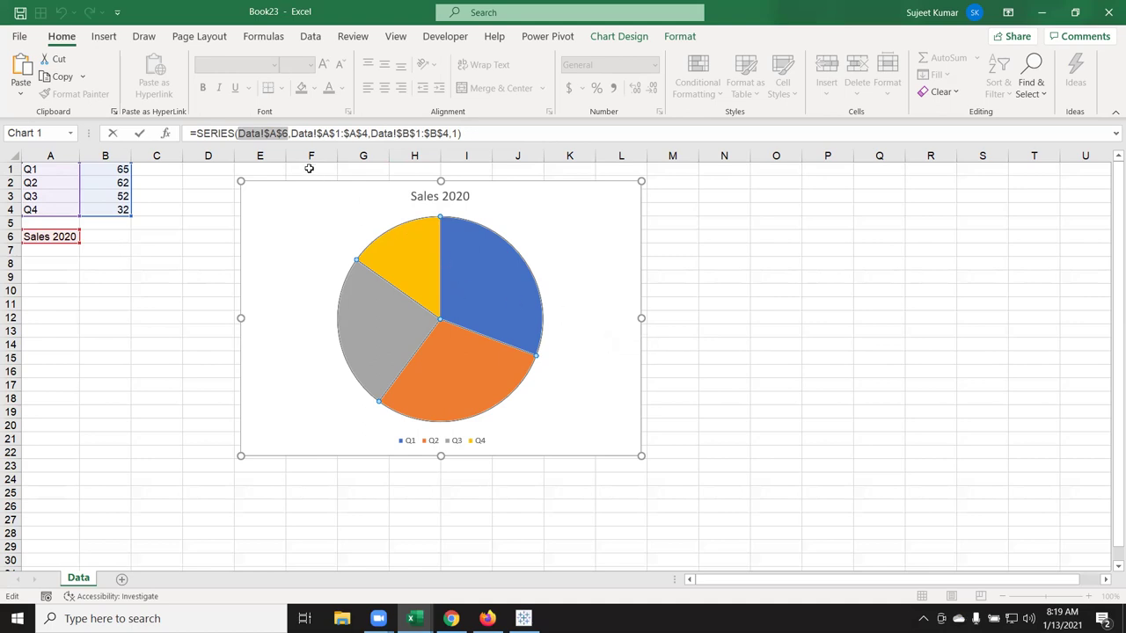
pyautogui.click(306, 134)
pyautogui.moveTo(306, 134); pyautogui.dragTo(368, 133)
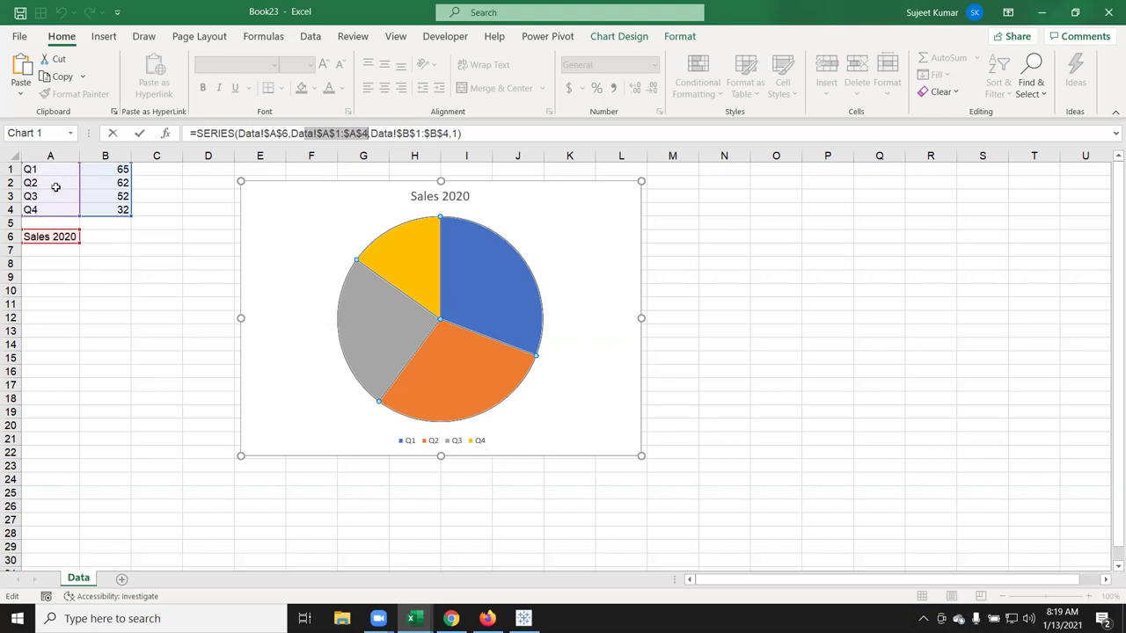
pyautogui.moveTo(393, 133); pyautogui.dragTo(450, 132)
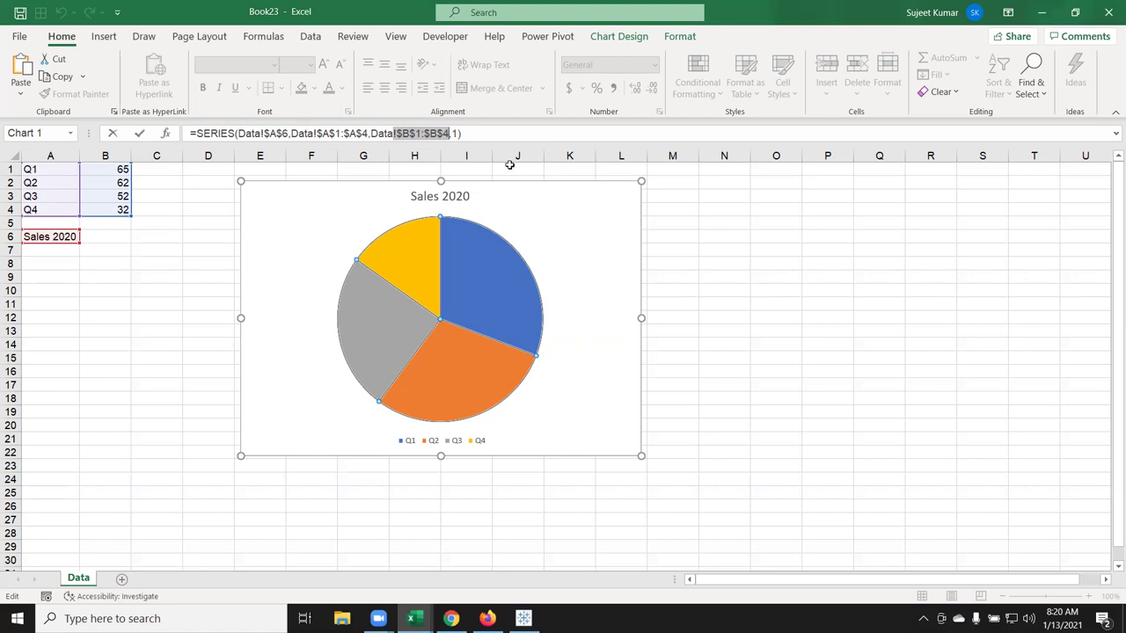
pyautogui.click(454, 134)
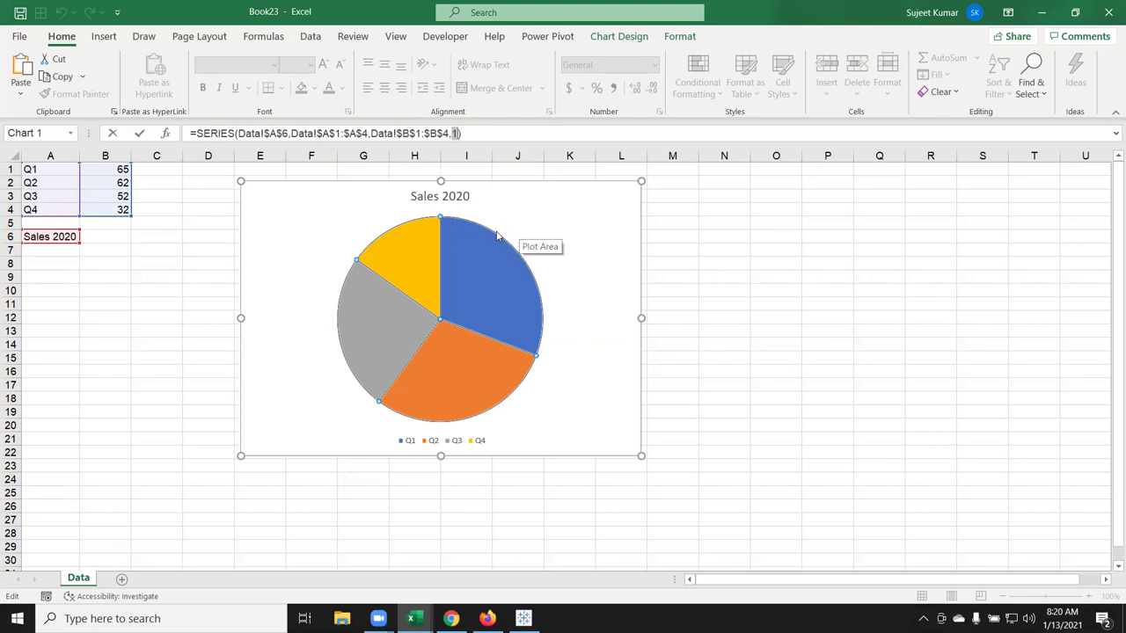
pyautogui.moveTo(482, 234)
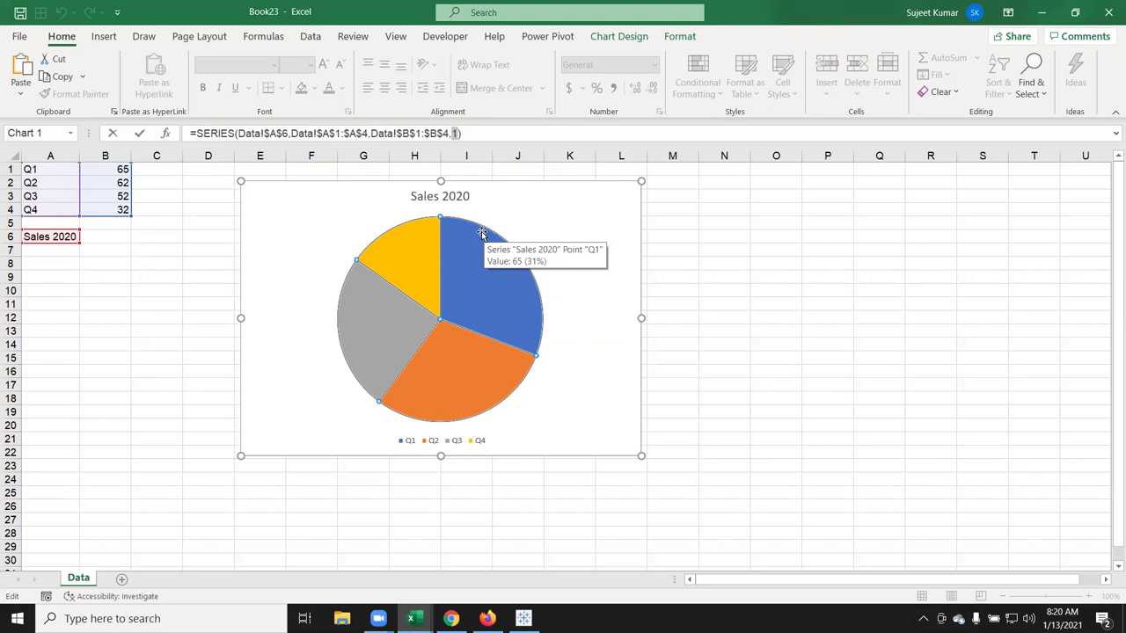
pyautogui.click(369, 133)
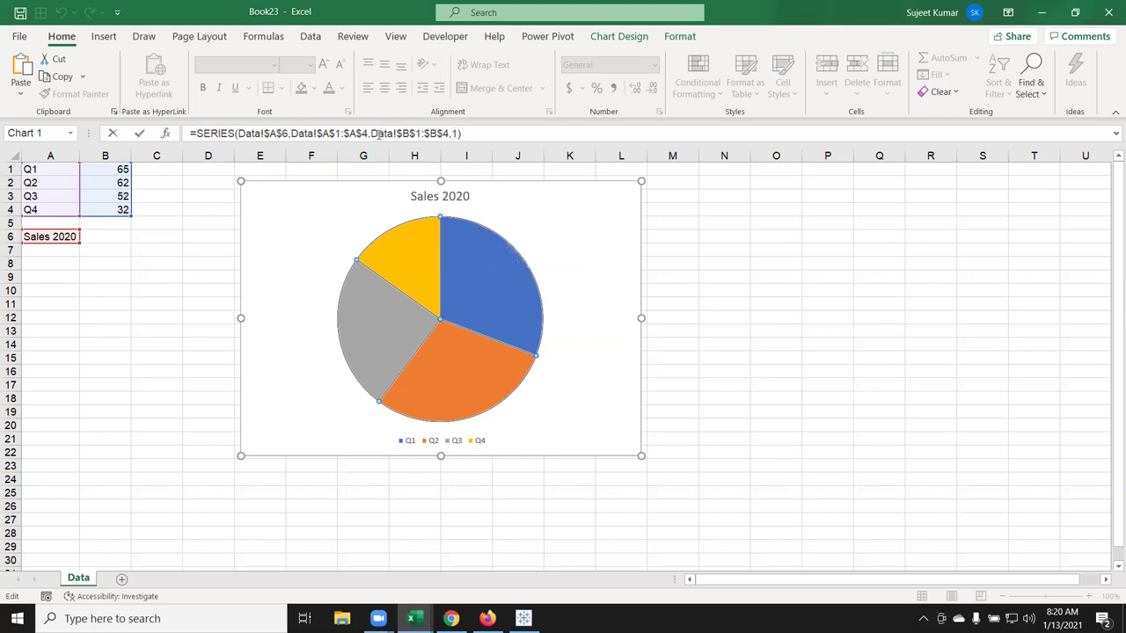
# Replace Data!$B$1:$B$4 in the SERIES formula with the array {65,62,58,32}
pyautogui.moveTo(371, 132); pyautogui.dragTo(450, 133)
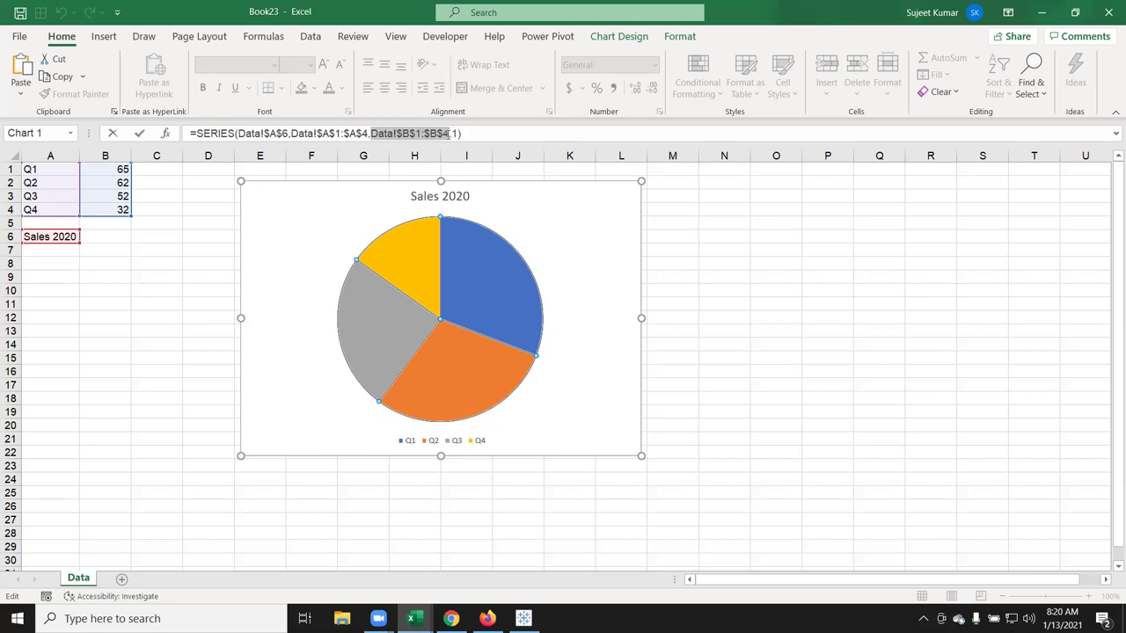
pyautogui.press('Delete')
pyautogui.write('{')
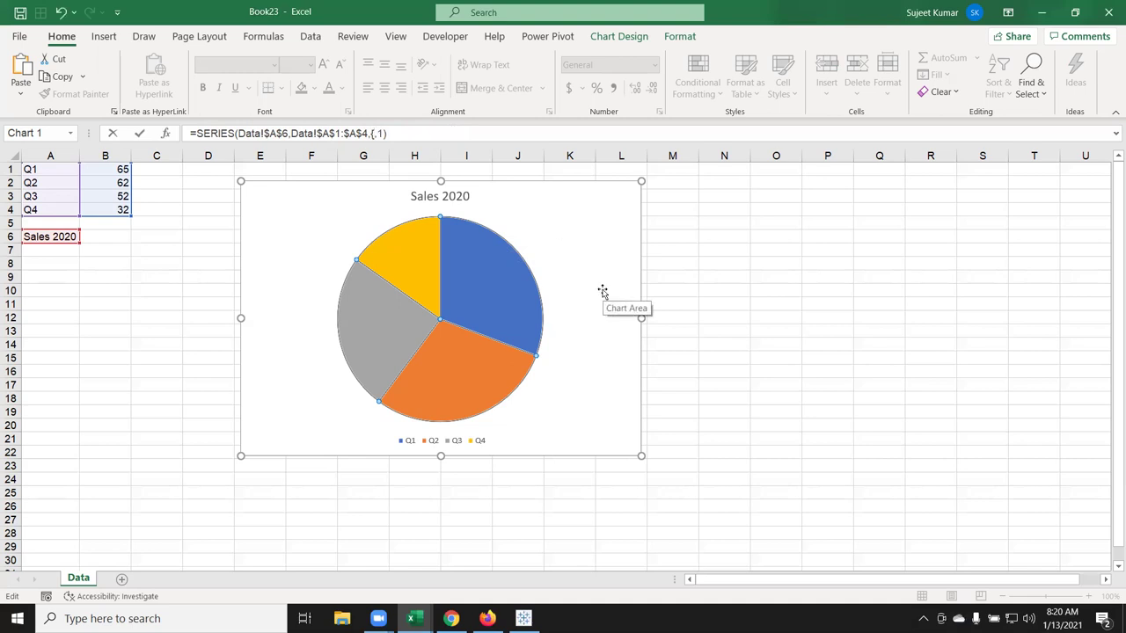
pyautogui.write('65')
pyautogui.write(',')
pyautogui.write('62,58,32')
pyautogui.write('}')
pyautogui.press('Return')
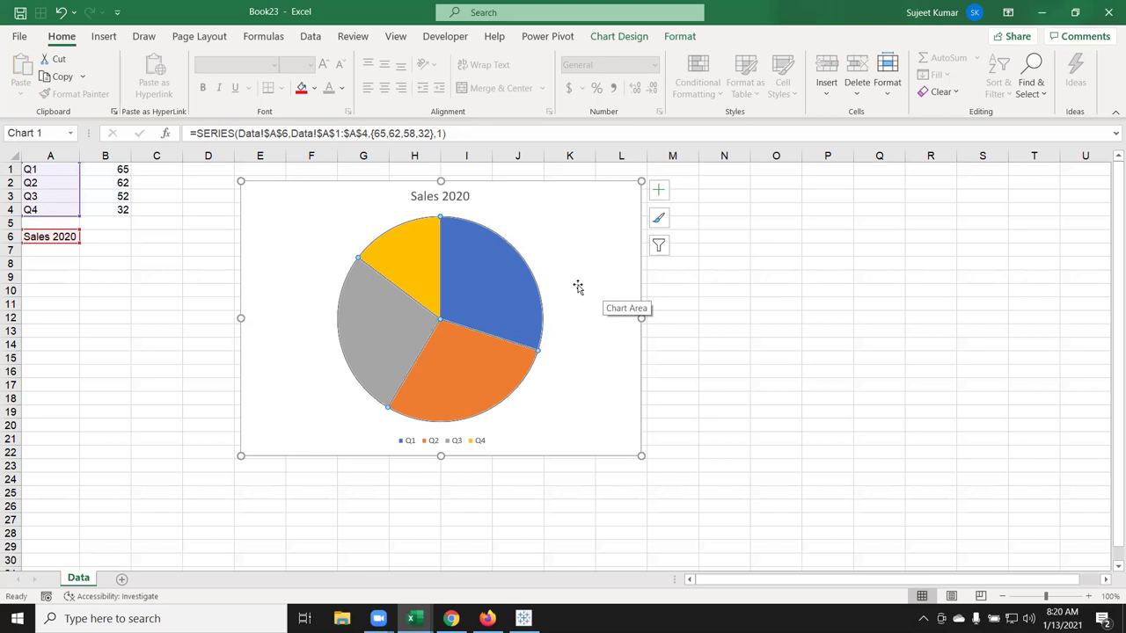
# Replace Data!$A$1:$A$4 in the SERIES formula with {"Q1","Q2","Q3","Q4"}
pyautogui.moveTo(368, 133); pyautogui.dragTo(291, 132)
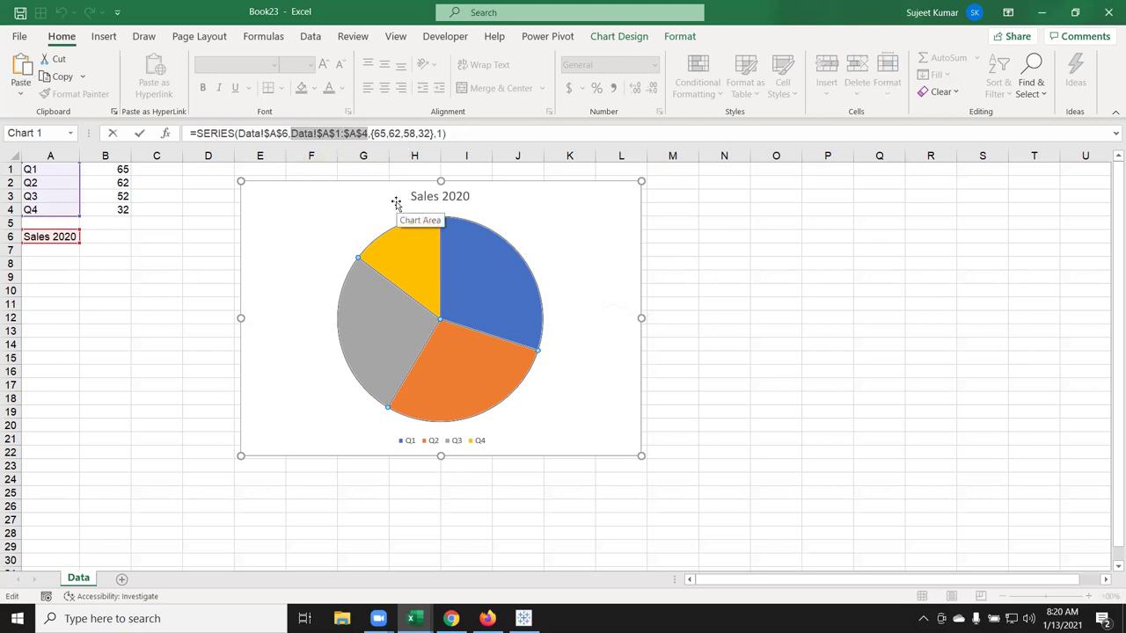
pyautogui.press('Delete')
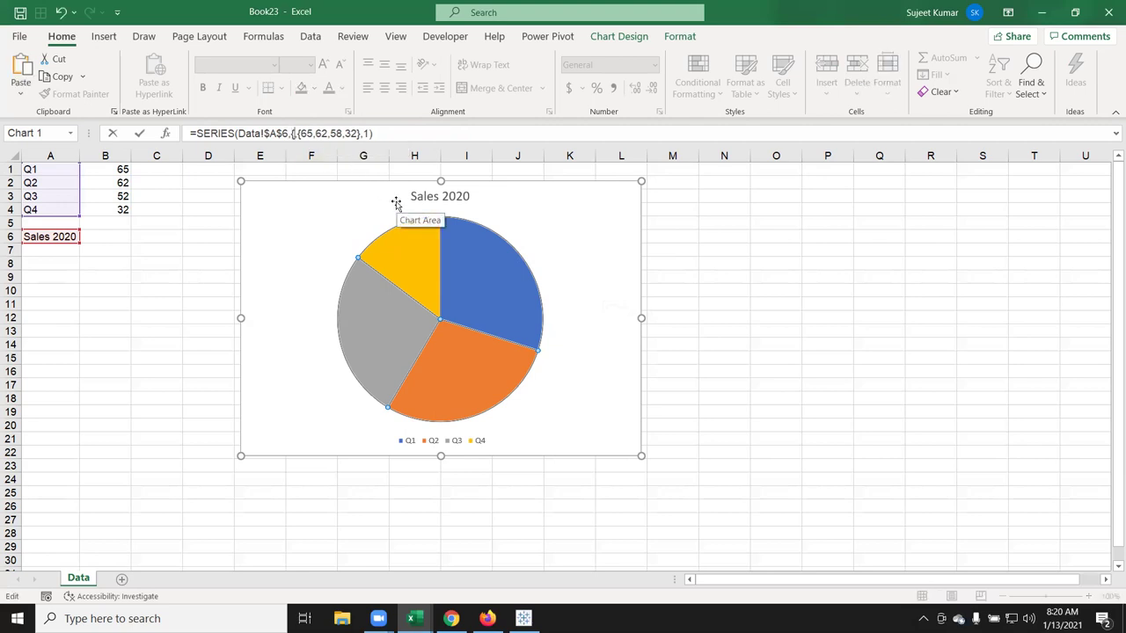
pyautogui.write('{"Q1",Q2')
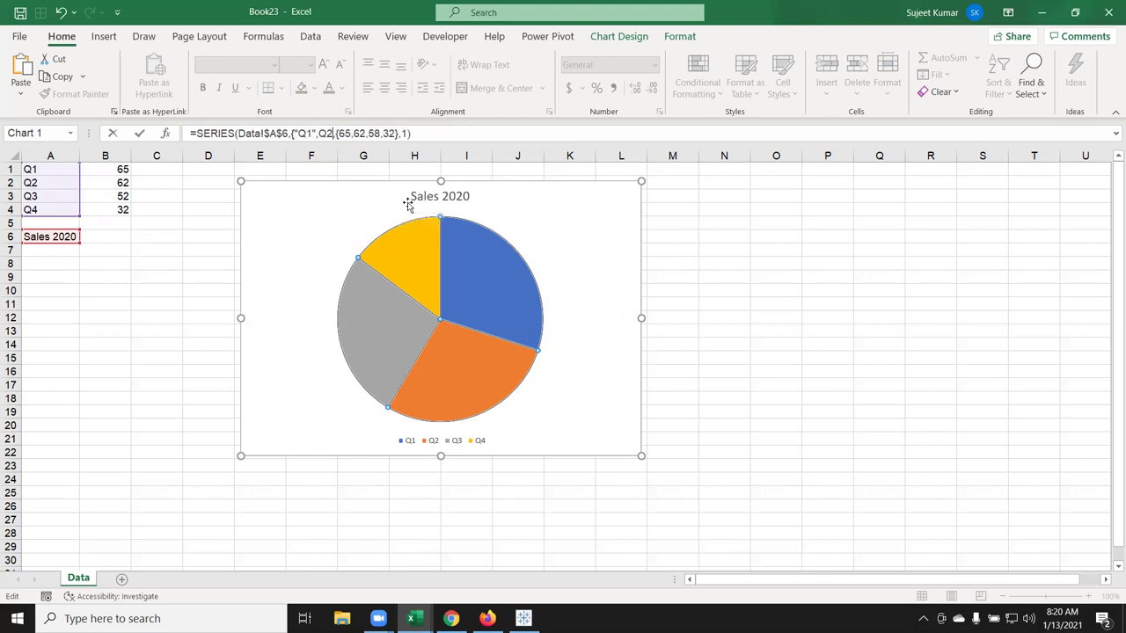
pyautogui.press('BackSpace')
pyautogui.press('BackSpace')
pyautogui.write('"Q')
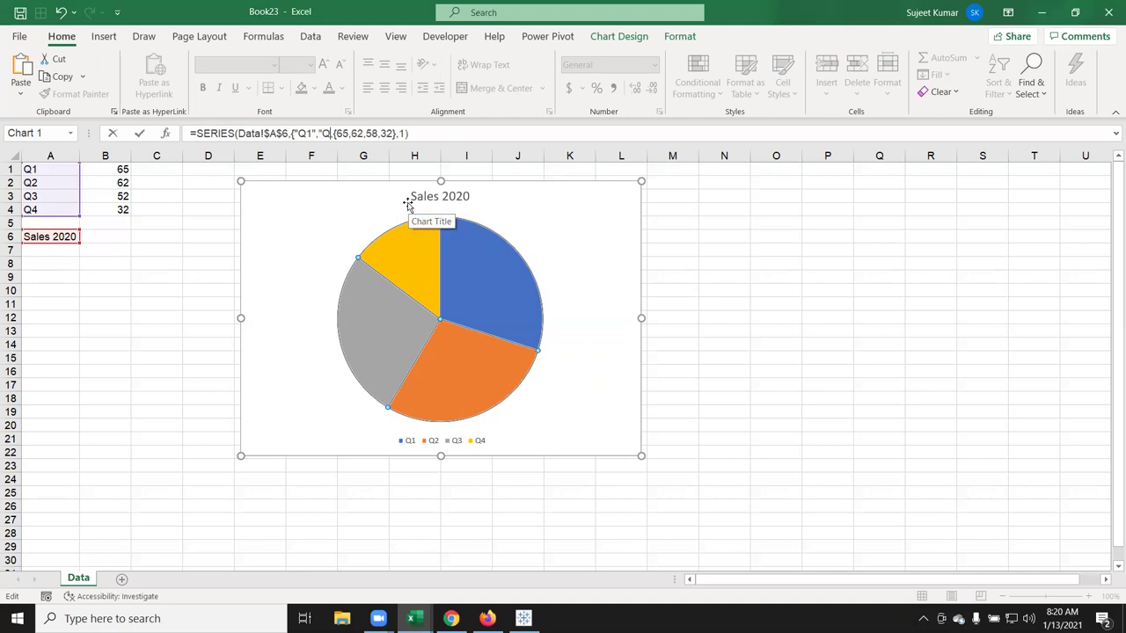
pyautogui.write('2",')
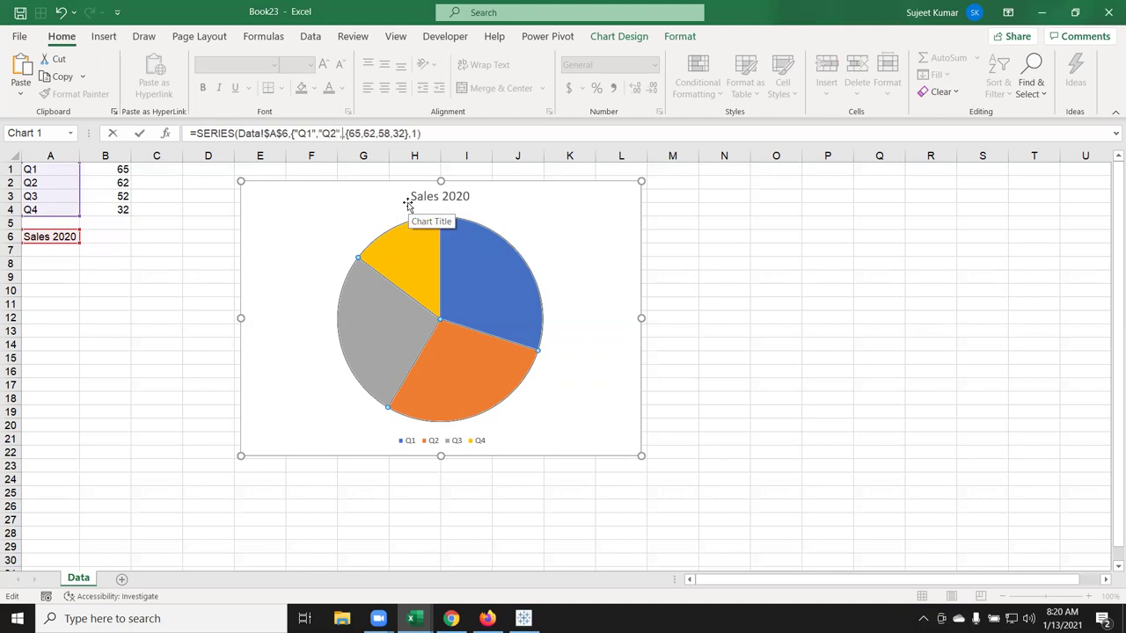
pyautogui.write('"Q3')
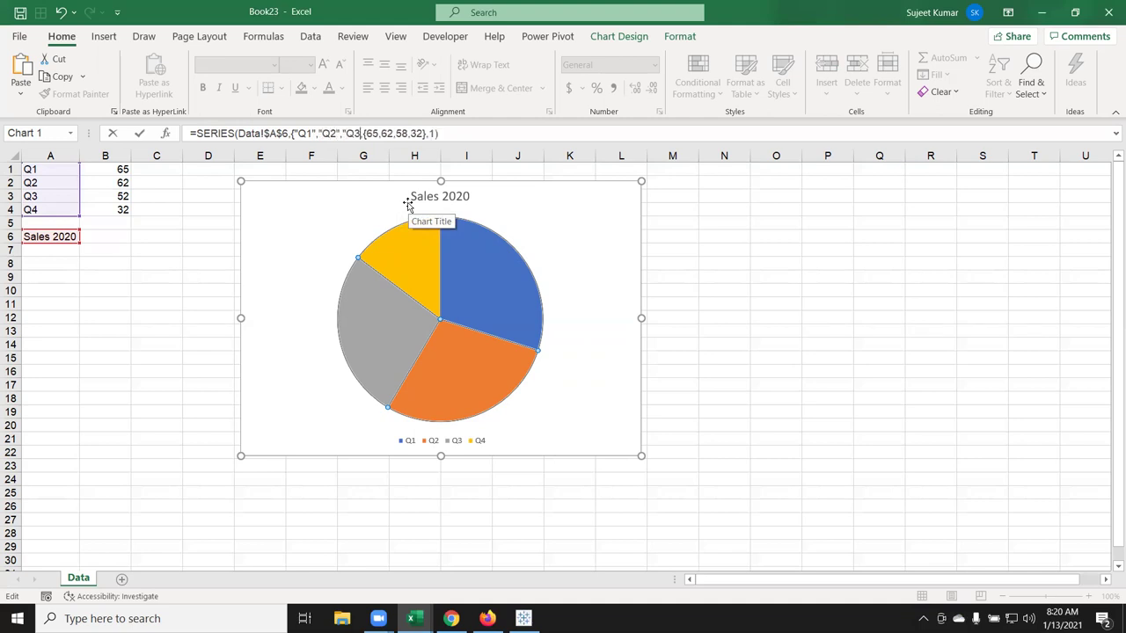
pyautogui.write('","Q4"')
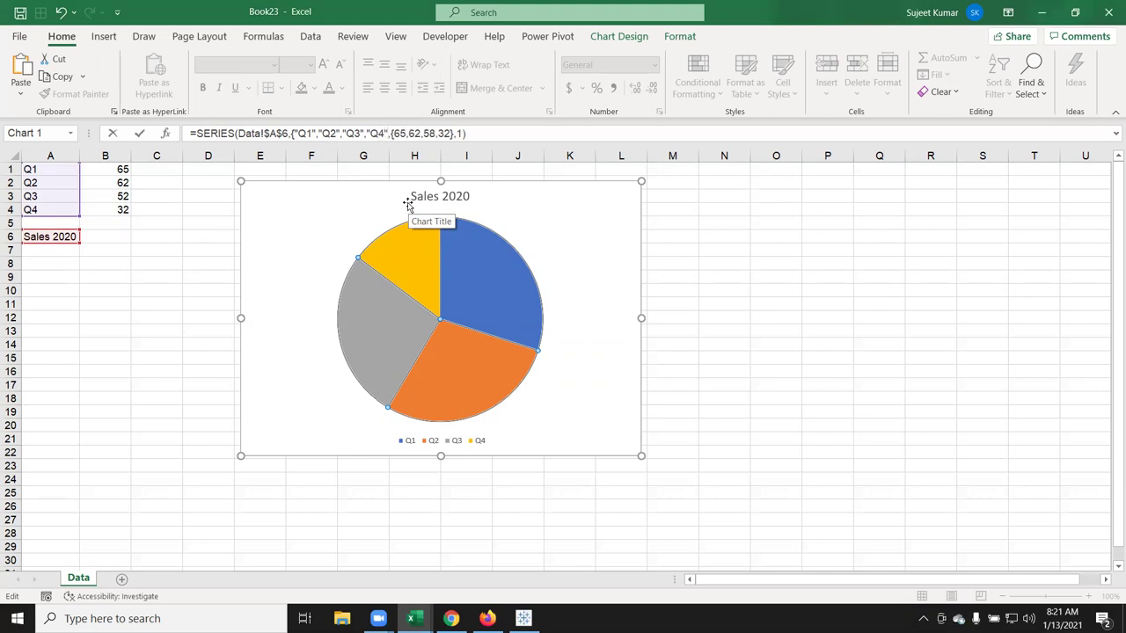
pyautogui.write('}')
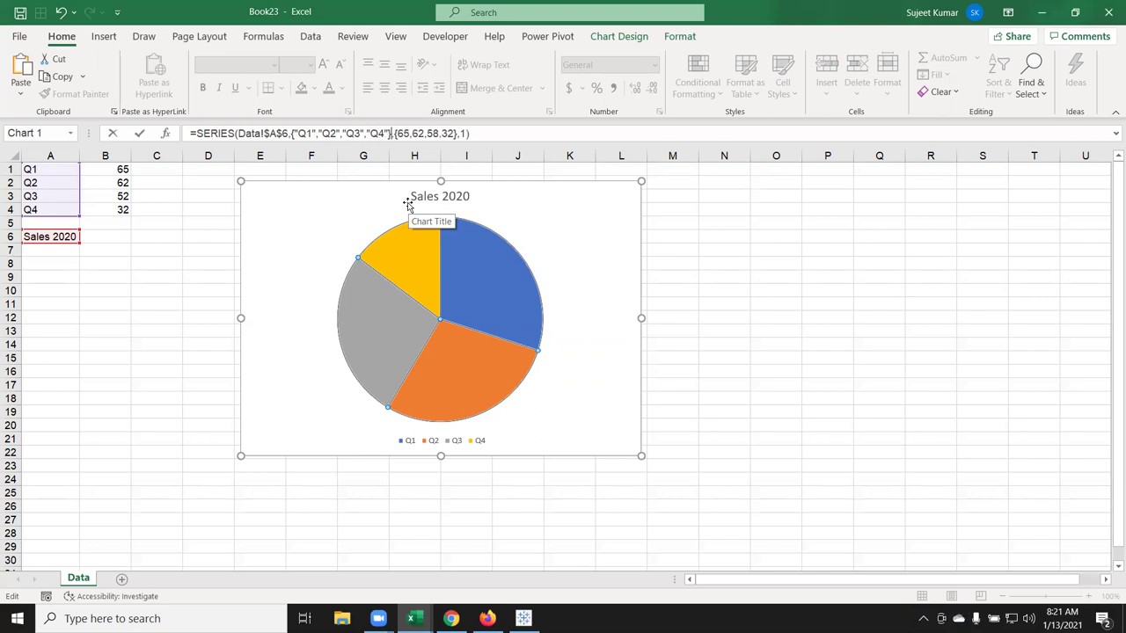
pyautogui.press('Return')
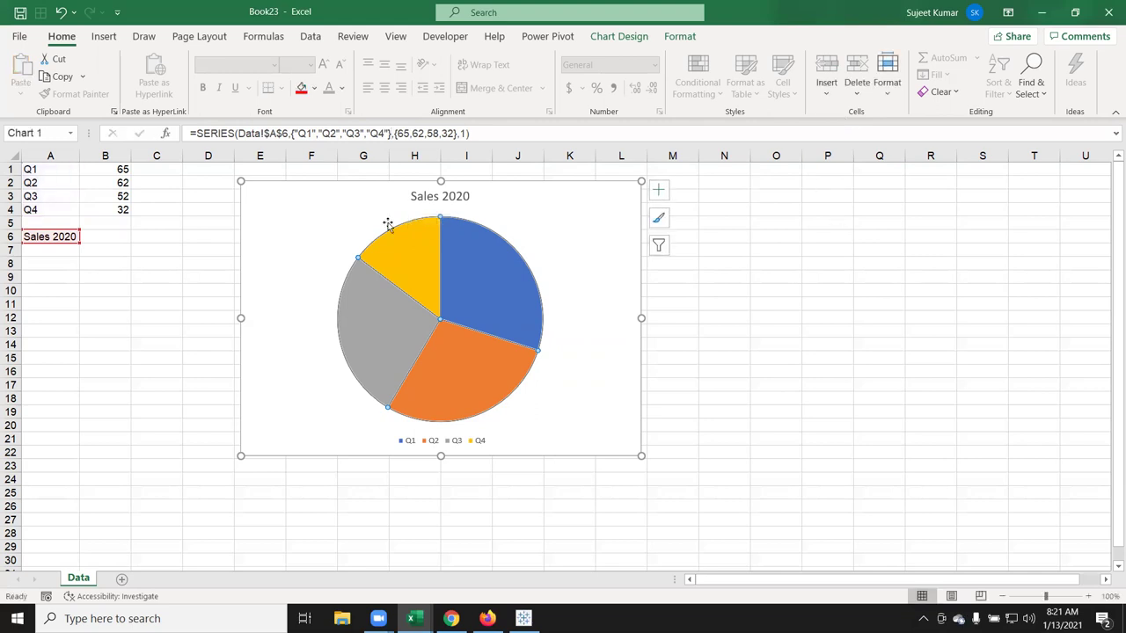
pyautogui.click(356, 223)
# Add a blank Sheet2 worksheet, recheck the Data sheet's pie series, then show Sheet2
pyautogui.click(107, 210)
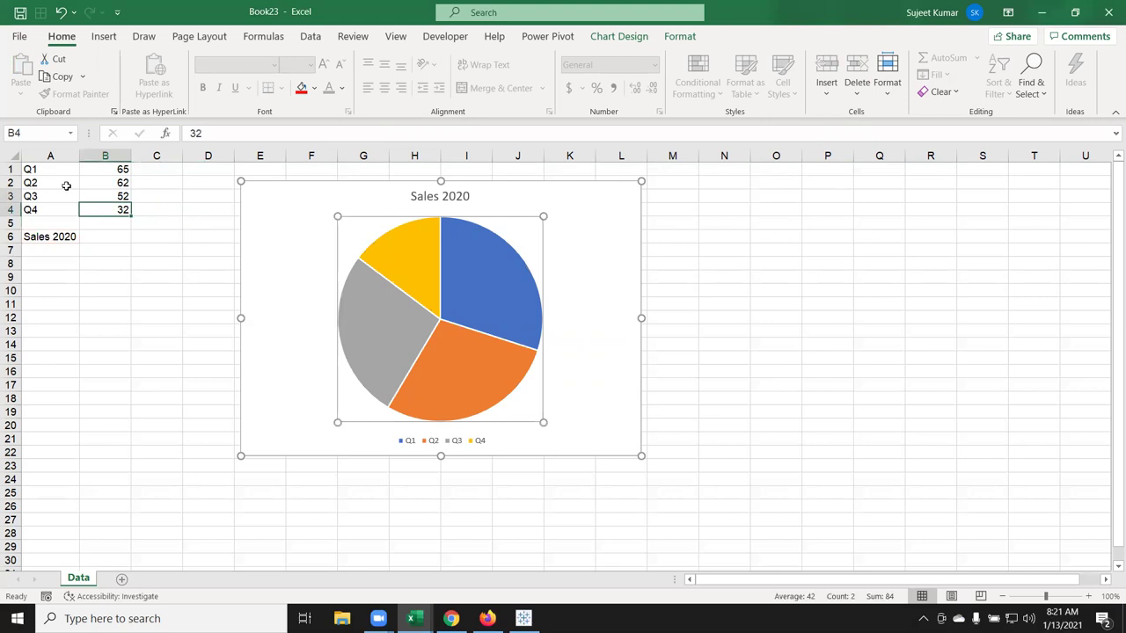
pyautogui.hotkey('ctrl', 'a')
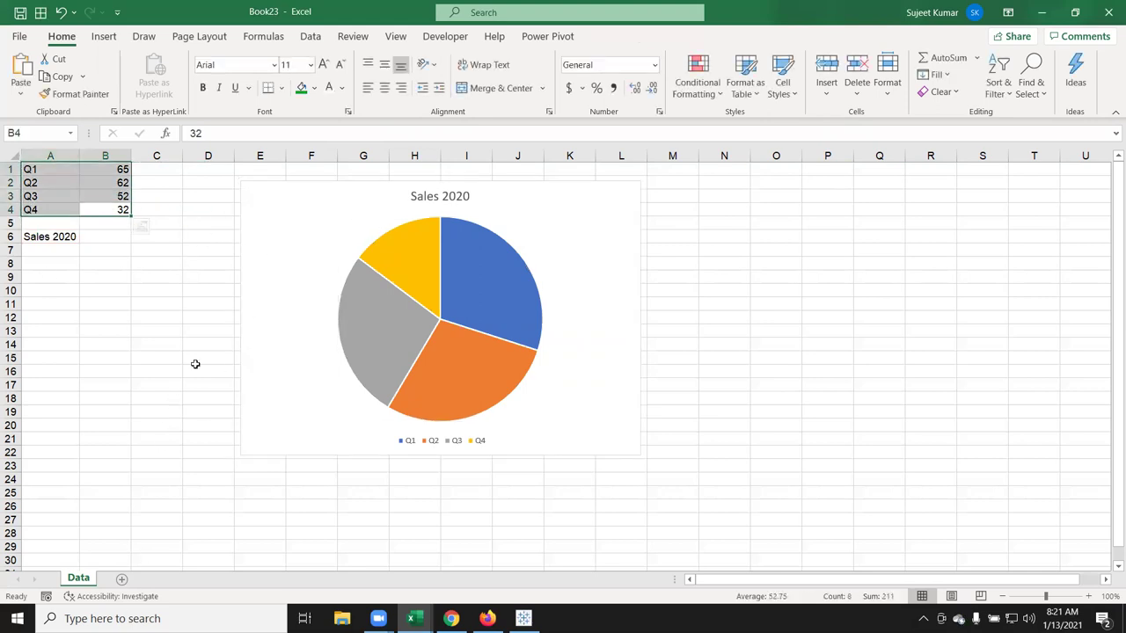
pyautogui.click(122, 583)
pyautogui.click(78, 578)
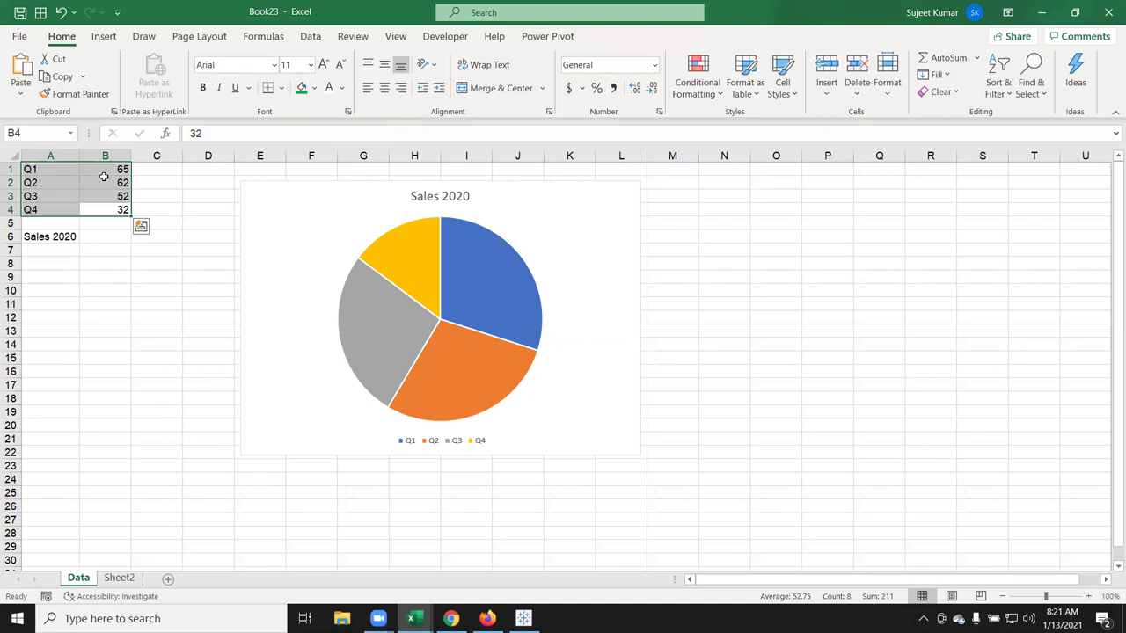
pyautogui.click(294, 246)
pyautogui.click(416, 262)
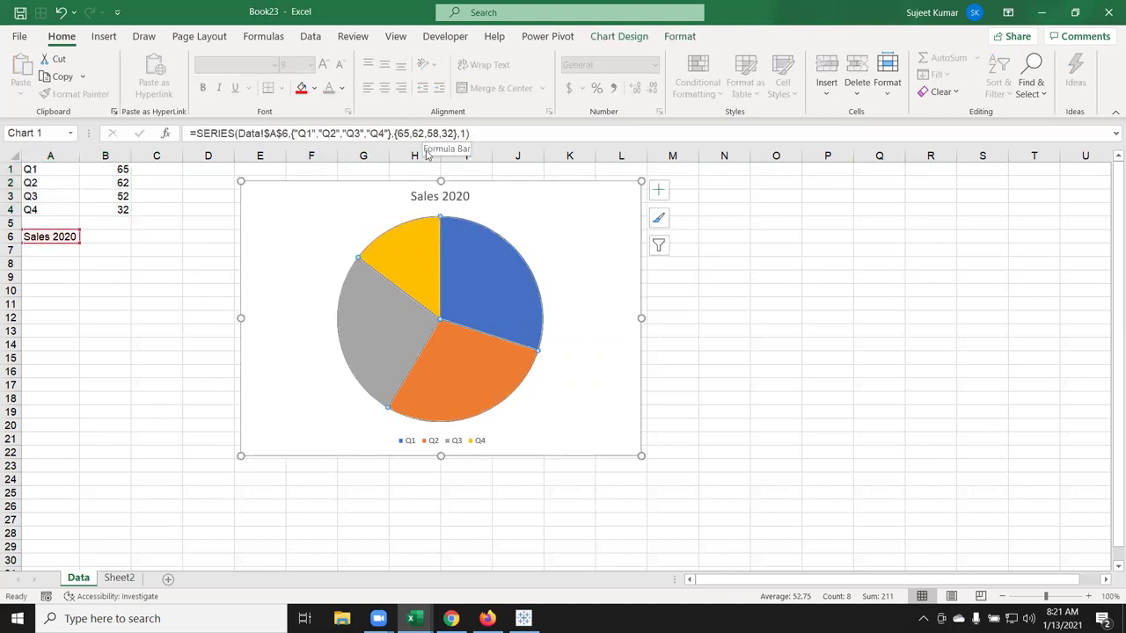
pyautogui.click(124, 410)
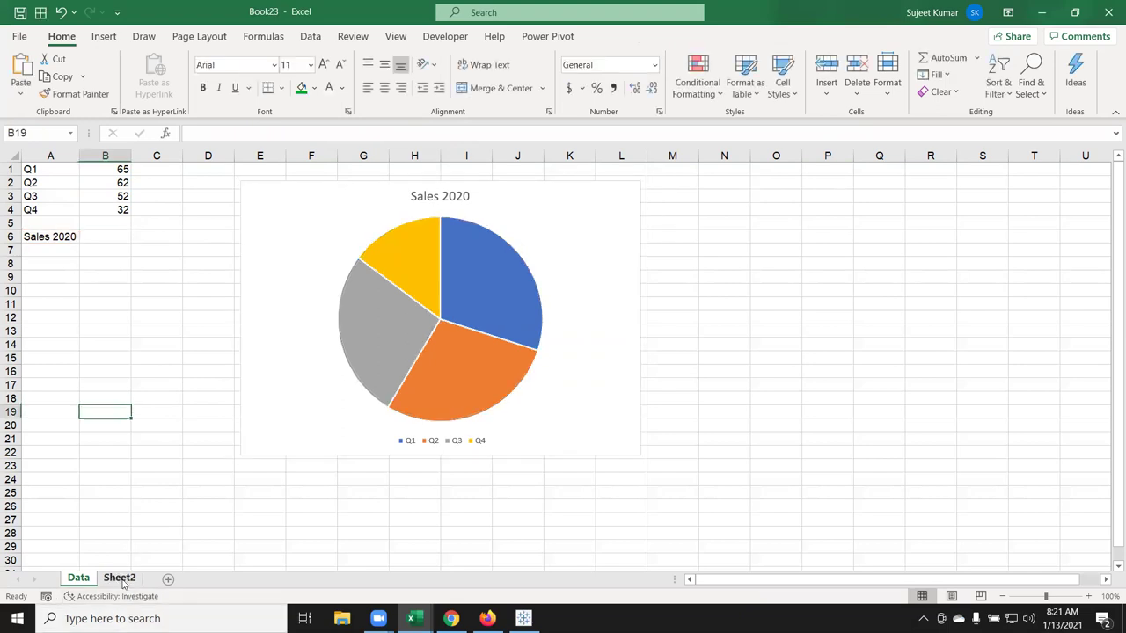
pyautogui.click(121, 581)
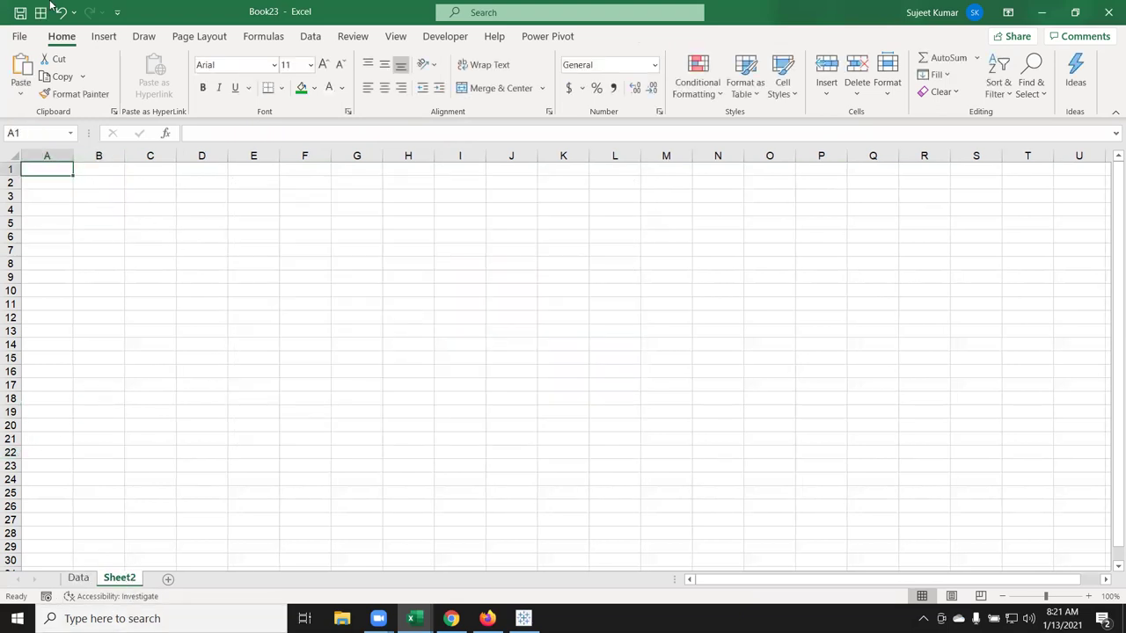
# Insert an empty clustered column chart on Sheet2, enlarge it across columns C to K, and open Select Data
pyautogui.click(264, 36)
pyautogui.click(104, 36)
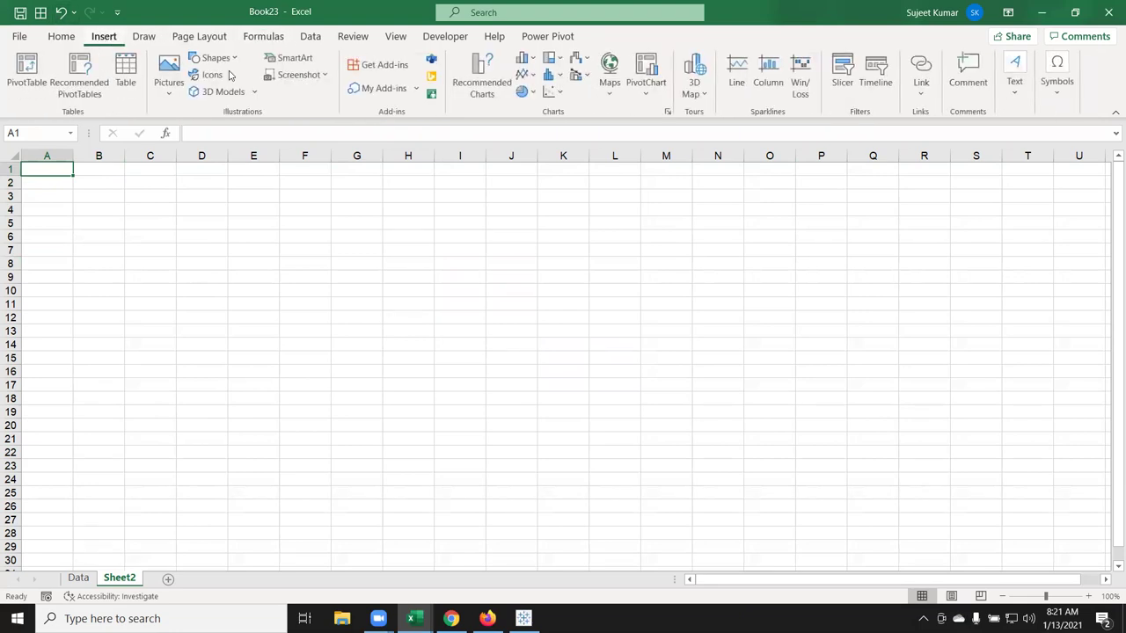
pyautogui.click(525, 60)
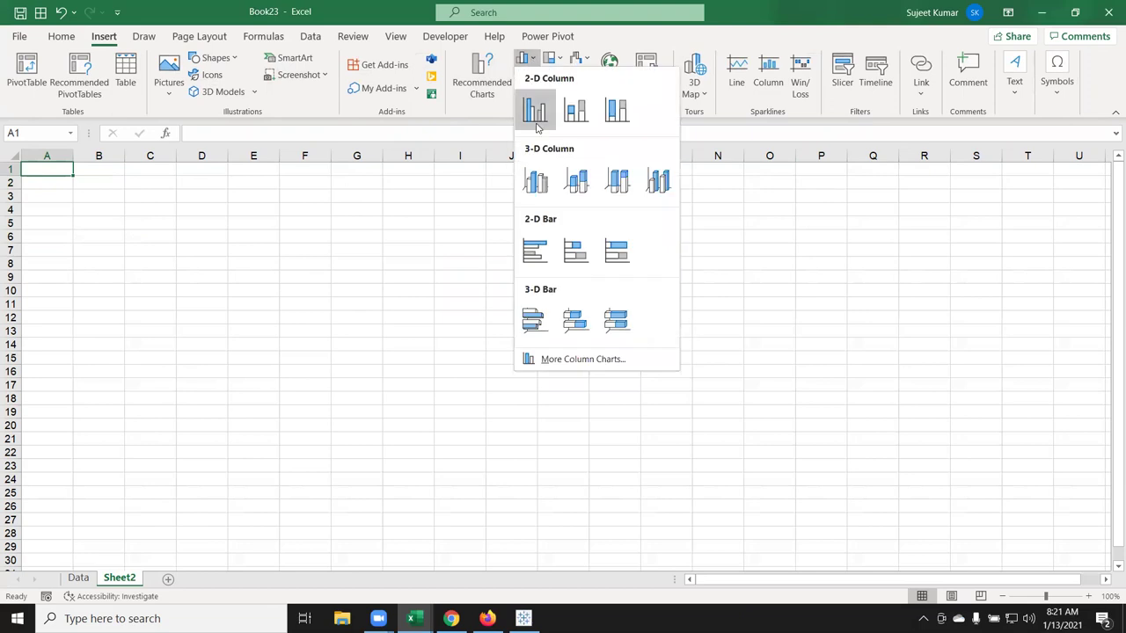
pyautogui.click(533, 111)
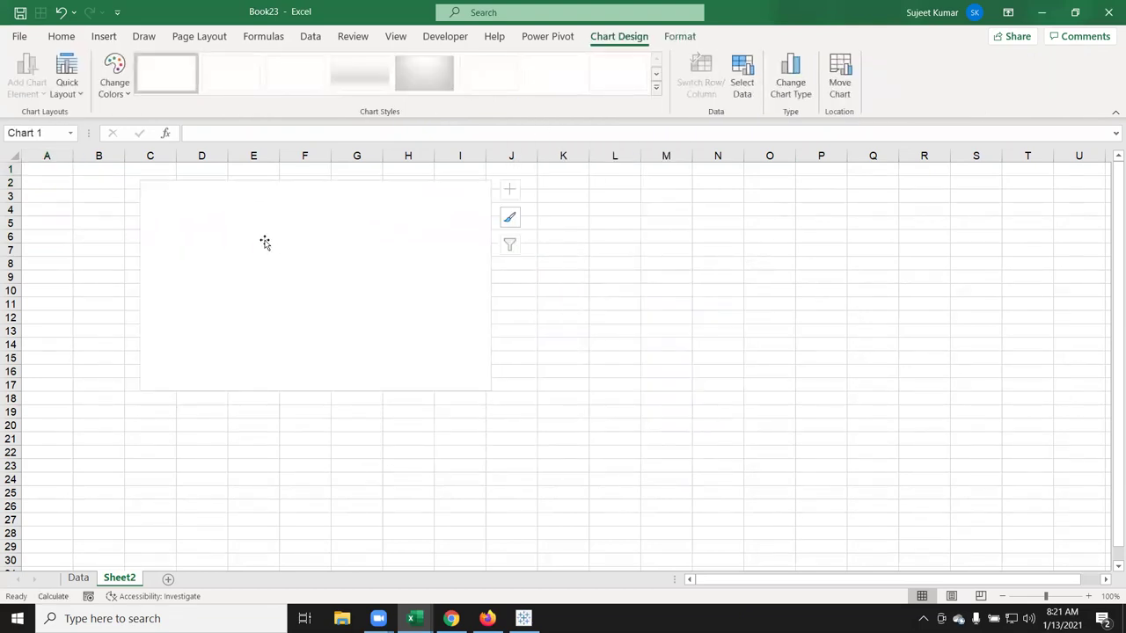
pyautogui.moveTo(493, 392); pyautogui.dragTo(584, 413)
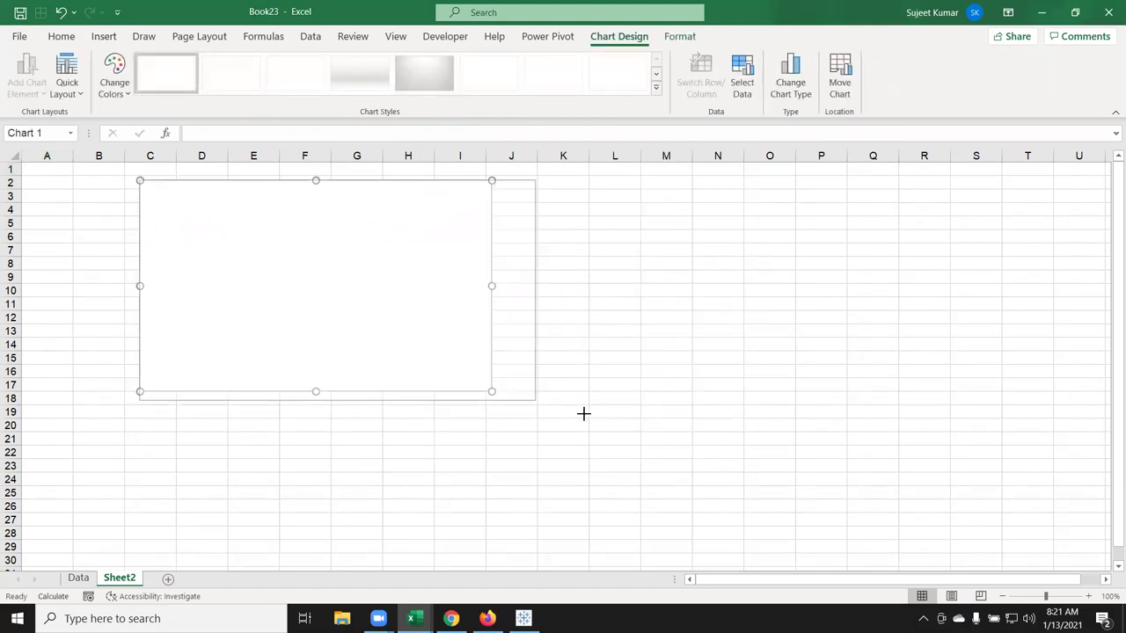
pyautogui.rightClick(327, 266)
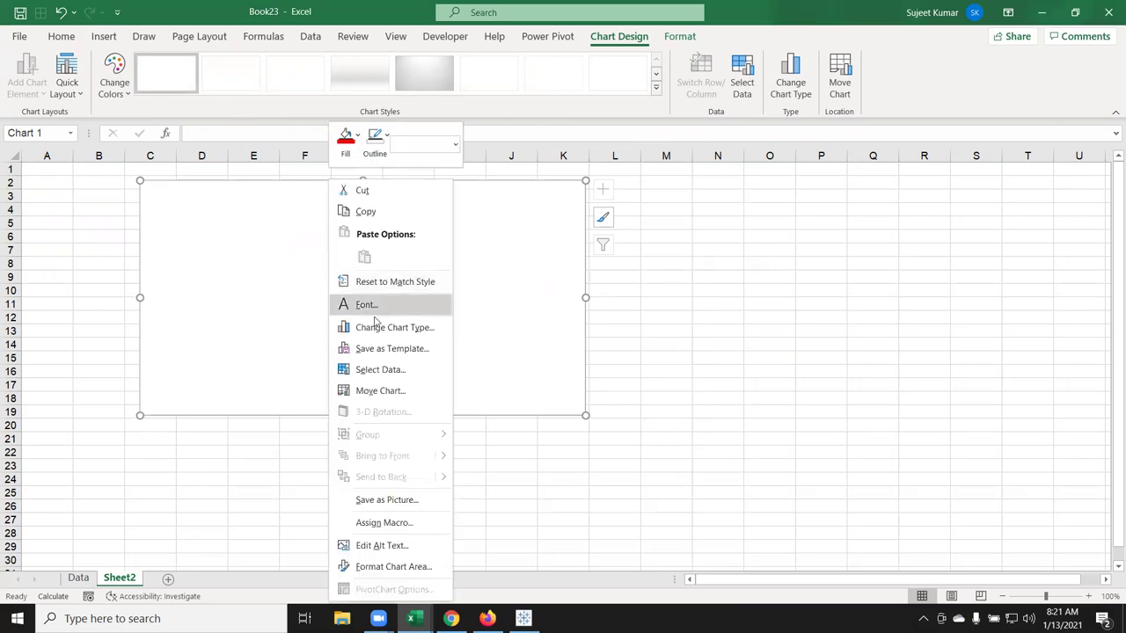
pyautogui.click(387, 370)
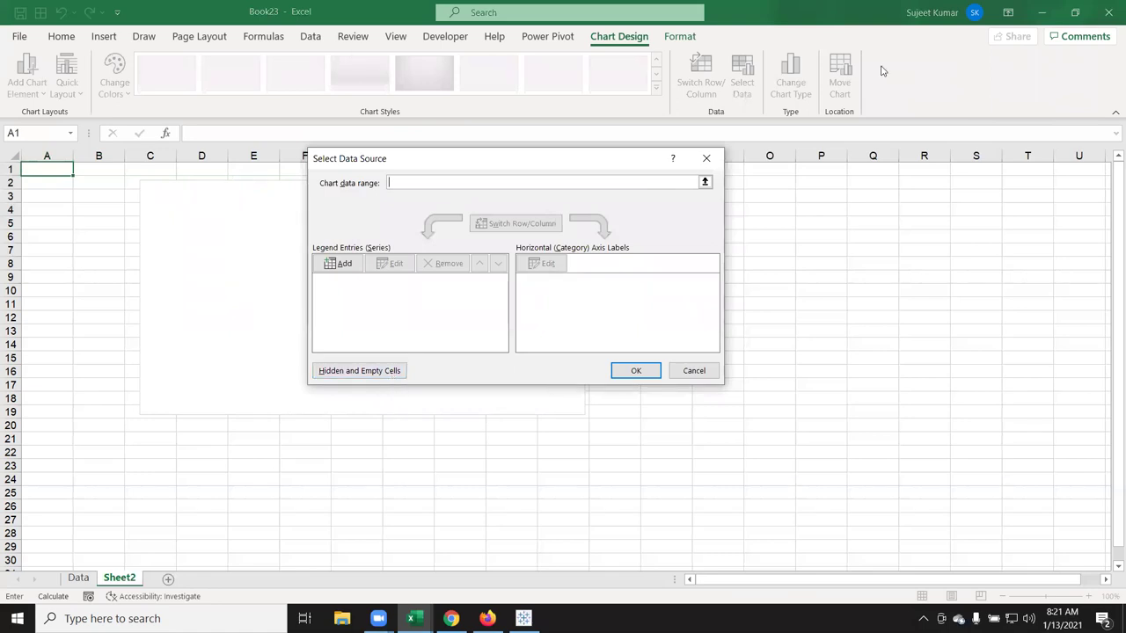
# Add a series named Sales 2020 with values {20,30,40,50} to the chart
pyautogui.click(356, 269)
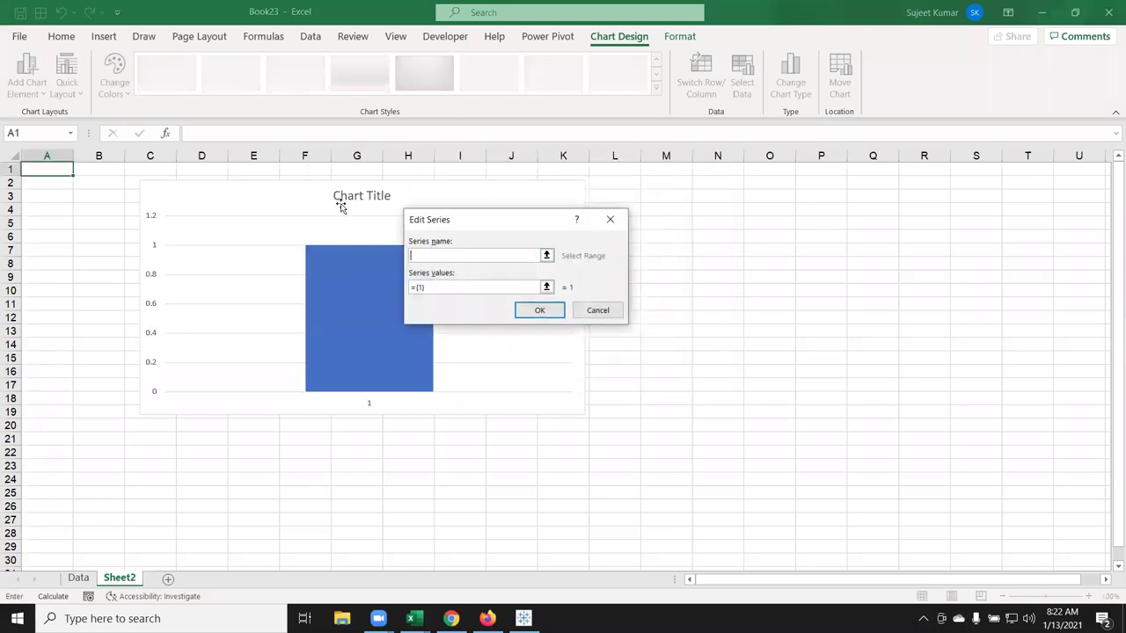
pyautogui.write('Sales 2020')
pyautogui.click(441, 288)
pyautogui.press('BackSpace')
pyautogui.write('20,30,4')
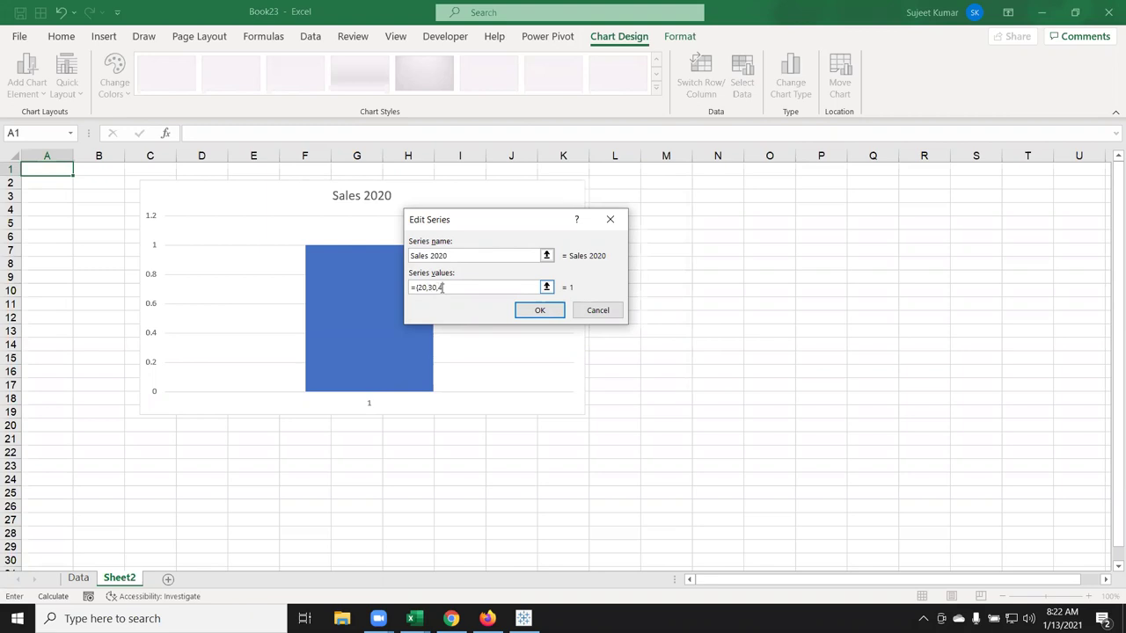
pyautogui.write('0}')
pyautogui.click(531, 309)
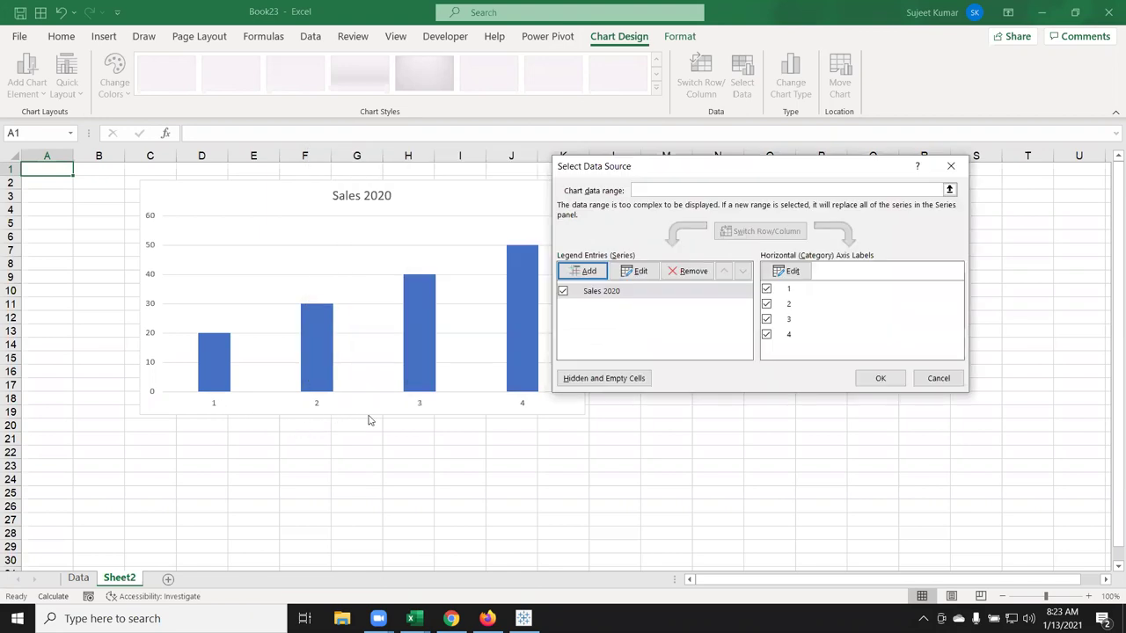
# Set the category axis labels to {JAN,FEB,MAR,Apr} and nudge the chart slightly left
pyautogui.click(789, 273)
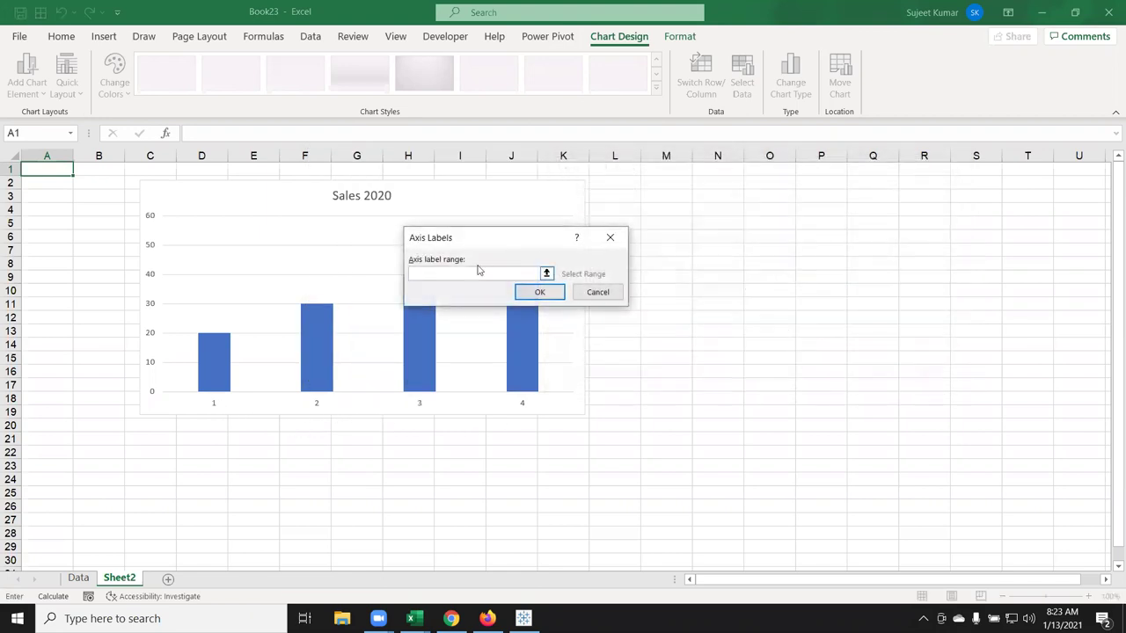
pyautogui.moveTo(460, 241); pyautogui.dragTo(689, 241)
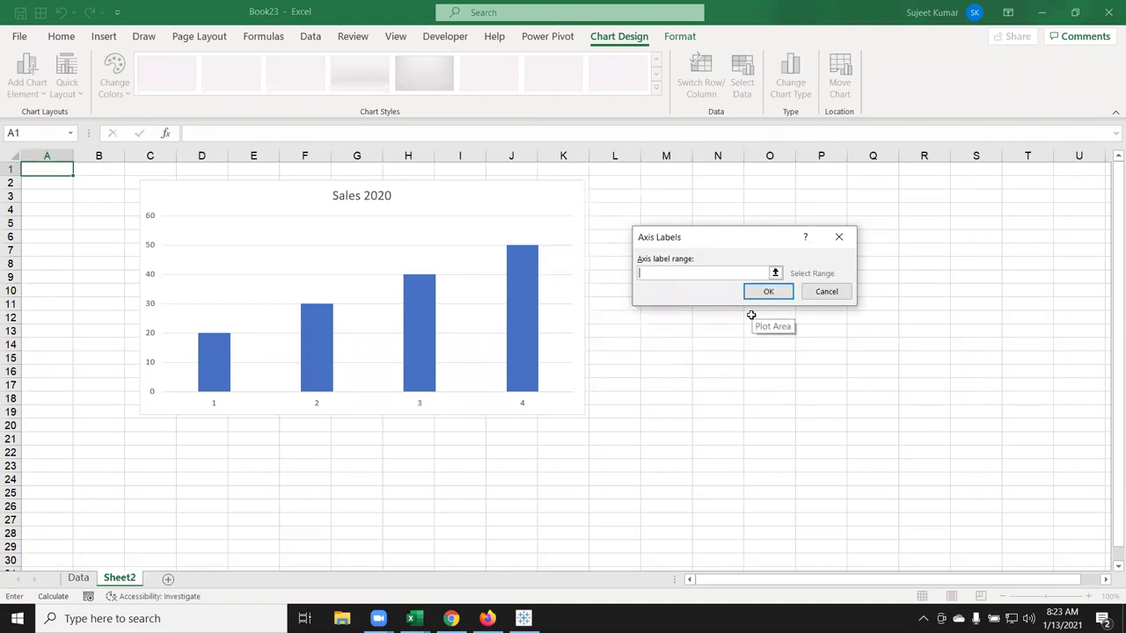
pyautogui.write('{')
pyautogui.write('JAN,F')
pyautogui.write('EB')
pyautogui.write('MAR,Apr')
pyautogui.click(766, 293)
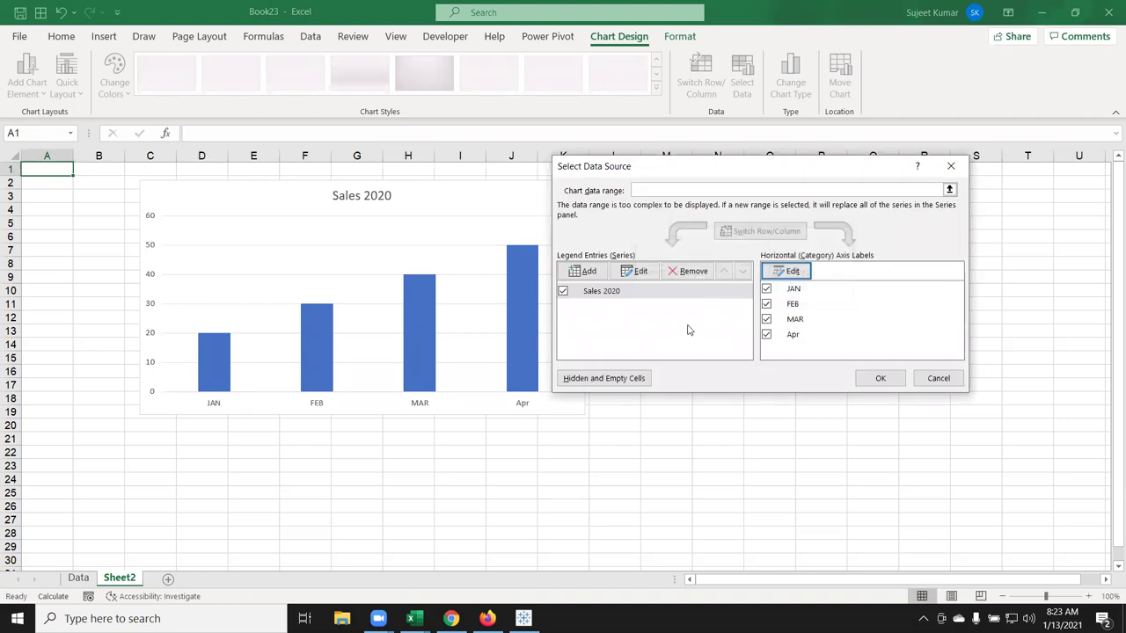
pyautogui.click(872, 385)
pyautogui.moveTo(485, 214); pyautogui.dragTo(435, 206)
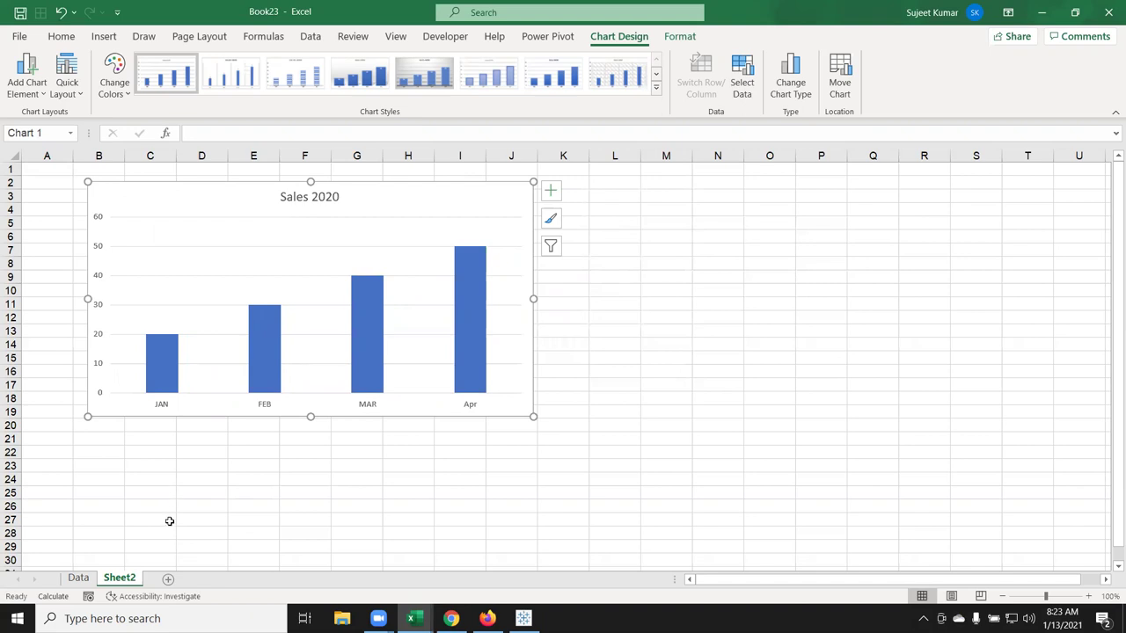
# Add Sheet3 with Name in A1 and month headers JAN through MAY across B1:F1
pyautogui.click(170, 579)
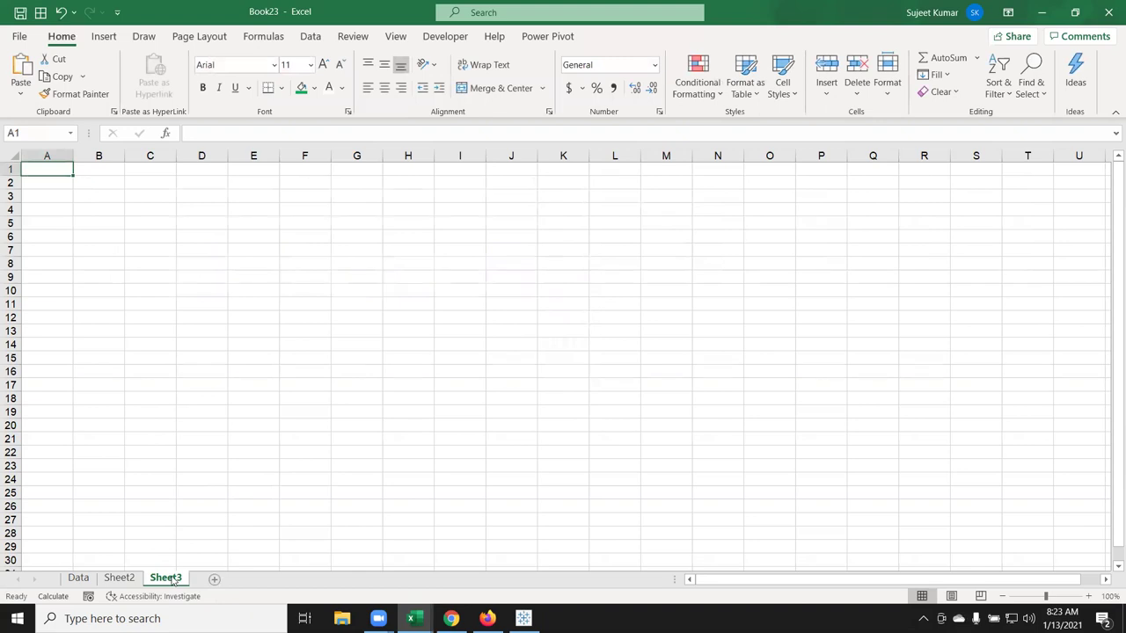
pyautogui.write('Name')
pyautogui.press('Tab')
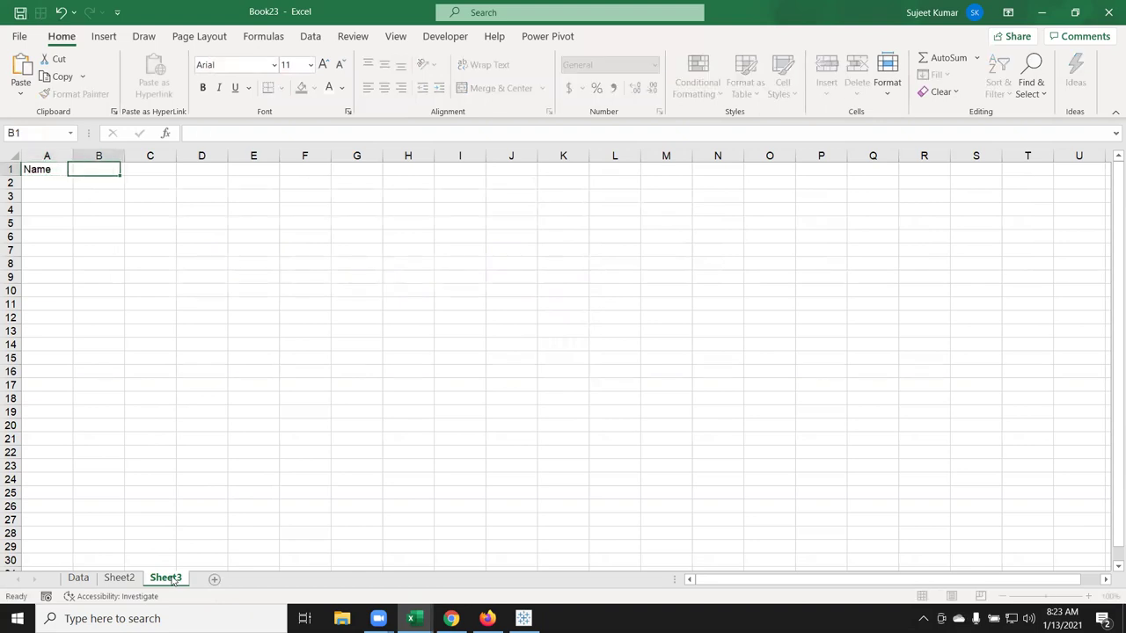
pyautogui.write('JAN')
pyautogui.press('Return')
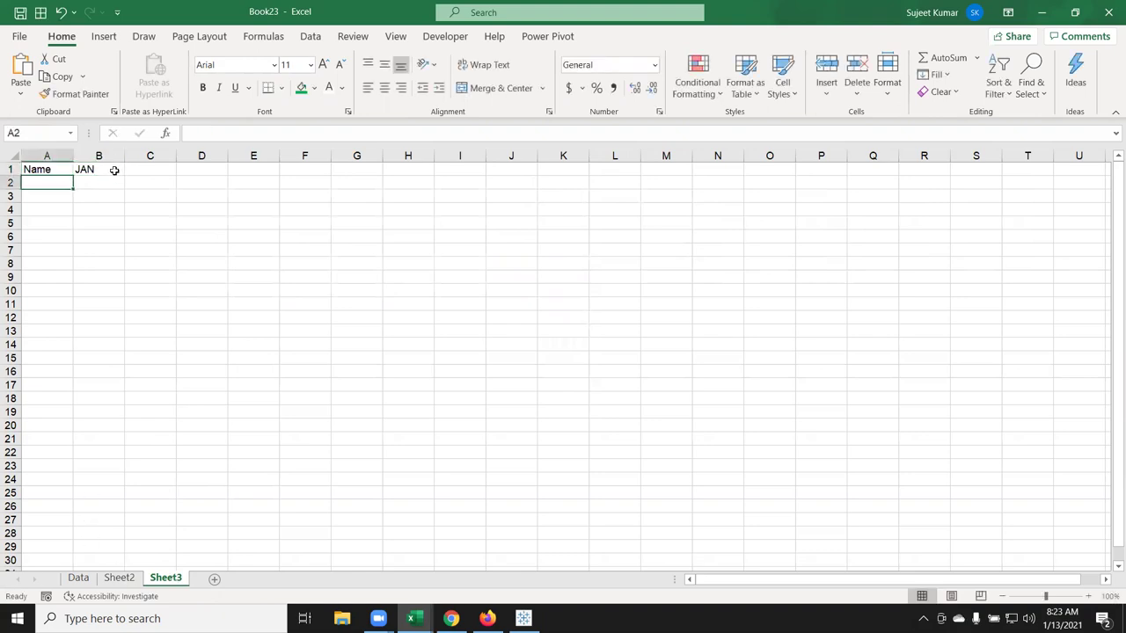
pyautogui.click(114, 170)
pyautogui.moveTo(128, 176); pyautogui.dragTo(351, 211)
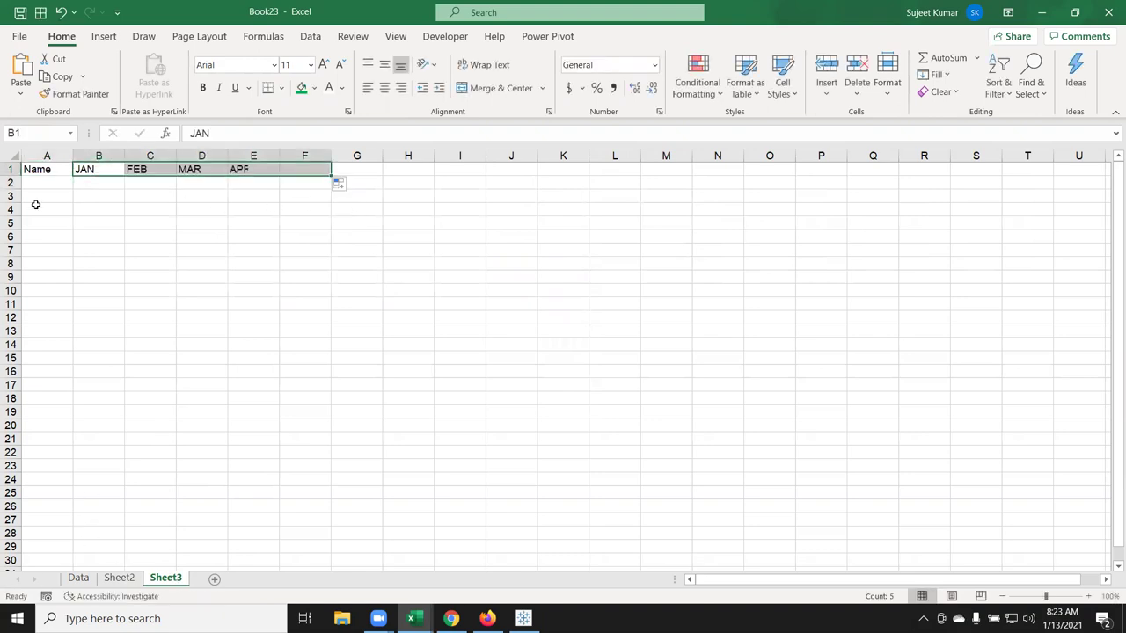
# Enter a first name in A2 and auto-fill the name list down to A13
pyautogui.click(48, 179)
pyautogui.write('Puja')
pyautogui.click(108, 183)
pyautogui.click(64, 179)
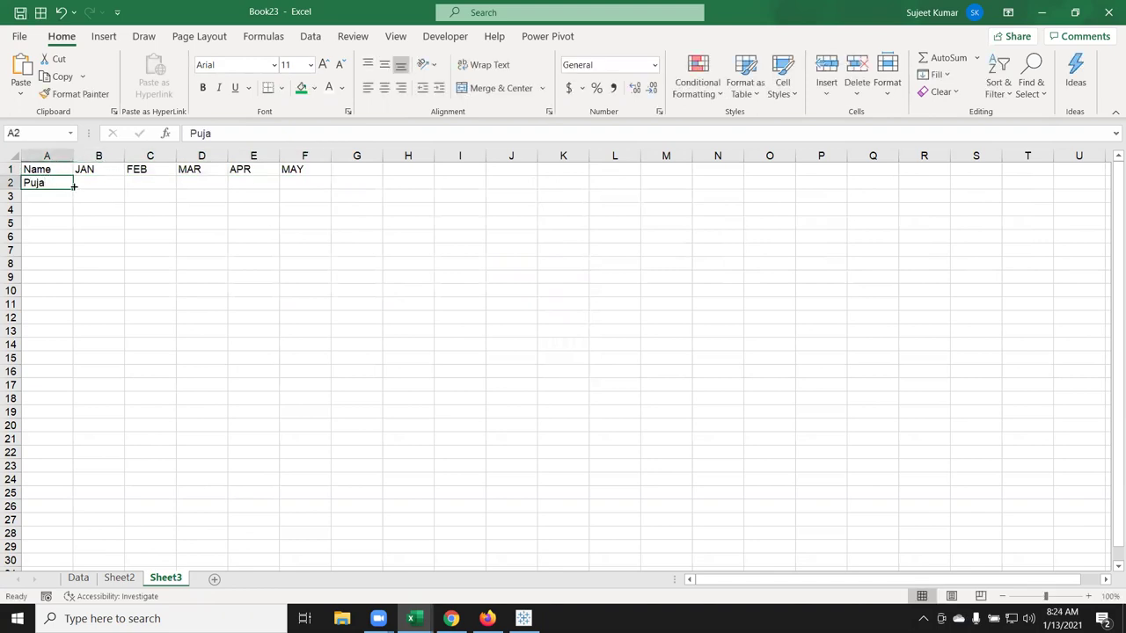
pyautogui.moveTo(74, 188); pyautogui.dragTo(76, 334)
pyautogui.click(103, 183)
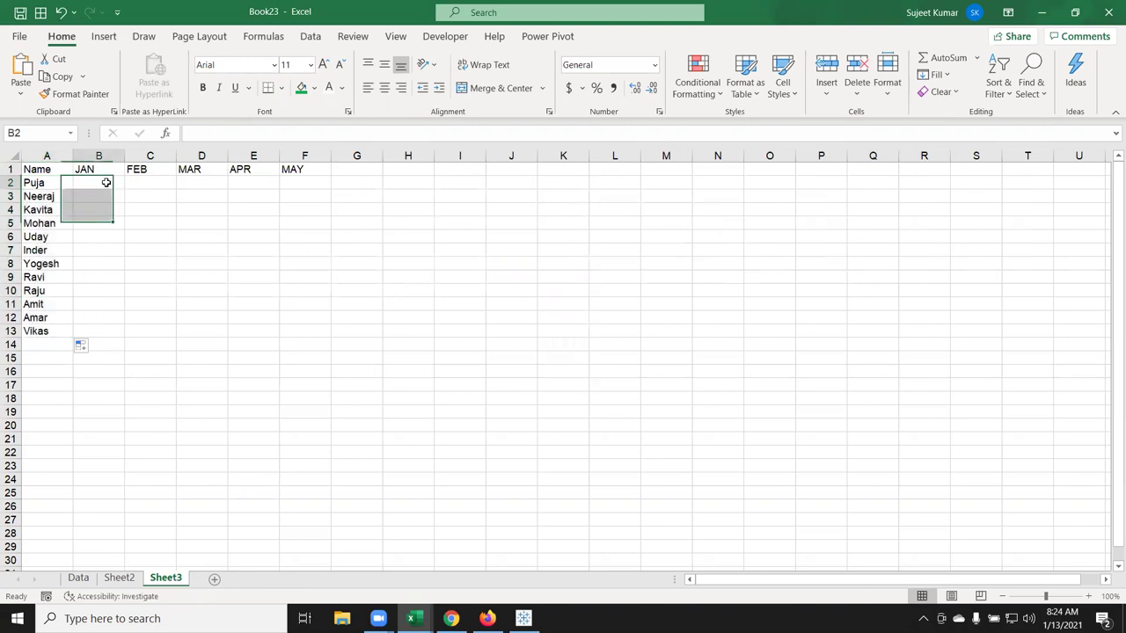
# Enter the formula =RANDBETWEEN(10,90) in cell B2
pyautogui.write('=ra')
pyautogui.press('Down')
pyautogui.press('Down')
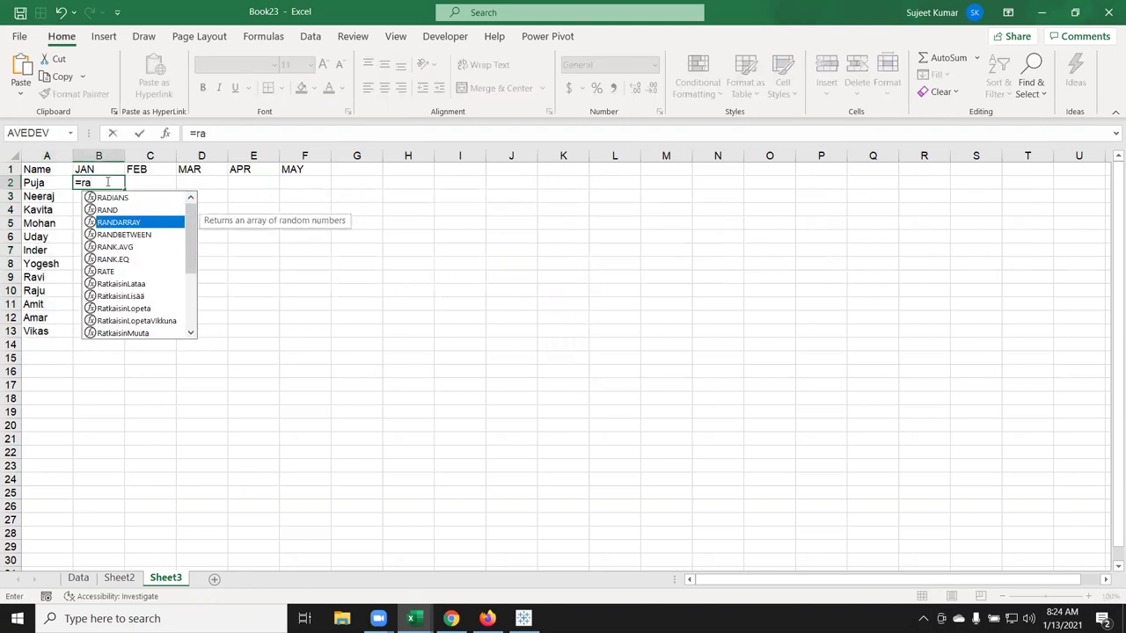
pyautogui.press('Down')
pyautogui.press('Tab')
pyautogui.write('10,9')
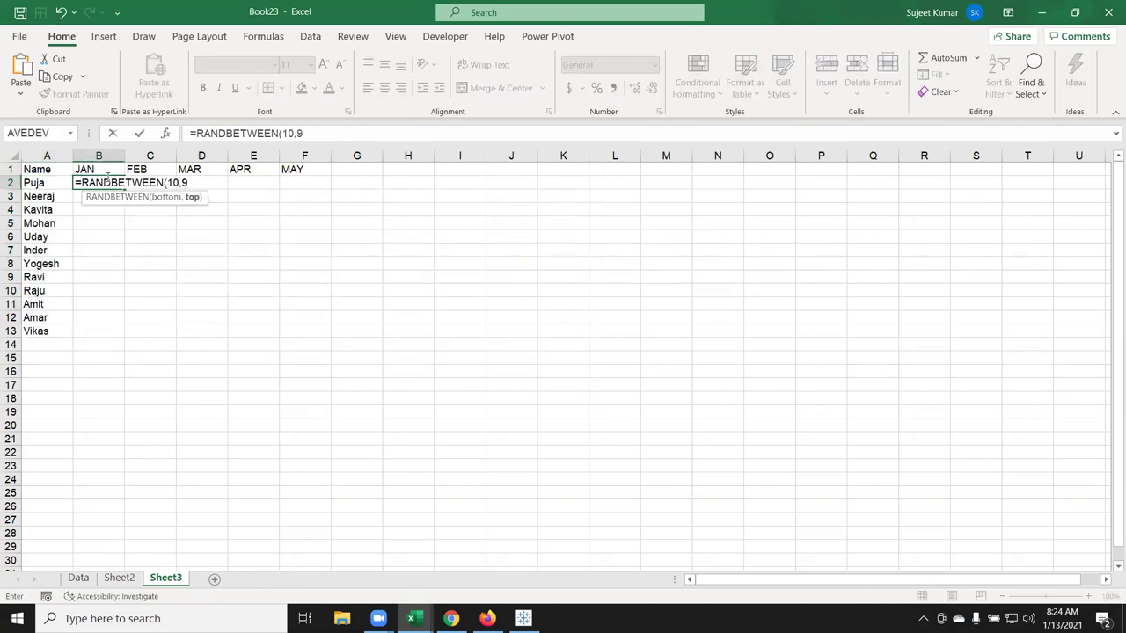
pyautogui.write('0')
pyautogui.press('Return')
# Copy the RANDBETWEEN formula across B2:F13 so every name gets random monthly values
pyautogui.press('Up')
pyautogui.press('Up')
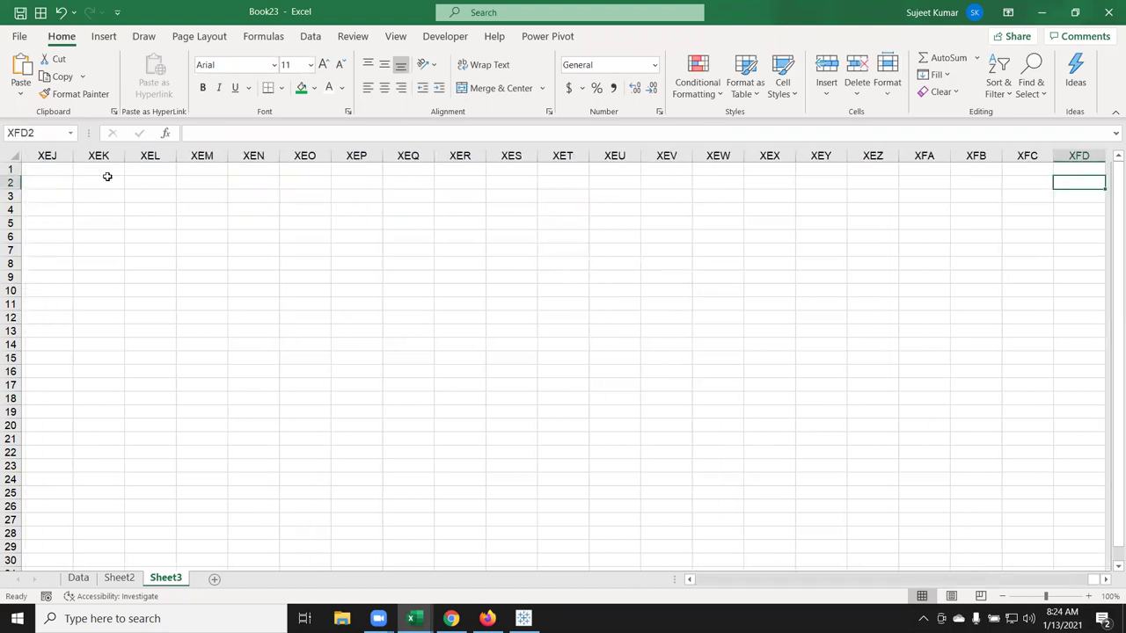
pyautogui.hotkey('ctrl', 'Left')
pyautogui.press('Right')
pyautogui.press('Up')
pyautogui.hotkey('ctrl', 'Right')
pyautogui.press('Down')
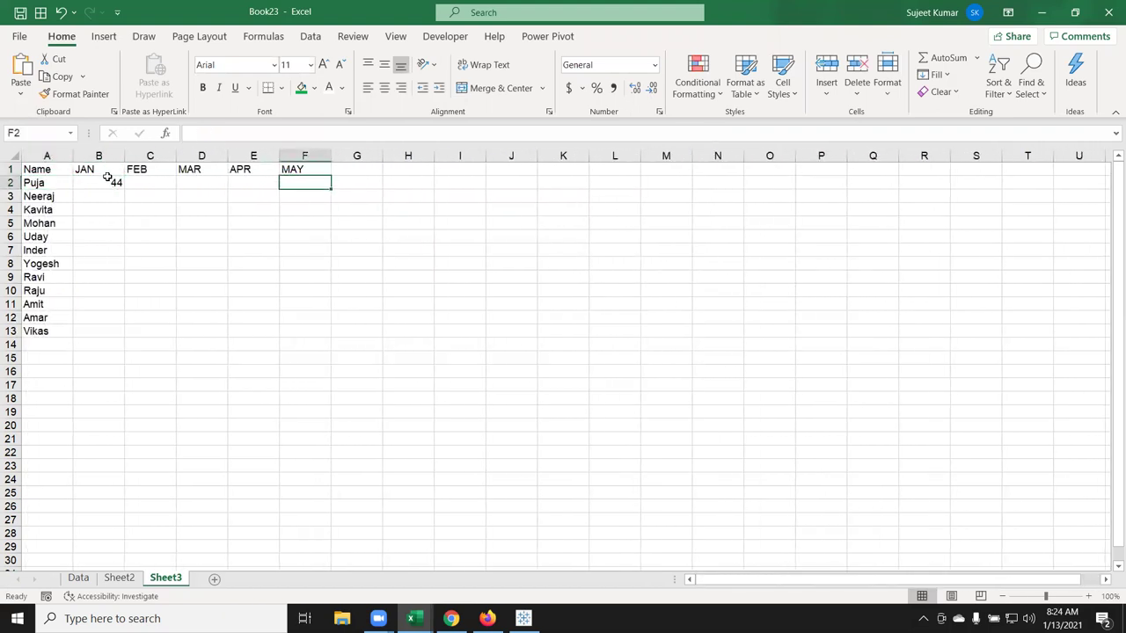
pyautogui.hotkey('ctrl', 'shift', 'Left')
pyautogui.write('=RANDBETWEEN(10,90)')
pyautogui.hotkey('shift', 'Down')
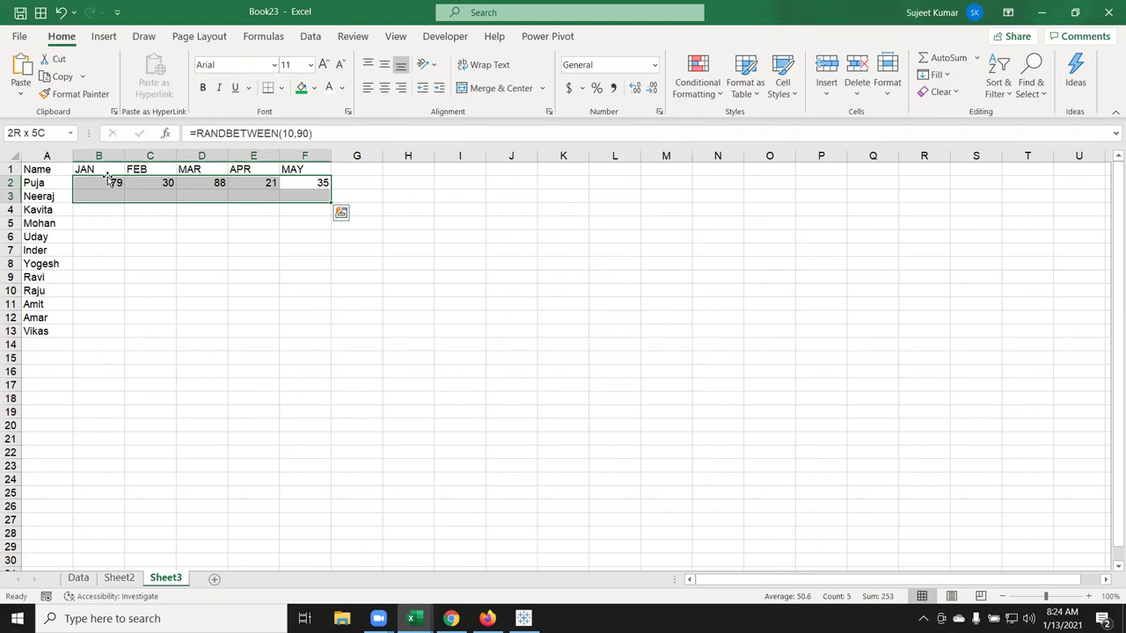
pyautogui.hotkey('shift', 'Down')
pyautogui.hotkey('shift', 'Down')
pyautogui.hotkey('shift', 'Down')
pyautogui.hotkey('shift', 'Down')
pyautogui.hotkey('shift', 'Up')
pyautogui.hotkey('ctrl', 'v')
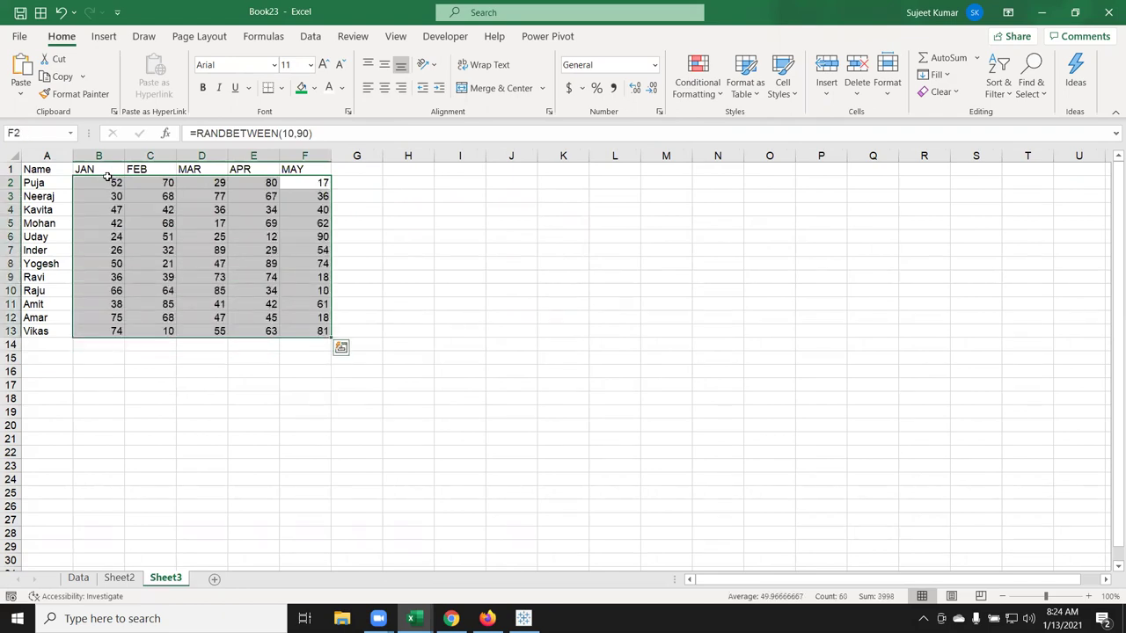
pyautogui.press('Up')
pyautogui.hotkey('ctrl', 'Right')
pyautogui.hotkey('ctrl', 'Left')
pyautogui.hotkey('ctrl', 'Left')
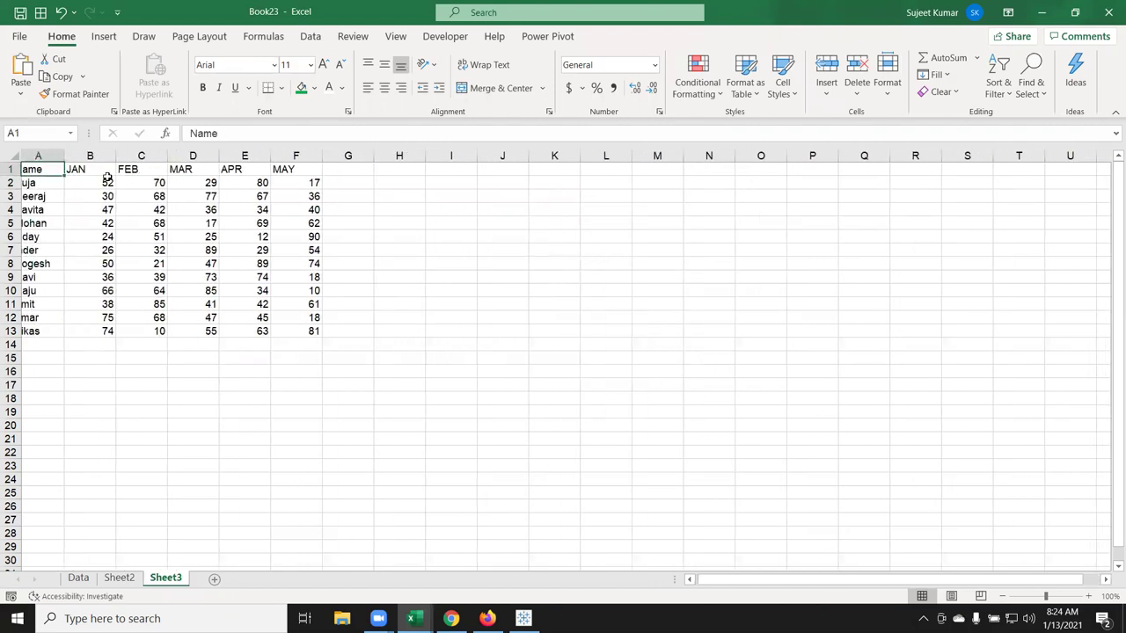
# Add a Total header in G1 and fill the JAN–MAY SUM formula down G2:G13
pyautogui.press('Right')
pyautogui.press('Right')
pyautogui.press('Right')
pyautogui.press('Right')
pyautogui.press('Right')
pyautogui.press('Right')
pyautogui.press('Right')
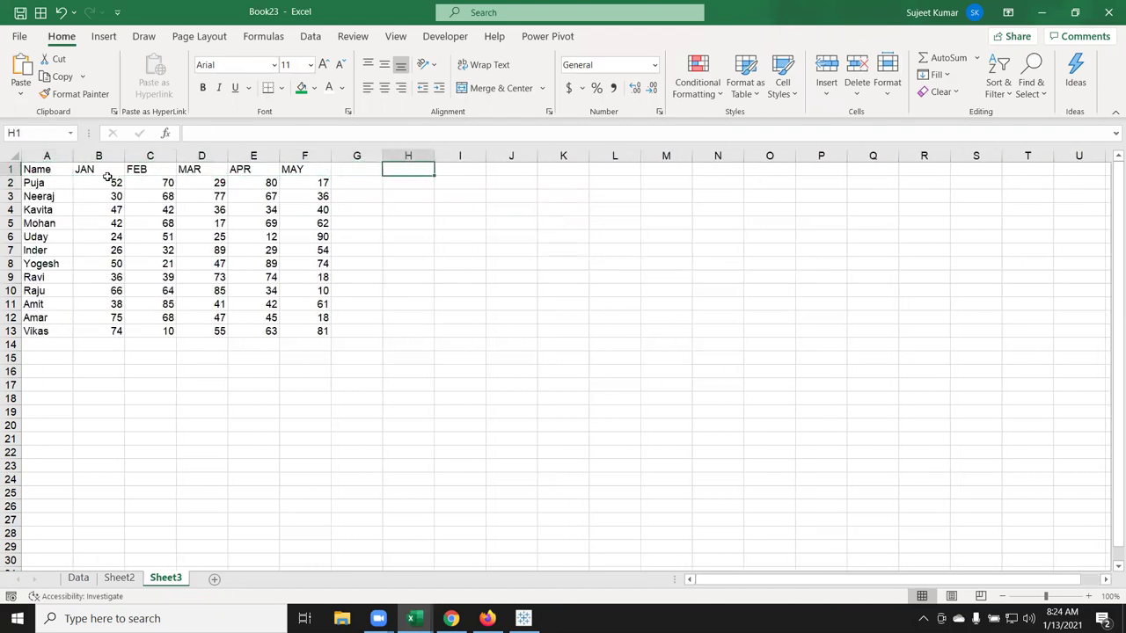
pyautogui.press('Left')
pyautogui.write('To')
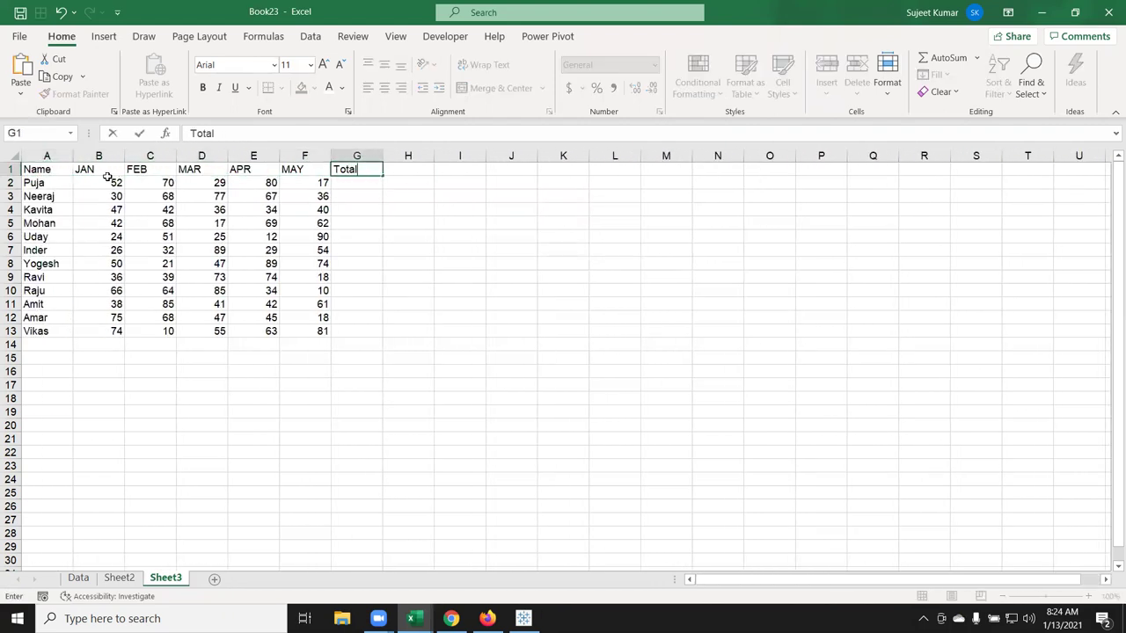
pyautogui.press('Return')
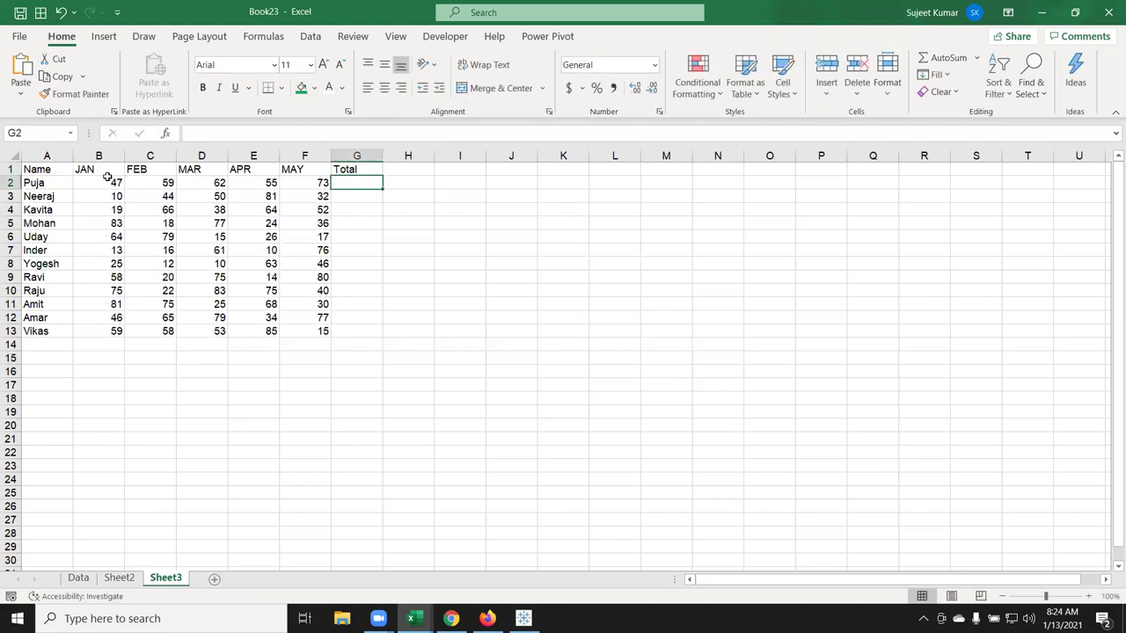
pyautogui.hotkey('alt', '=')
pyautogui.press('Return')
pyautogui.press('Left')
pyautogui.hotkey('ctrl', 'Down')
pyautogui.press('Right')
pyautogui.hotkey('ctrl', 'shift', 'Up')
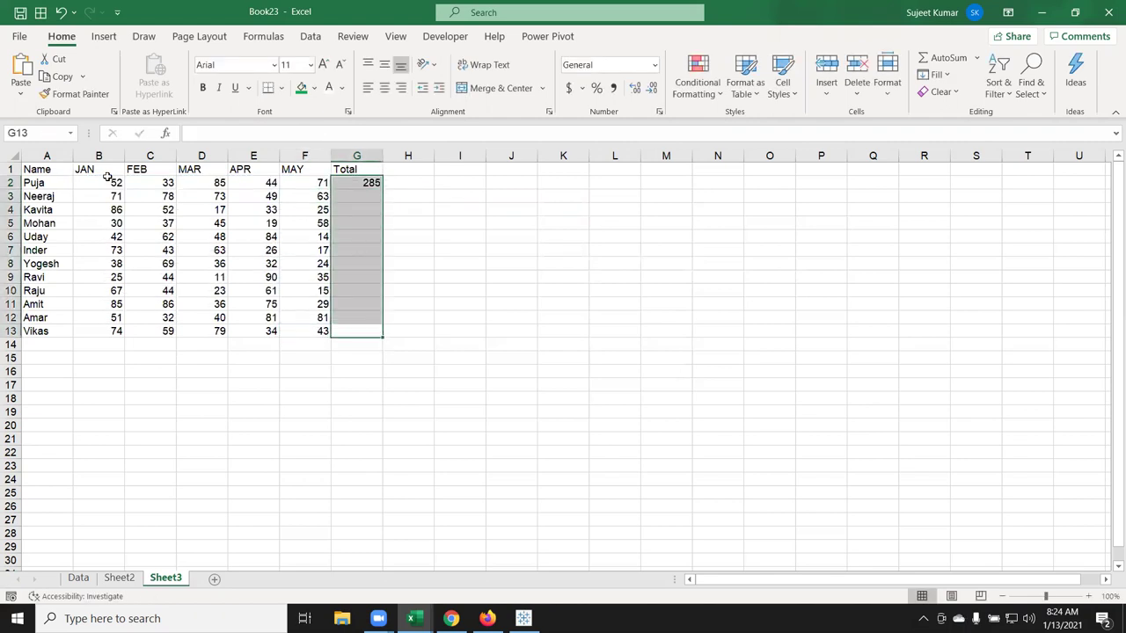
pyautogui.hotkey('ctrl', 'd')
# Copy B2:F13 and paste it back as values to freeze the random numbers
pyautogui.hotkey('ctrl', 'Left')
pyautogui.hotkey('ctrl', 'Up')
pyautogui.press('Down')
pyautogui.press('Right')
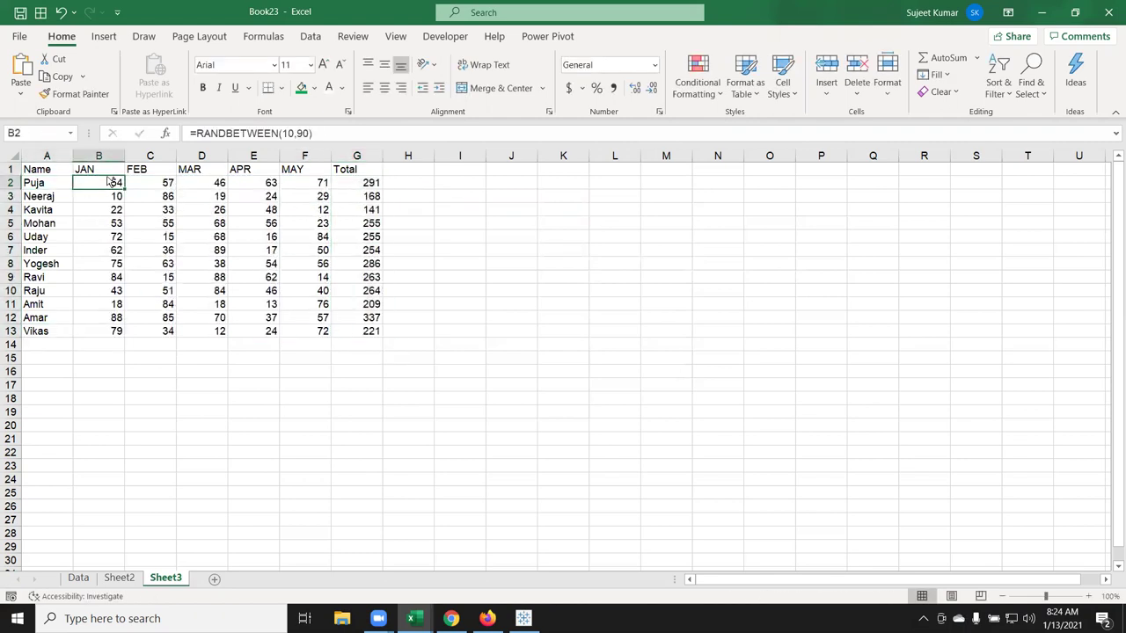
pyautogui.hotkey('ctrl', 'shift', 'Right')
pyautogui.hotkey('shift', 'Left')
pyautogui.hotkey('ctrl', 'shift', 'Down')
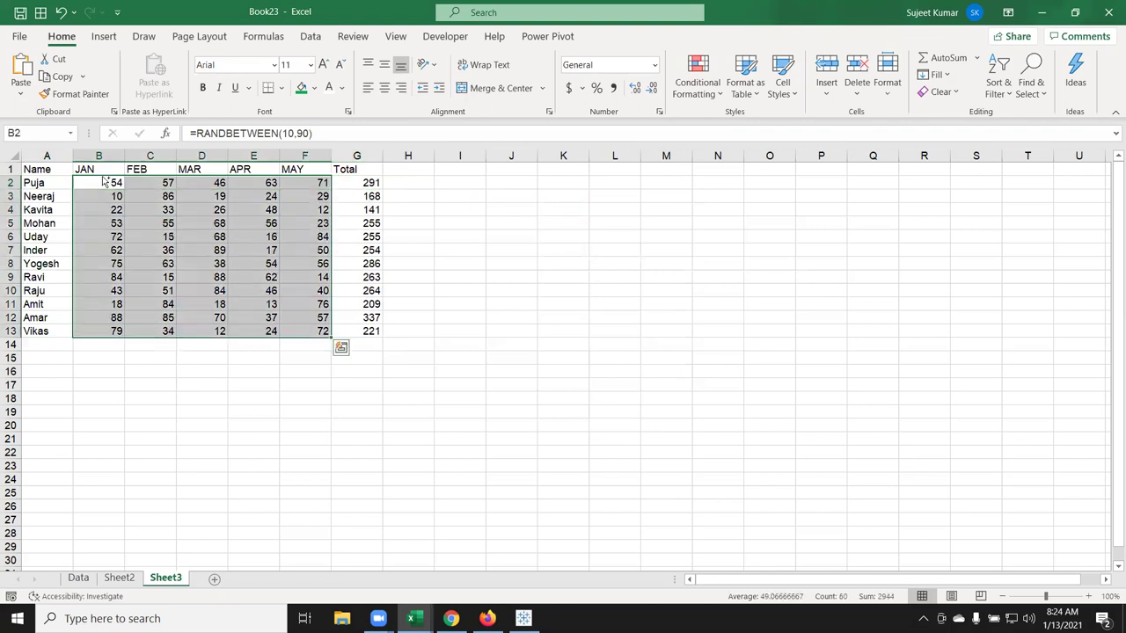
pyautogui.hotkey('ctrl', 'c')
pyautogui.click(104, 36)
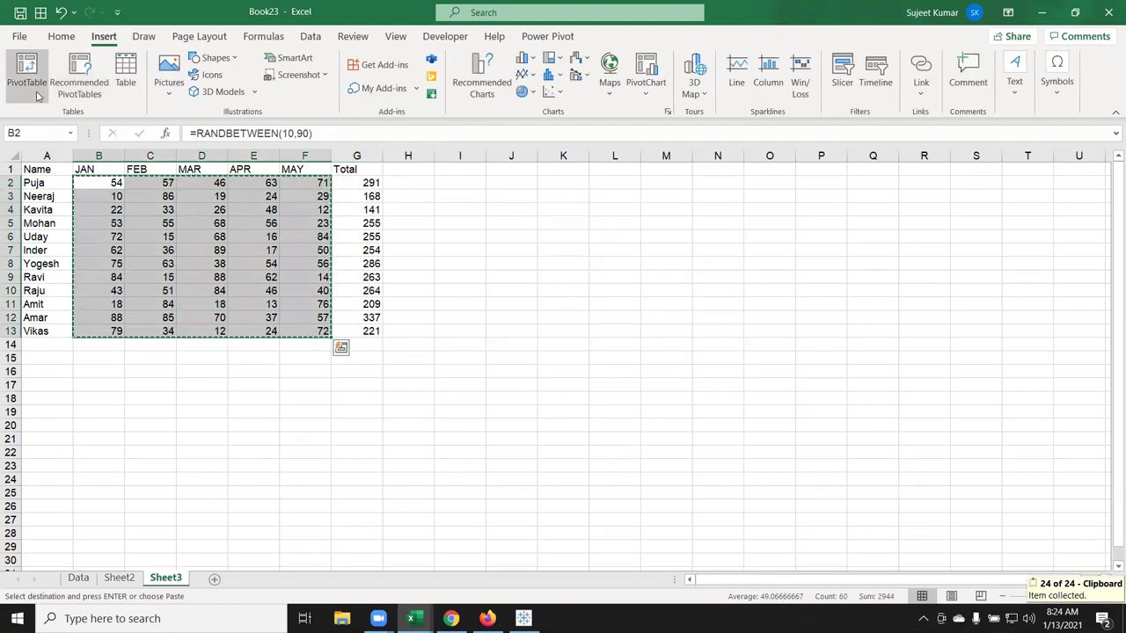
pyautogui.scroll(1, 33, 95)
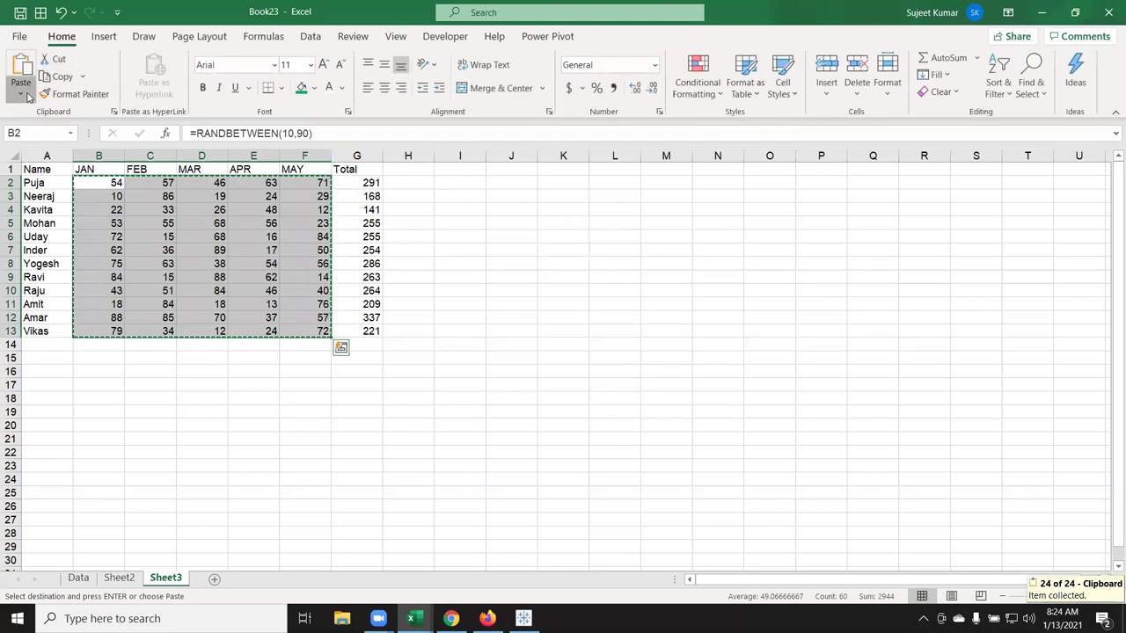
pyautogui.click(26, 94)
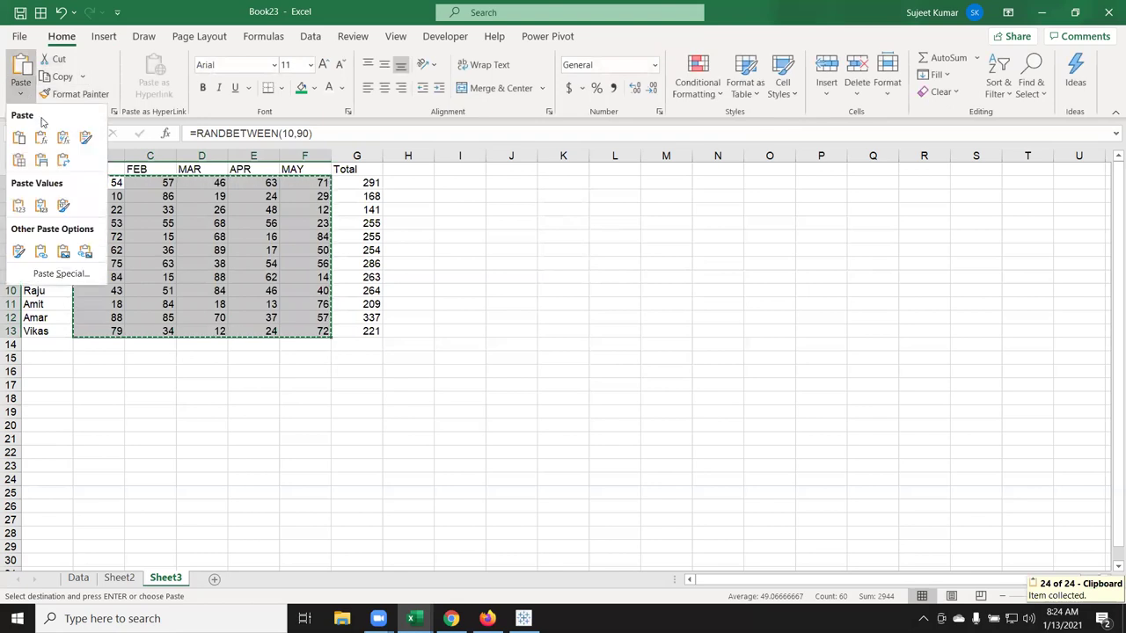
pyautogui.click(22, 207)
# Select the names in A1:A13 together with the Total column G1:G13
pyautogui.press('Escape')
pyautogui.click(51, 172)
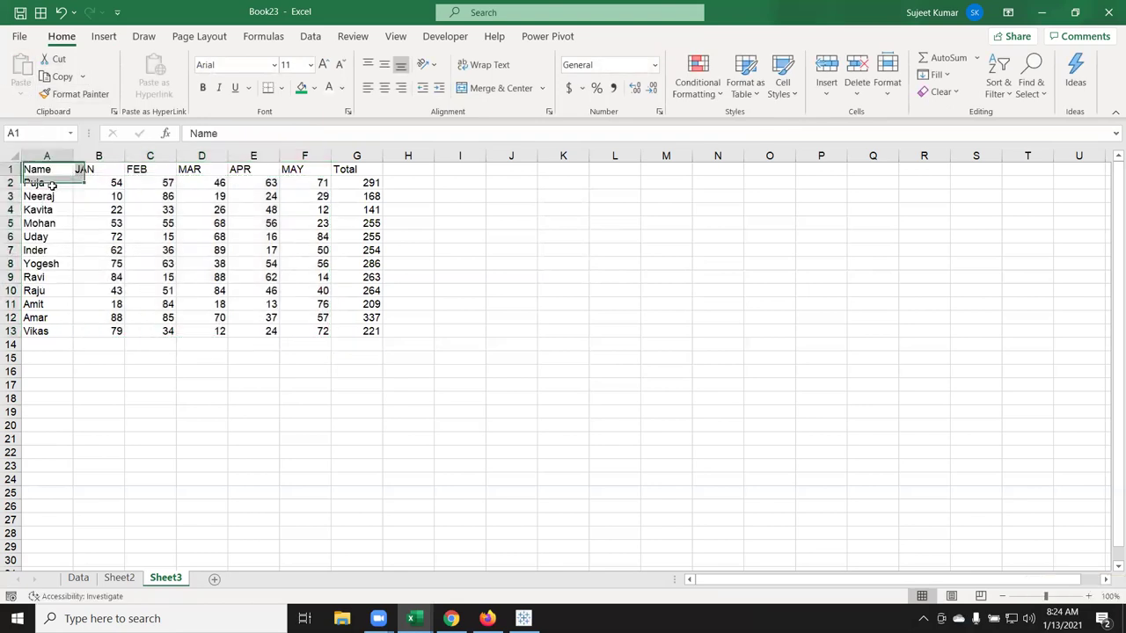
pyautogui.moveTo(52, 184); pyautogui.dragTo(35, 320)
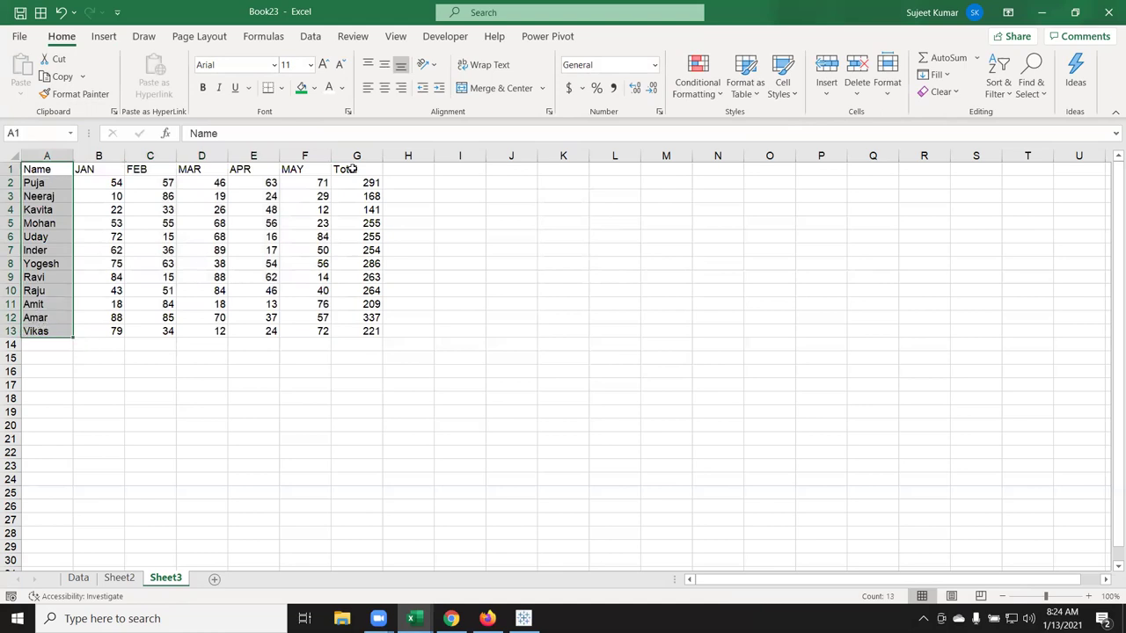
pyautogui.keyDown('ctrl'); pyautogui.moveTo(350, 168); pyautogui.dragTo(363, 331); pyautogui.keyUp('ctrl')
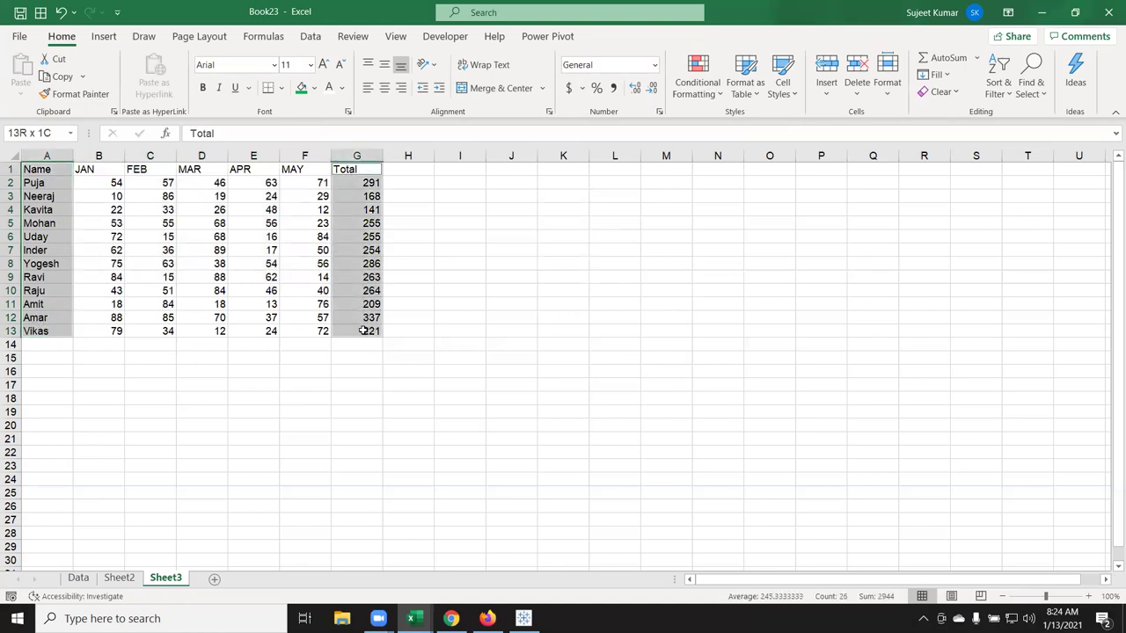
pyautogui.click(104, 37)
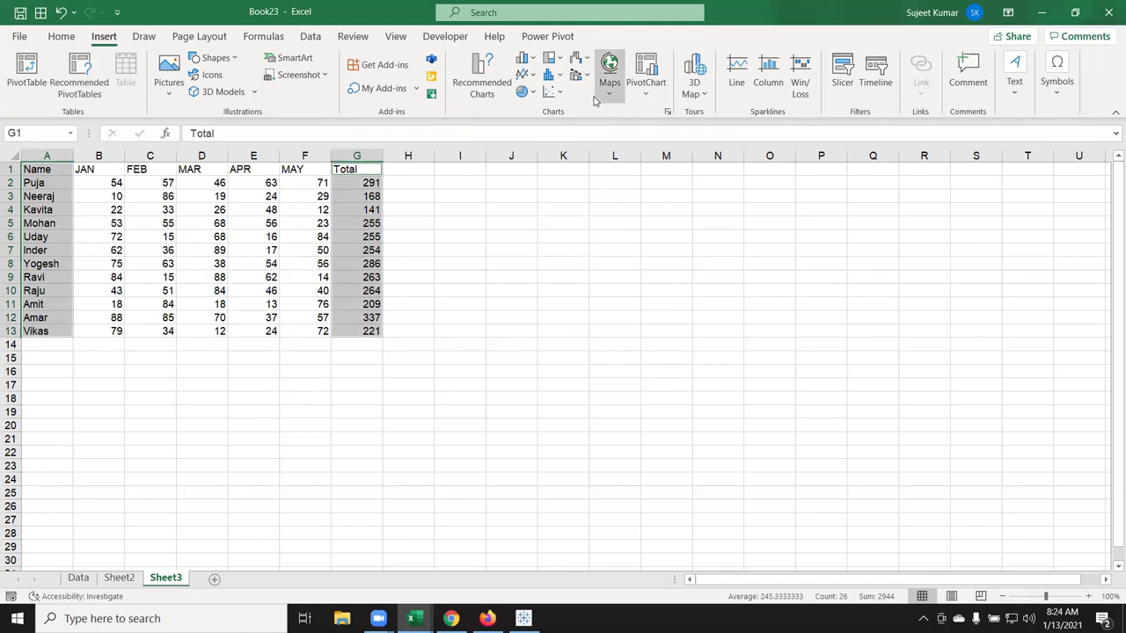
pyautogui.click(584, 62)
pyautogui.click(586, 111)
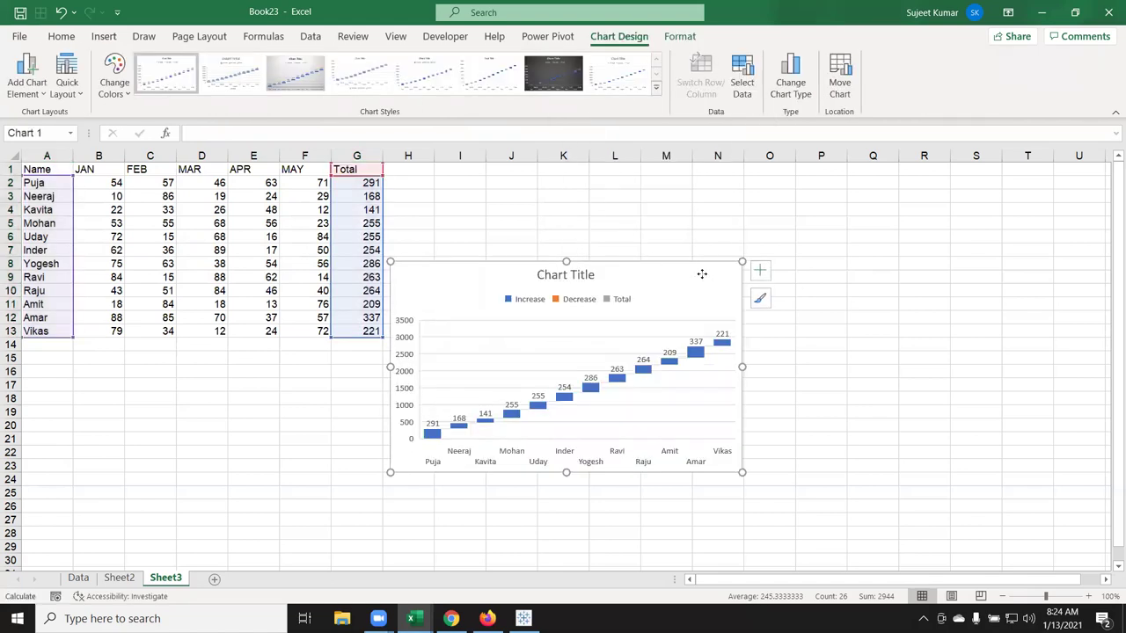
pyautogui.moveTo(740, 223); pyautogui.dragTo(811, 211)
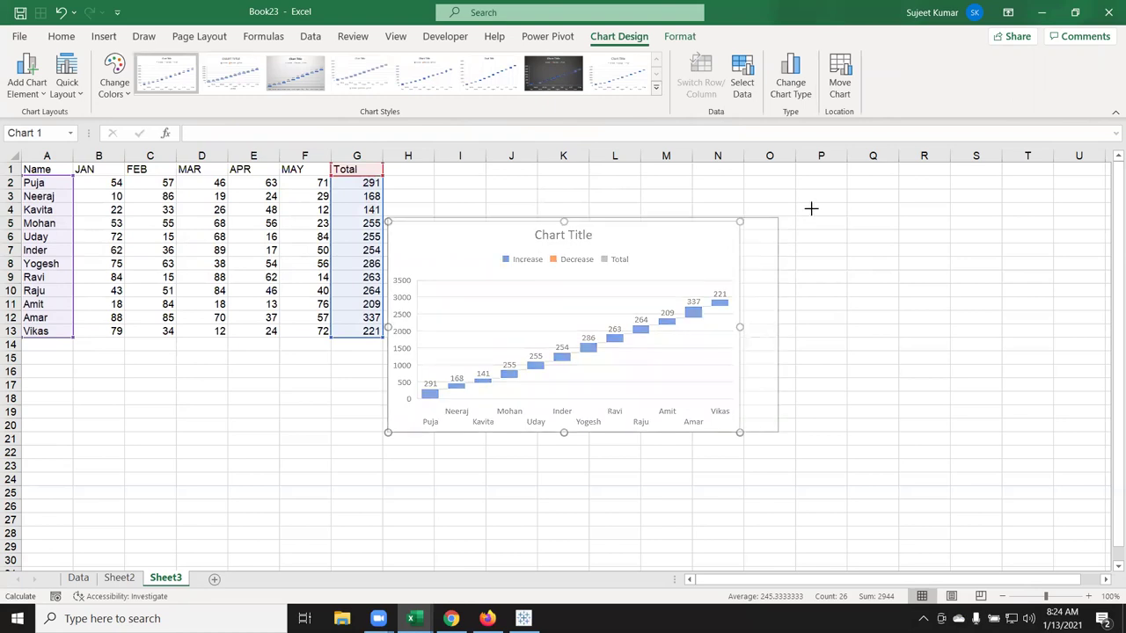
pyautogui.moveTo(719, 227); pyautogui.dragTo(748, 189)
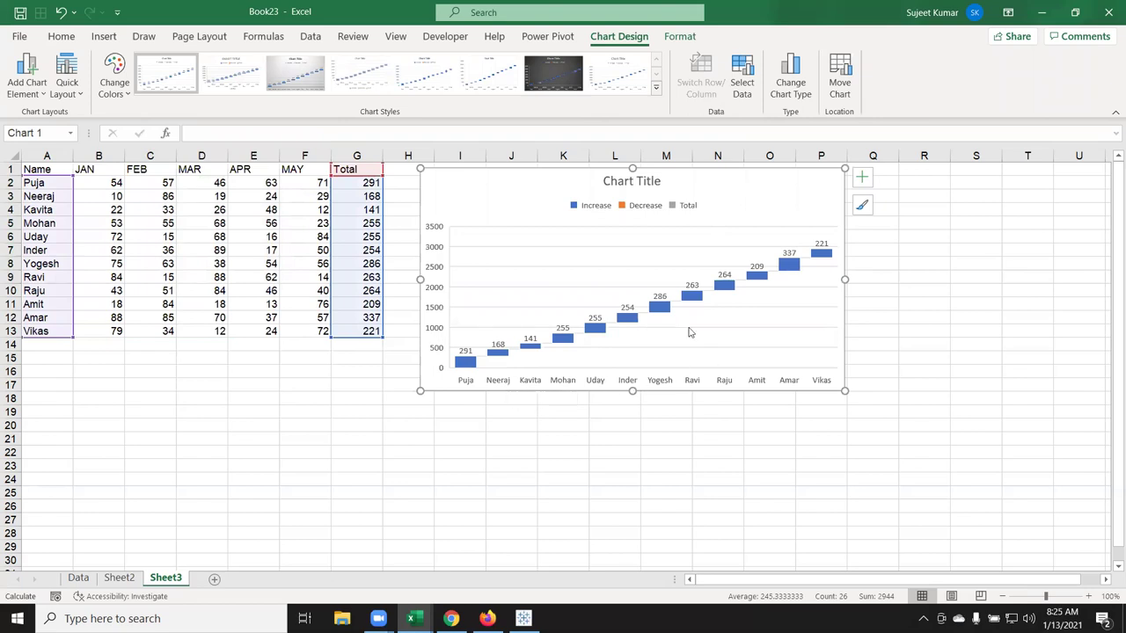
pyautogui.rightClick(629, 244)
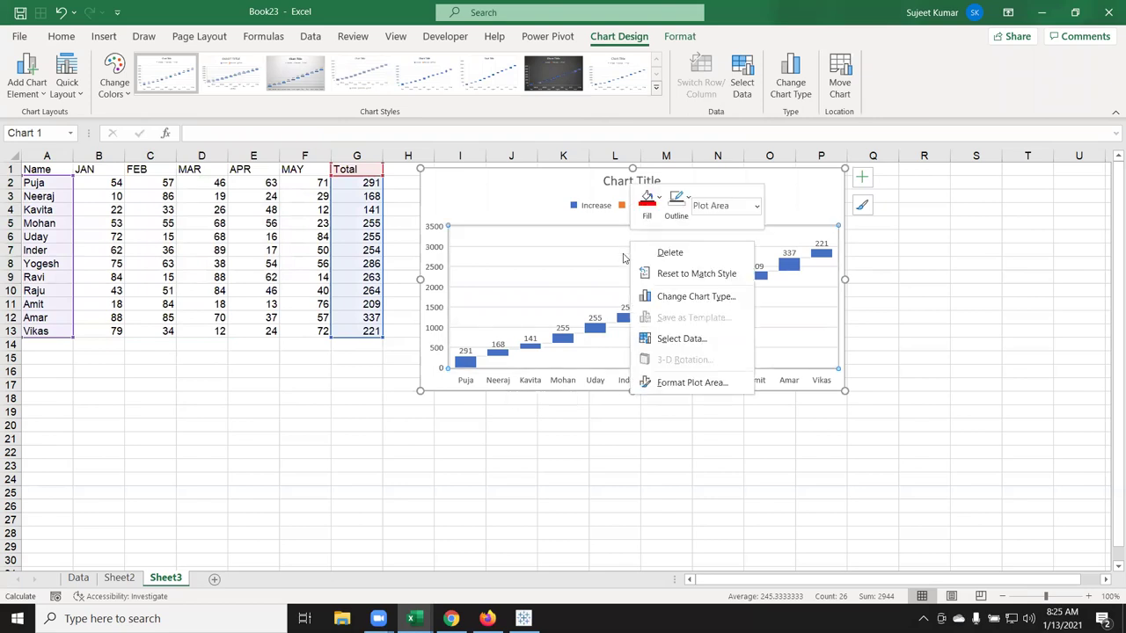
pyautogui.click(668, 340)
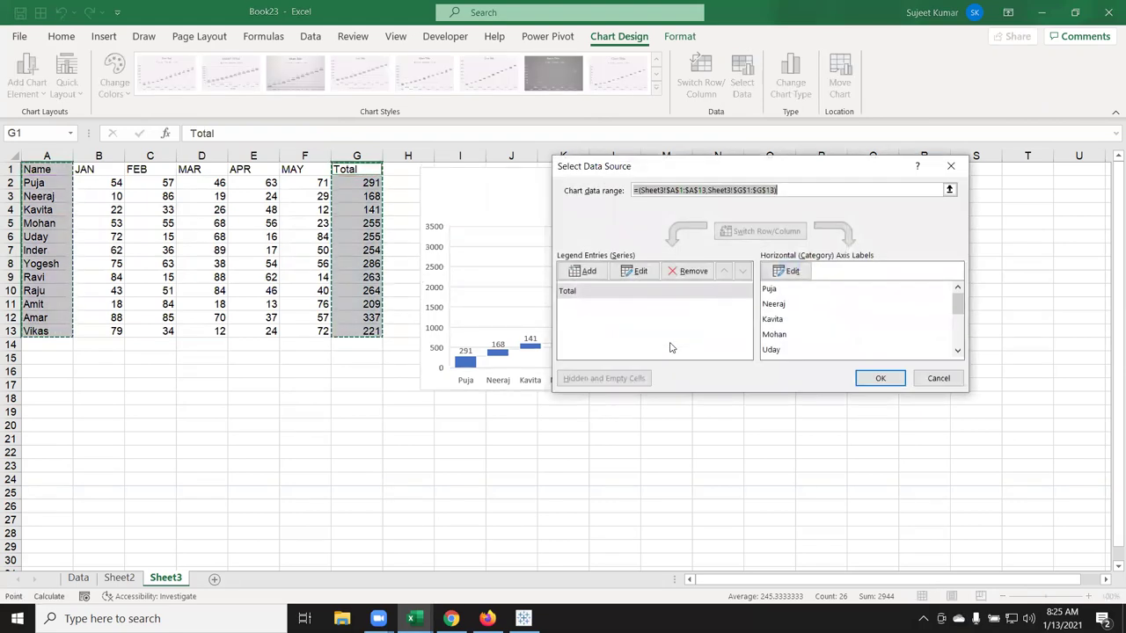
pyautogui.click(935, 378)
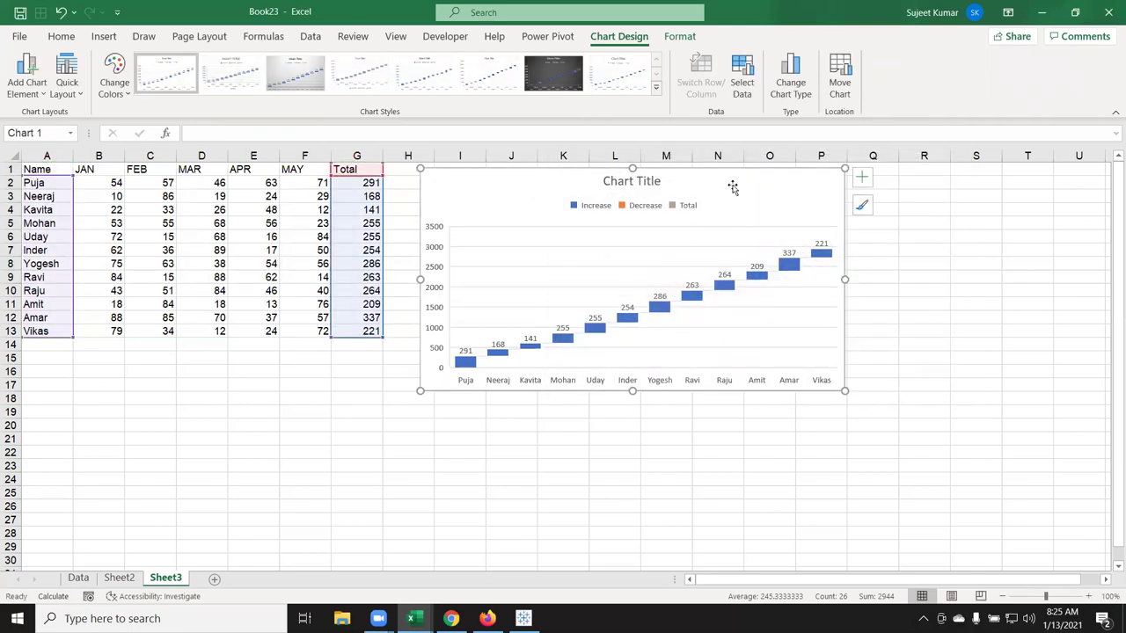
pyautogui.press('Delete')
pyautogui.click(618, 305)
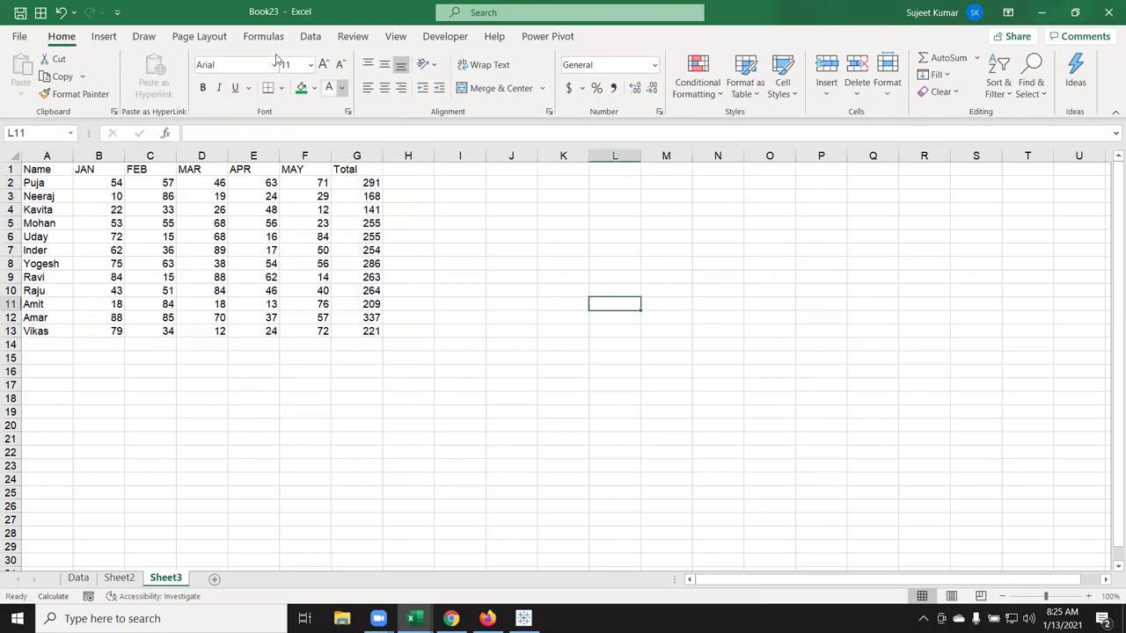
# Insert a waterfall chart and move it up beside the table
pyautogui.click(104, 37)
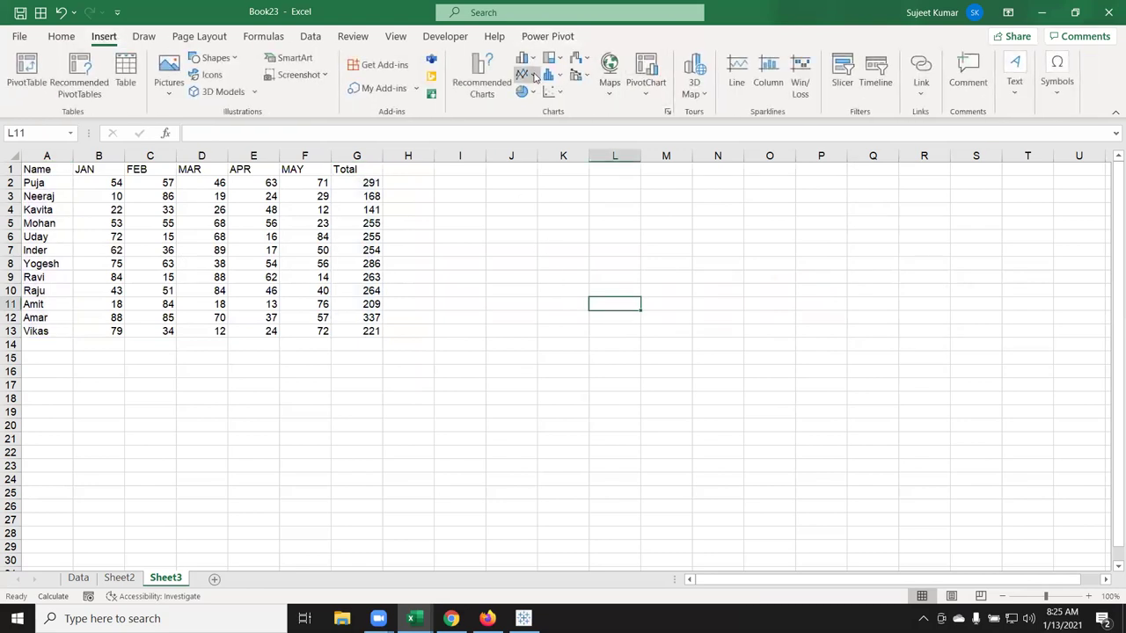
pyautogui.click(569, 76)
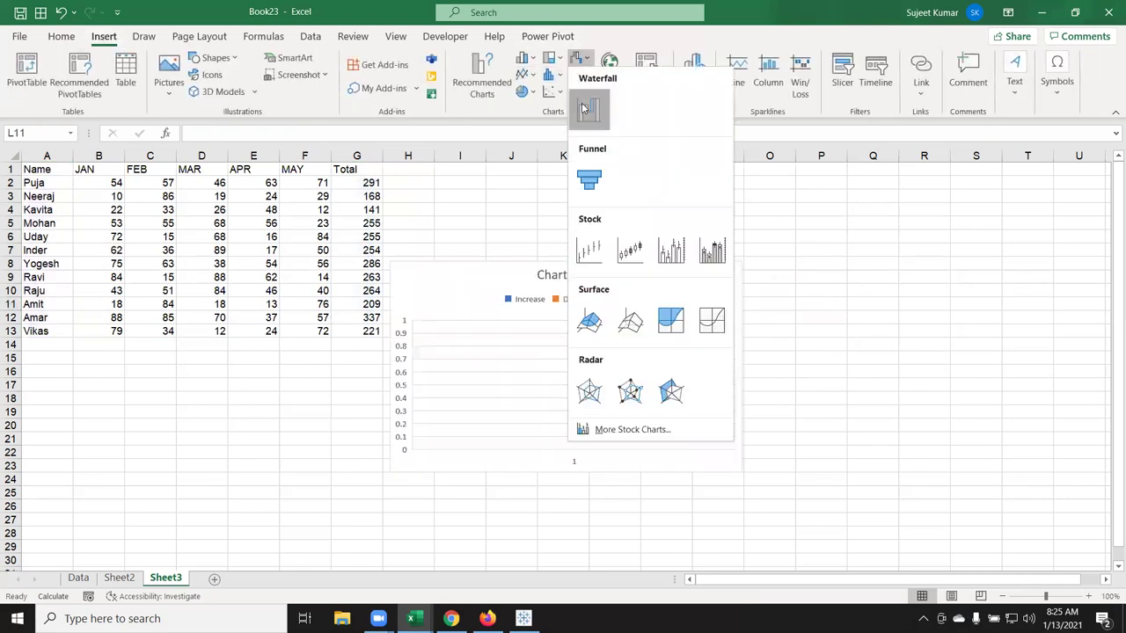
pyautogui.click(585, 112)
pyautogui.moveTo(440, 289); pyautogui.dragTo(457, 197)
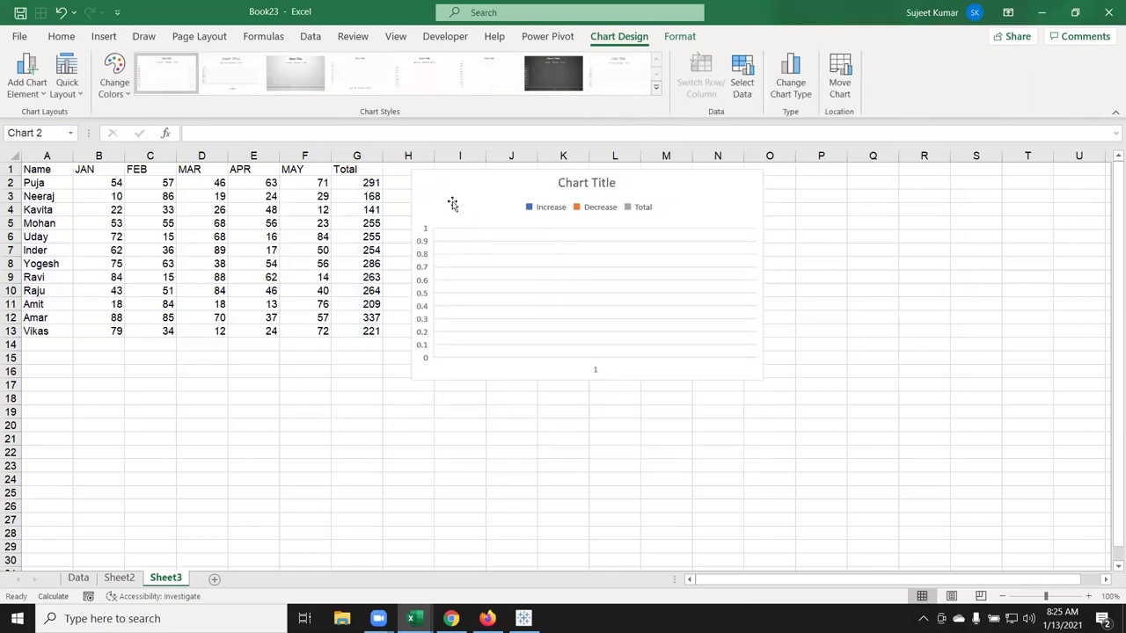
# Point Series1's values at G2:G13 and name it from the Total header
pyautogui.rightClick(701, 211)
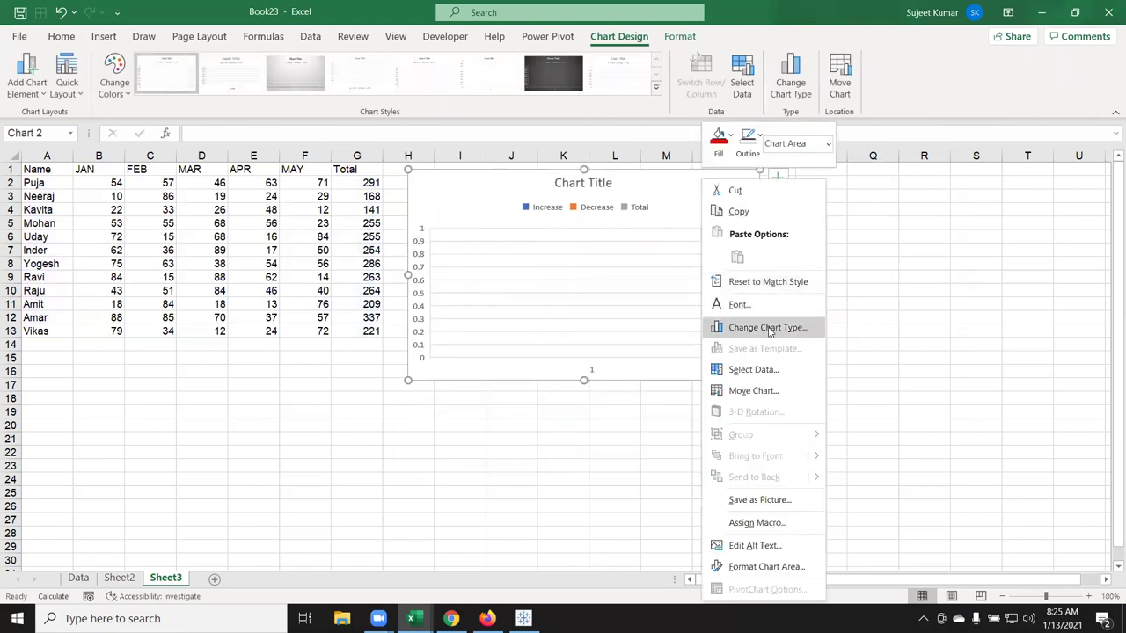
pyautogui.click(760, 372)
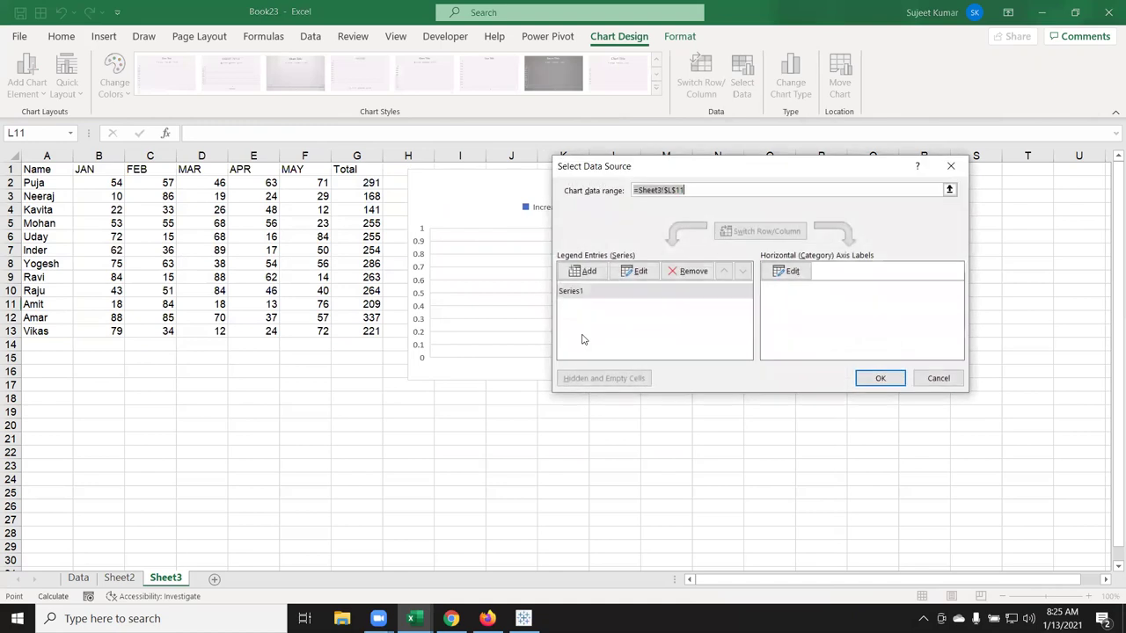
pyautogui.click(594, 298)
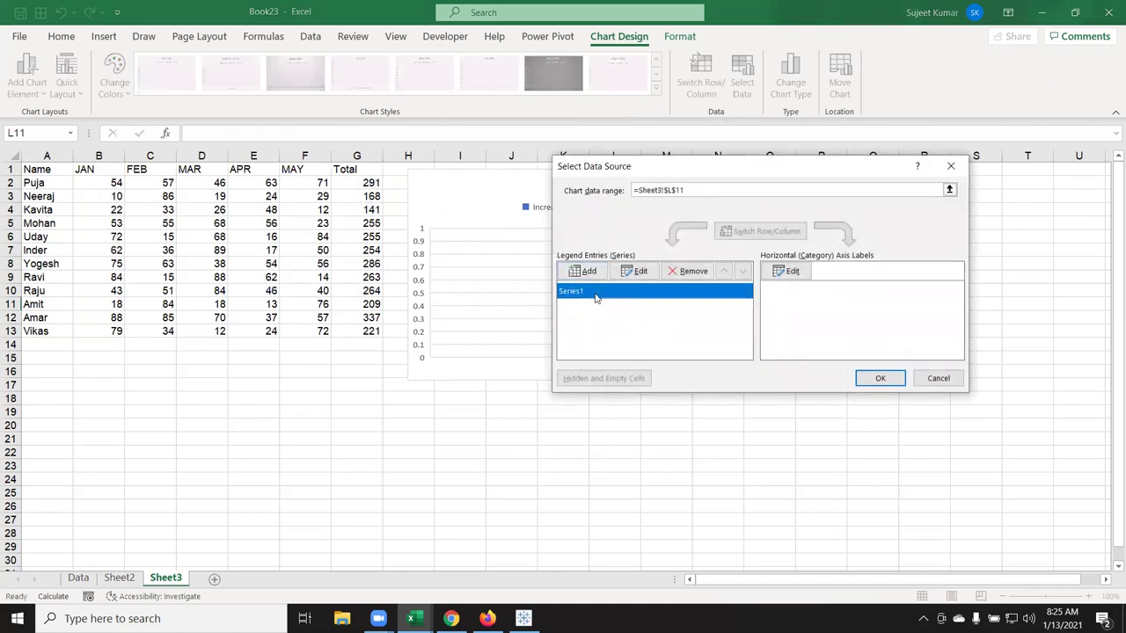
pyautogui.click(632, 275)
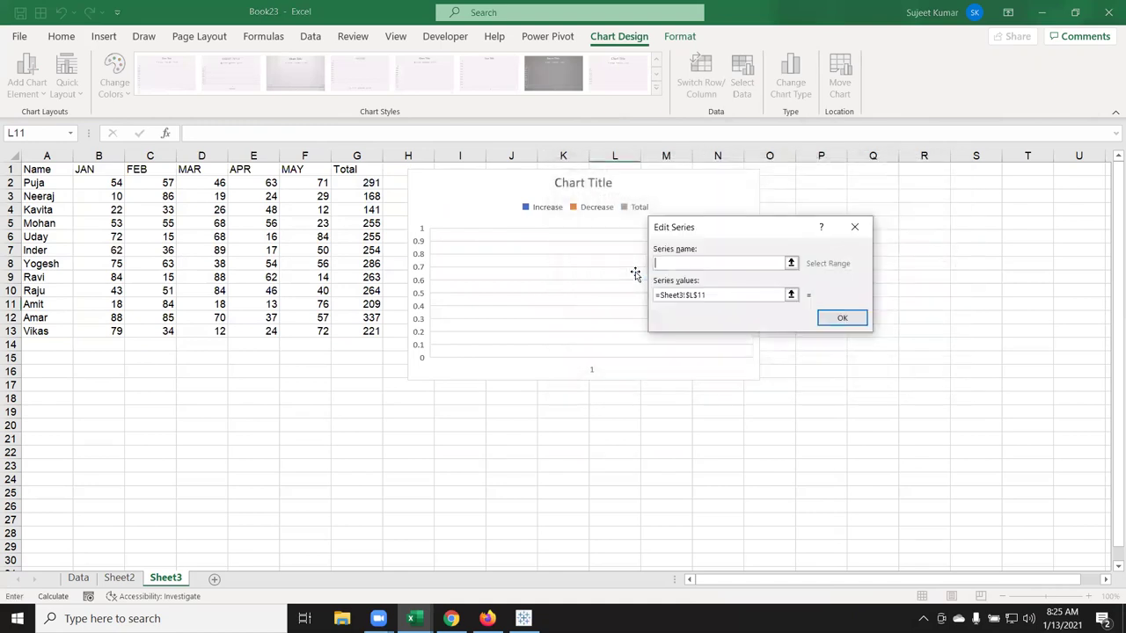
pyautogui.click(712, 295)
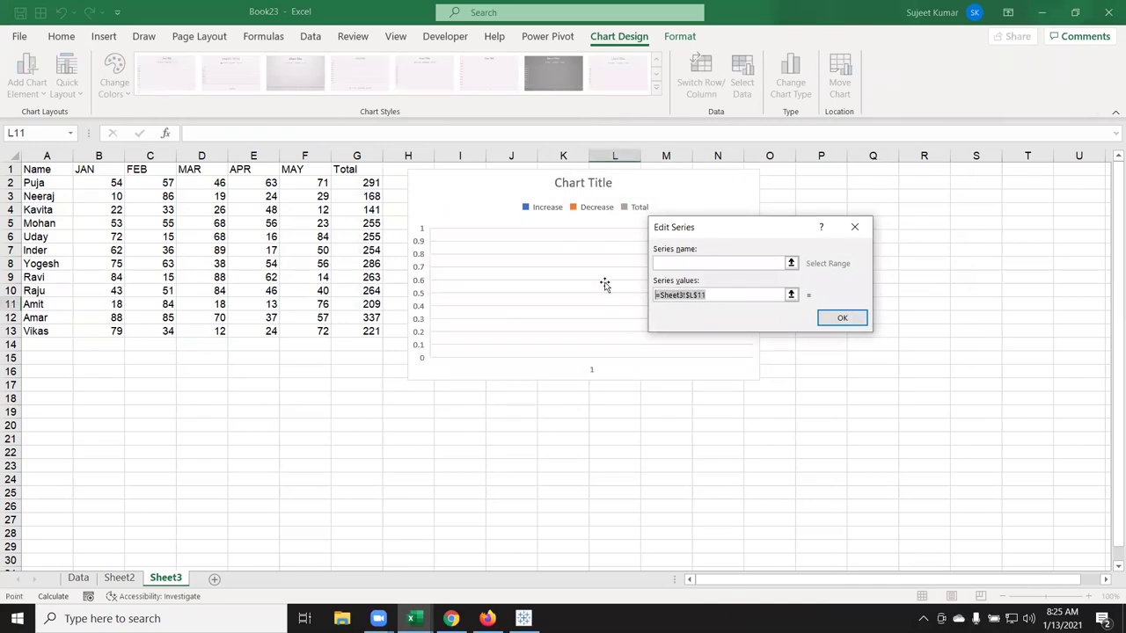
pyautogui.press('BackSpace')
pyautogui.moveTo(363, 184); pyautogui.dragTo(369, 330)
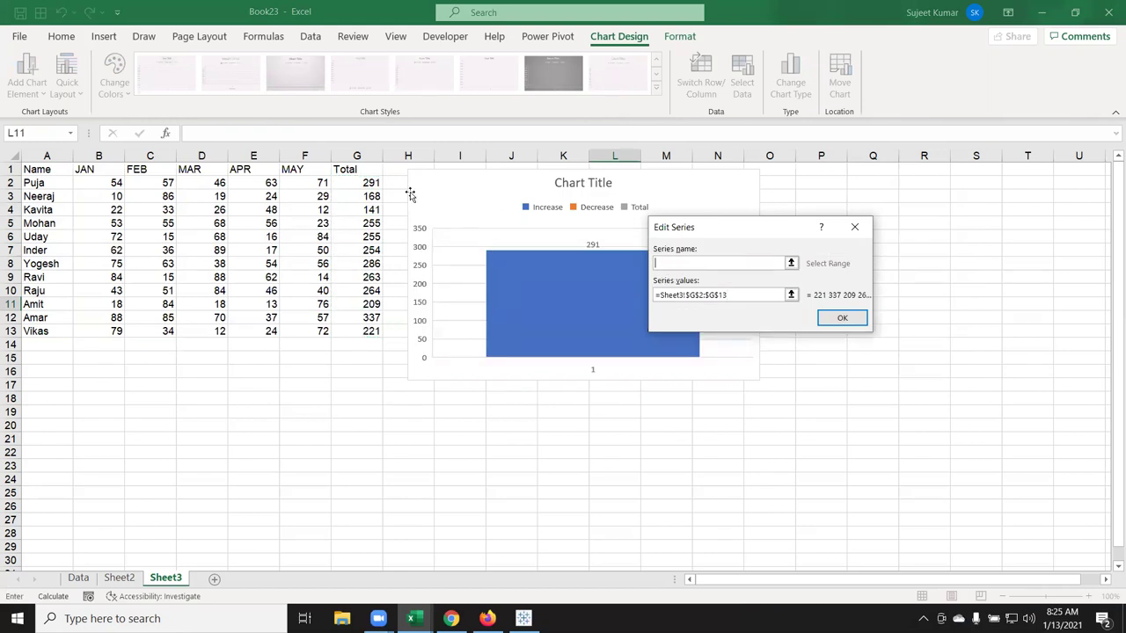
pyautogui.click(366, 169)
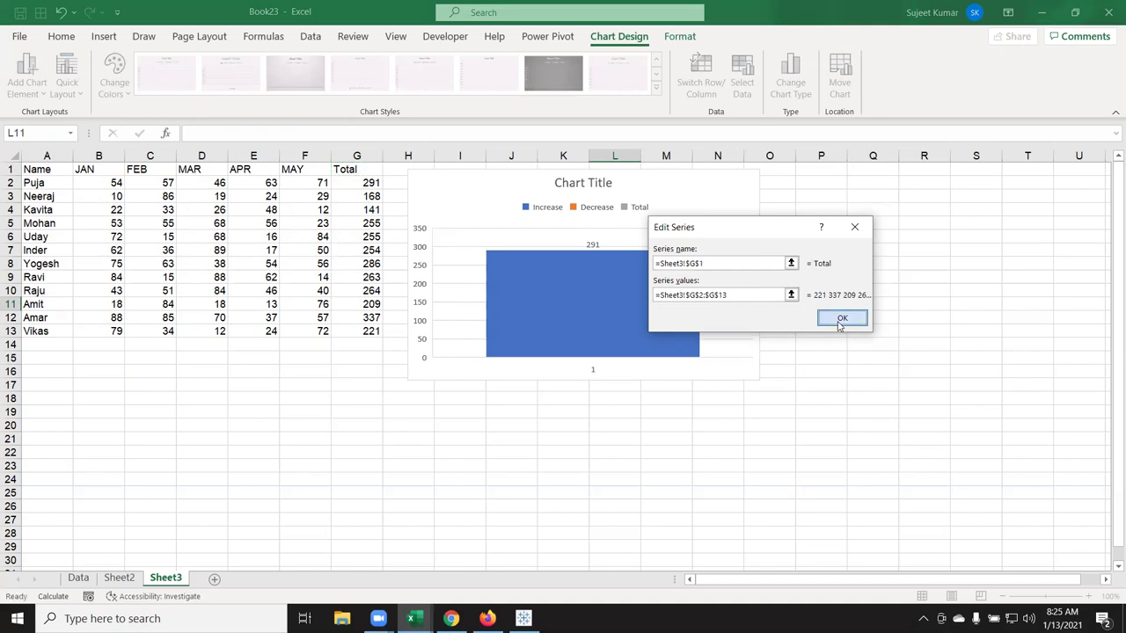
pyautogui.click(841, 321)
# Use the names in A2:A13 as the horizontal axis labels
pyautogui.click(787, 272)
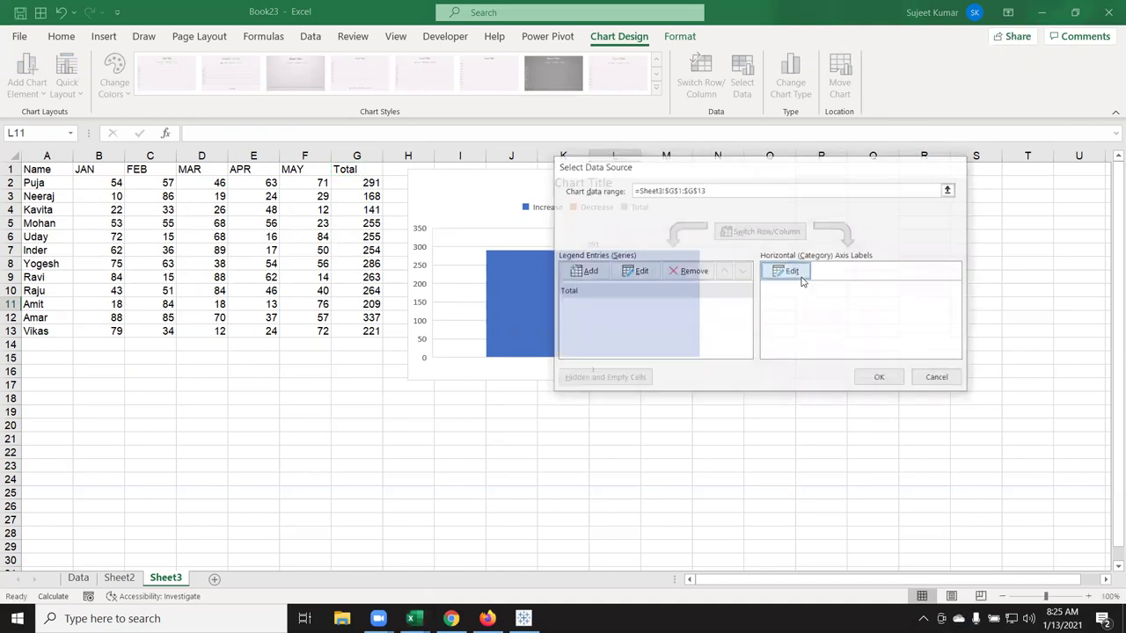
pyautogui.moveTo(53, 180); pyautogui.dragTo(51, 330)
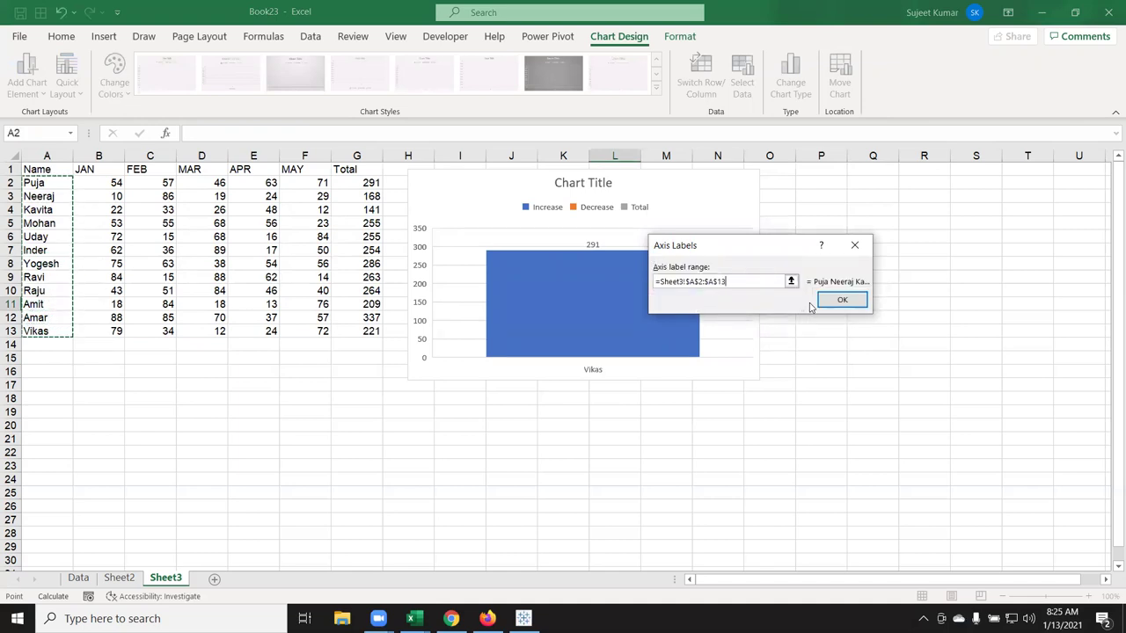
pyautogui.click(841, 302)
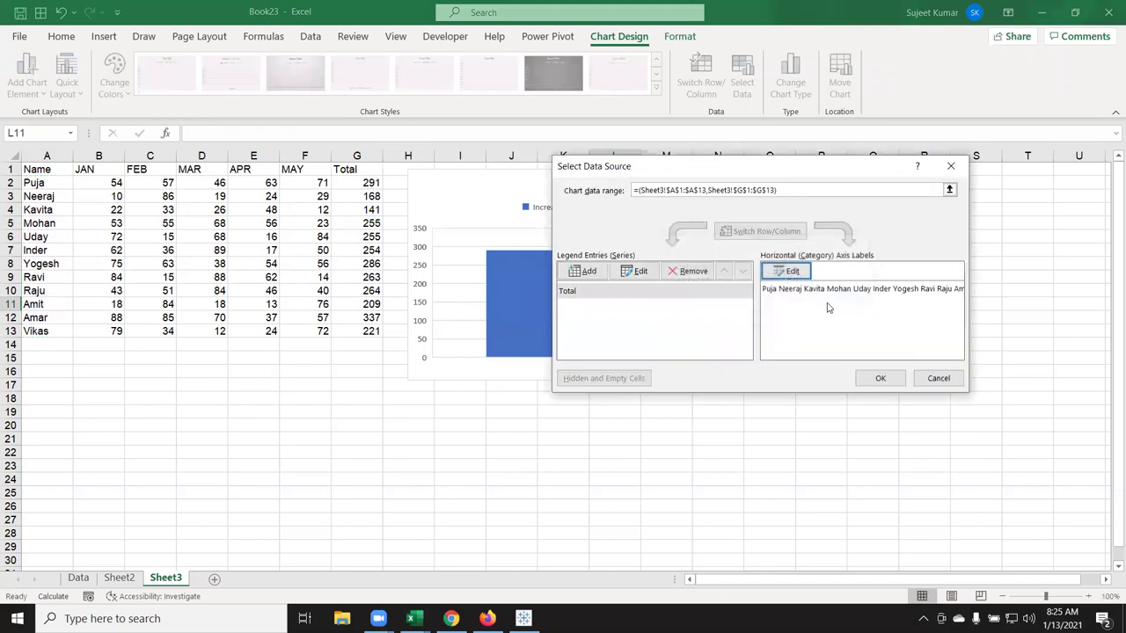
pyautogui.click(805, 291)
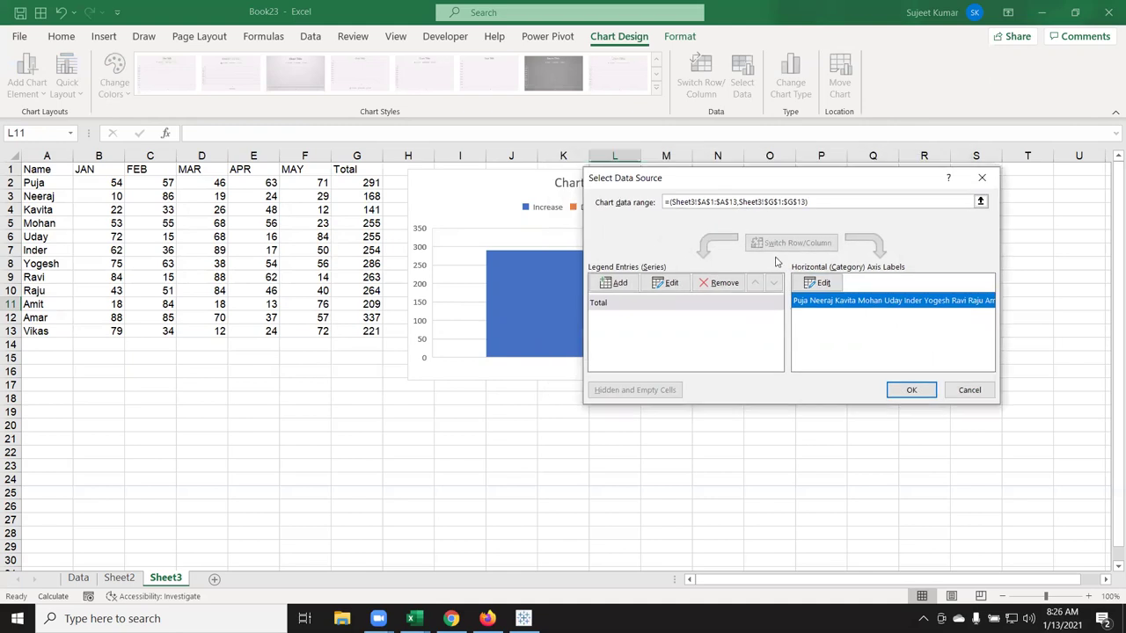
# Add a G2:G13 series labelled by A2:A13, then delete the waterfall chart entirely
pyautogui.click(601, 283)
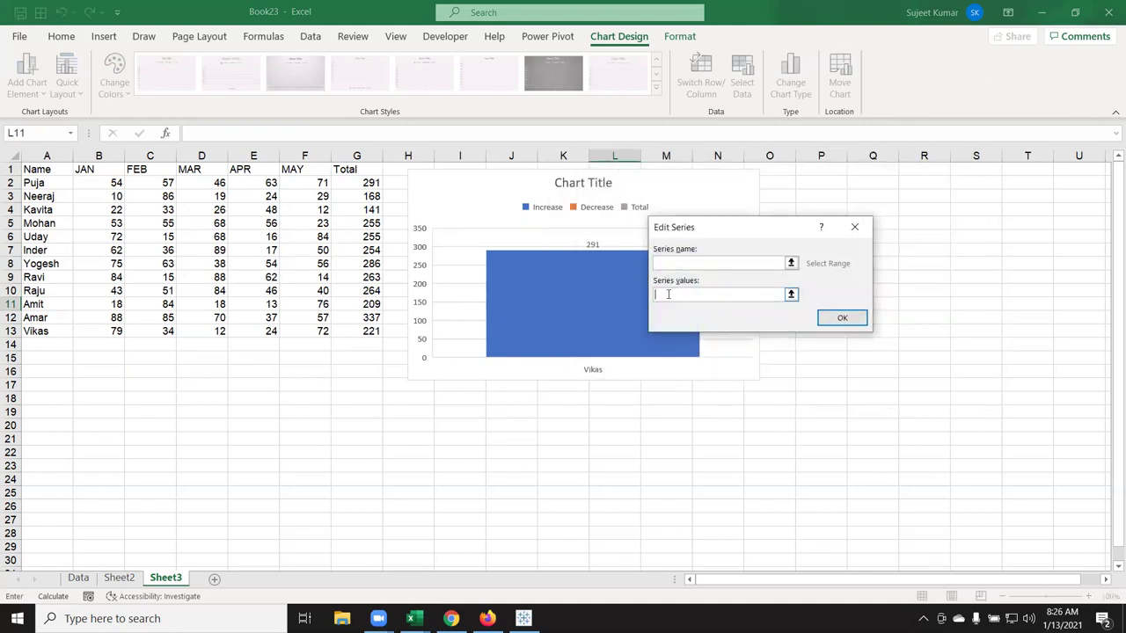
pyautogui.moveTo(42, 182); pyautogui.dragTo(39, 332)
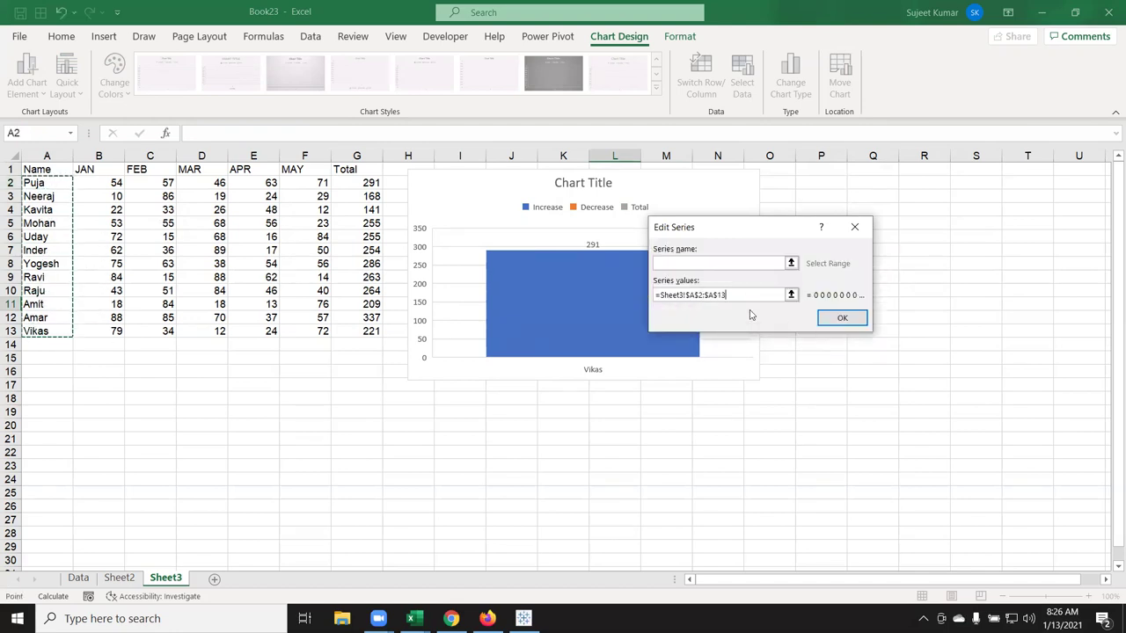
pyautogui.moveTo(358, 183); pyautogui.dragTo(377, 332)
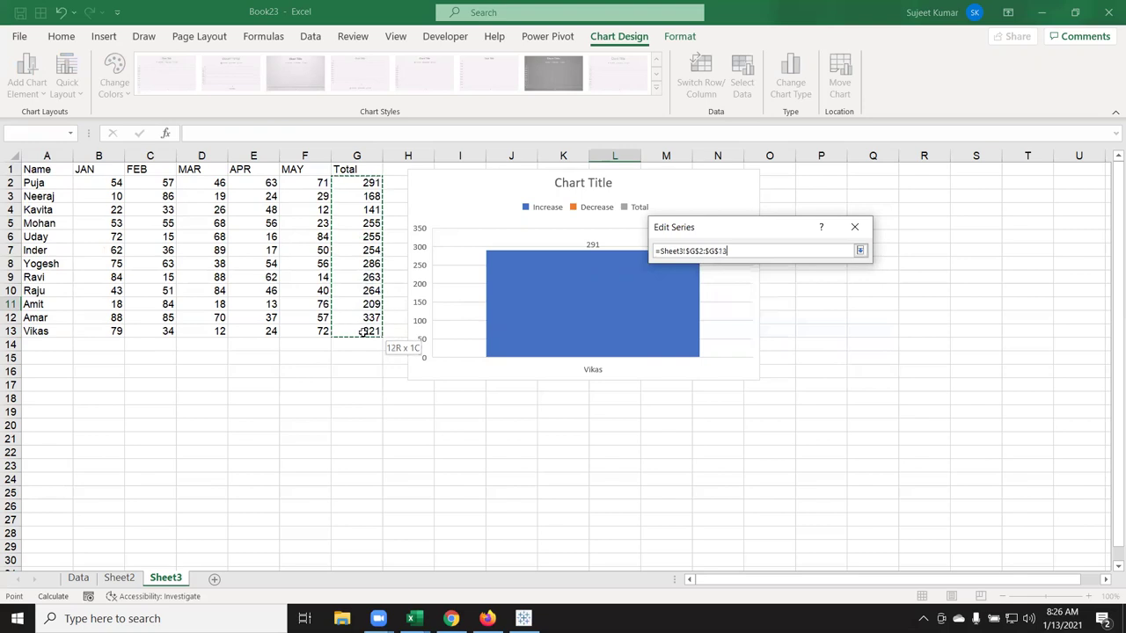
pyautogui.click(842, 318)
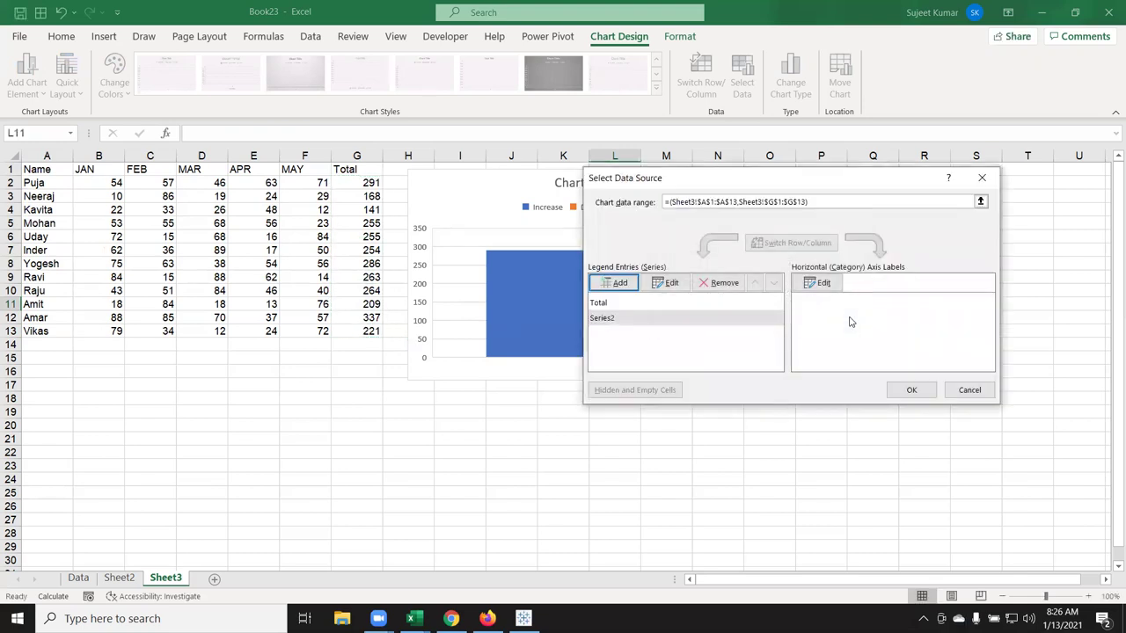
pyautogui.click(814, 283)
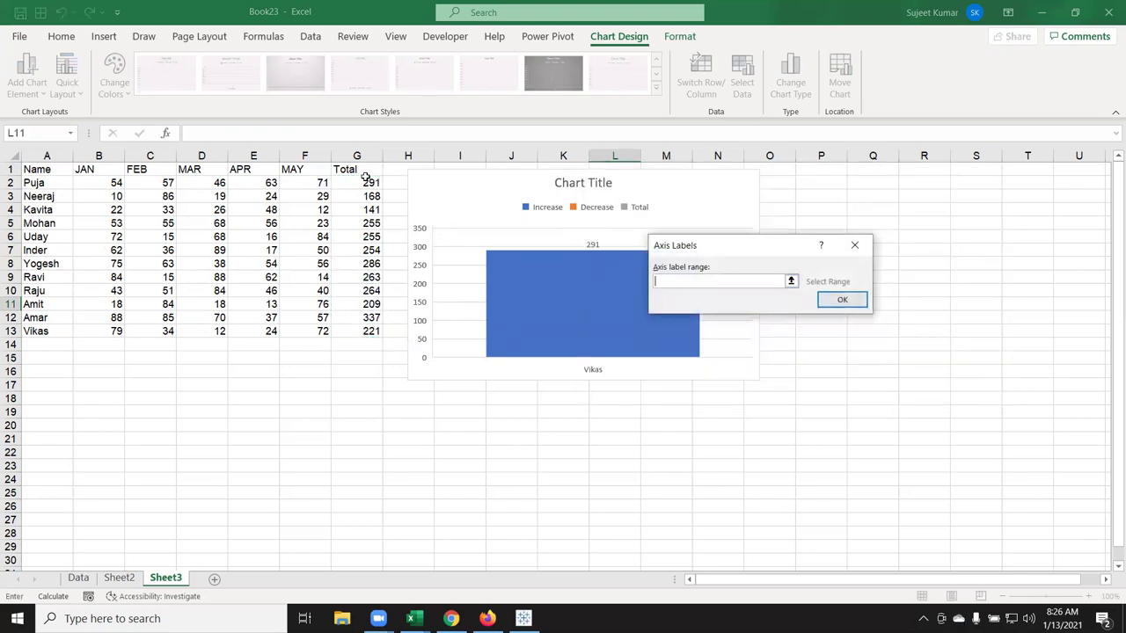
pyautogui.moveTo(37, 184); pyautogui.dragTo(56, 321)
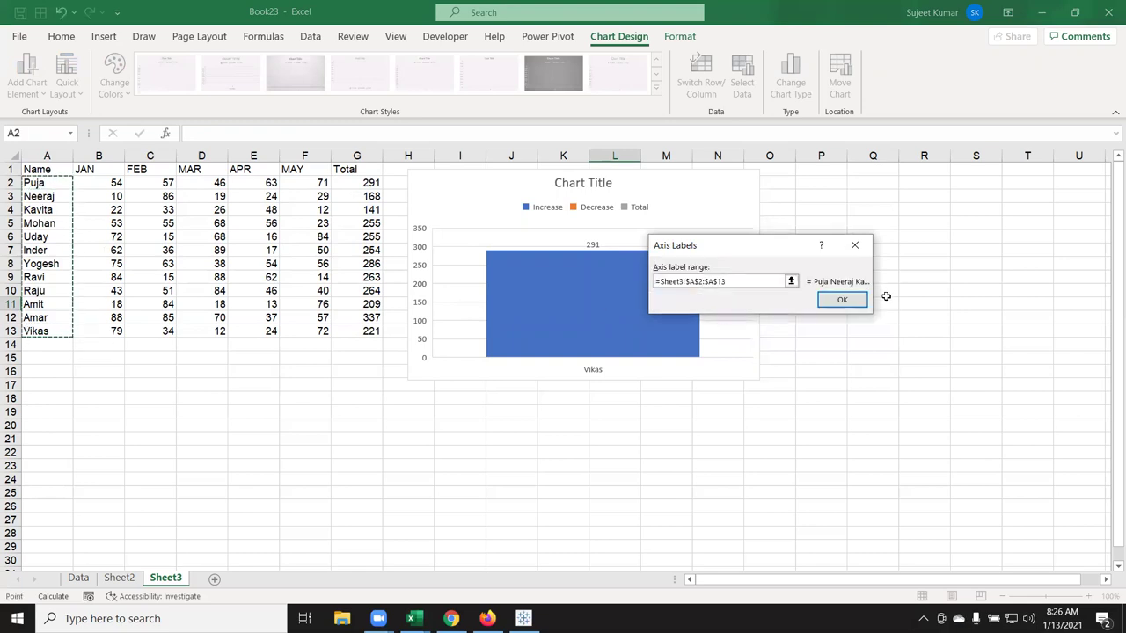
pyautogui.click(840, 300)
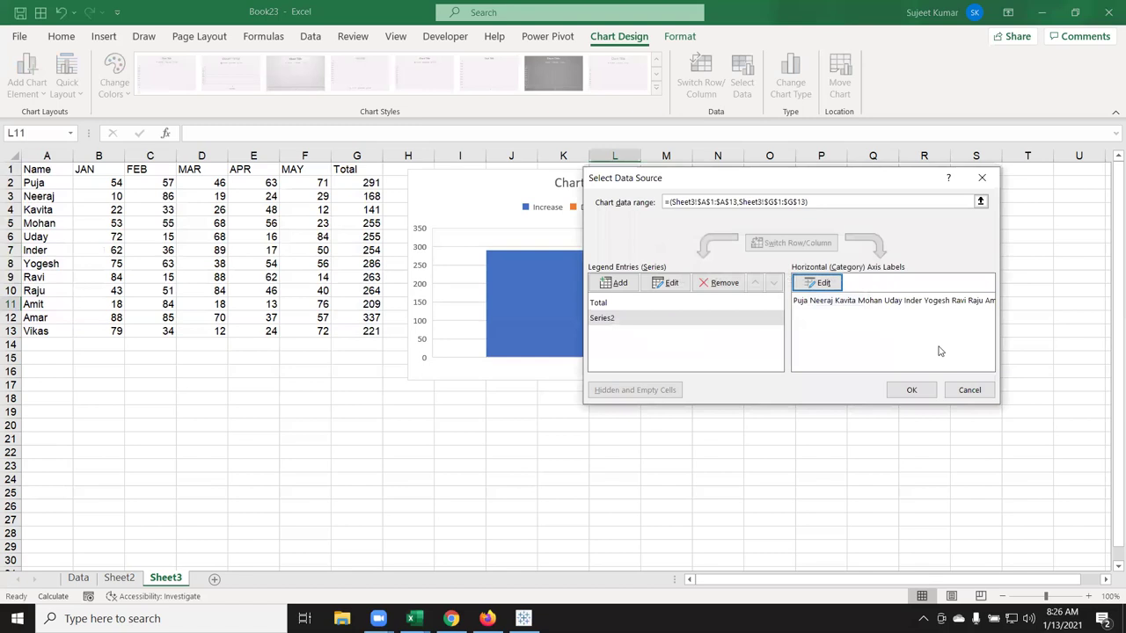
pyautogui.click(911, 390)
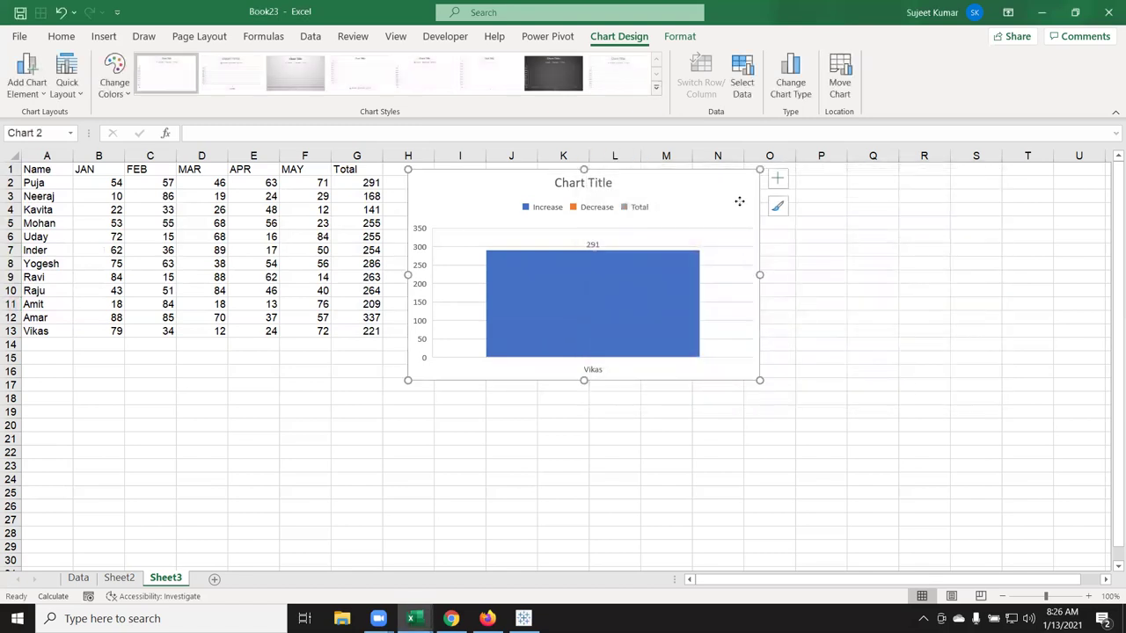
pyautogui.press('Delete')
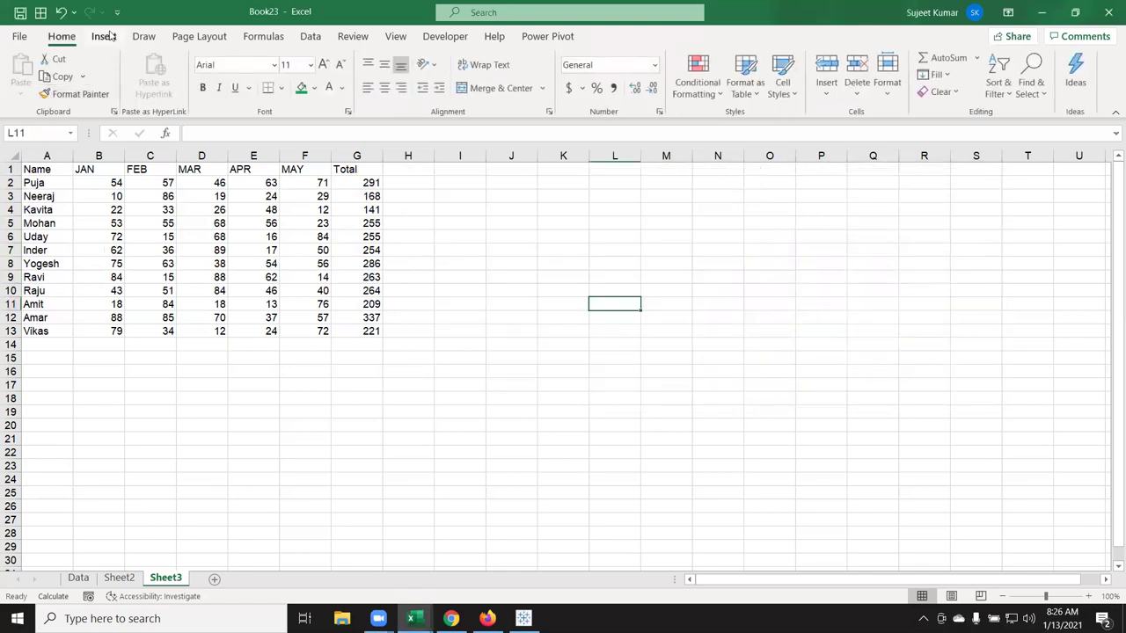
# Insert a blank clustered column chart and move it up beside the table
pyautogui.click(103, 36)
pyautogui.click(482, 79)
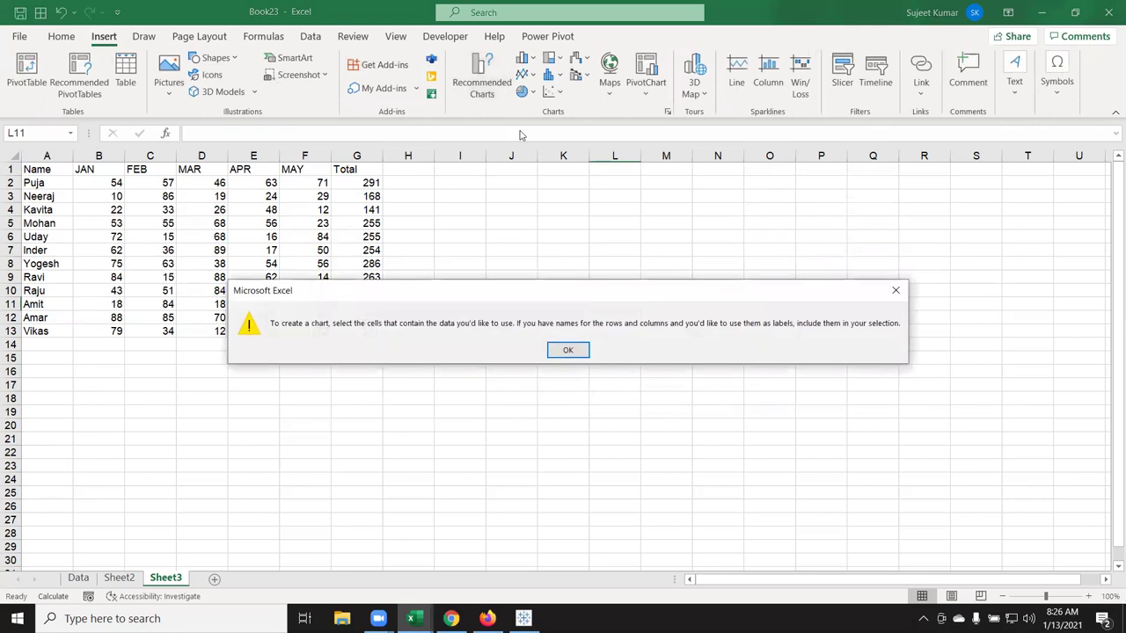
pyautogui.press('Return')
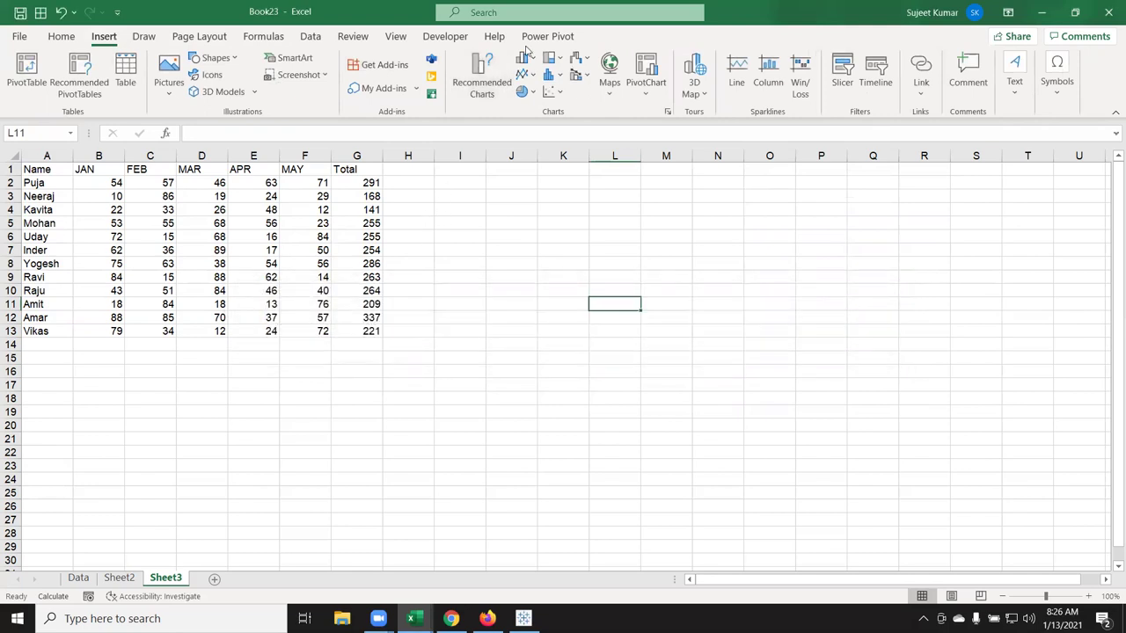
pyautogui.click(524, 56)
pyautogui.click(533, 108)
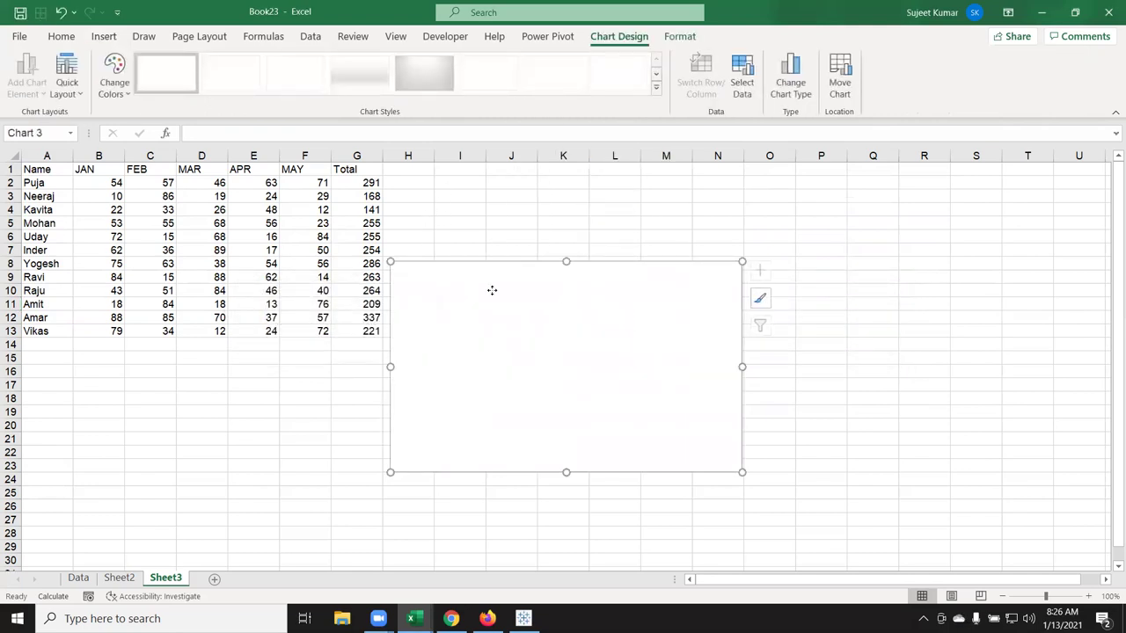
pyautogui.moveTo(492, 290); pyautogui.dragTo(523, 202)
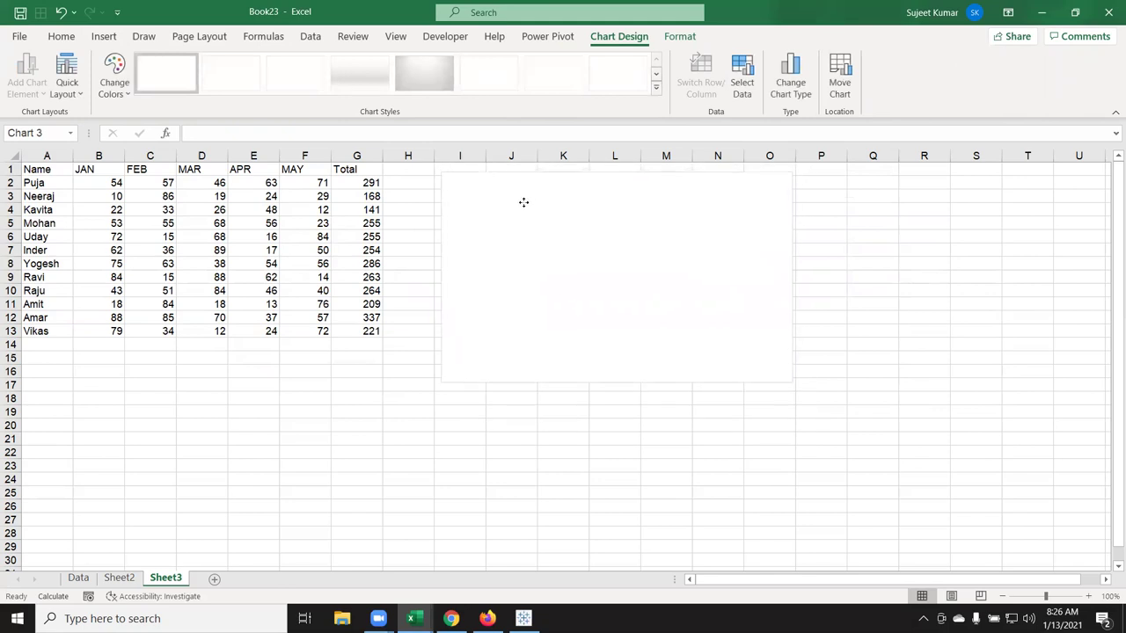
# Add a series named from the Total header G1 with values G2:G13
pyautogui.rightClick(521, 206)
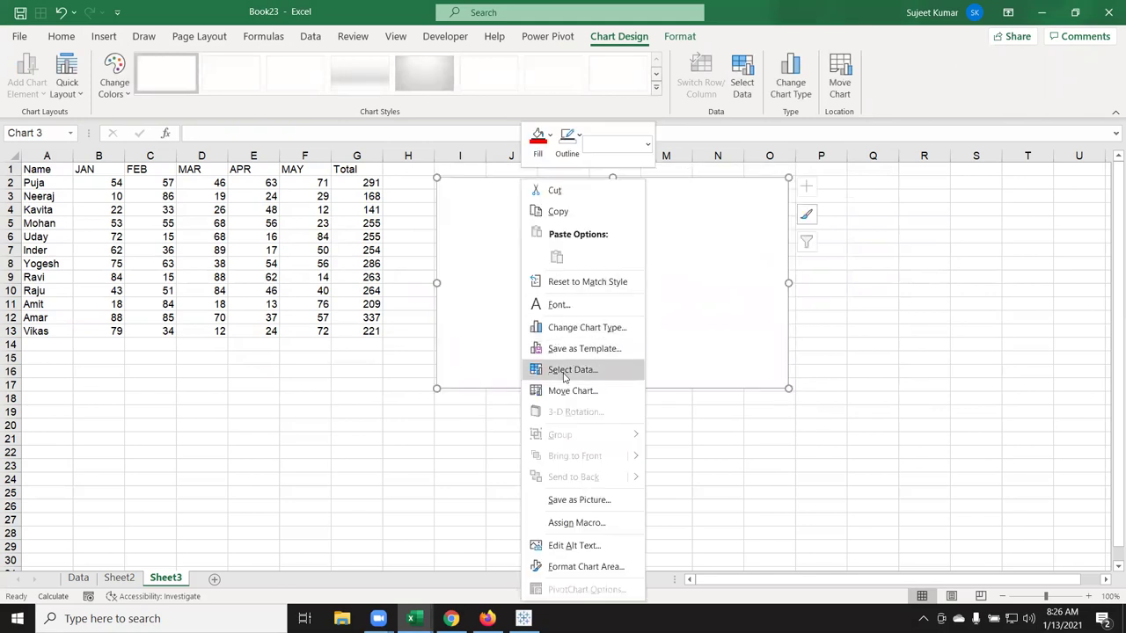
pyautogui.click(565, 371)
pyautogui.click(615, 289)
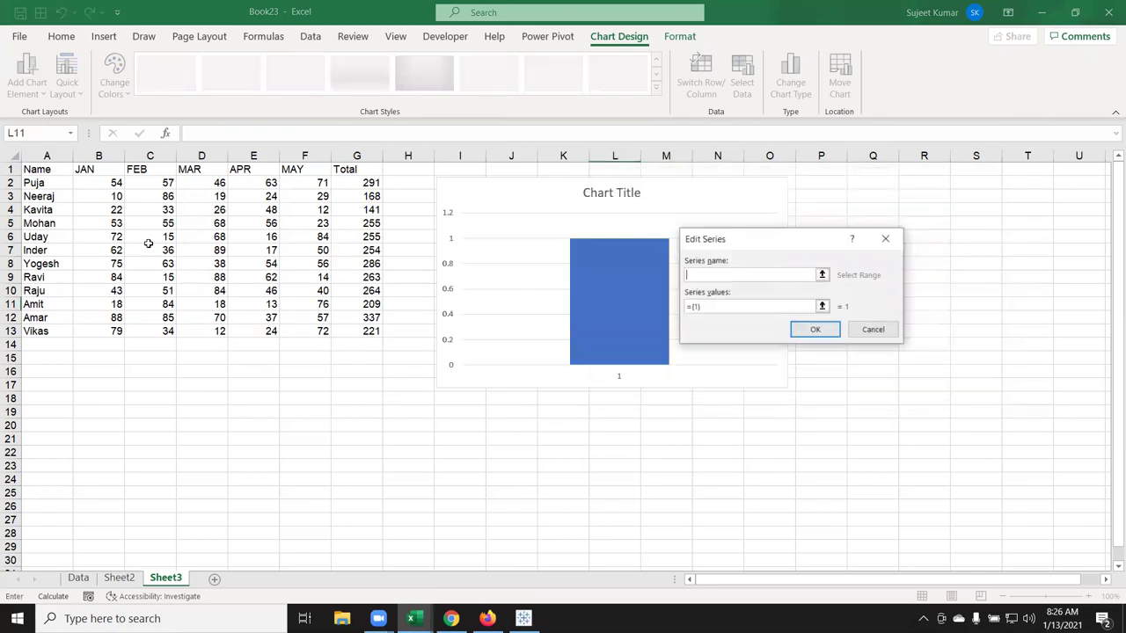
pyautogui.click(355, 186)
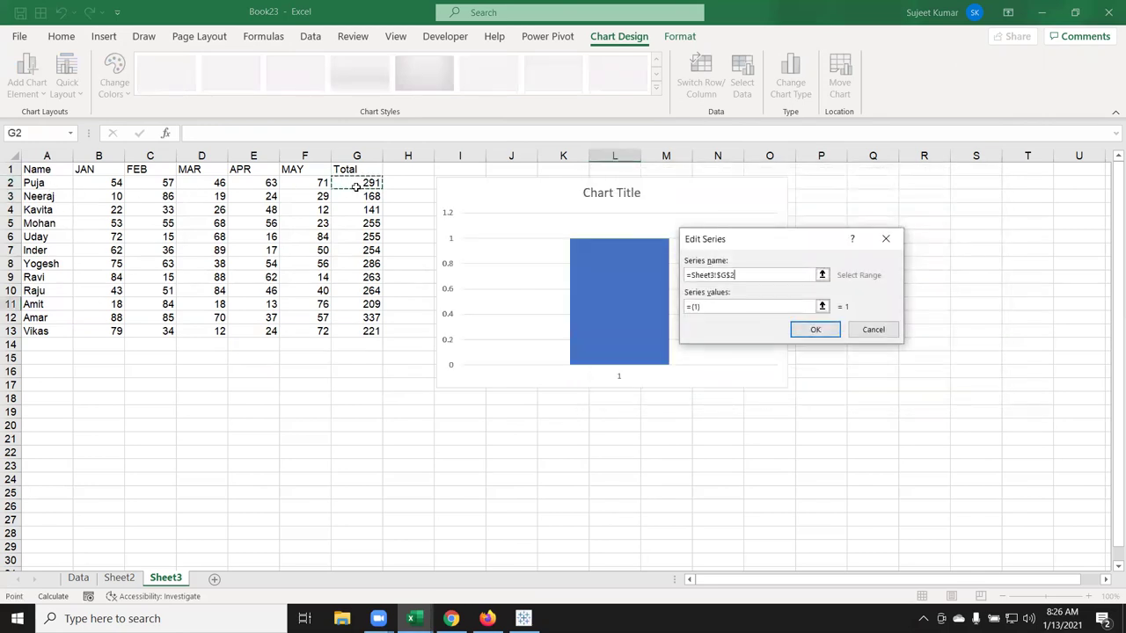
pyautogui.click(349, 169)
pyautogui.moveTo(727, 308); pyautogui.dragTo(686, 307)
pyautogui.write('=')
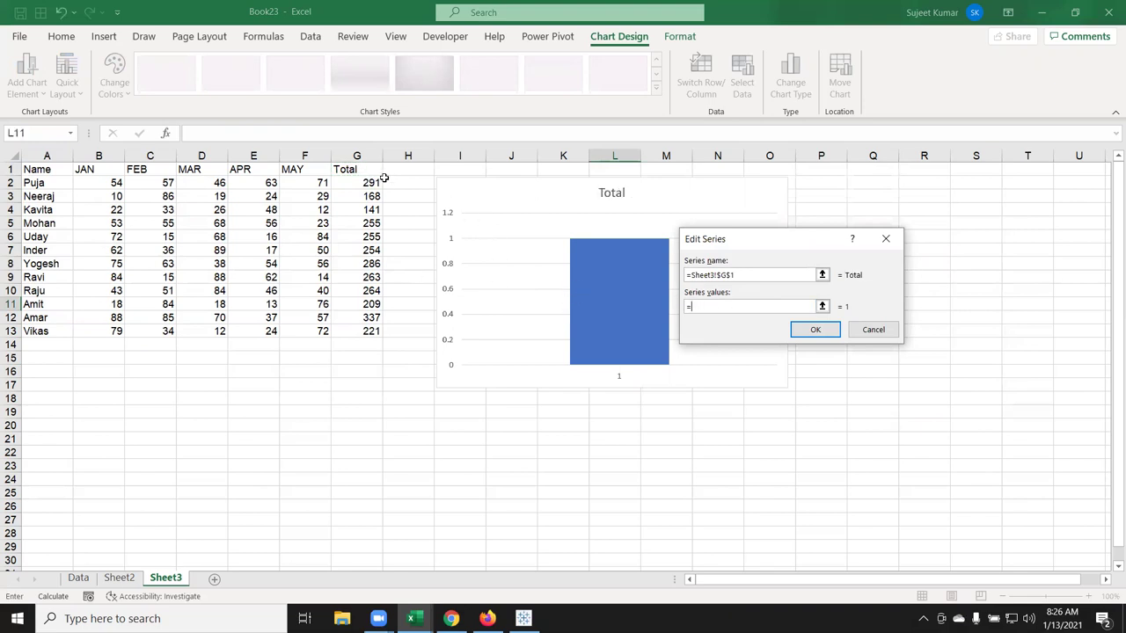
pyautogui.moveTo(372, 183); pyautogui.dragTo(352, 334)
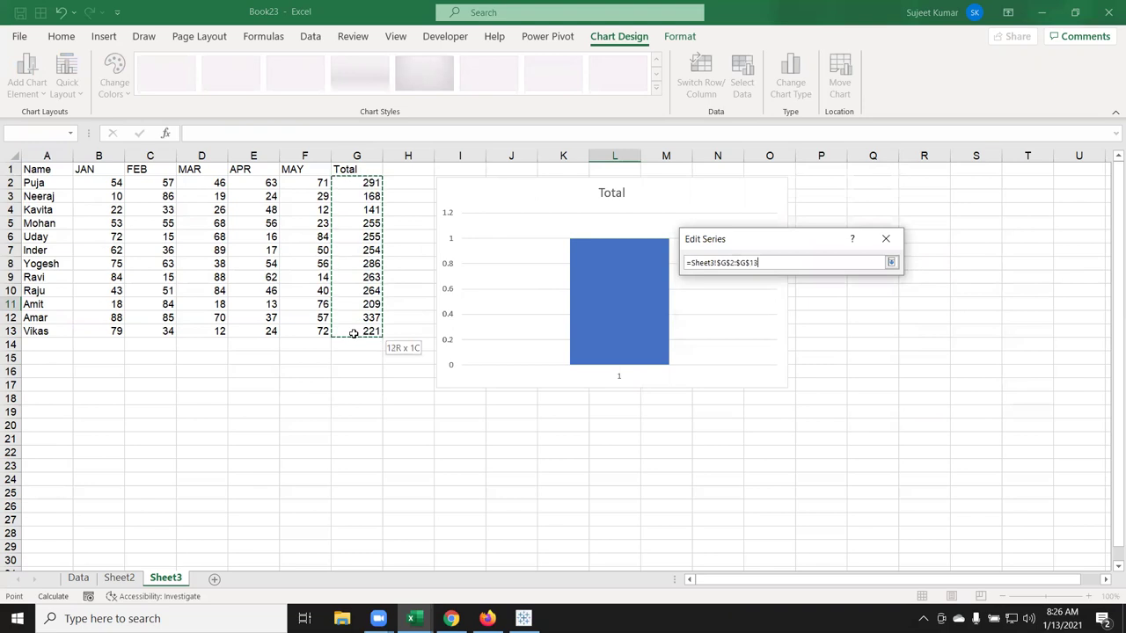
pyautogui.click(824, 333)
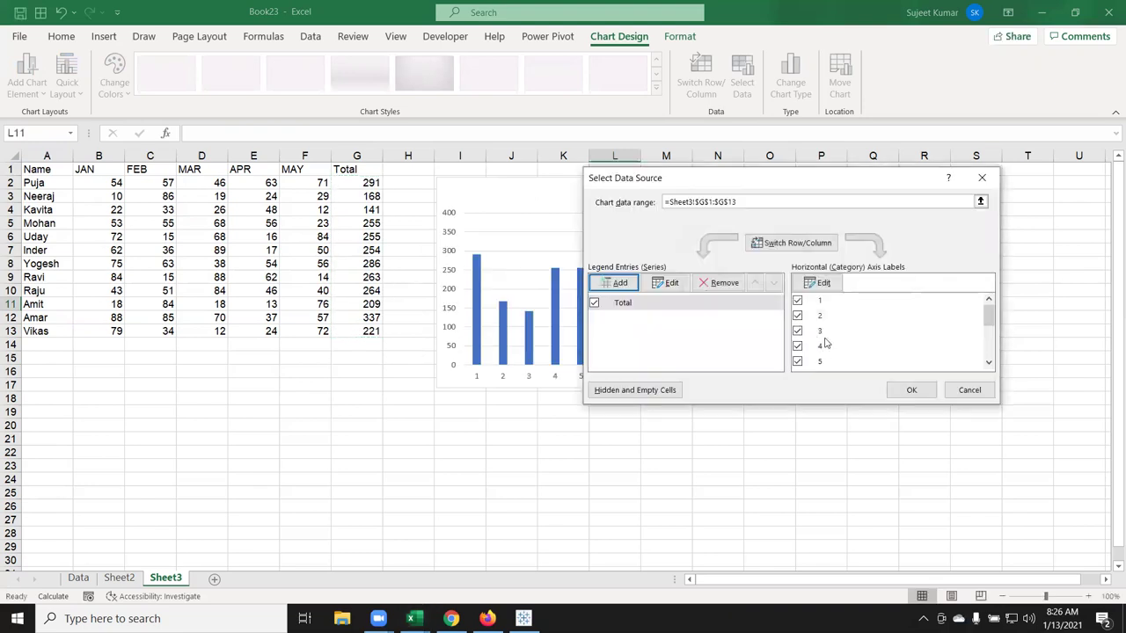
# Label the axis with the names in A2:A13 and nudge the chart slightly left
pyautogui.click(818, 282)
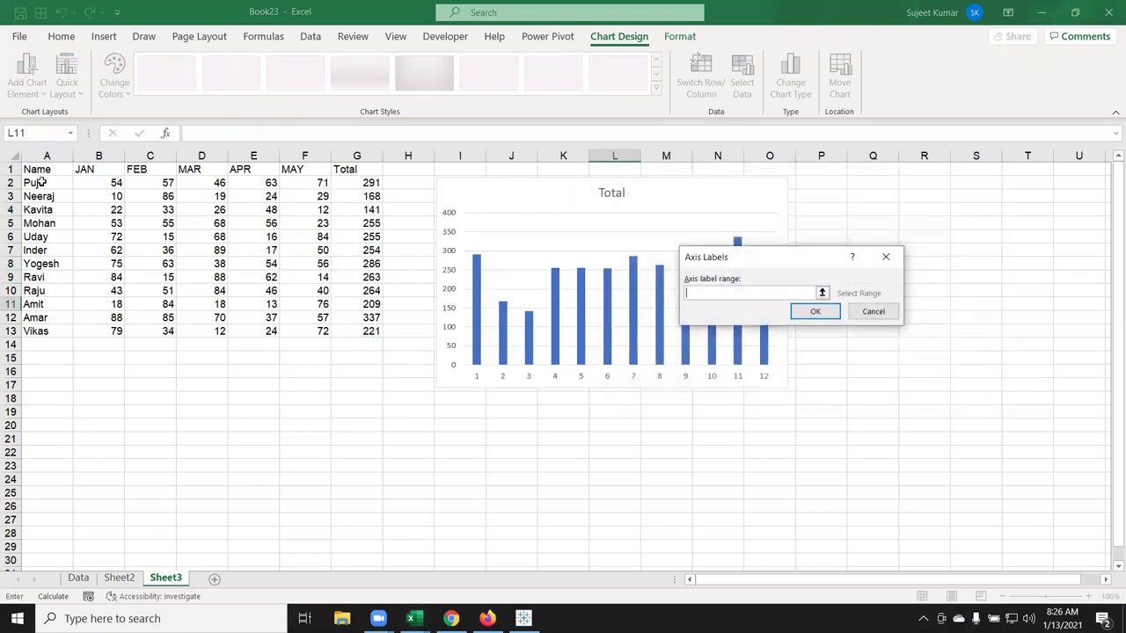
pyautogui.moveTo(40, 182); pyautogui.dragTo(35, 332)
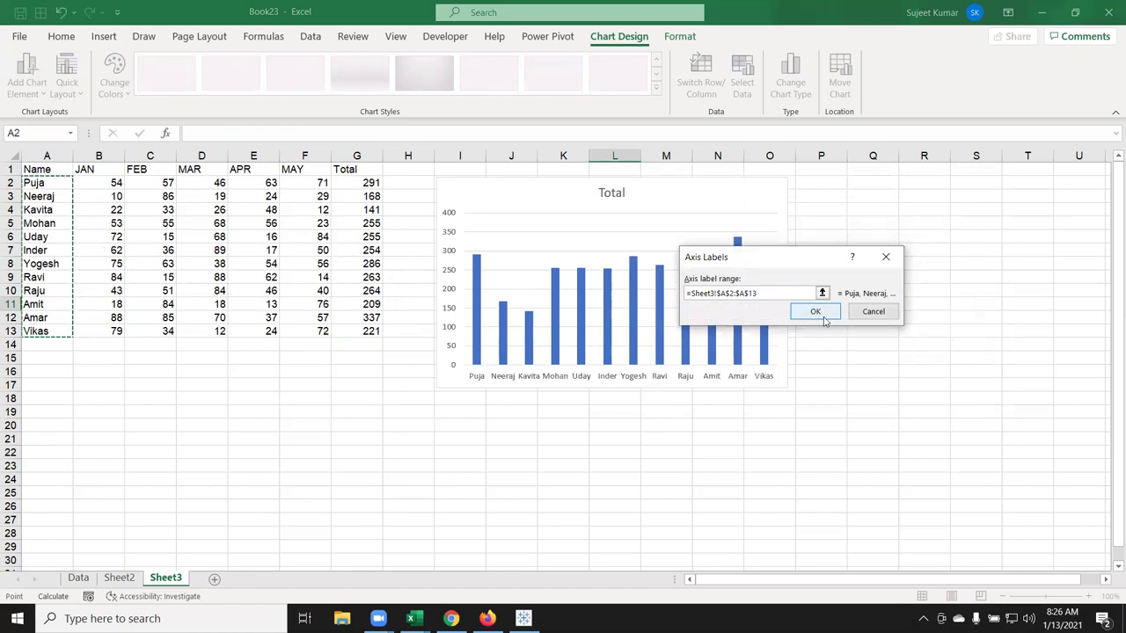
pyautogui.click(816, 313)
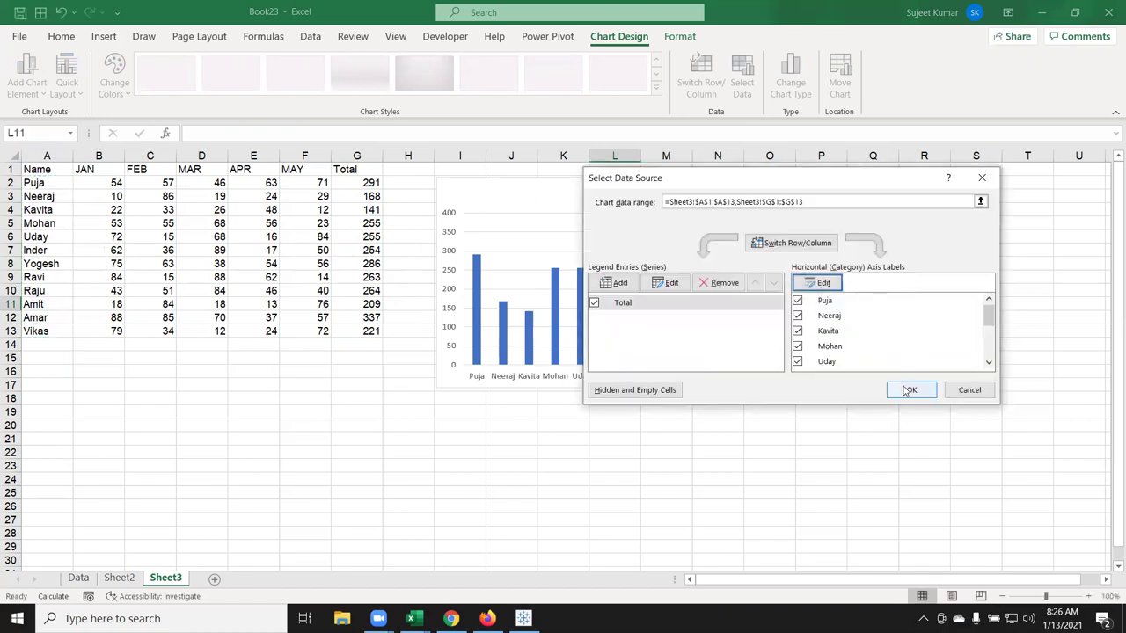
pyautogui.click(912, 390)
pyautogui.moveTo(533, 195); pyautogui.dragTo(507, 247)
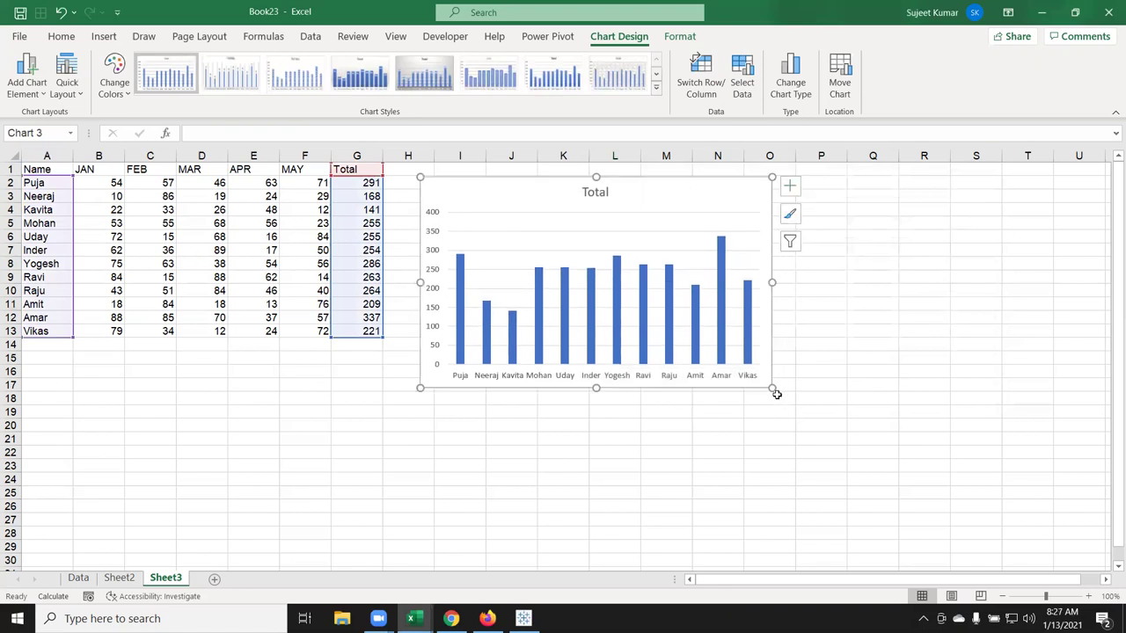
# Move the Total chart right to about columns N–T, then select A1:A13 plus G1:G13
pyautogui.moveTo(449, 186); pyautogui.dragTo(745, 172)
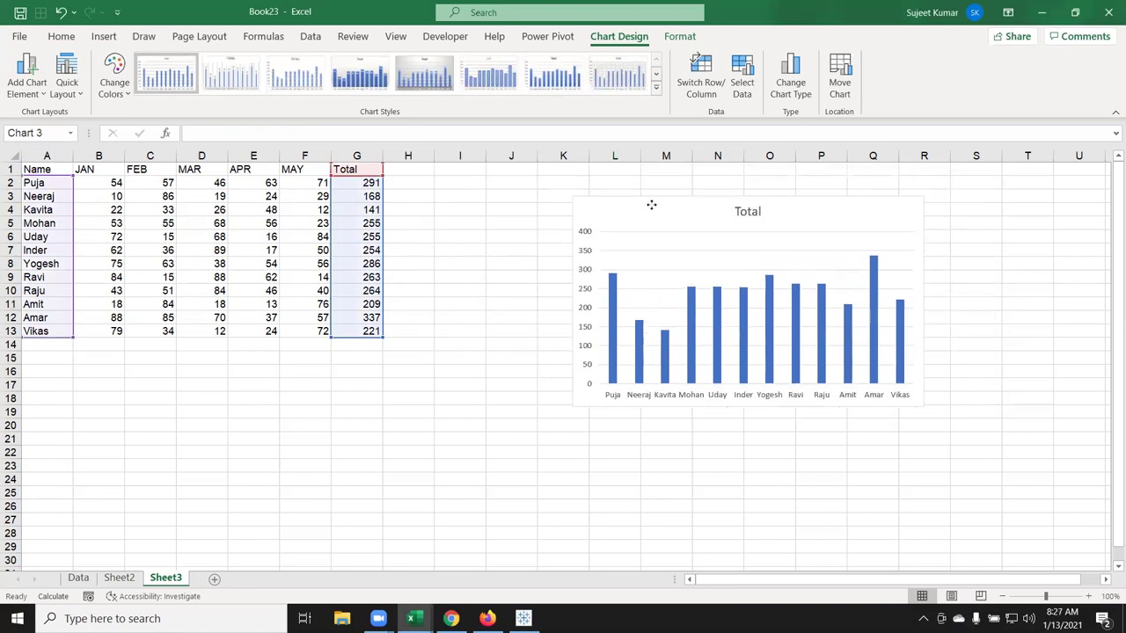
pyautogui.click(539, 238)
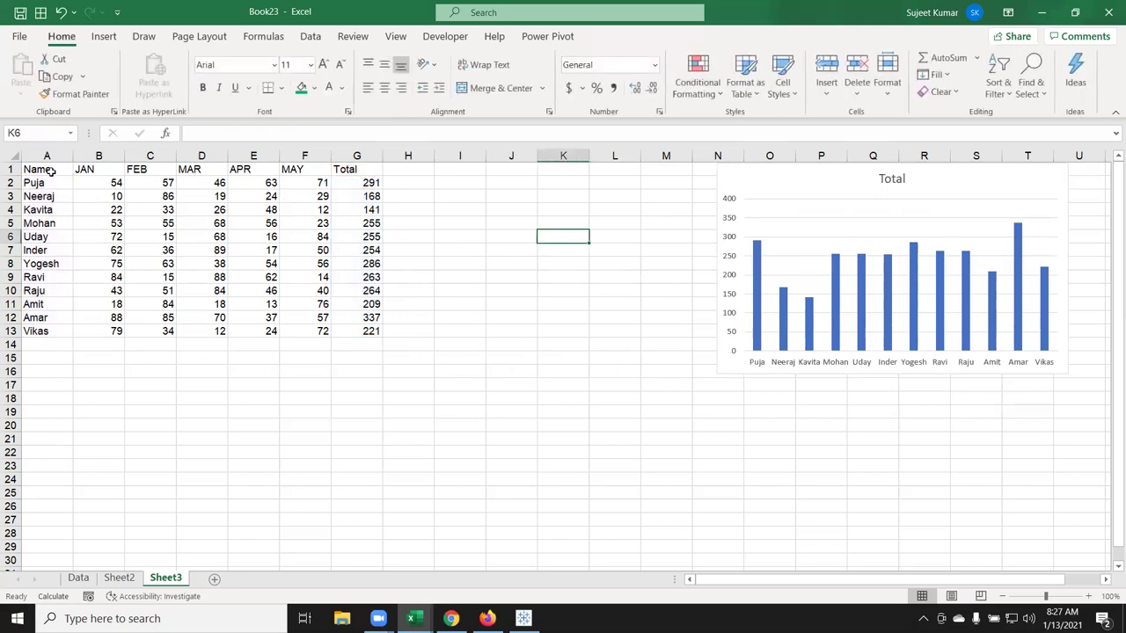
pyautogui.moveTo(51, 169); pyautogui.dragTo(38, 336)
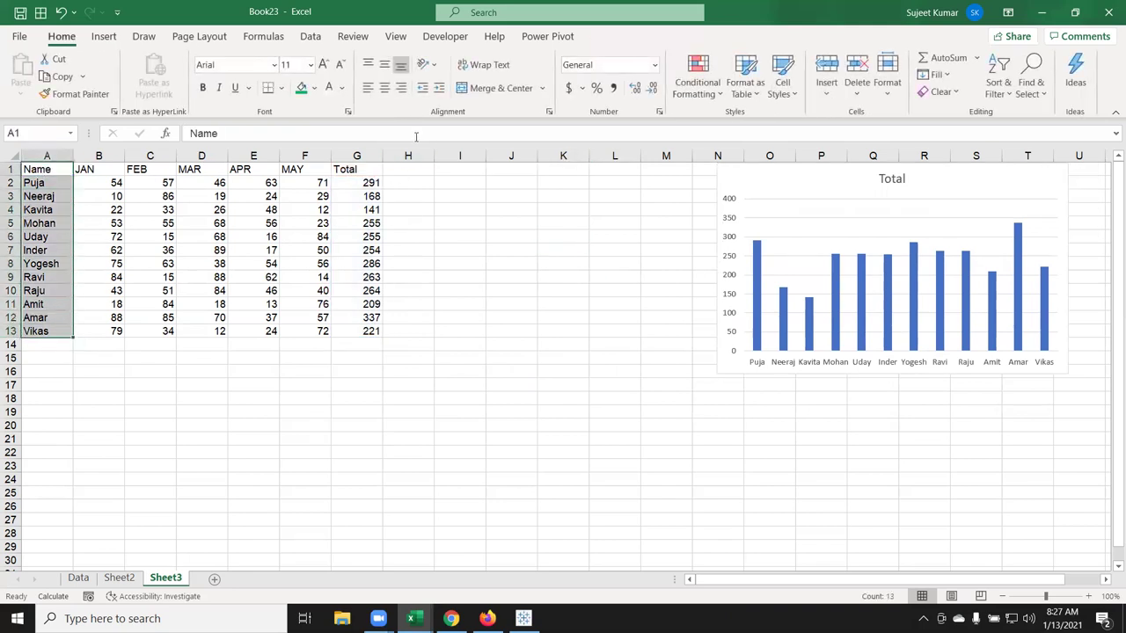
pyautogui.keyDown('ctrl'); pyautogui.moveTo(363, 168); pyautogui.dragTo(373, 327); pyautogui.keyUp('ctrl')
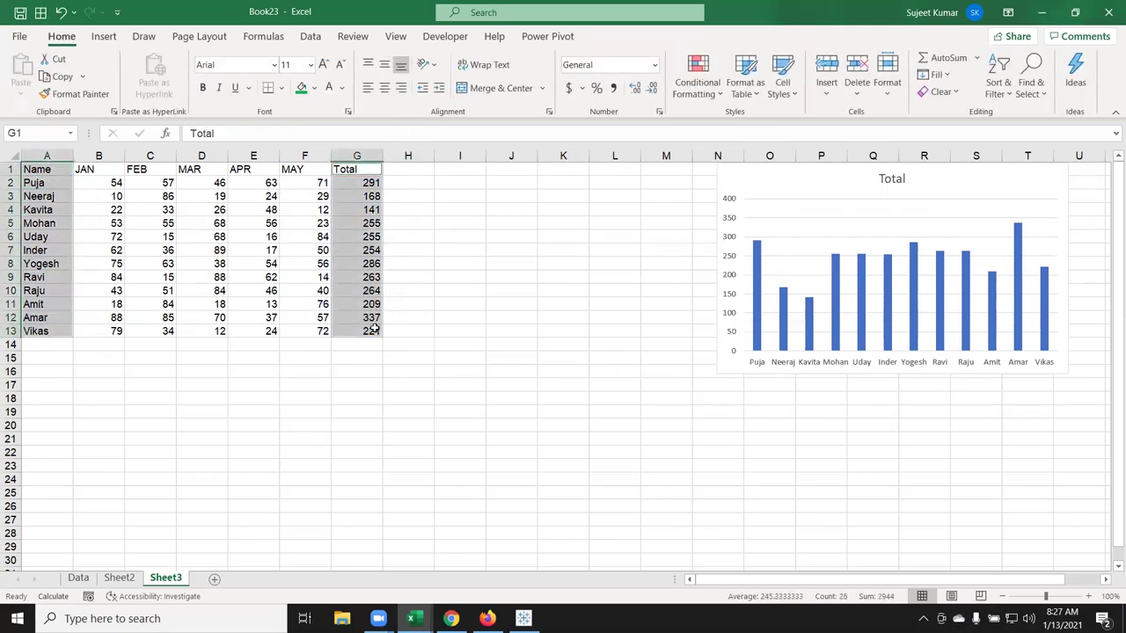
# Insert a waterfall chart of the totals, enlarge it and place it right of the table
pyautogui.click(103, 36)
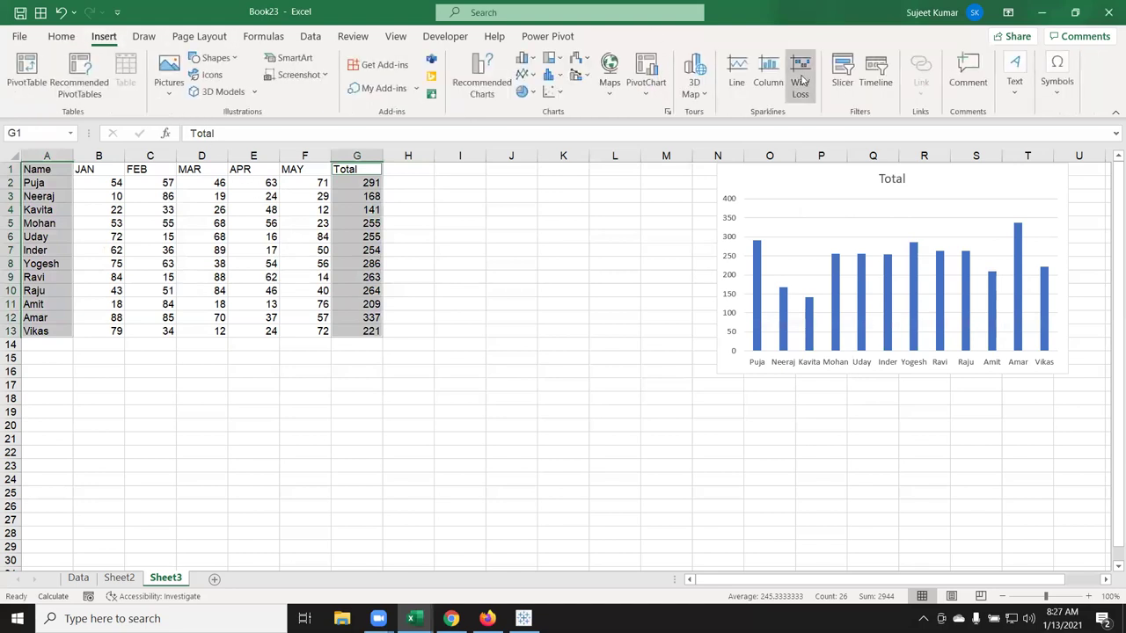
pyautogui.click(578, 59)
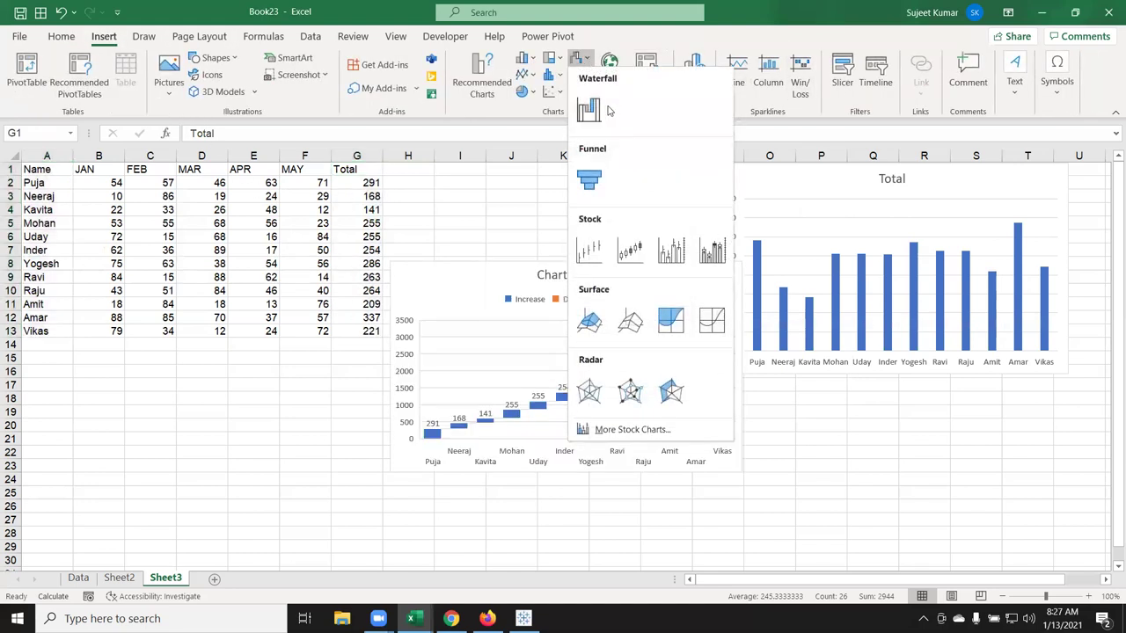
pyautogui.click(603, 110)
pyautogui.moveTo(682, 279)
pyautogui.mouseDown()
pyautogui.moveTo(646, 198)
pyautogui.moveTo(578, 257)
pyautogui.moveTo(671, 189)
pyautogui.mouseUp()
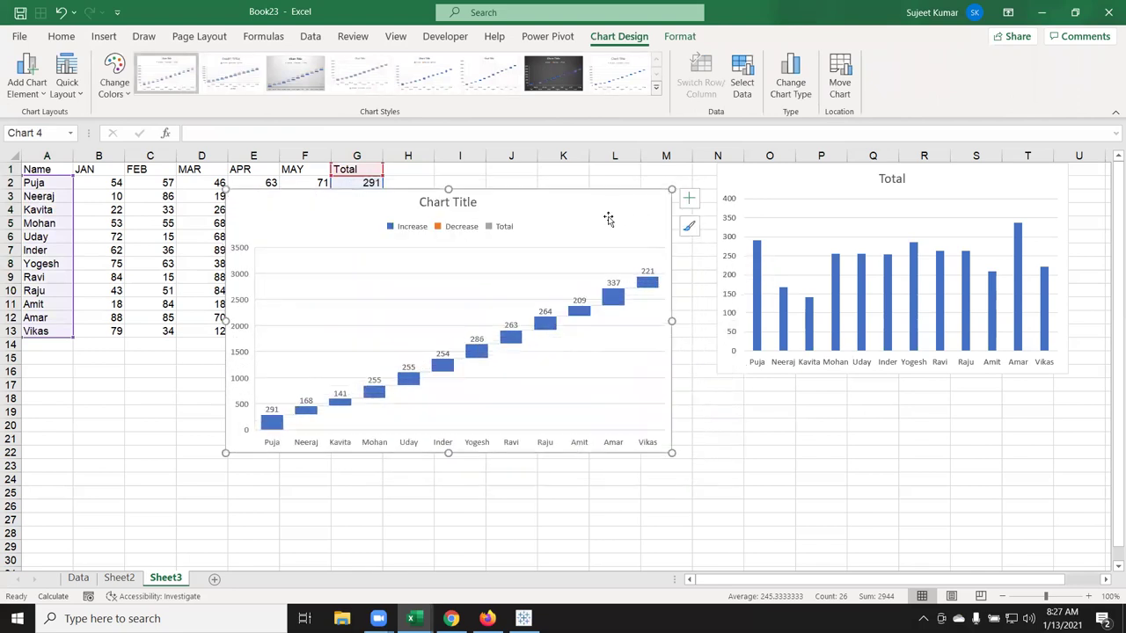
pyautogui.moveTo(670, 452); pyautogui.dragTo(688, 460)
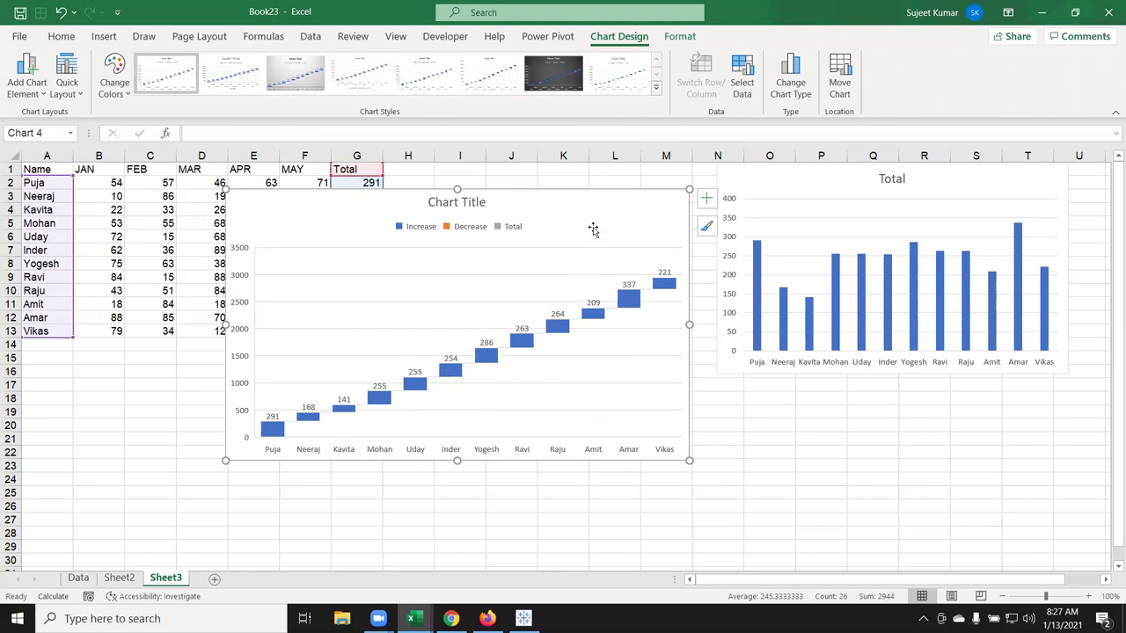
pyautogui.moveTo(593, 213); pyautogui.dragTo(812, 191)
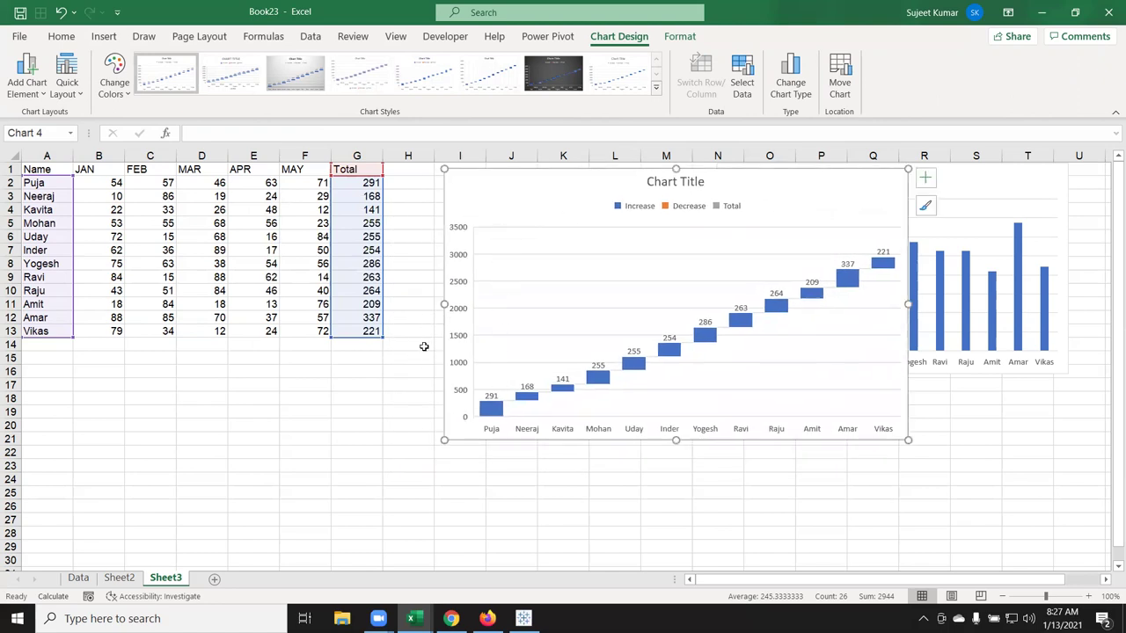
pyautogui.click(342, 186)
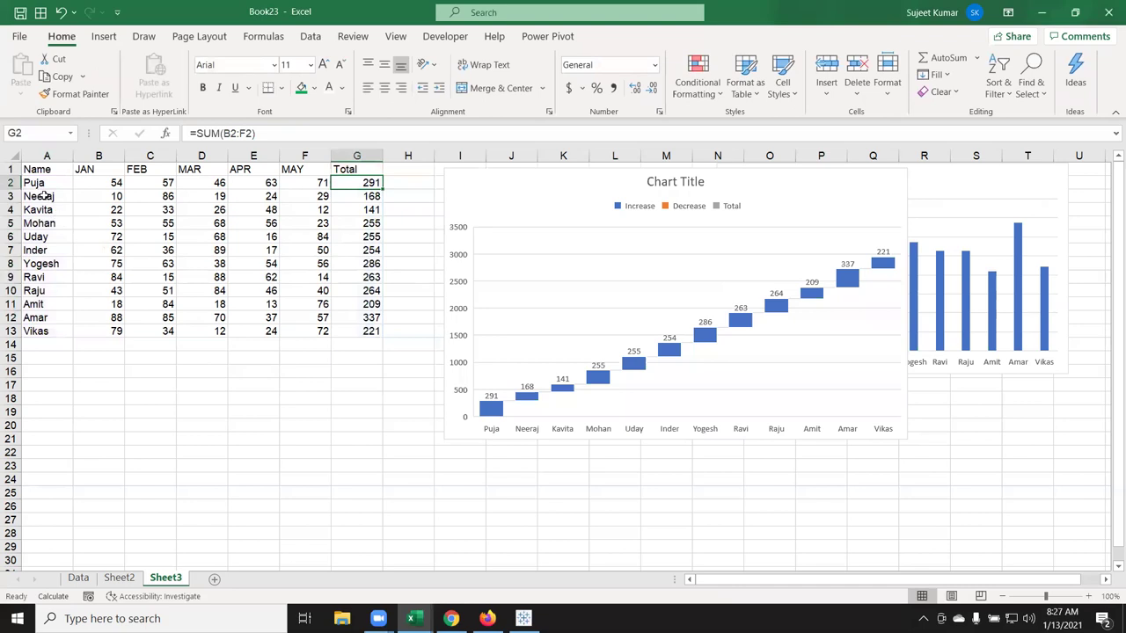
# Select the employee totals and check a total's SUM formula against the waterfall bars
pyautogui.moveTo(489, 407)
pyautogui.hotkey('shift', 'Down')
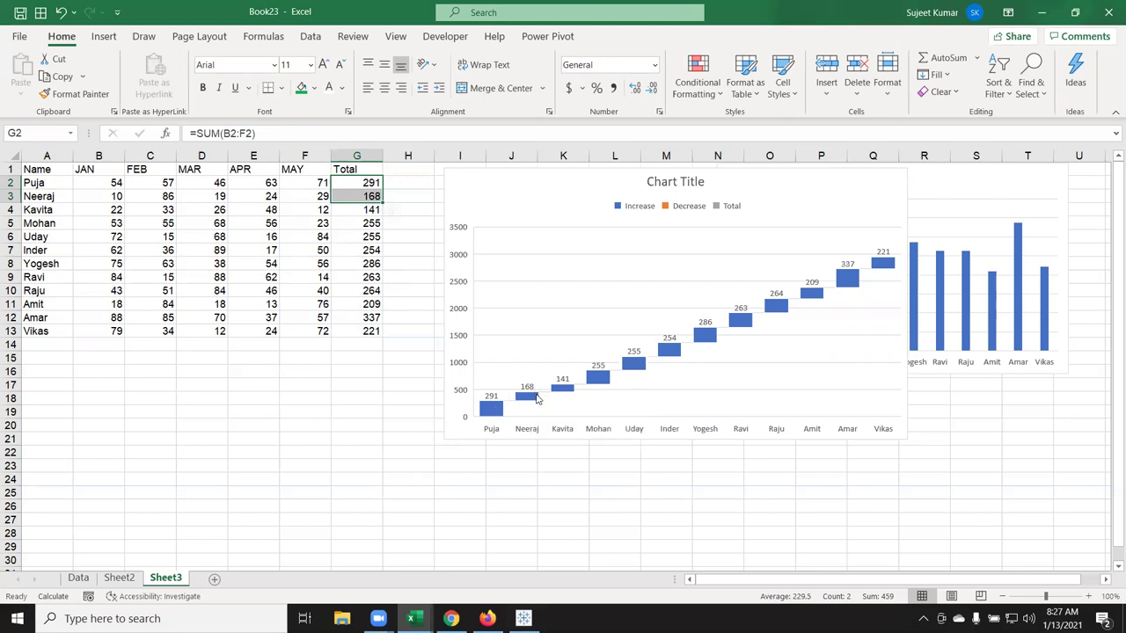
pyautogui.moveTo(538, 398)
pyautogui.hotkey('shift', 'Down')
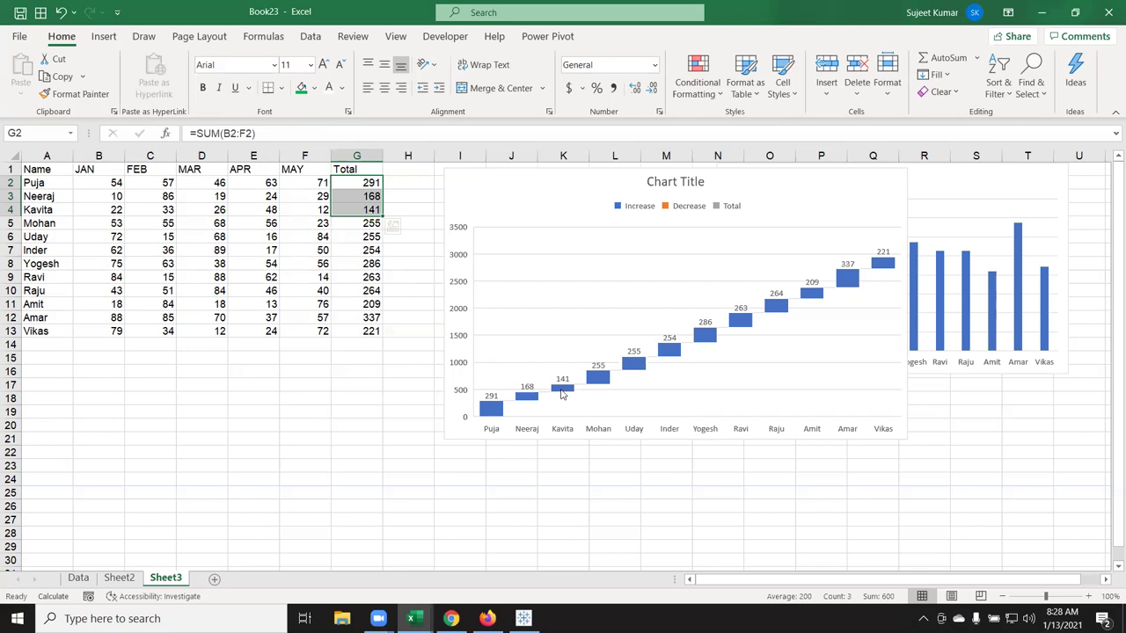
pyautogui.click(386, 503)
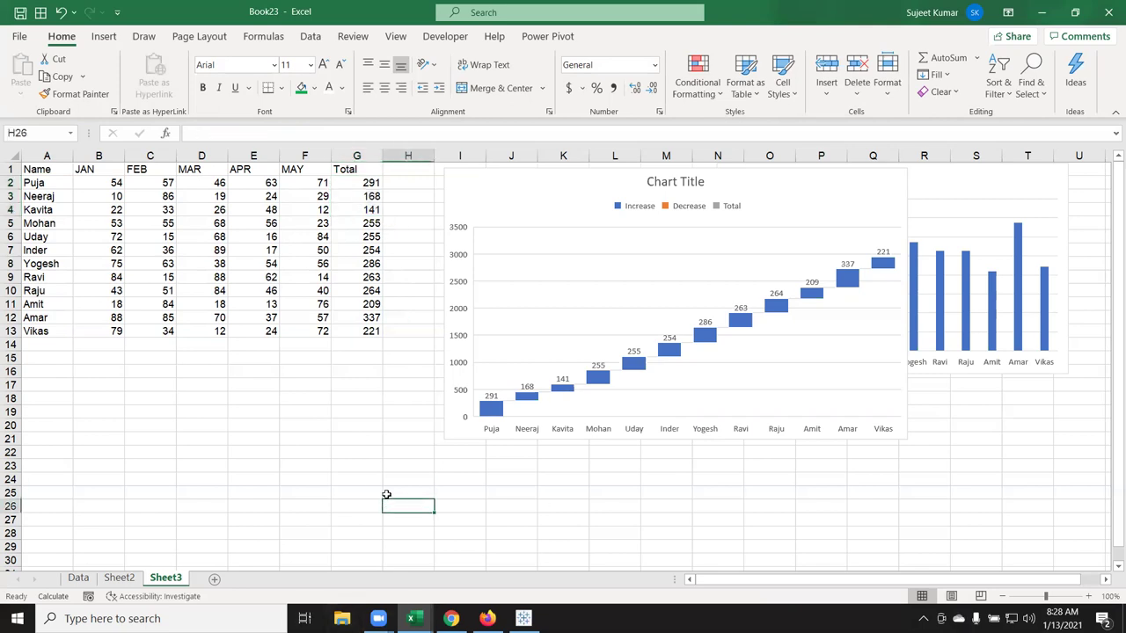
pyautogui.click(338, 304)
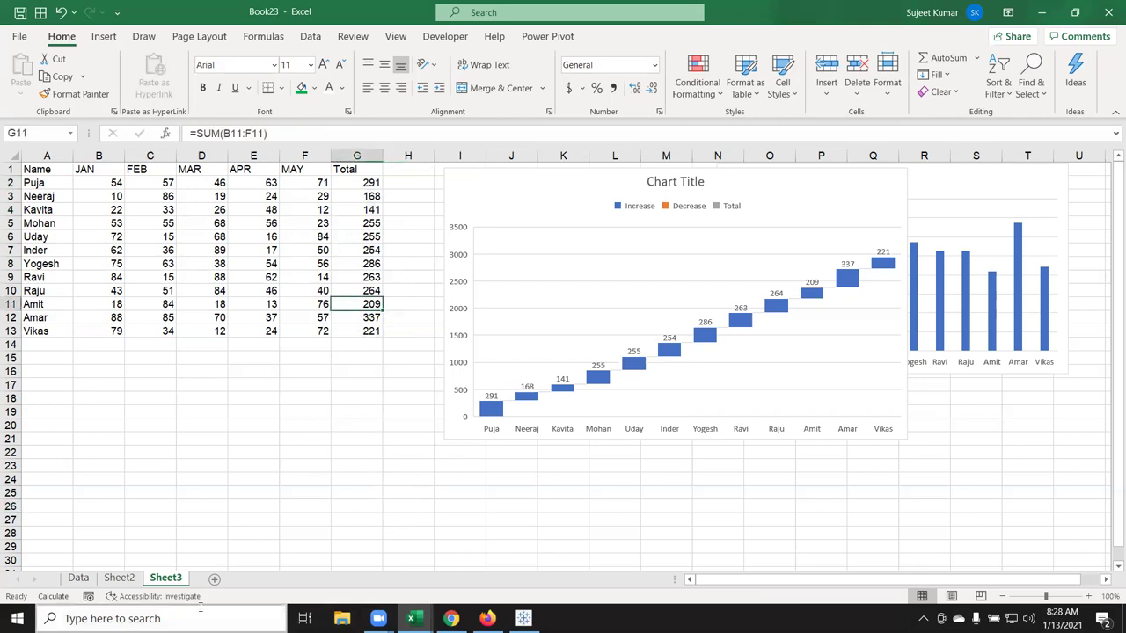
# Nudge the waterfall chart slightly and add a new blank sheet, Sheet4
pyautogui.click(564, 187)
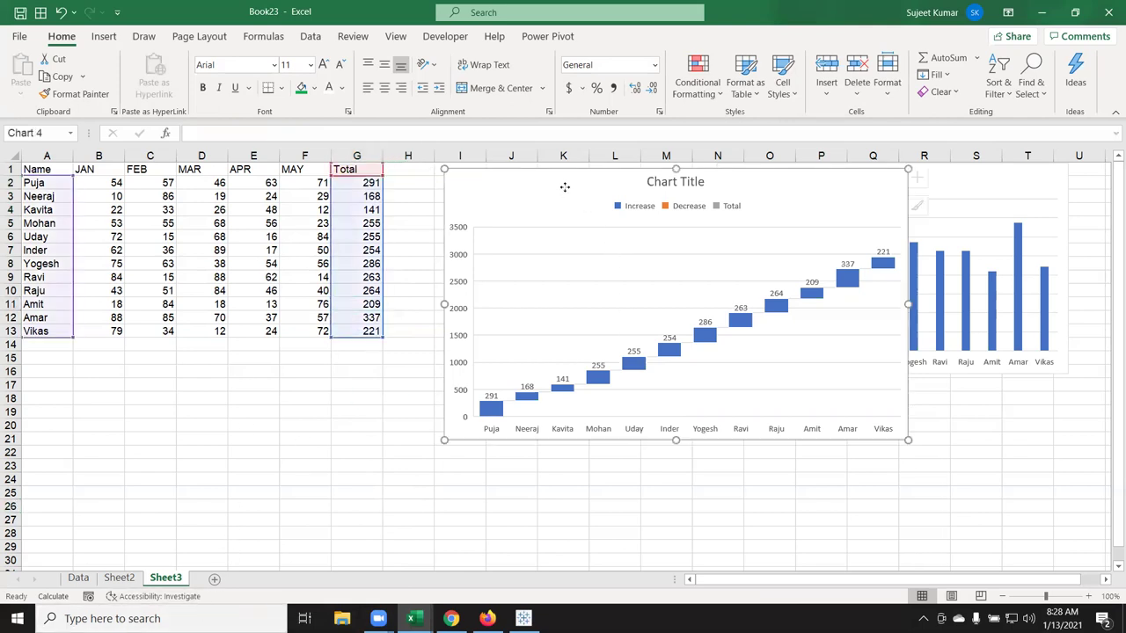
pyautogui.moveTo(564, 187); pyautogui.dragTo(557, 194)
pyautogui.click(216, 581)
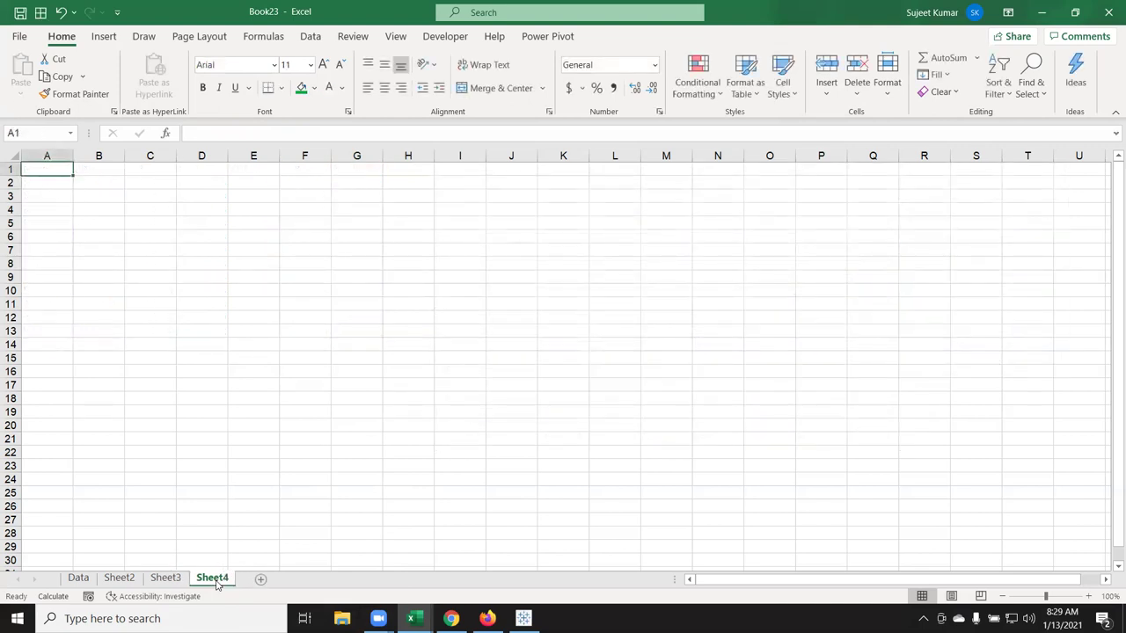
# Enter a Month header and auto-fill months from JAN down to row 14 in column A
pyautogui.write('Month')
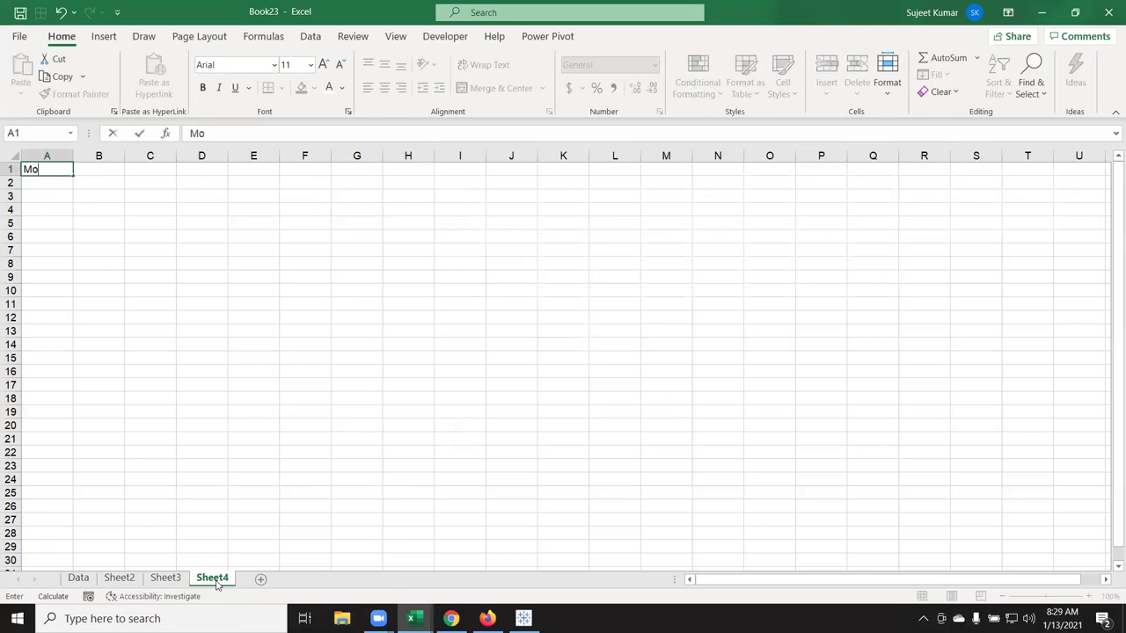
pyautogui.press('Return')
pyautogui.write('JAN')
pyautogui.press('Return')
pyautogui.click(73, 183)
pyautogui.moveTo(76, 187); pyautogui.dragTo(74, 345)
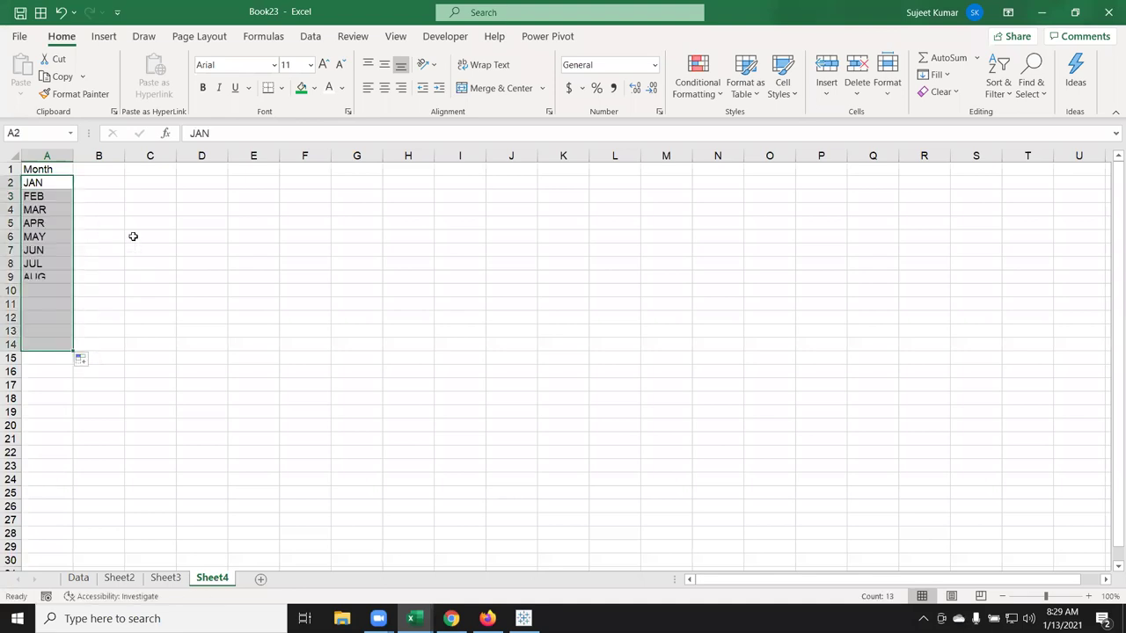
# Add a Sales header in B1 and fill =RANDBETWEEN(10,90) down B2:B14
pyautogui.click(115, 164)
pyautogui.write('Sales')
pyautogui.press('Return')
pyautogui.write('=ra')
pyautogui.press('Down')
pyautogui.press('Down')
pyautogui.press('Down')
pyautogui.press('Tab')
pyautogui.write('10,90')
pyautogui.press('Return')
pyautogui.press('Left')
pyautogui.hotkey('ctrl', 'Down')
pyautogui.press('Right')
pyautogui.hotkey('ctrl', 'shift', 'Up')
pyautogui.hotkey('ctrl', 'd')
pyautogui.hotkey('ctrl', 'Up')
pyautogui.press('Down')
# Replace the random Sales formulas with fixed pasted values
pyautogui.hotkey('ctrl', 'shift', 'Down')
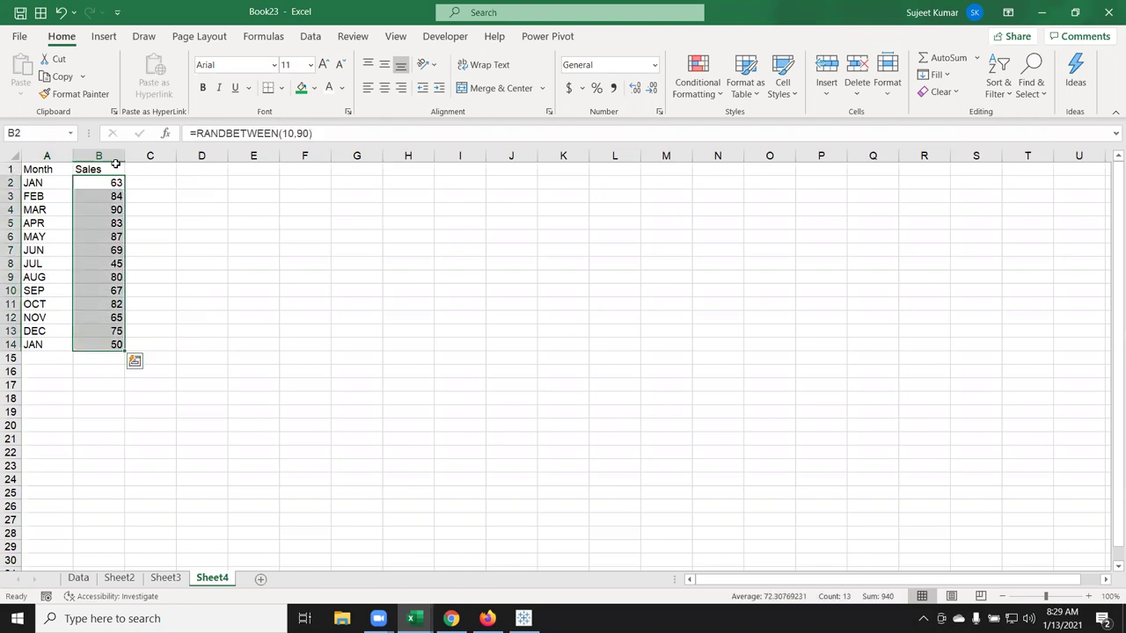
pyautogui.hotkey('ctrl', 'c')
pyautogui.click(22, 99)
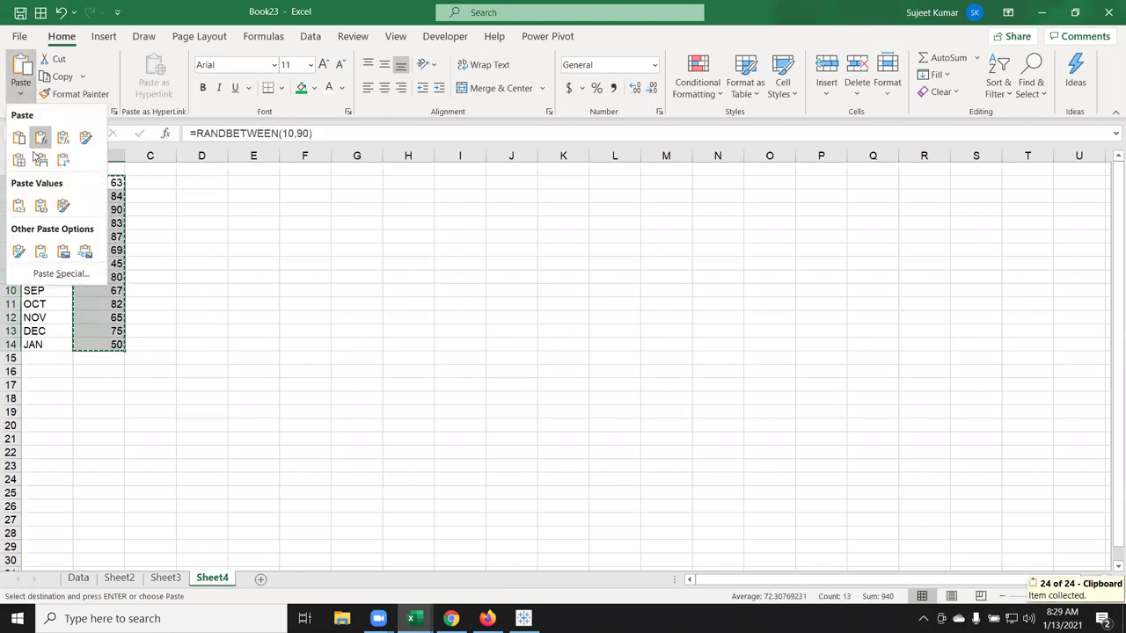
pyautogui.click(18, 206)
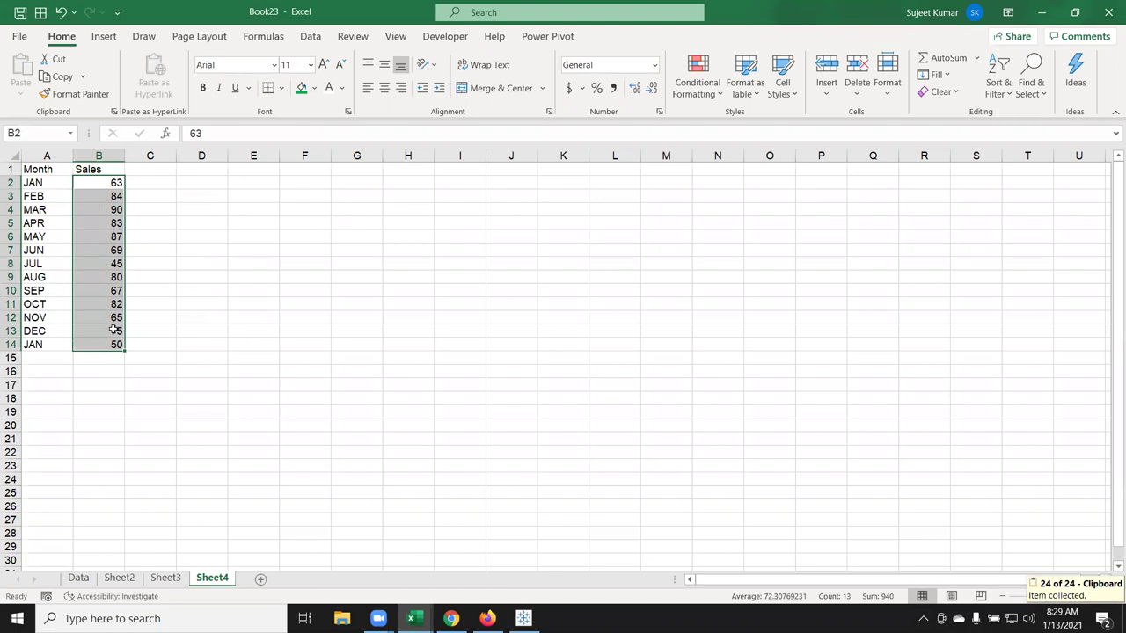
# Rename the B1 header to Team-A and copy the A1:B14 table
pyautogui.click(98, 168)
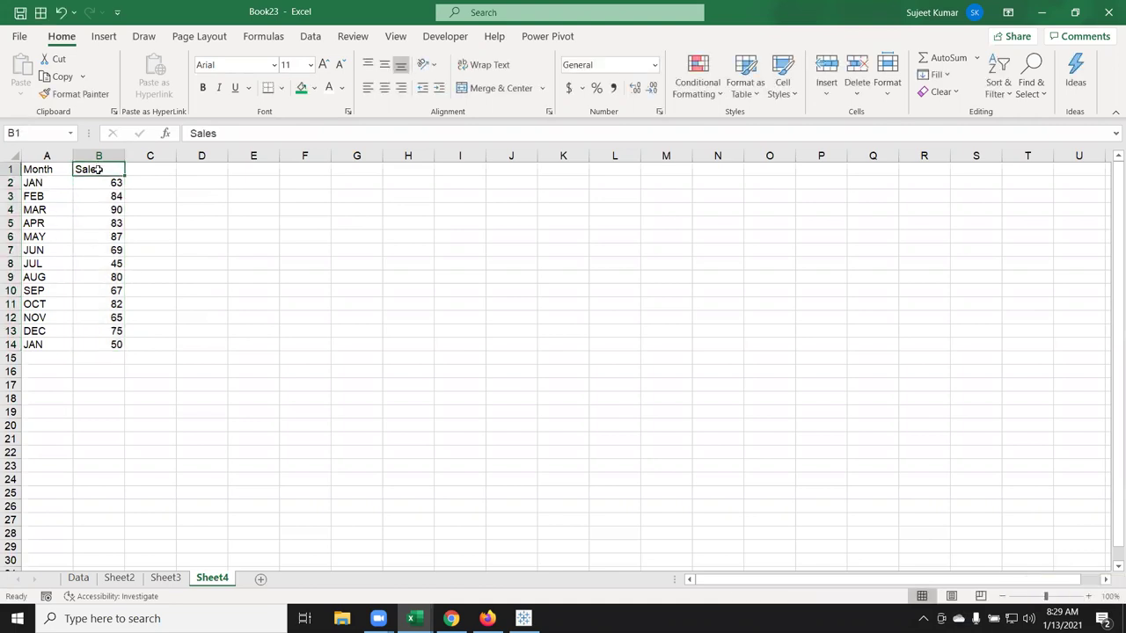
pyautogui.write('A')
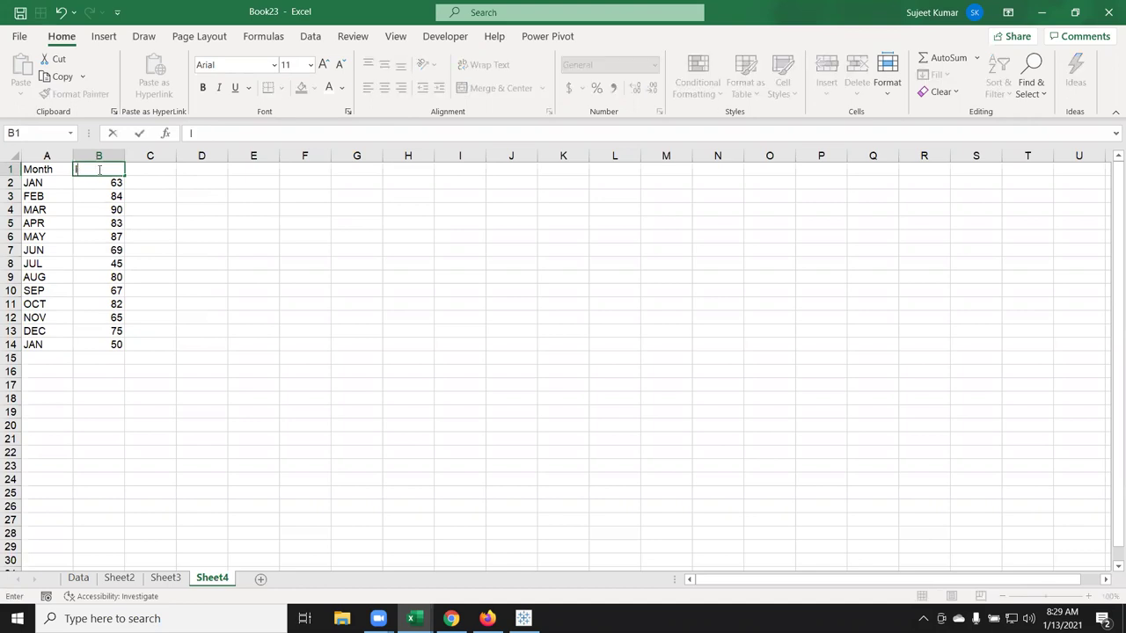
pyautogui.write('eam-A')
pyautogui.press('Return')
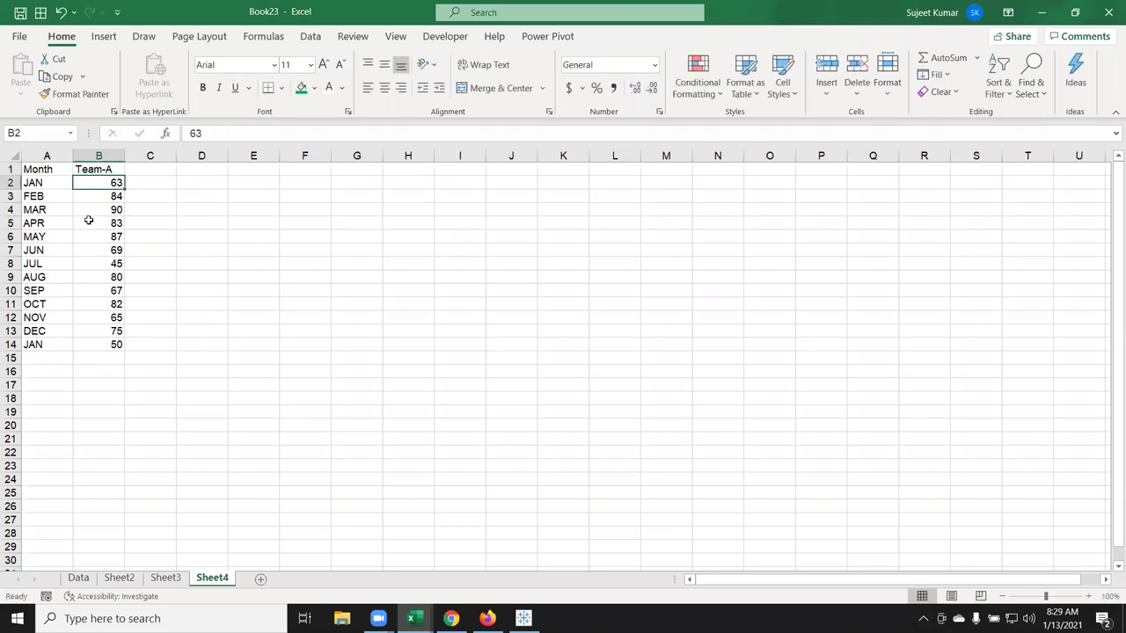
pyautogui.moveTo(53, 169); pyautogui.dragTo(90, 344)
pyautogui.hotkey('ctrl', 'c')
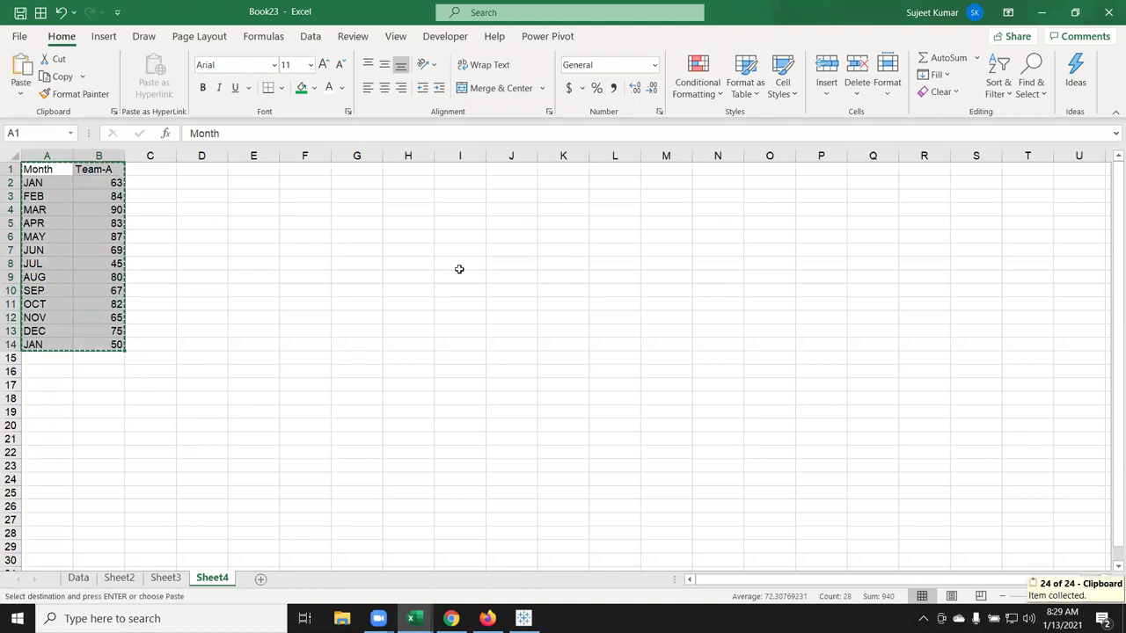
# Paste the copied table transposed at A18 using Paste Special
pyautogui.click(39, 400)
pyautogui.rightClick(40, 402)
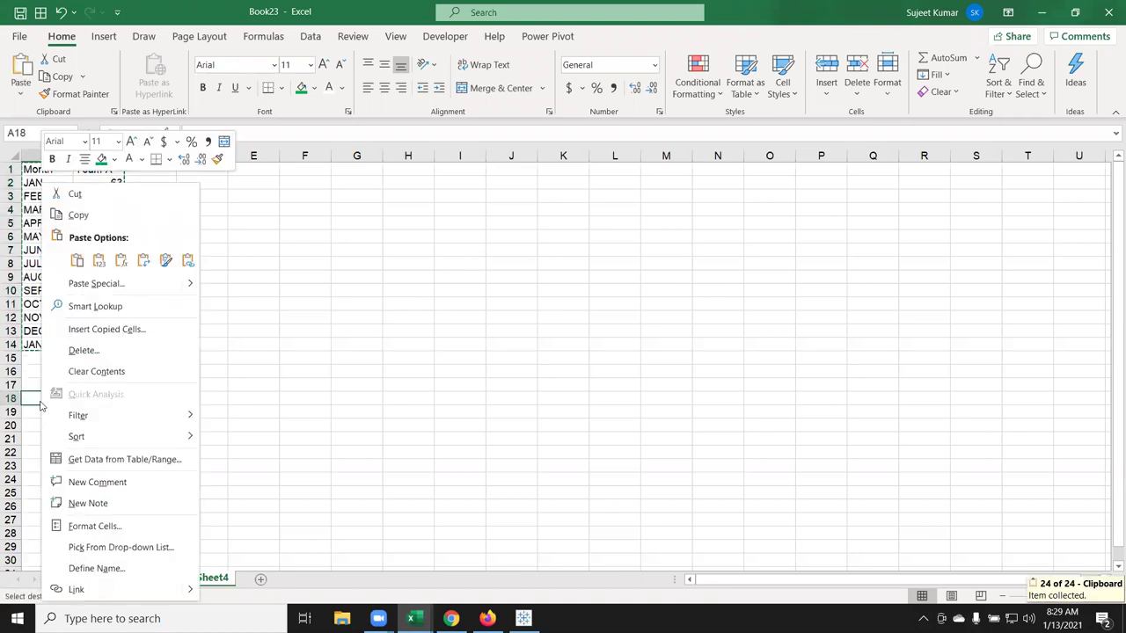
pyautogui.click(121, 288)
pyautogui.click(155, 358)
pyautogui.click(165, 385)
pyautogui.click(158, 481)
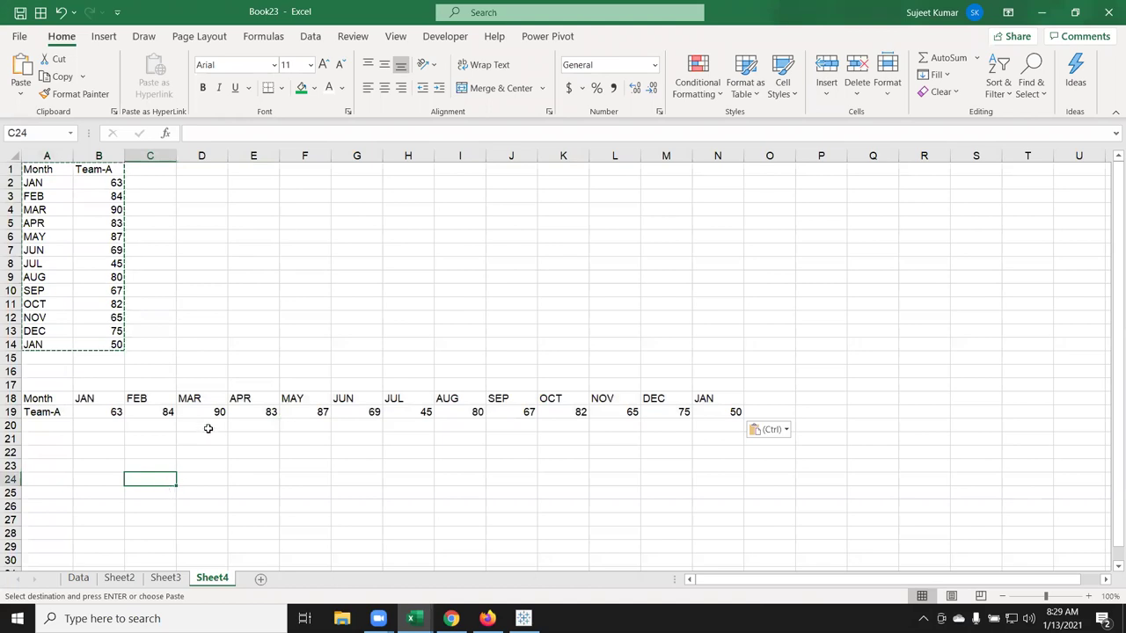
# Change the A19 label from Team-A to Team-B
pyautogui.click(72, 409)
pyautogui.doubleClick(66, 410)
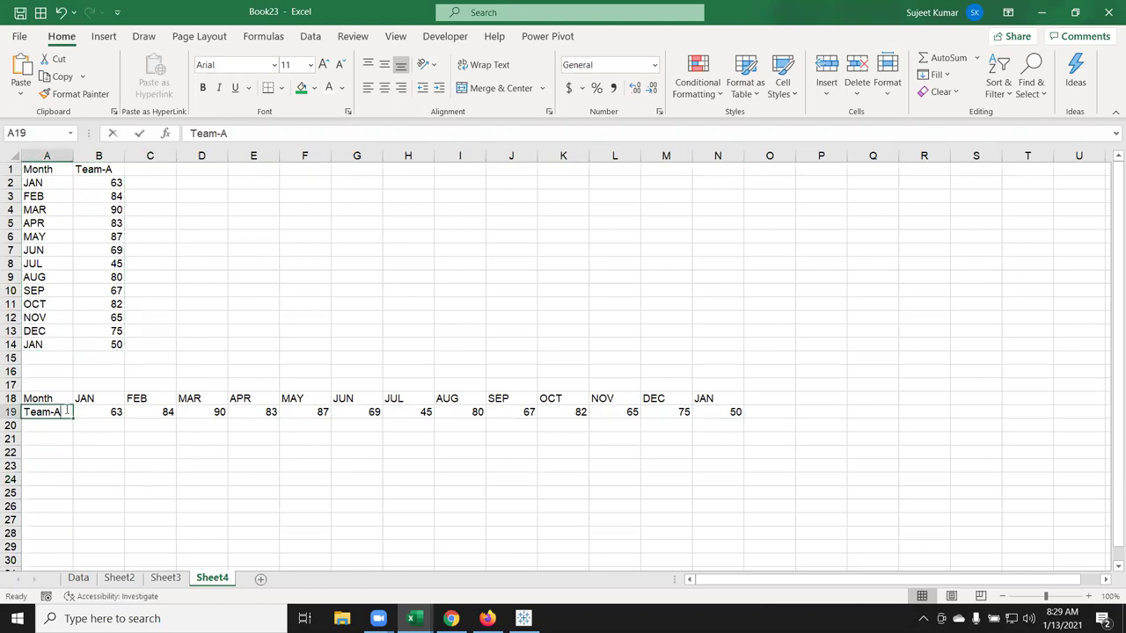
pyautogui.press('BackSpace')
pyautogui.write('B')
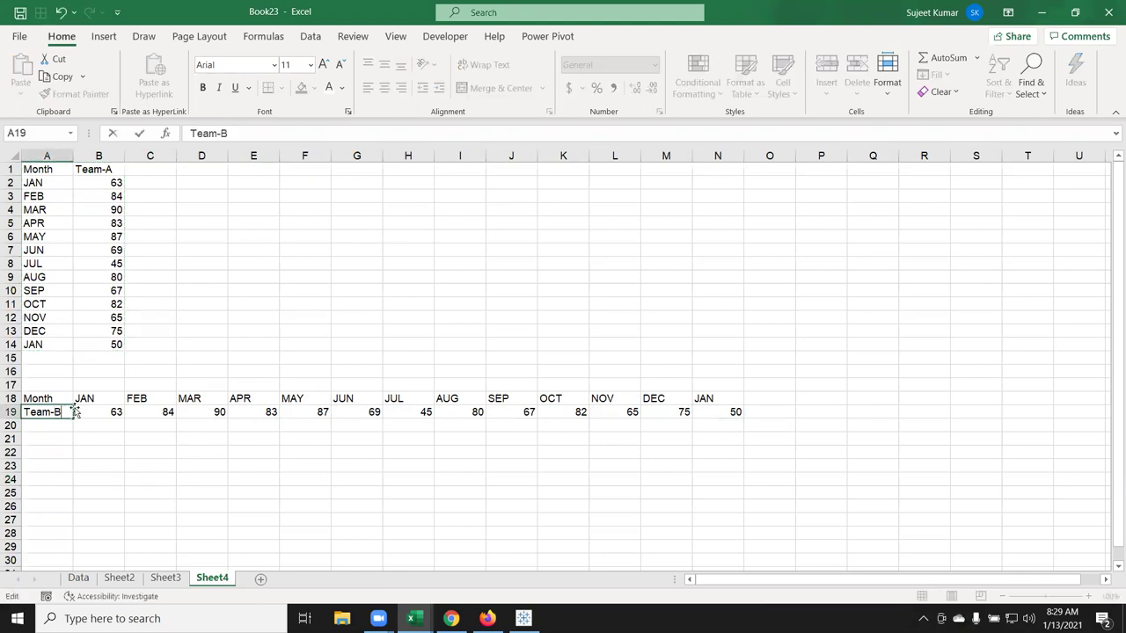
pyautogui.press('Return')
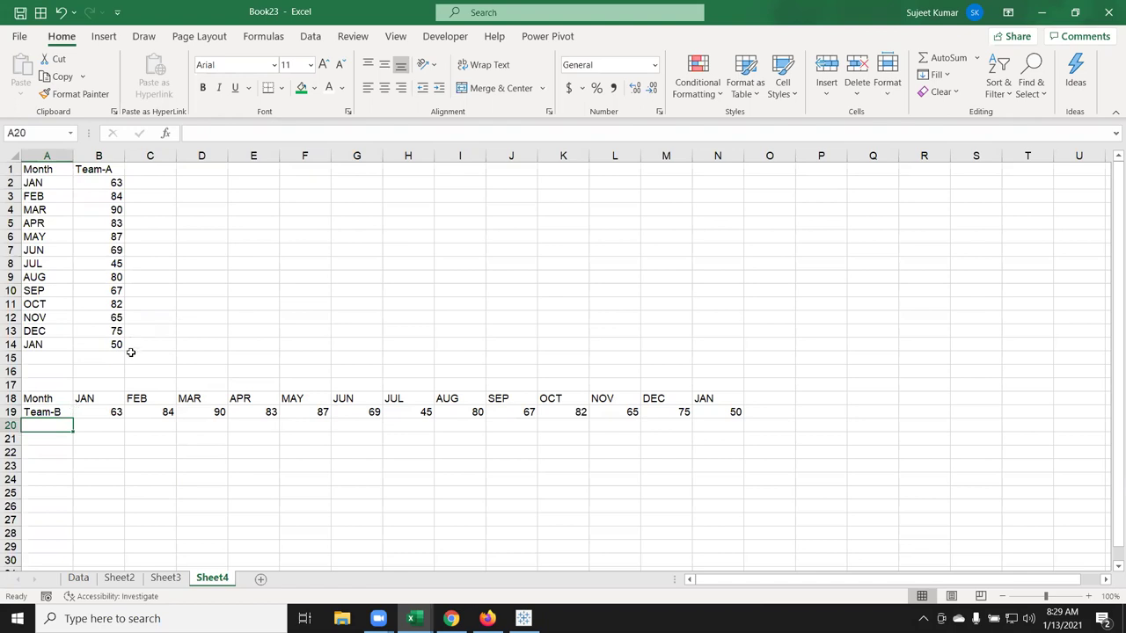
# Compare the month headings across row 18 with the months in column A
pyautogui.click(236, 220)
pyautogui.click(41, 183)
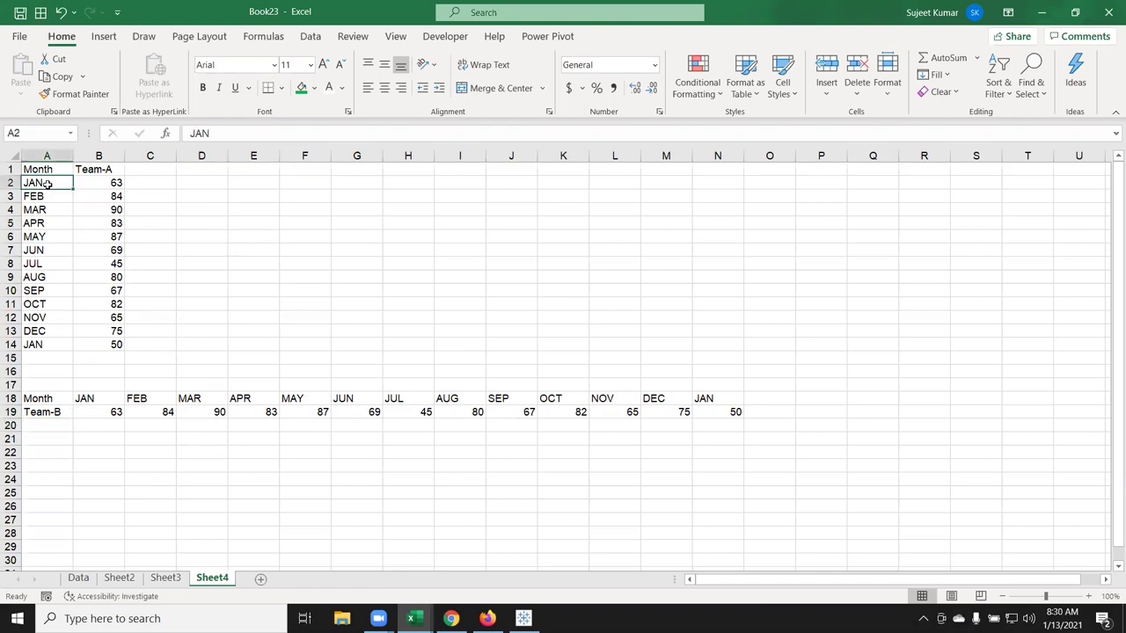
pyautogui.click(87, 397)
pyautogui.moveTo(87, 398); pyautogui.dragTo(706, 403)
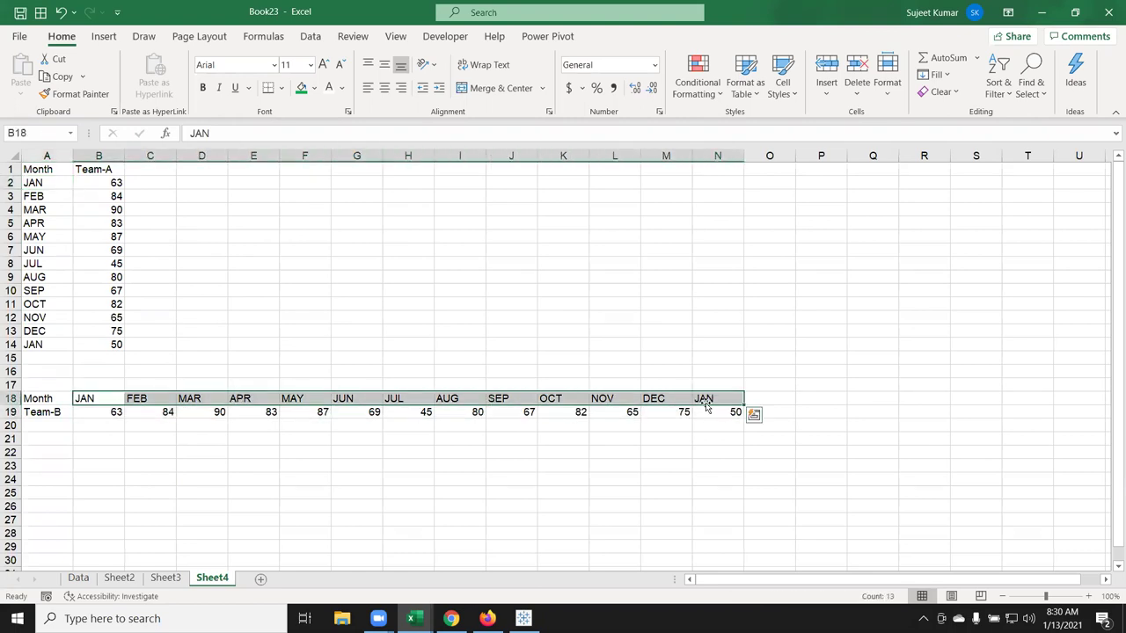
pyautogui.moveTo(50, 183); pyautogui.dragTo(33, 339)
pyautogui.click(189, 225)
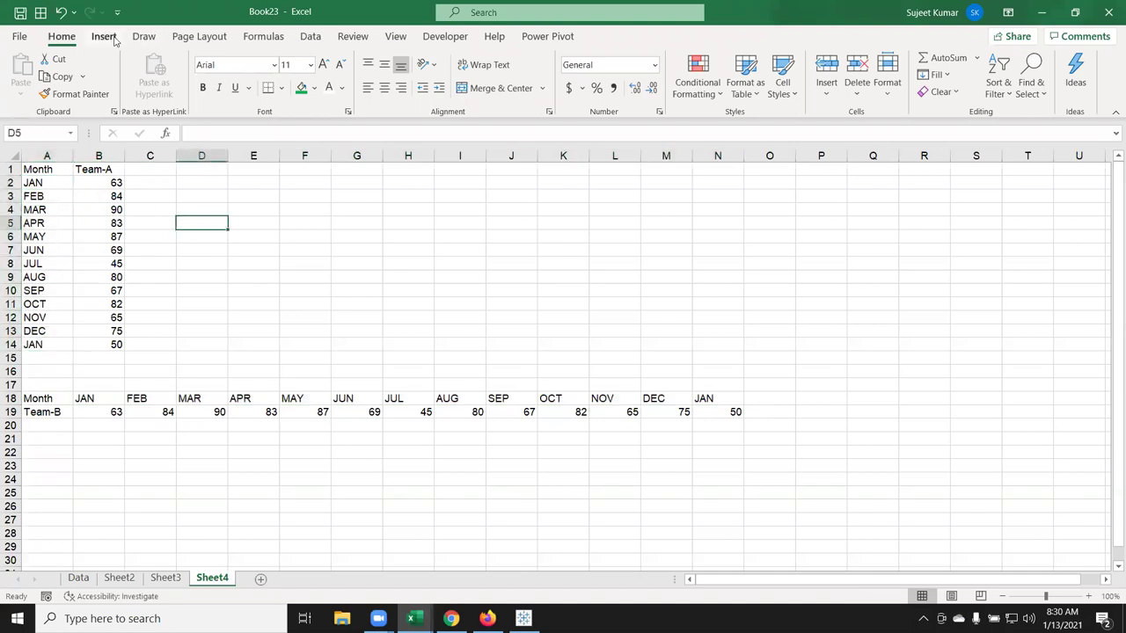
# Insert a blank clustered column chart and move it beside the Team-A table
pyautogui.click(104, 36)
pyautogui.click(526, 58)
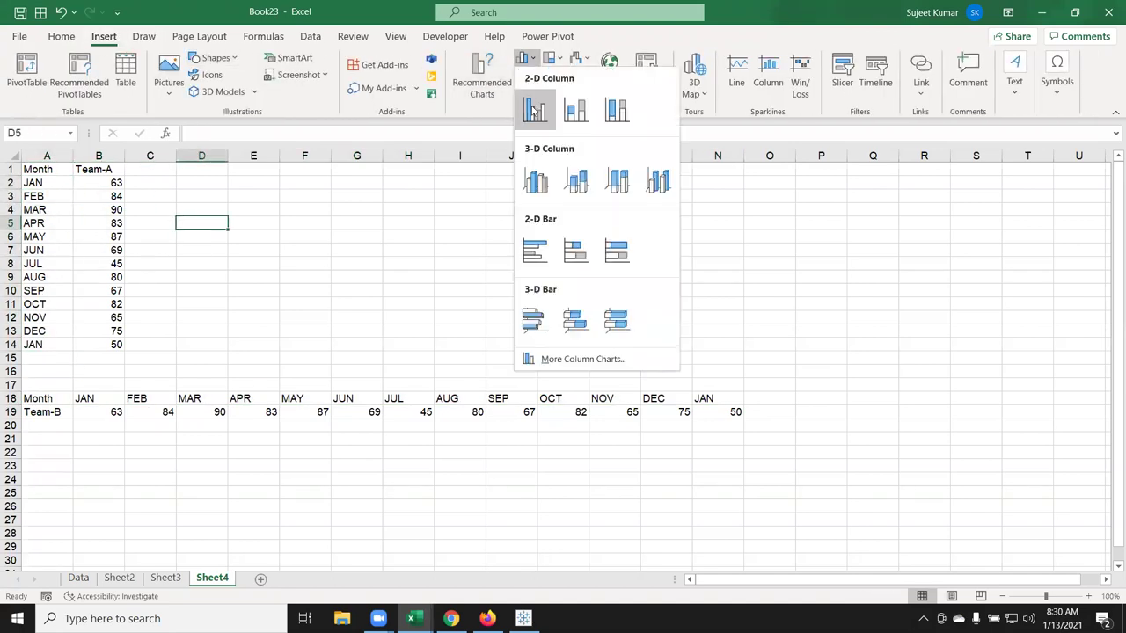
pyautogui.click(534, 109)
pyautogui.moveTo(490, 296)
pyautogui.mouseDown()
pyautogui.moveTo(251, 206)
pyautogui.moveTo(229, 184)
pyautogui.mouseUp()
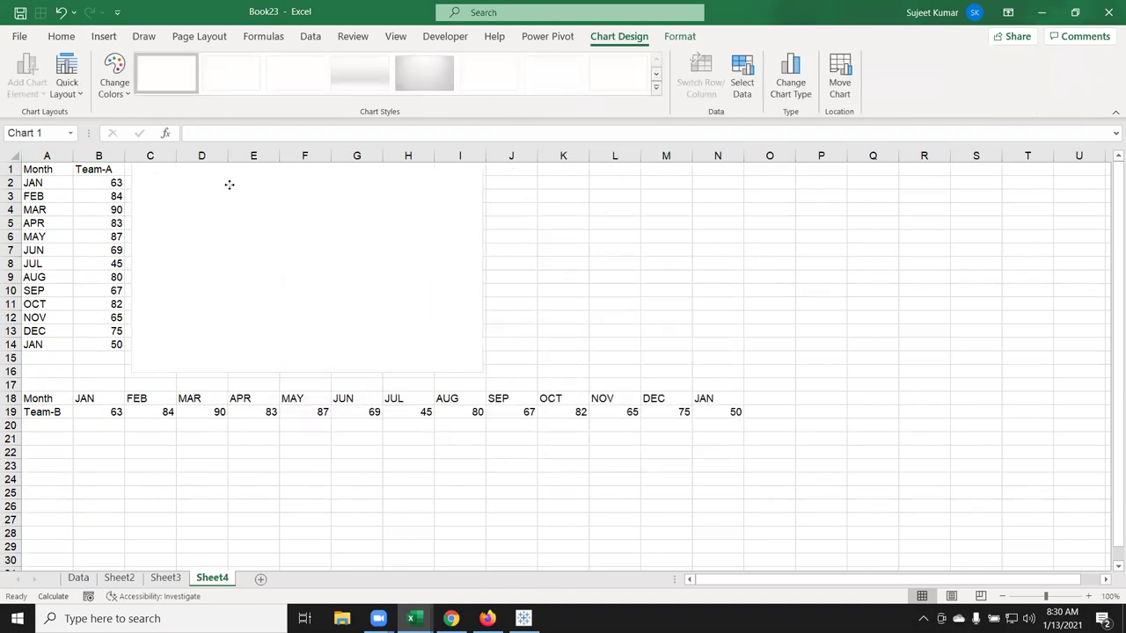
pyautogui.rightClick(390, 261)
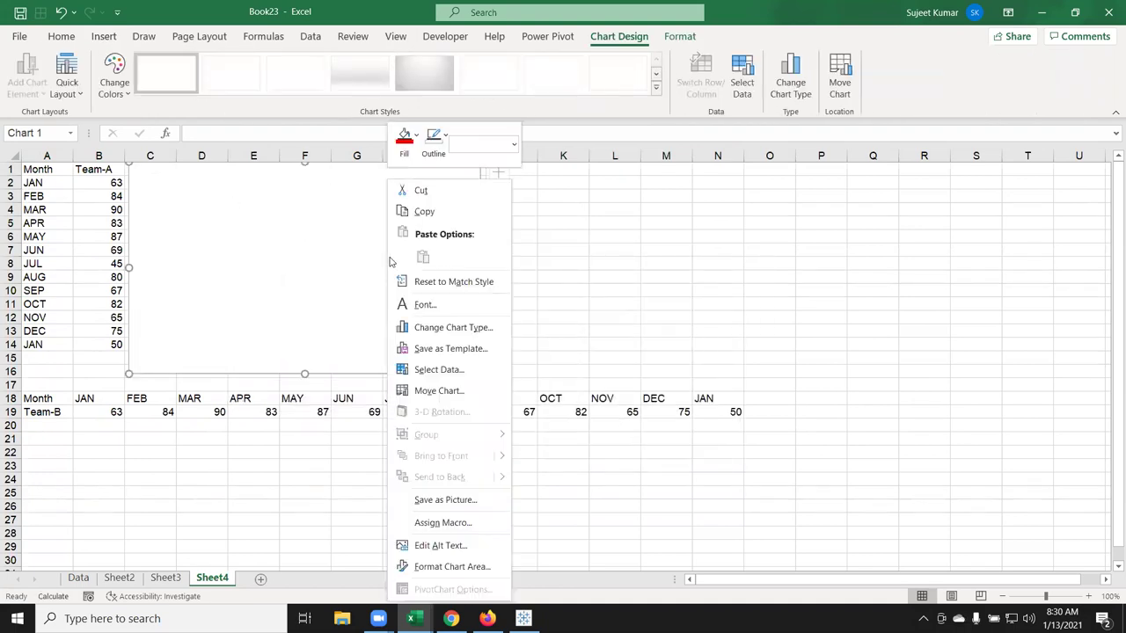
# Add chart series T-A from B2:B14 and T-B from B19:N19
pyautogui.click(440, 369)
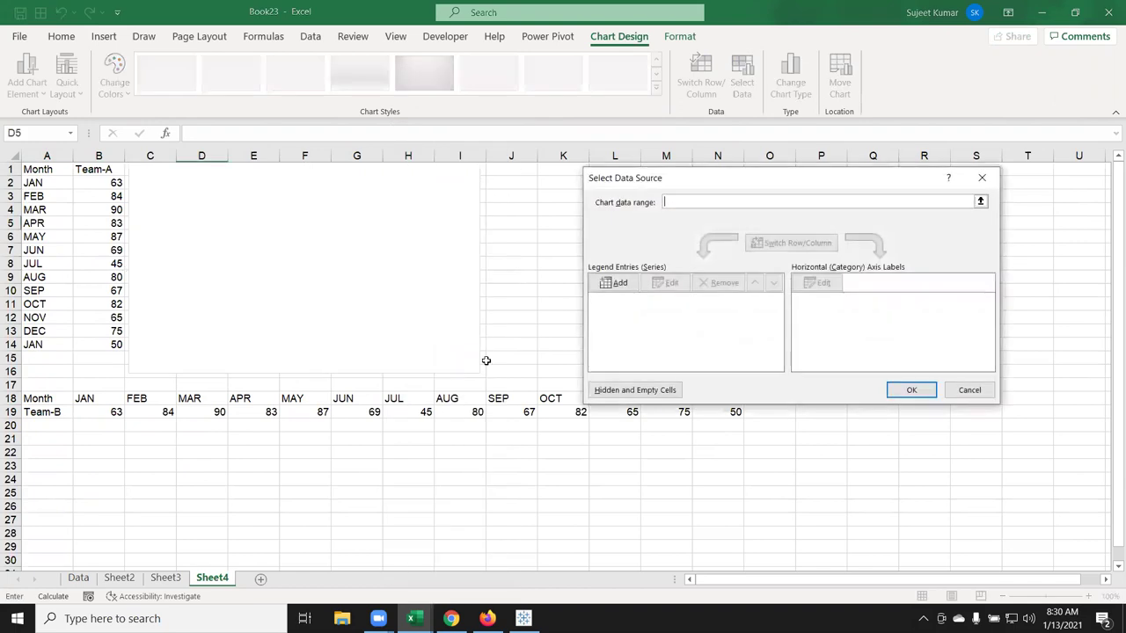
pyautogui.click(613, 283)
pyautogui.write('T-A')
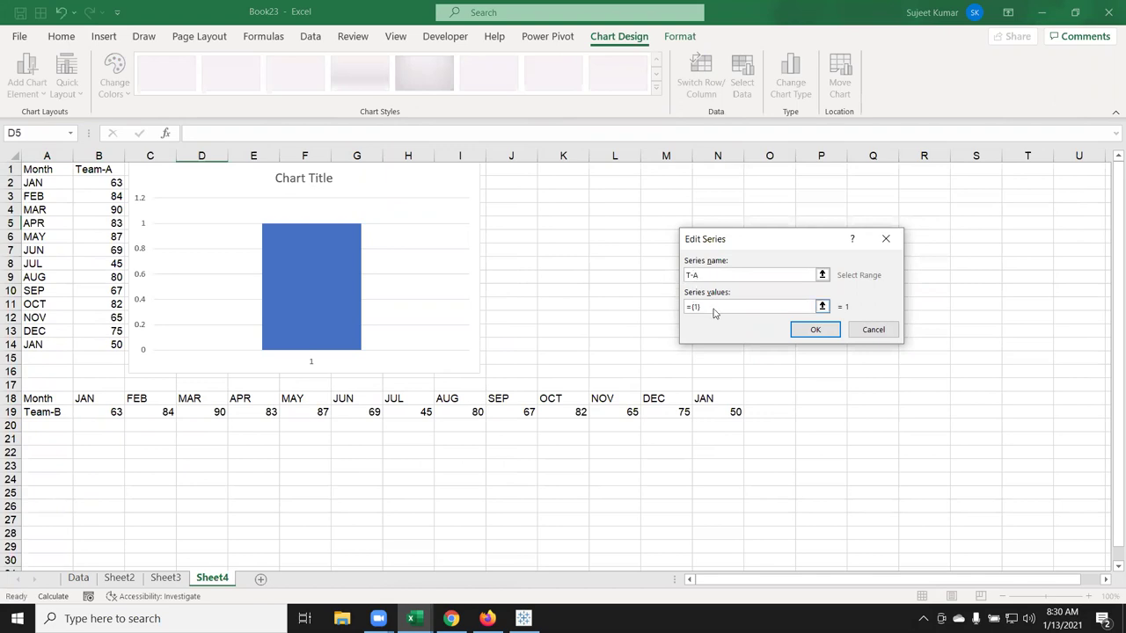
pyautogui.click(715, 308)
pyautogui.press('BackSpace')
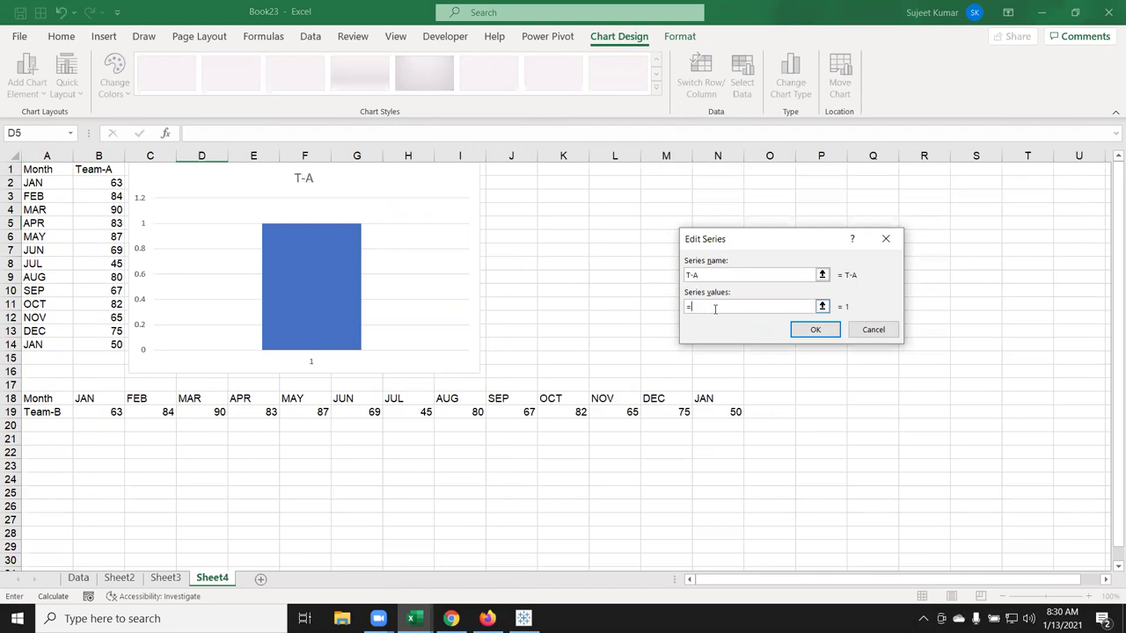
pyautogui.moveTo(99, 182); pyautogui.dragTo(103, 344)
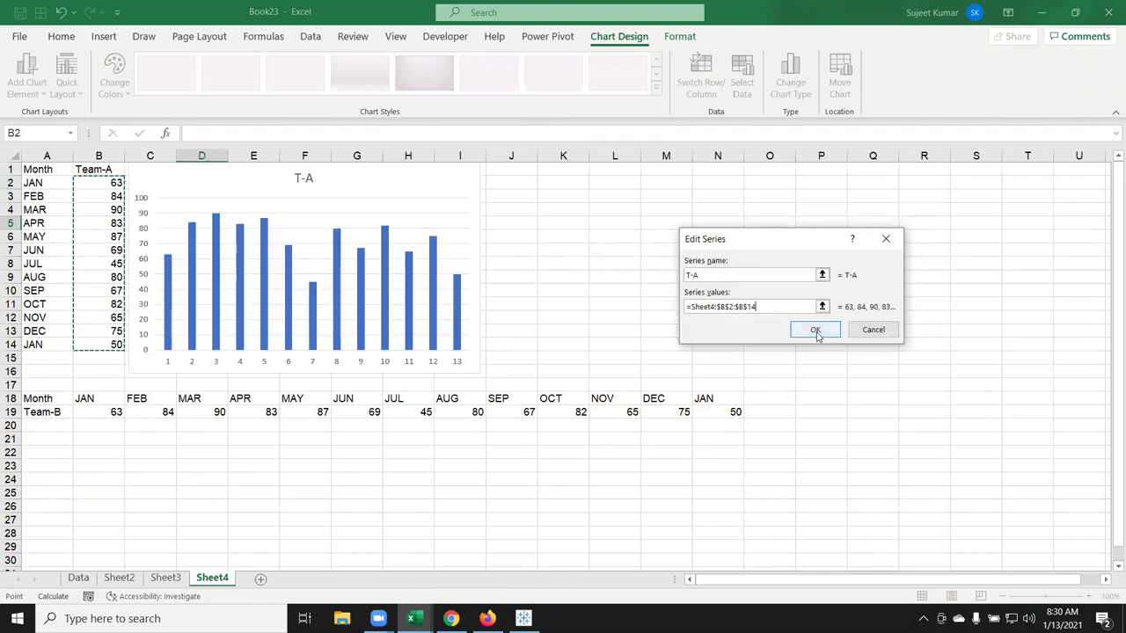
pyautogui.click(816, 331)
pyautogui.click(633, 282)
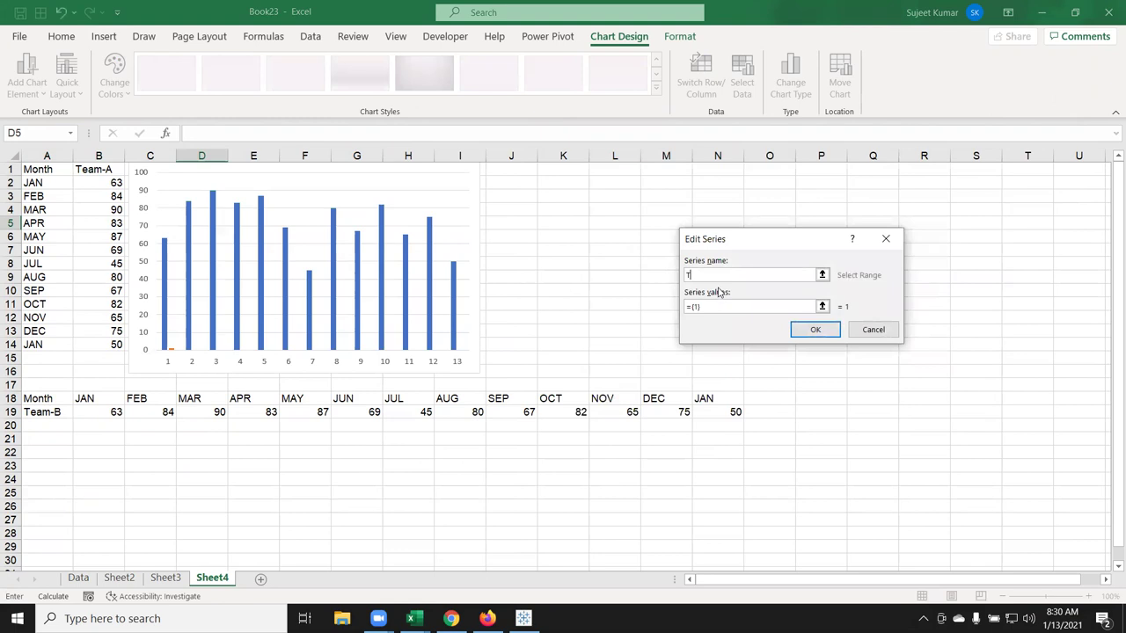
pyautogui.write('-B')
pyautogui.click(728, 305)
pyautogui.moveTo(92, 405); pyautogui.dragTo(719, 408)
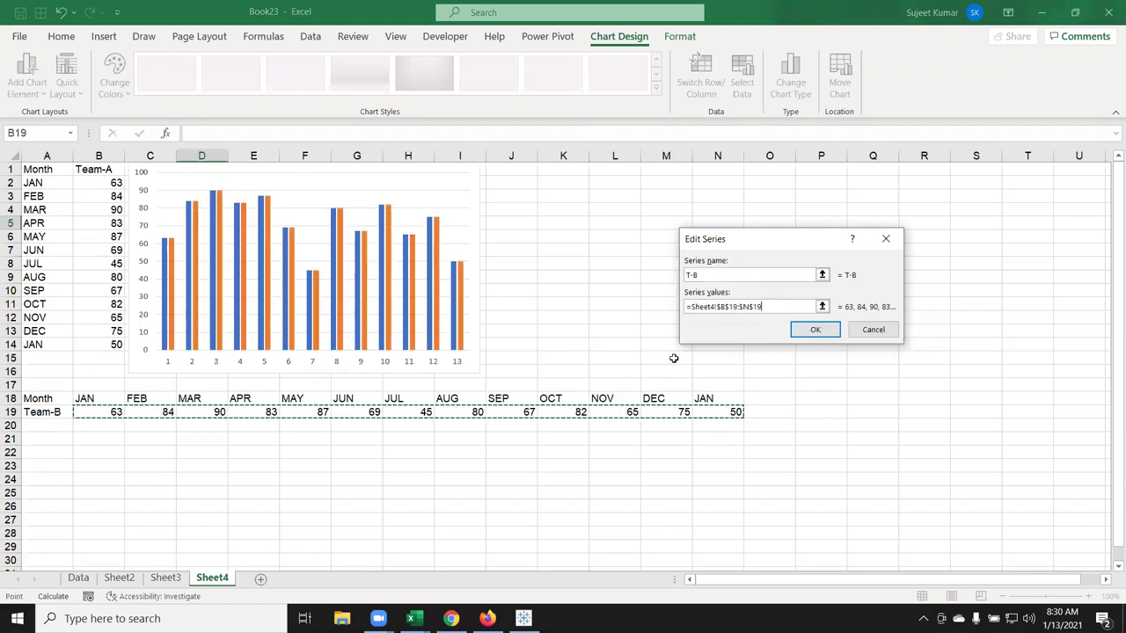
pyautogui.click(815, 331)
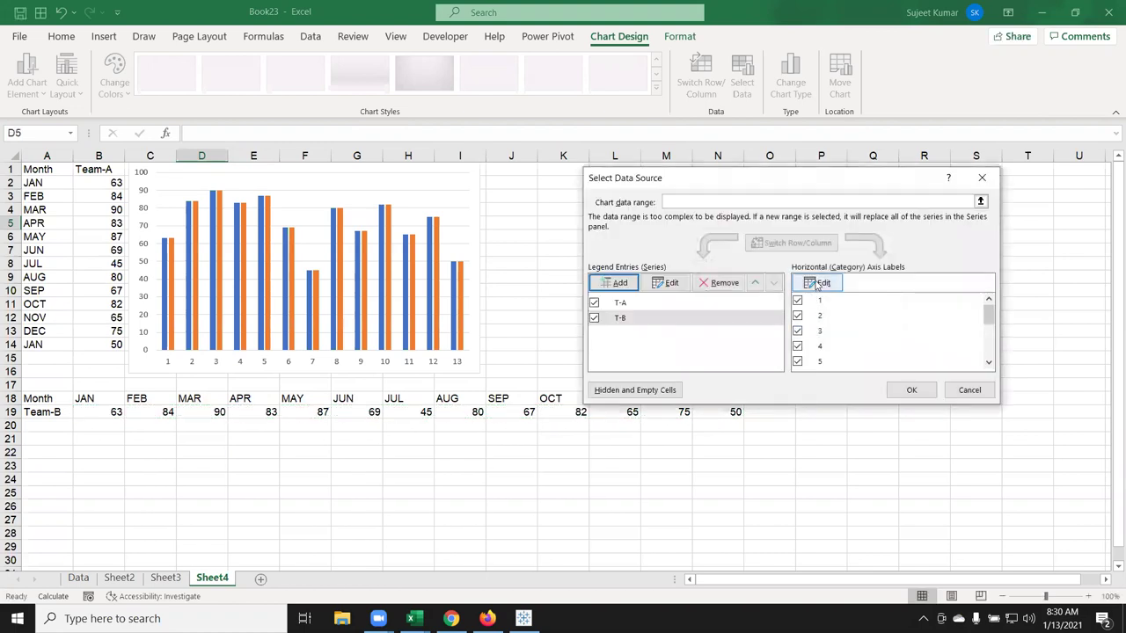
# Use the months in A2:A14 as axis labels and widen the chart across columns C–M
pyautogui.click(817, 282)
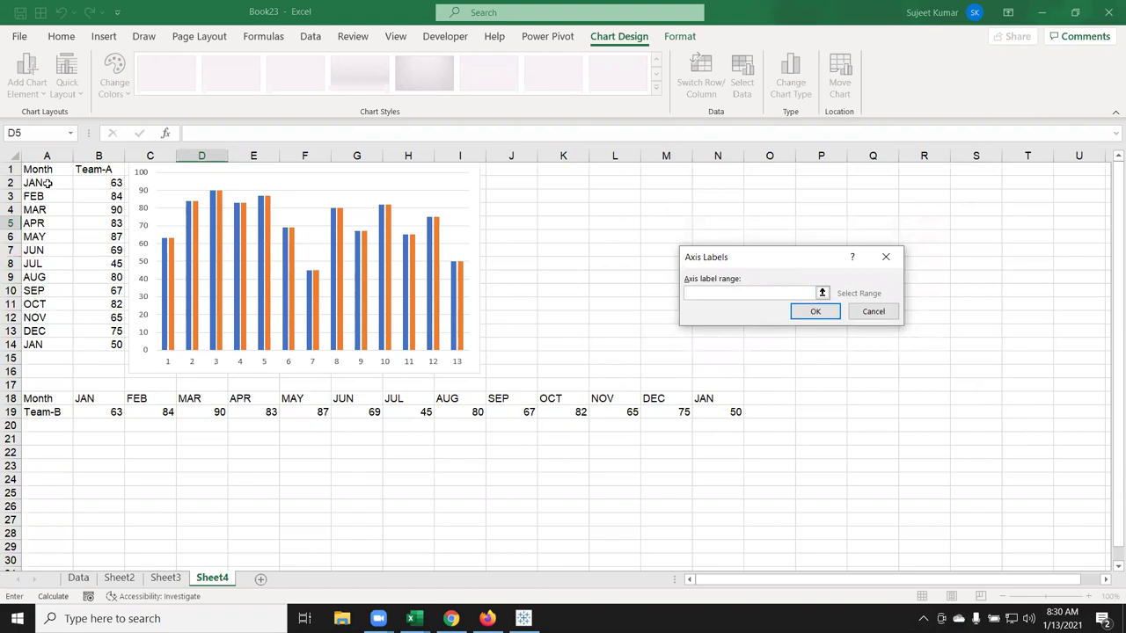
pyautogui.moveTo(48, 183); pyautogui.dragTo(52, 350)
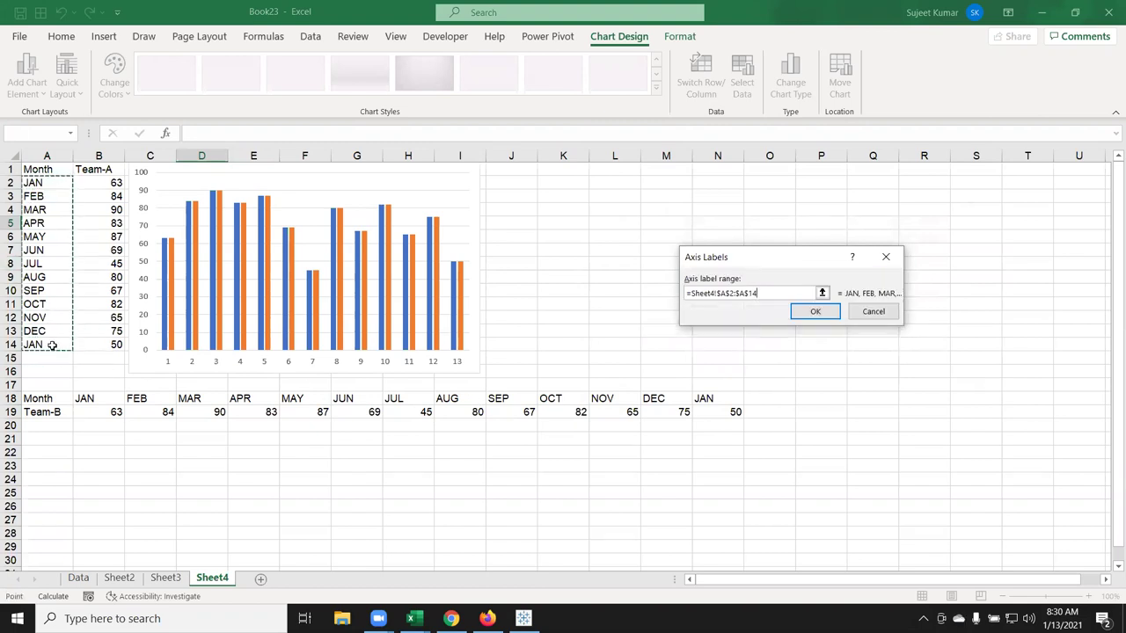
pyautogui.click(815, 317)
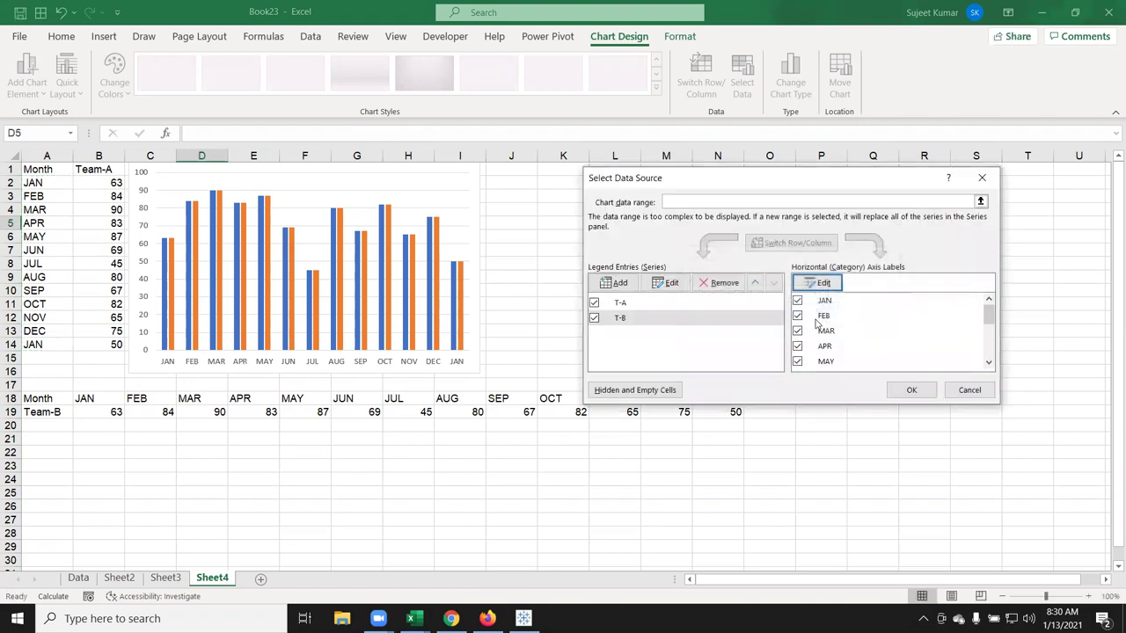
pyautogui.click(908, 390)
pyautogui.moveTo(482, 374)
pyautogui.mouseDown()
pyautogui.moveTo(709, 410)
pyautogui.moveTo(727, 378)
pyautogui.mouseUp()
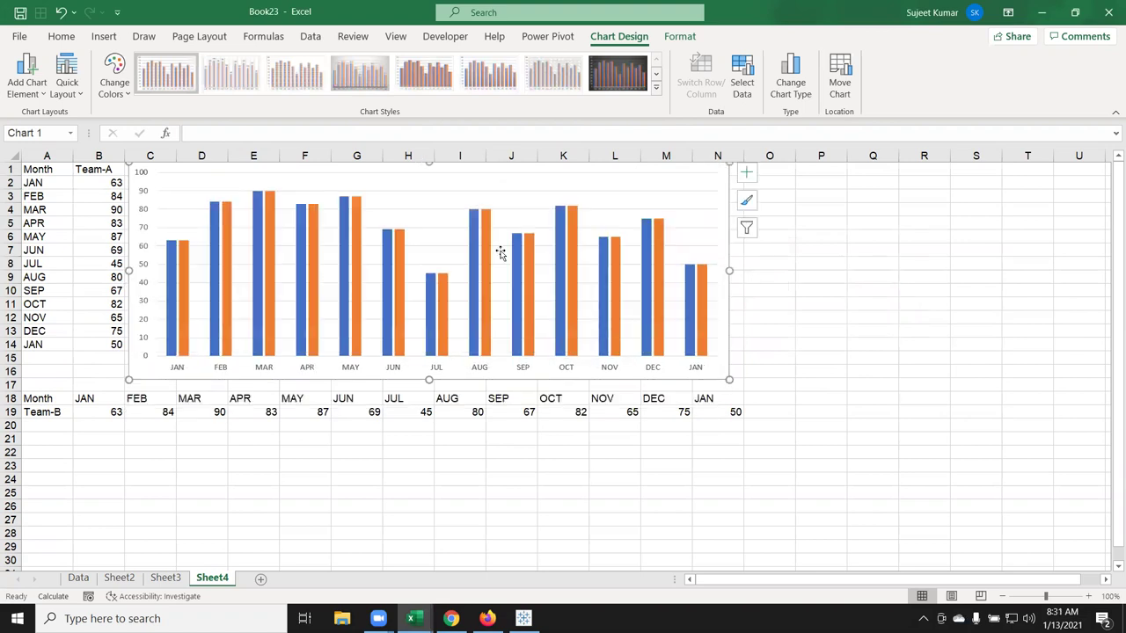
pyautogui.click(483, 237)
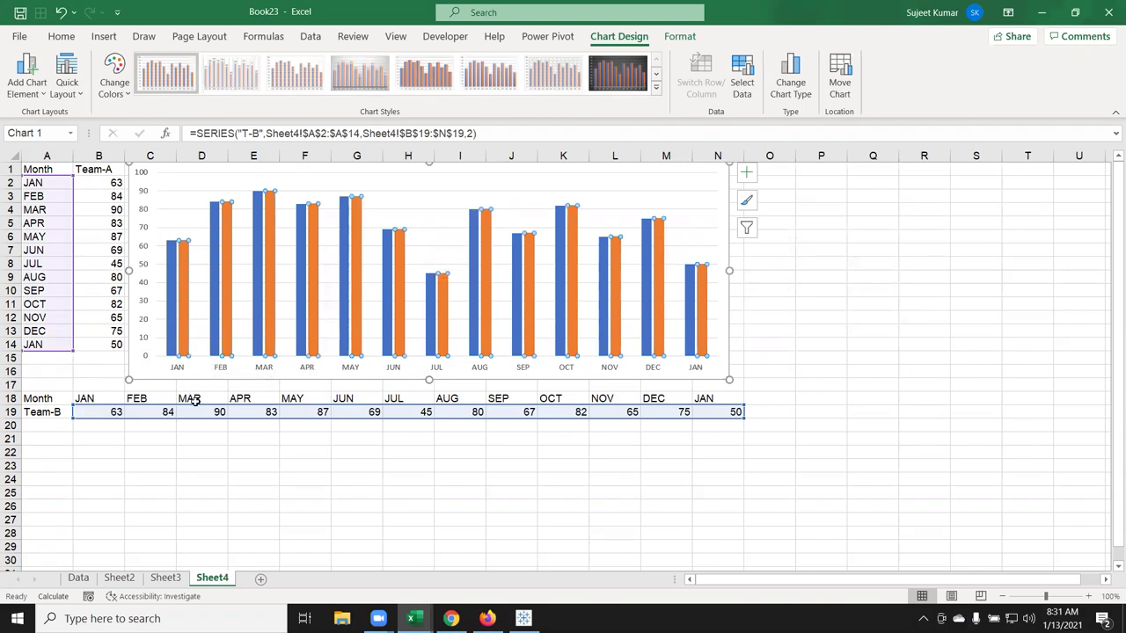
pyautogui.click(153, 371)
pyautogui.click(170, 352)
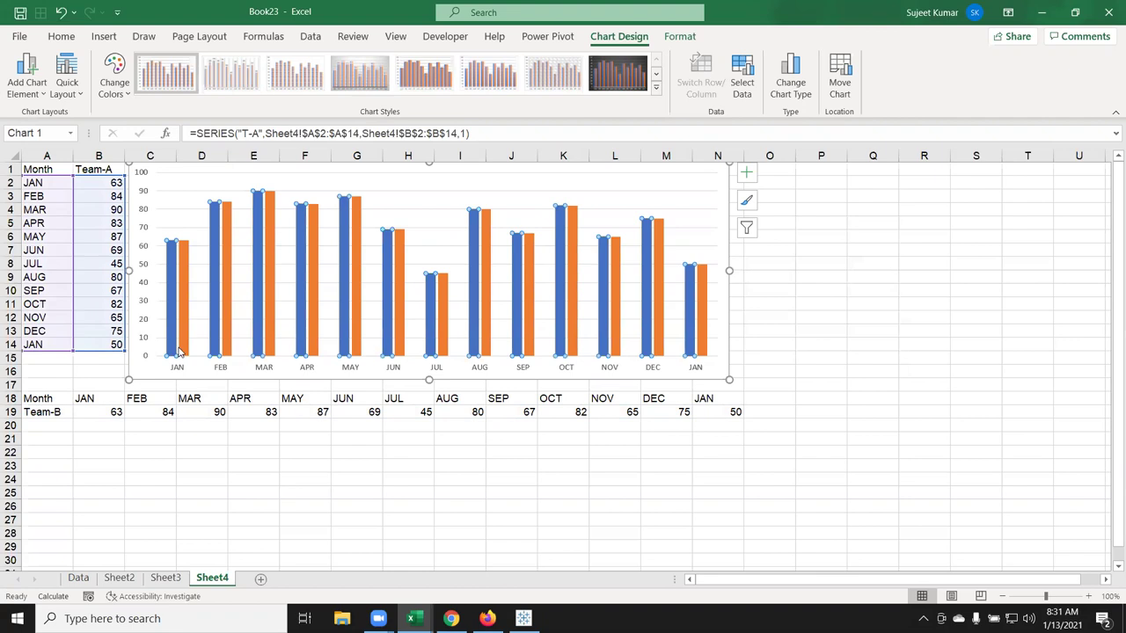
pyautogui.click(185, 351)
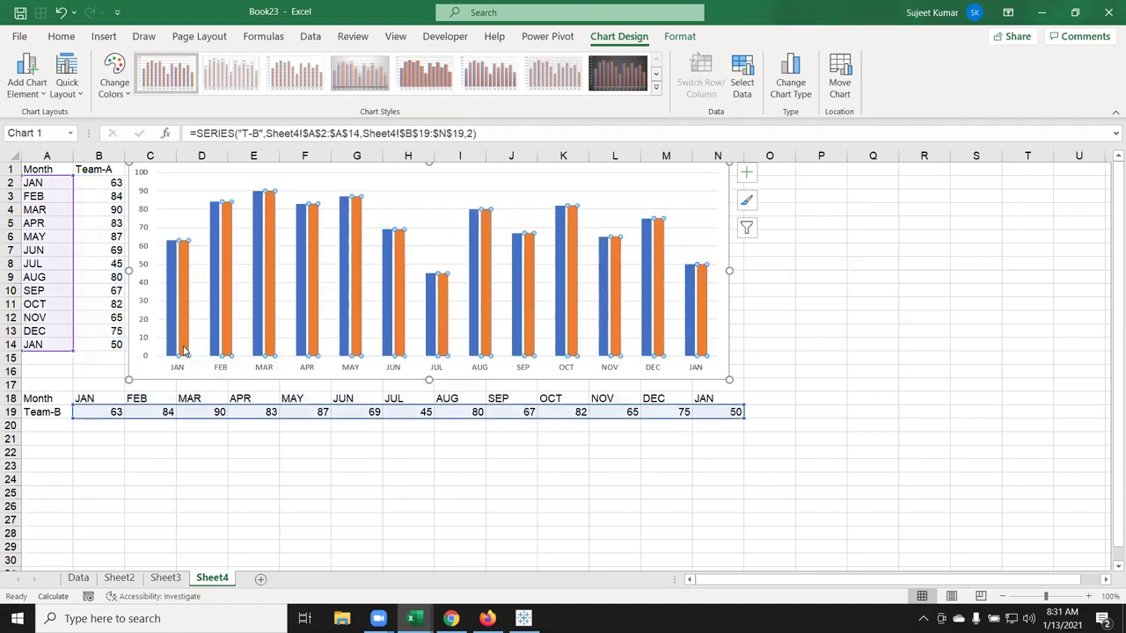
pyautogui.click(469, 134)
pyautogui.press('BackSpace')
pyautogui.write('1')
pyautogui.press('Return')
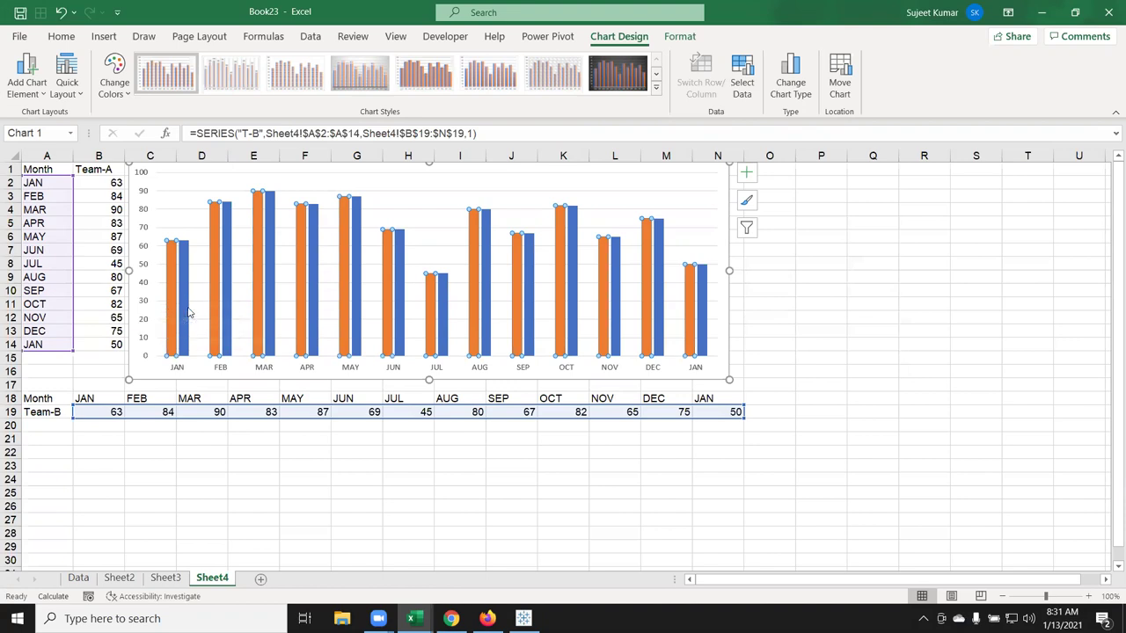
pyautogui.click(185, 308)
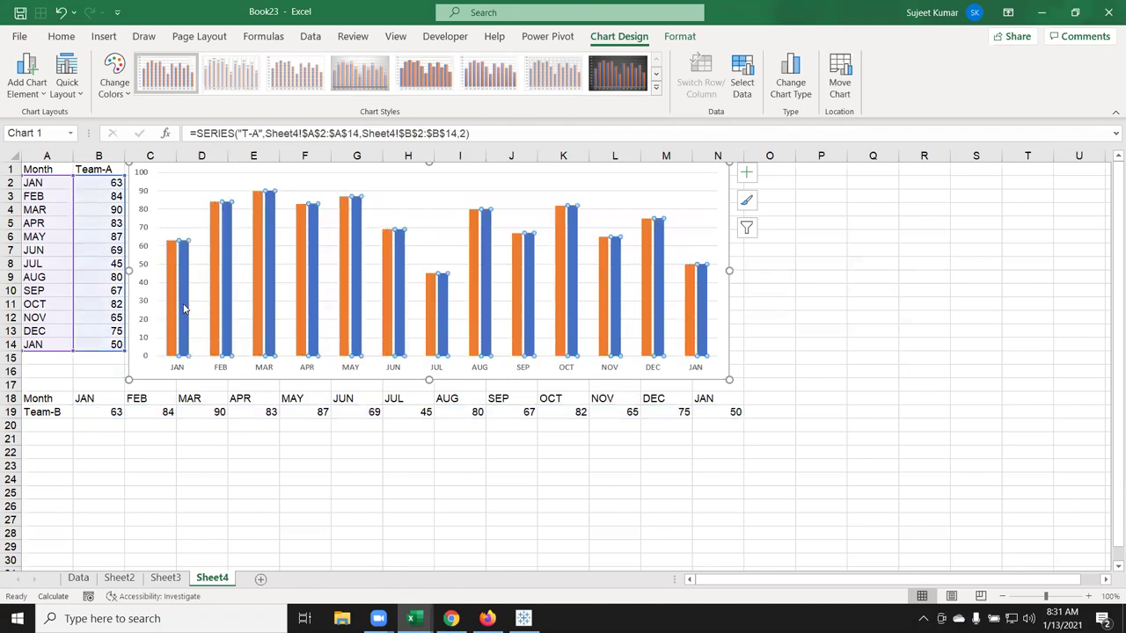
pyautogui.press('Down')
pyautogui.press('Up')
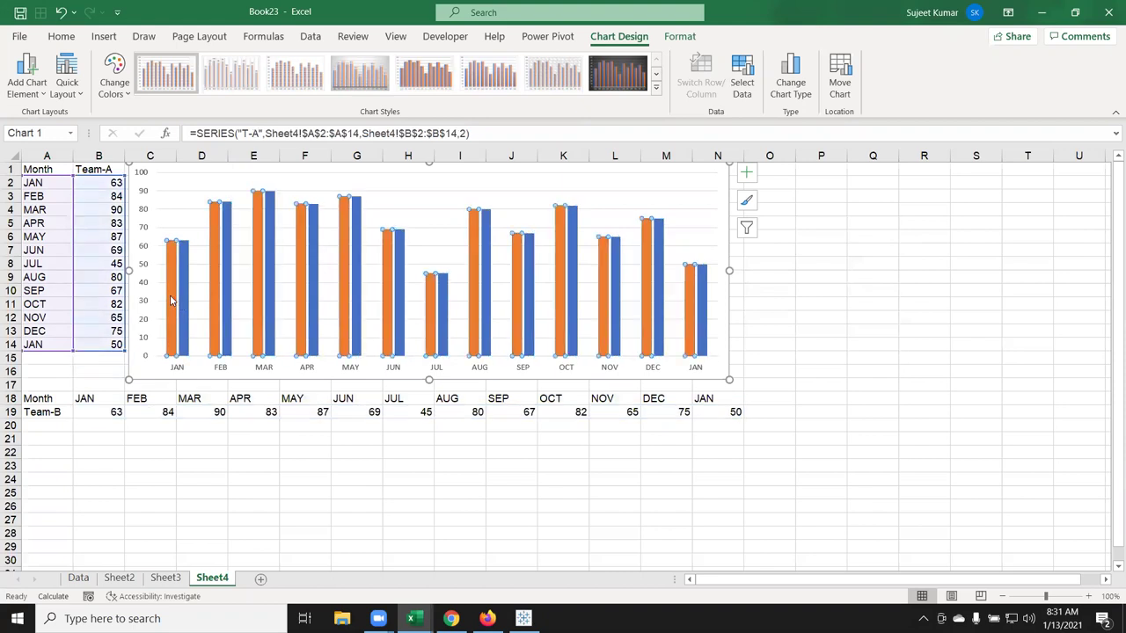
pyautogui.press('Down')
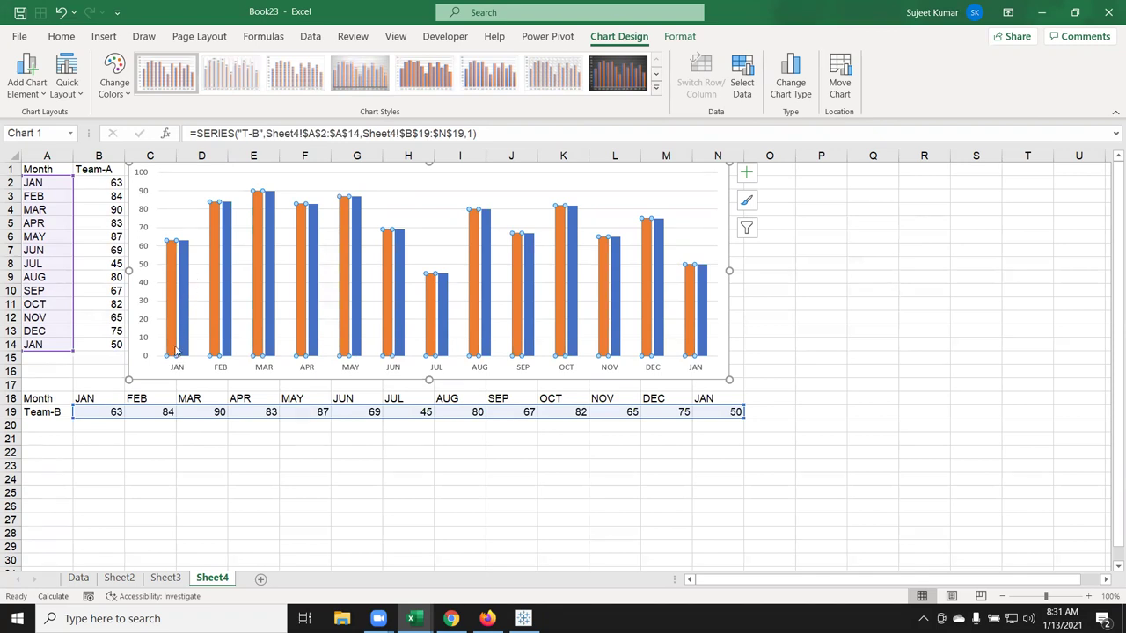
pyautogui.click(472, 134)
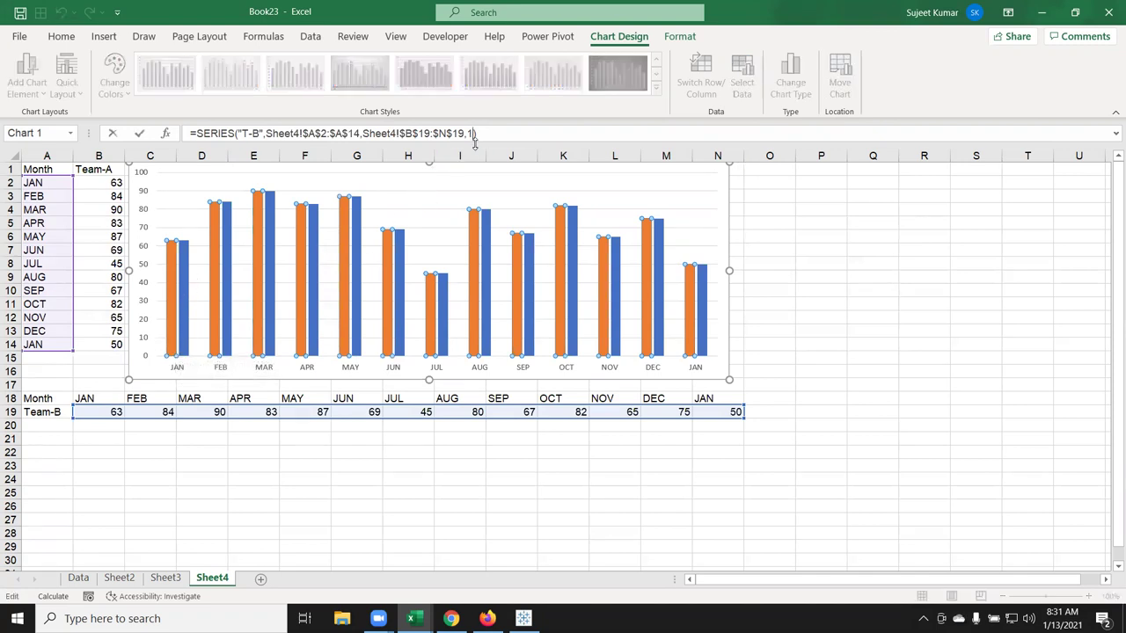
pyautogui.press('BackSpace')
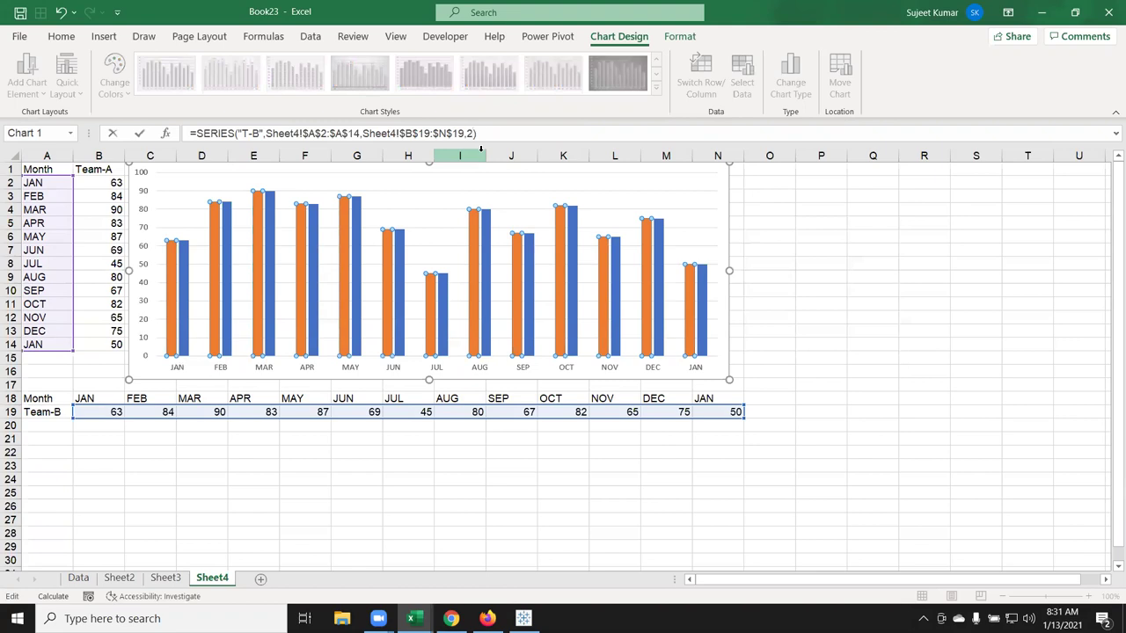
pyautogui.press('Return')
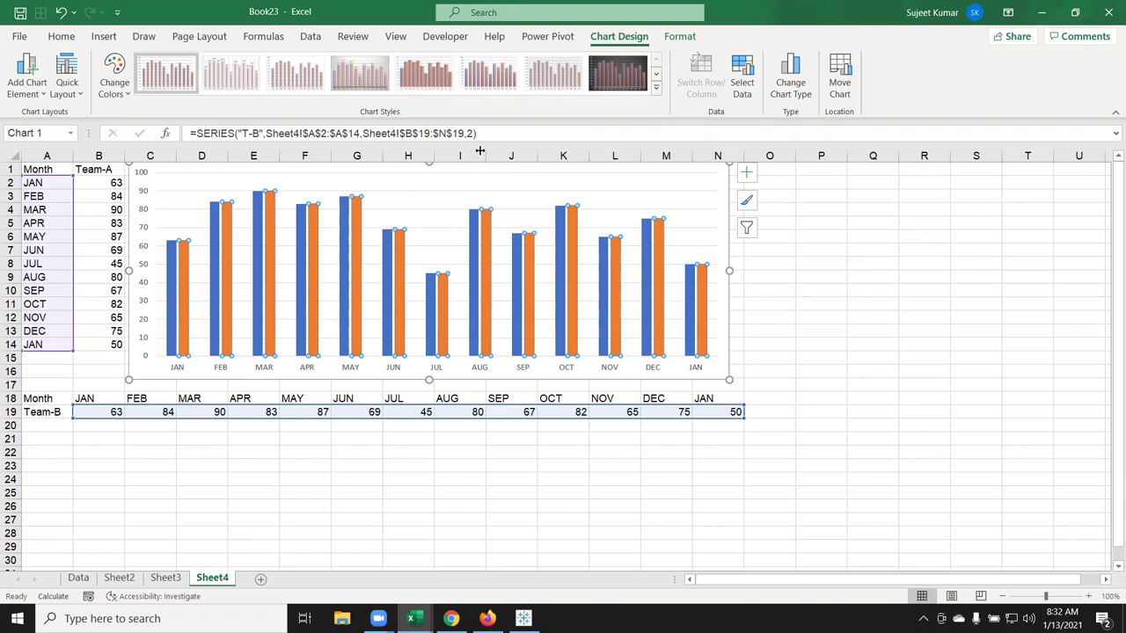
pyautogui.moveTo(231, 255)
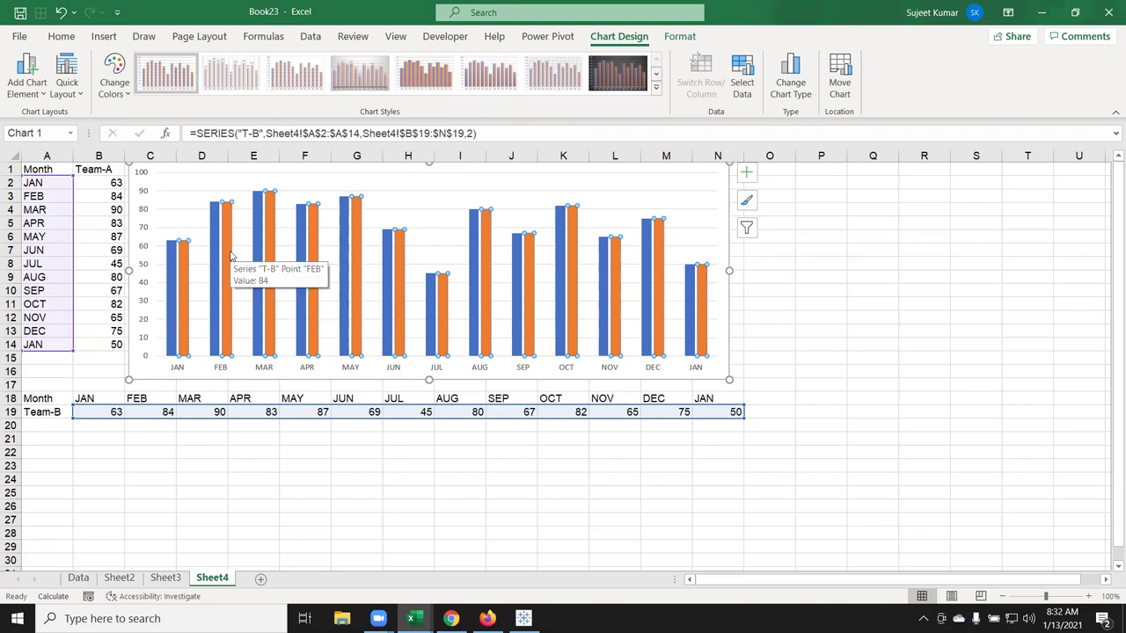
# Relabel cell A19 as 'Targer'
pyautogui.click(48, 418)
pyautogui.write('Tar')
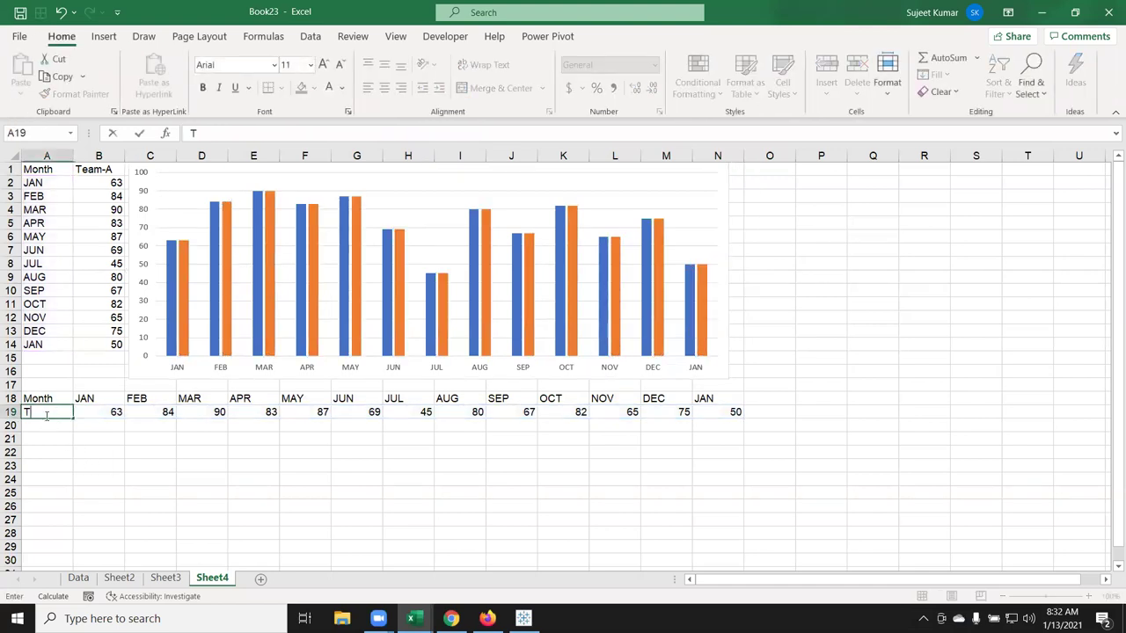
pyautogui.write('ger')
pyautogui.press('Return')
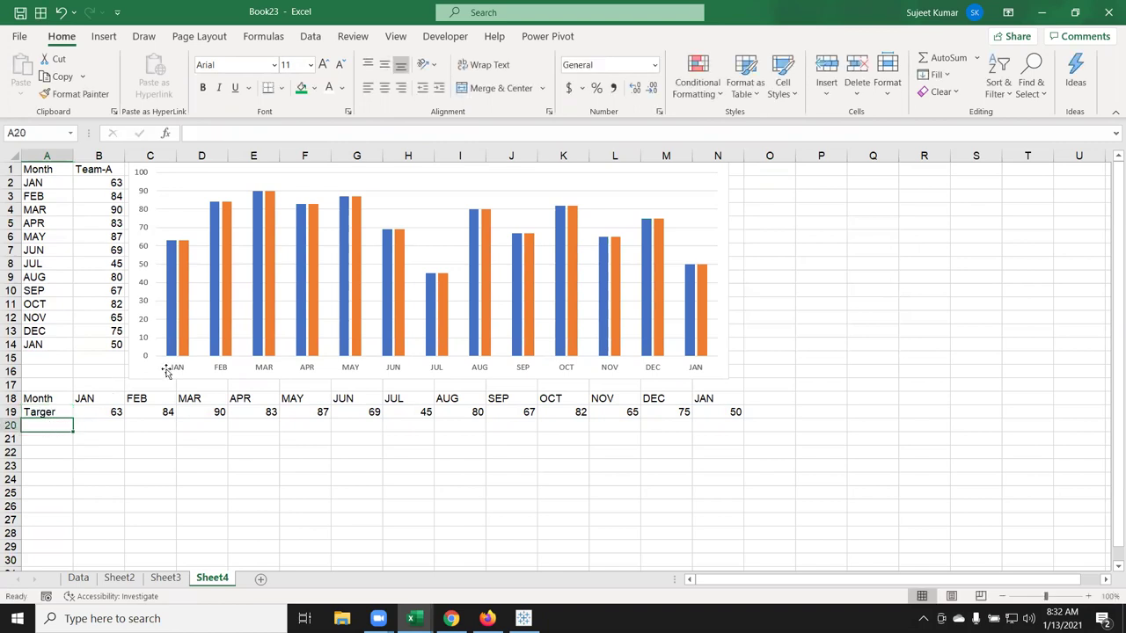
# Raise the T-B series overlap to 72% and give its bars a black fill
pyautogui.click(705, 327)
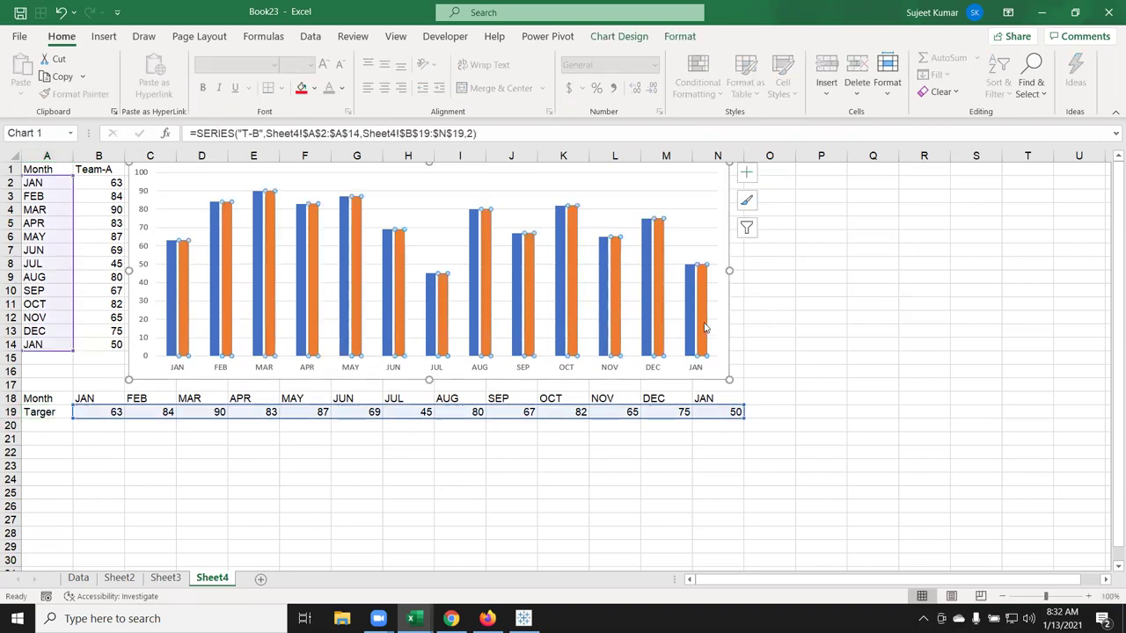
pyautogui.rightClick(704, 327)
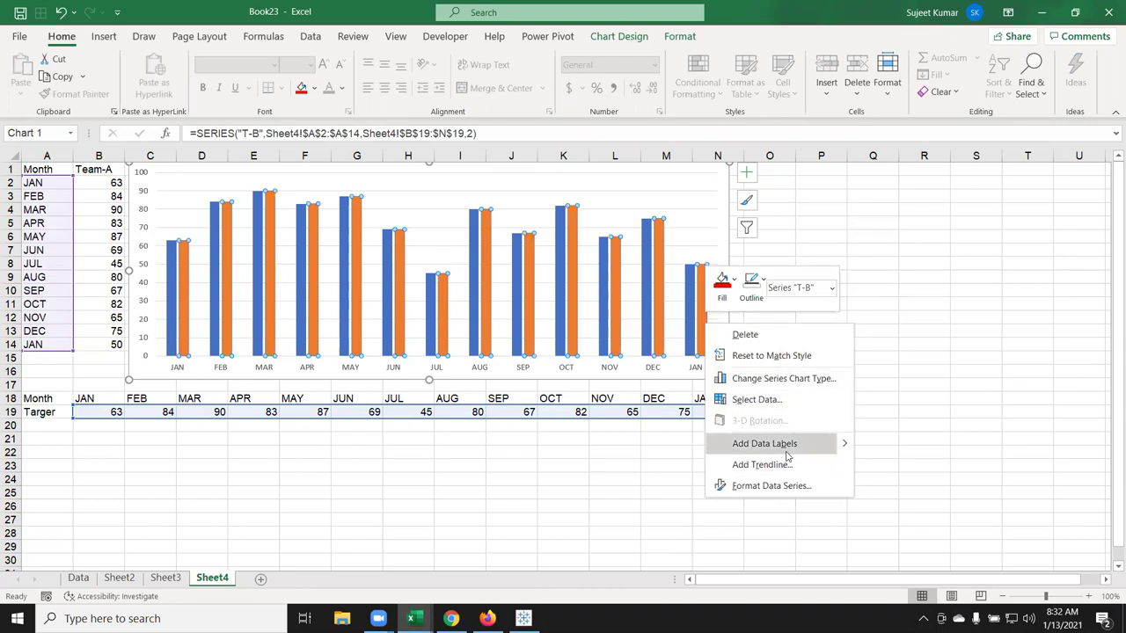
pyautogui.click(774, 485)
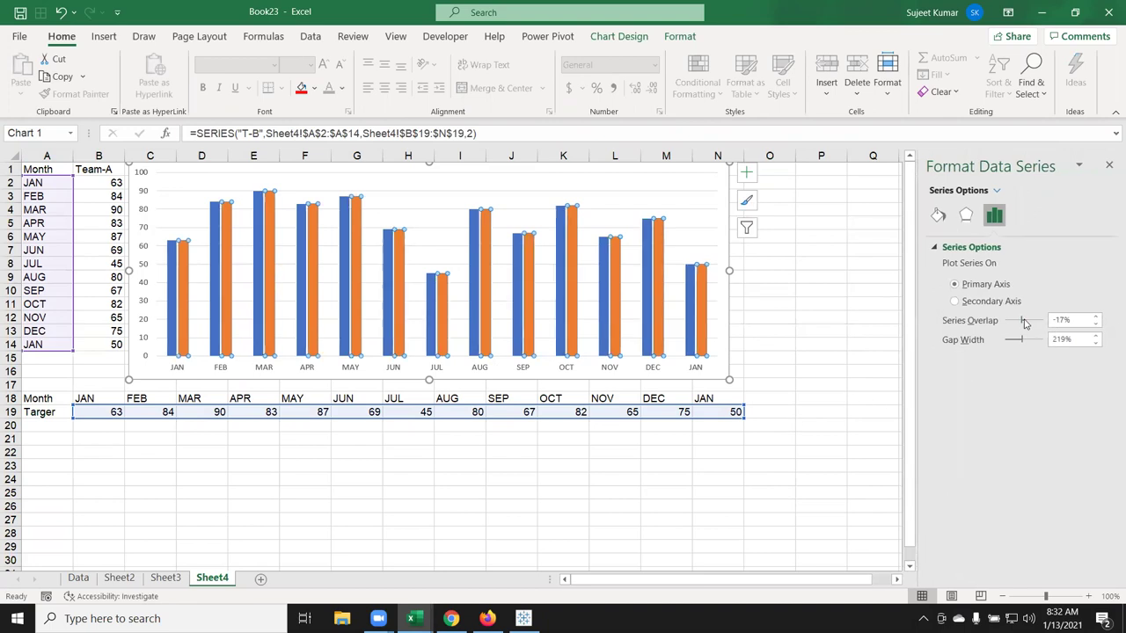
pyautogui.moveTo(1021, 322); pyautogui.dragTo(1049, 324)
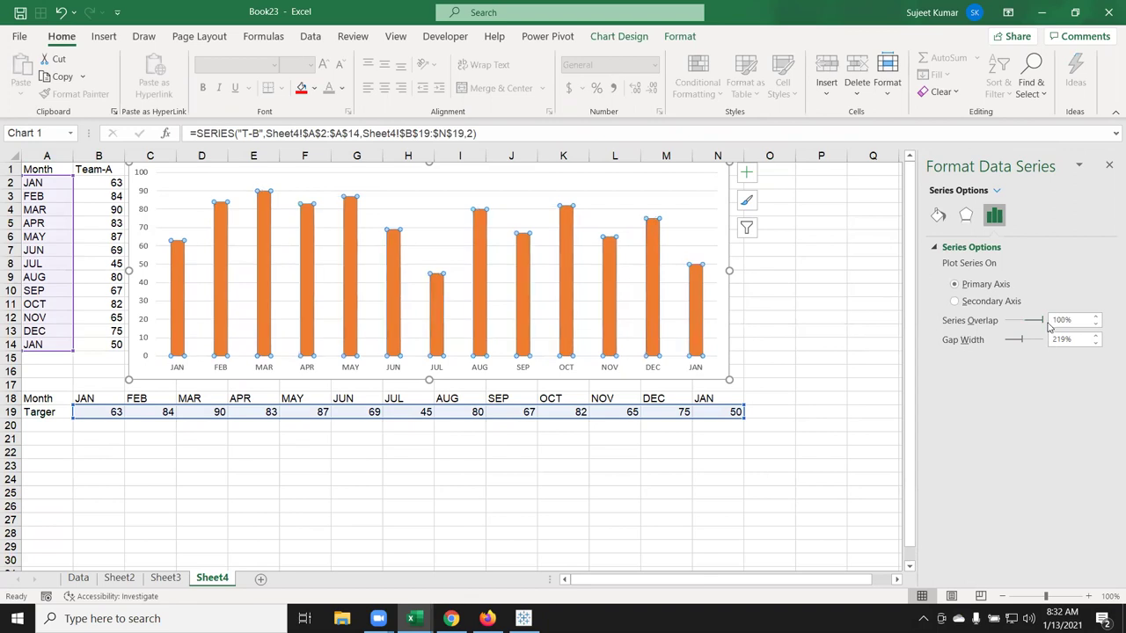
pyautogui.click(939, 216)
pyautogui.click(940, 217)
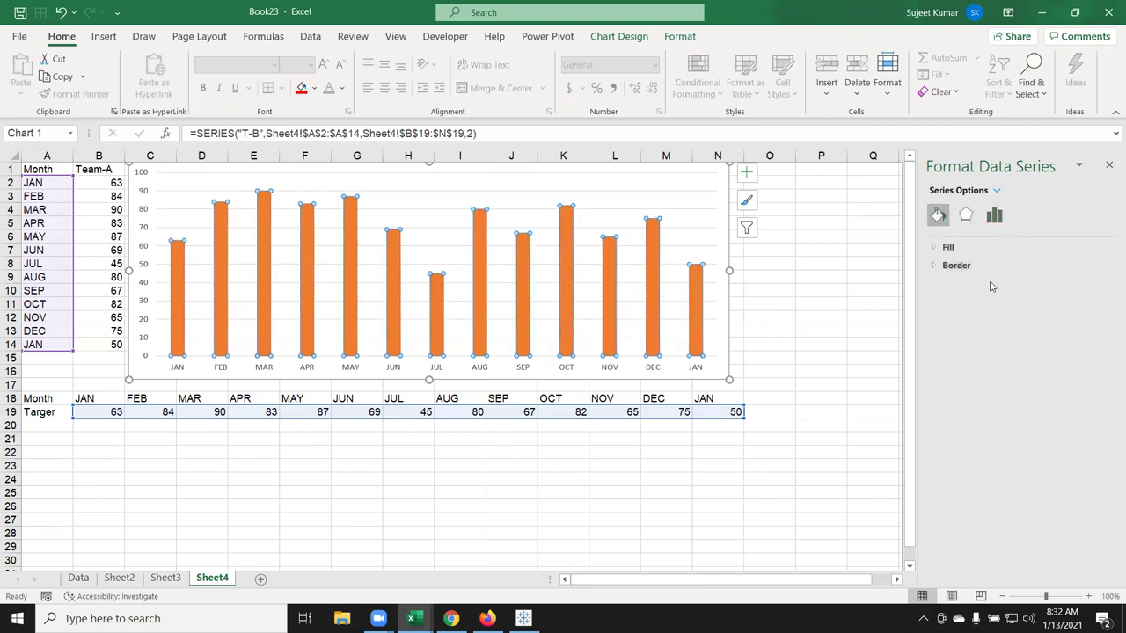
pyautogui.click(971, 251)
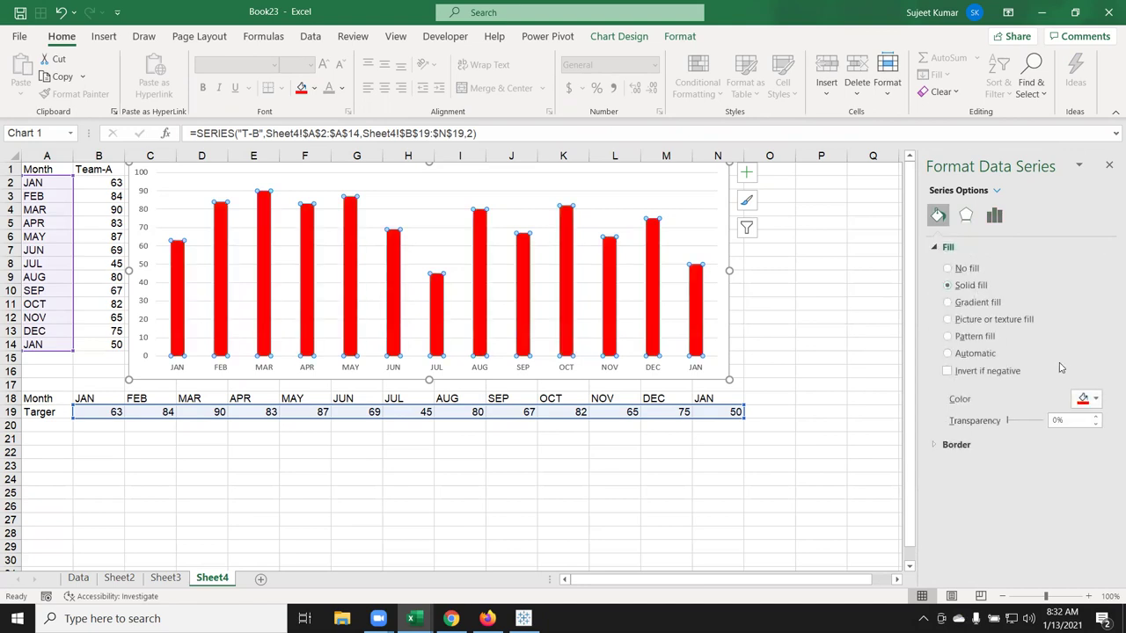
pyautogui.click(1095, 401)
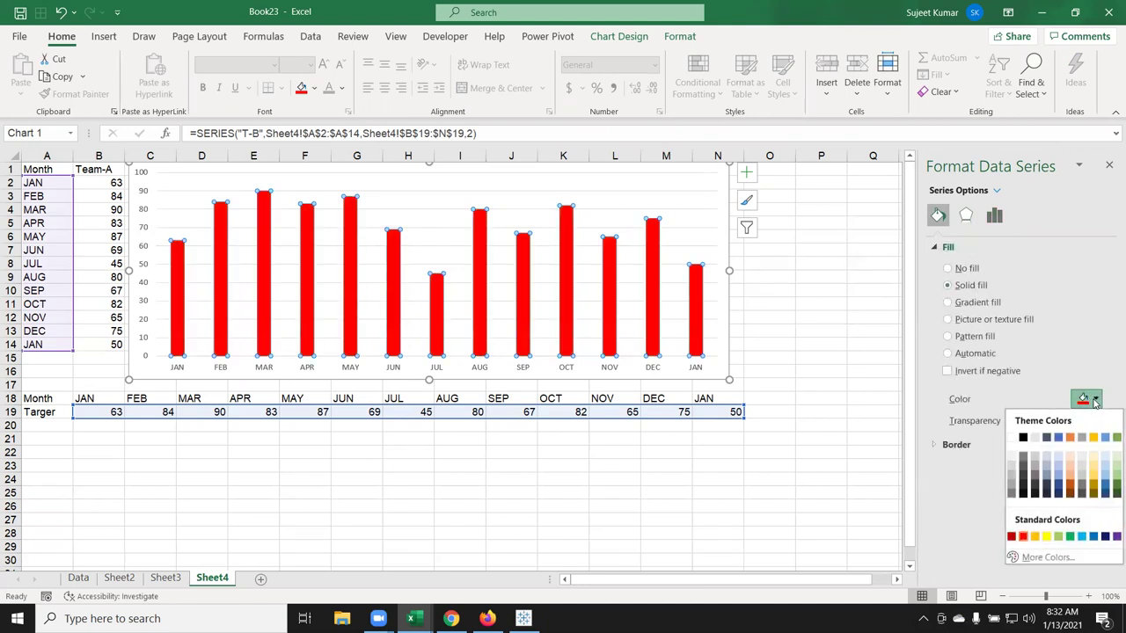
pyautogui.click(1024, 438)
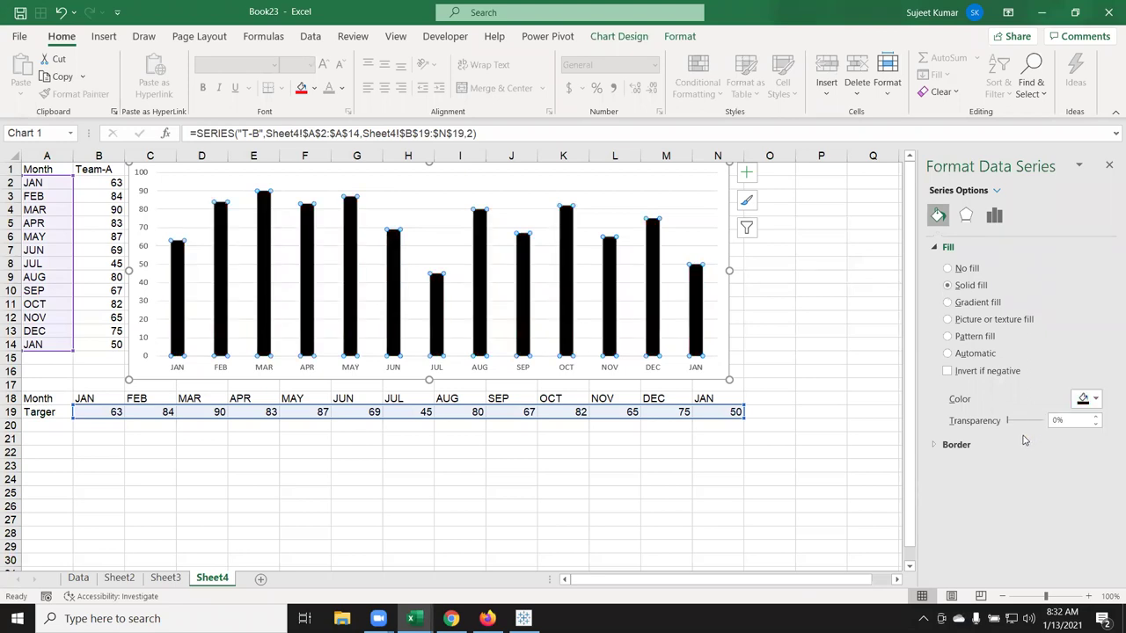
pyautogui.moveTo(1010, 425); pyautogui.dragTo(1010, 425)
# Edit the target series' SERIES formula so it plots first, order 1
pyautogui.moveTo(651, 350)
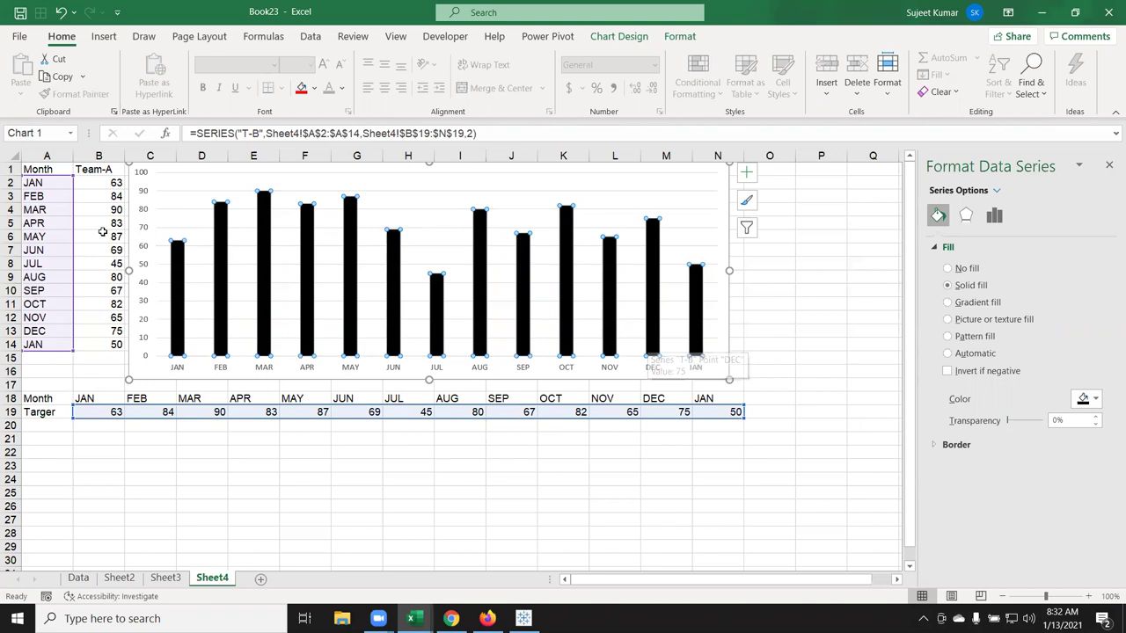
pyautogui.moveTo(184, 304)
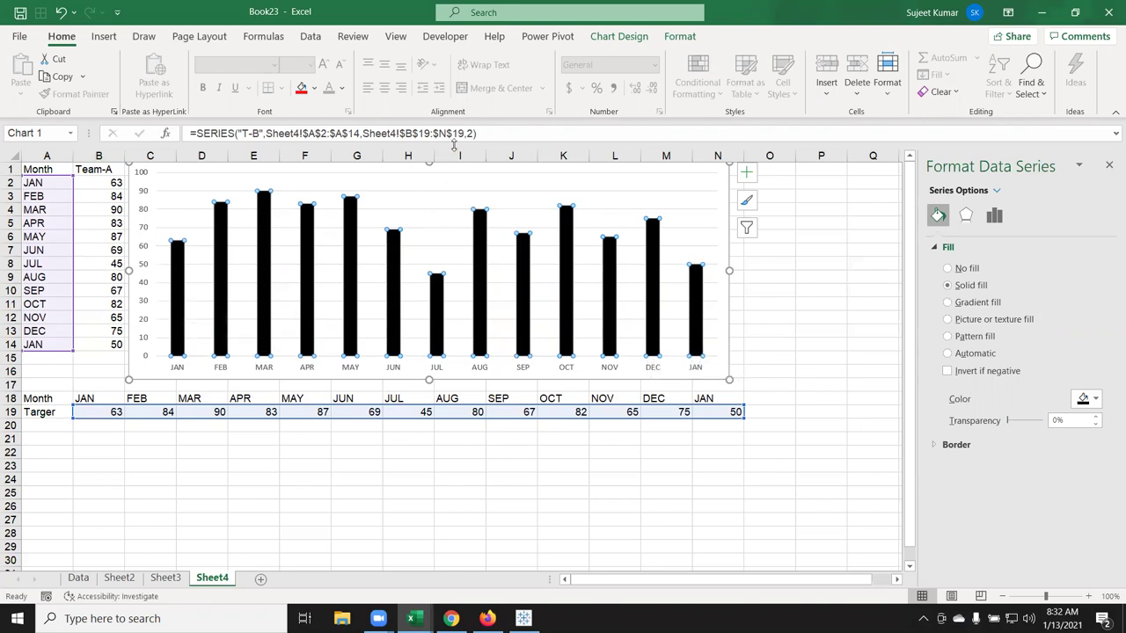
pyautogui.click(472, 133)
pyautogui.press('BackSpace')
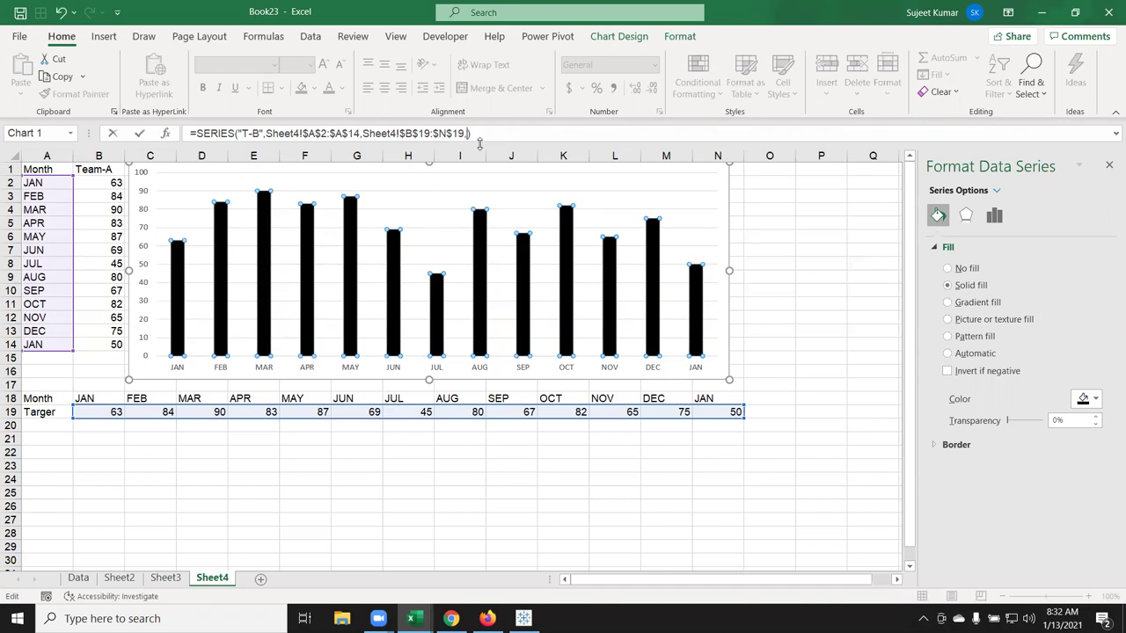
pyautogui.write('1')
pyautogui.press('Return')
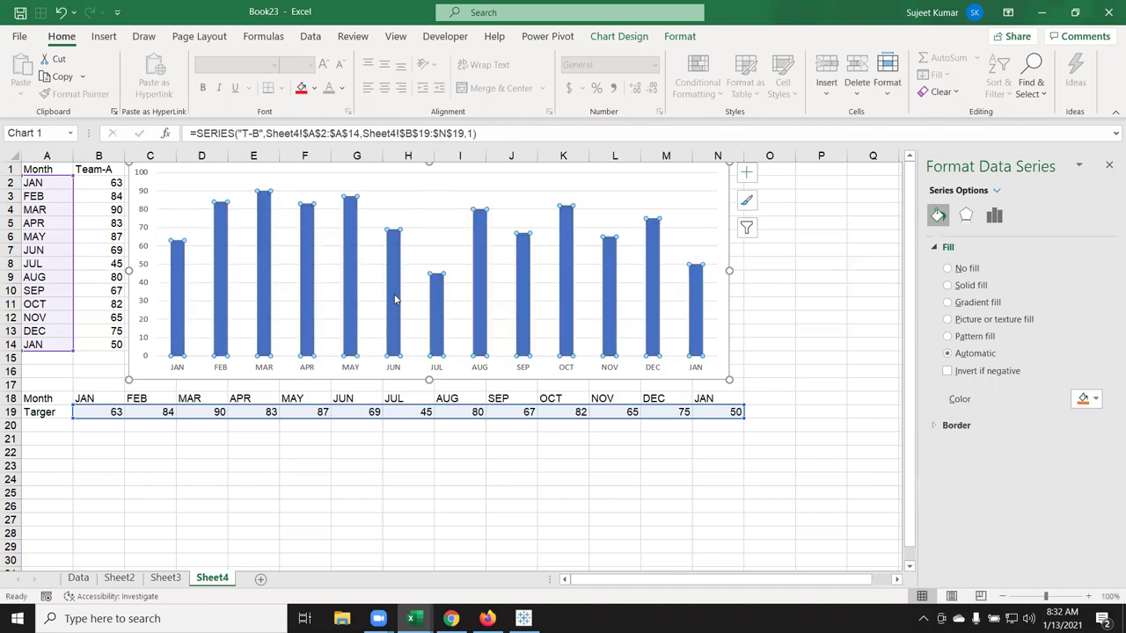
# Give the Team-A bars a solid grey fill
pyautogui.click(353, 297)
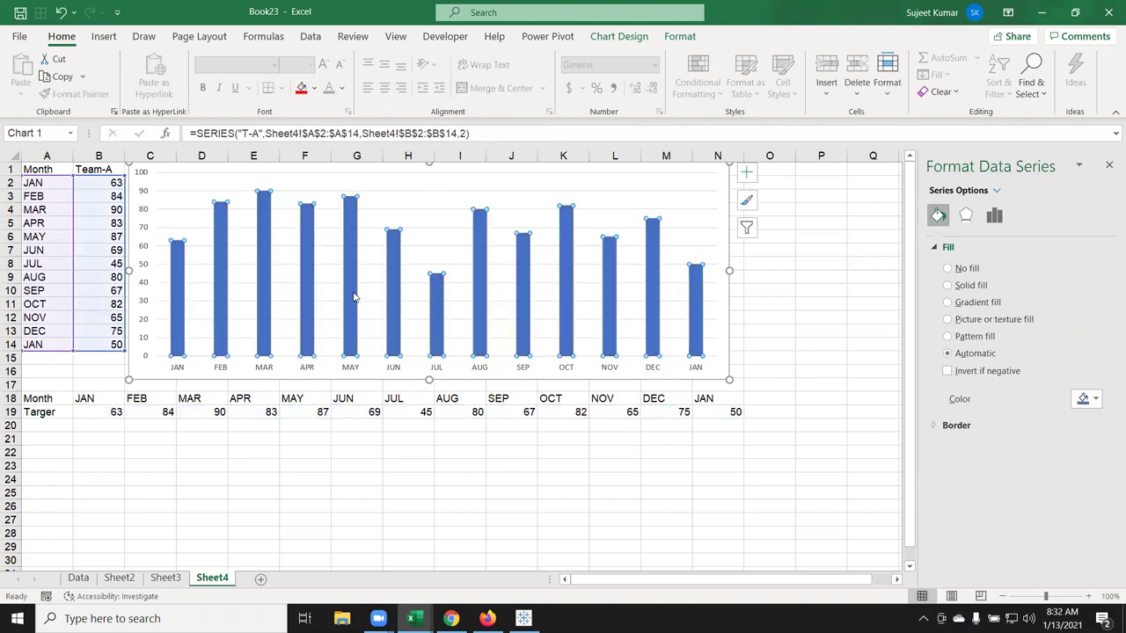
pyautogui.moveTo(347, 298)
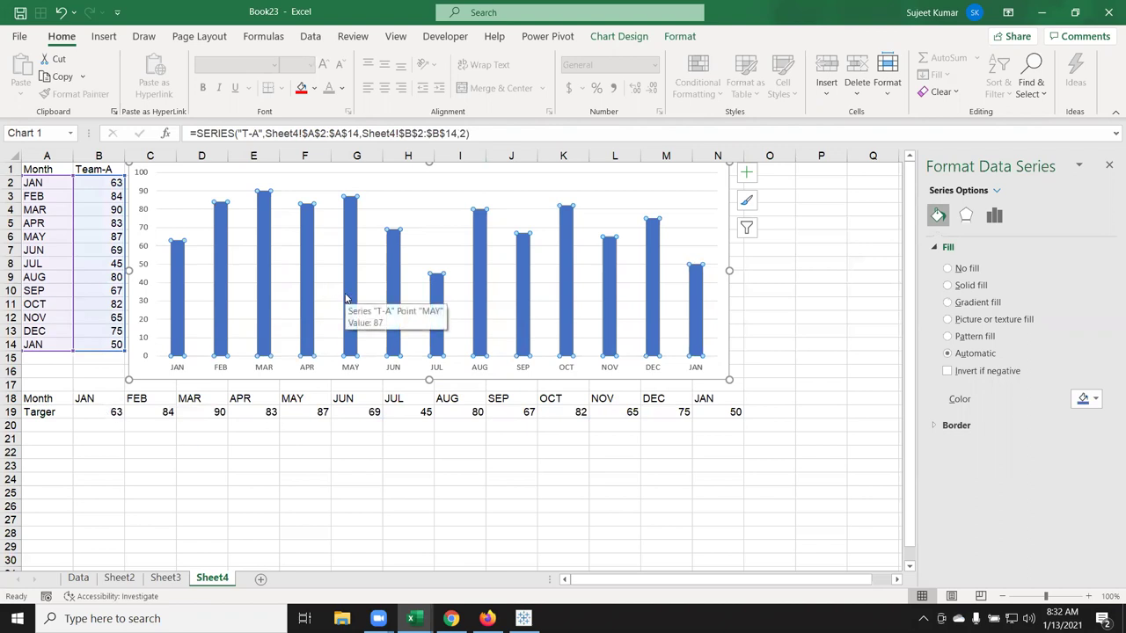
pyautogui.click(948, 285)
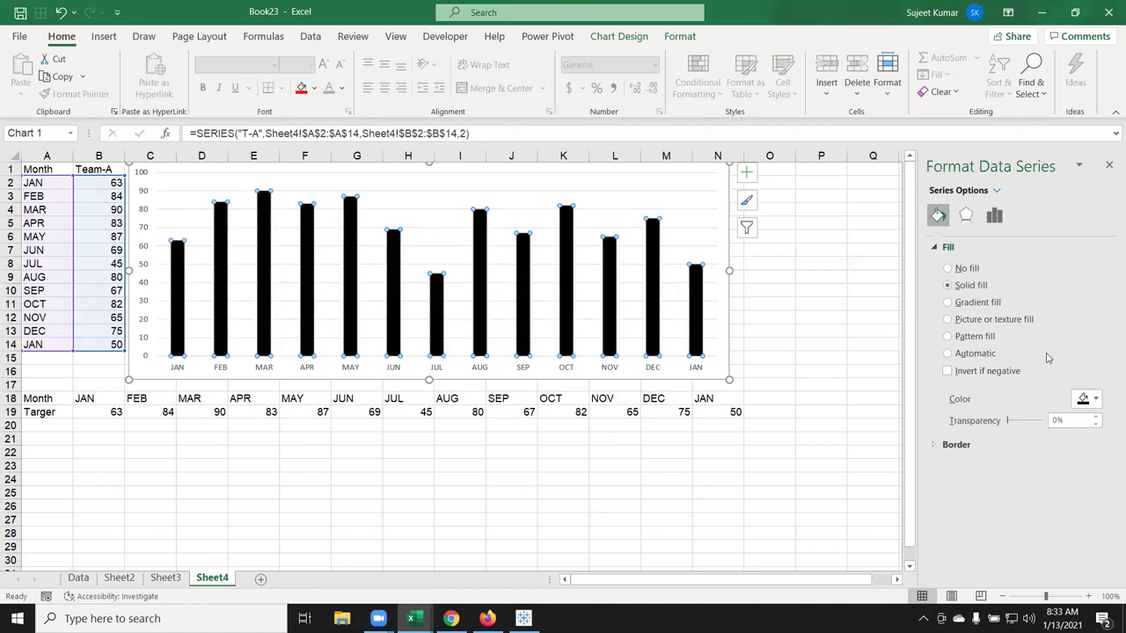
pyautogui.click(1084, 398)
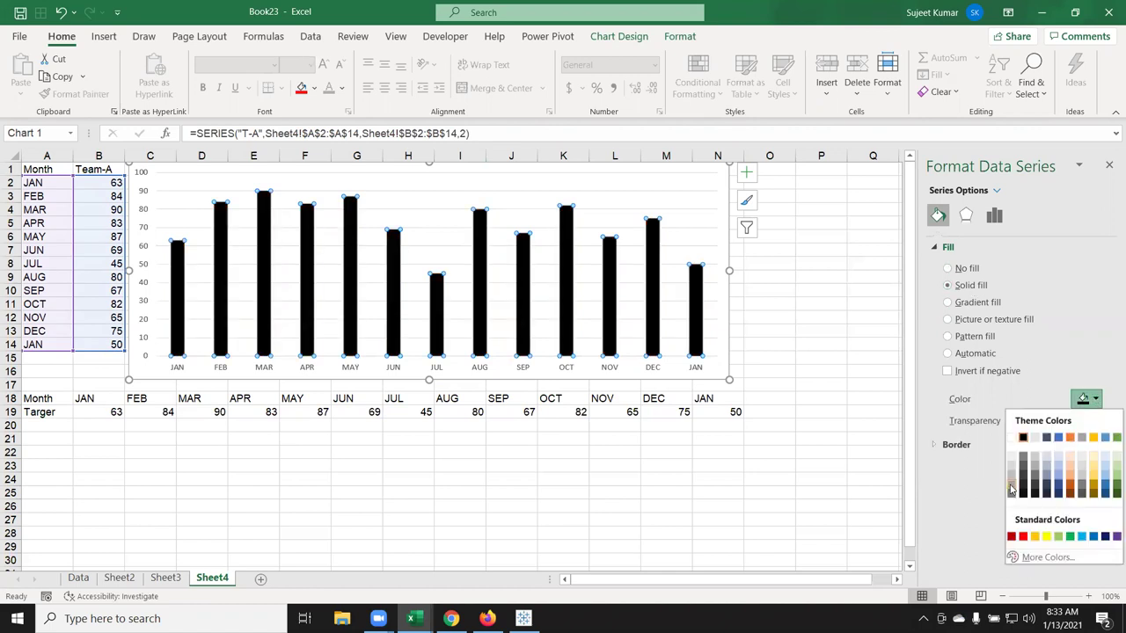
pyautogui.click(1010, 489)
# Enter the JAN target of 80 in B19
pyautogui.click(558, 465)
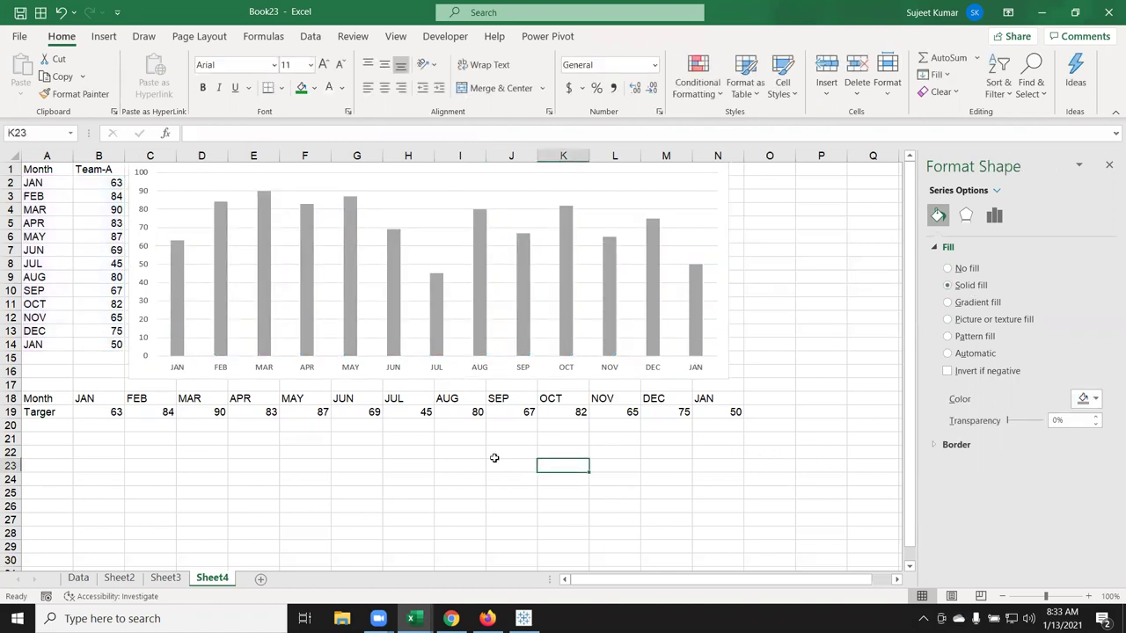
pyautogui.click(115, 414)
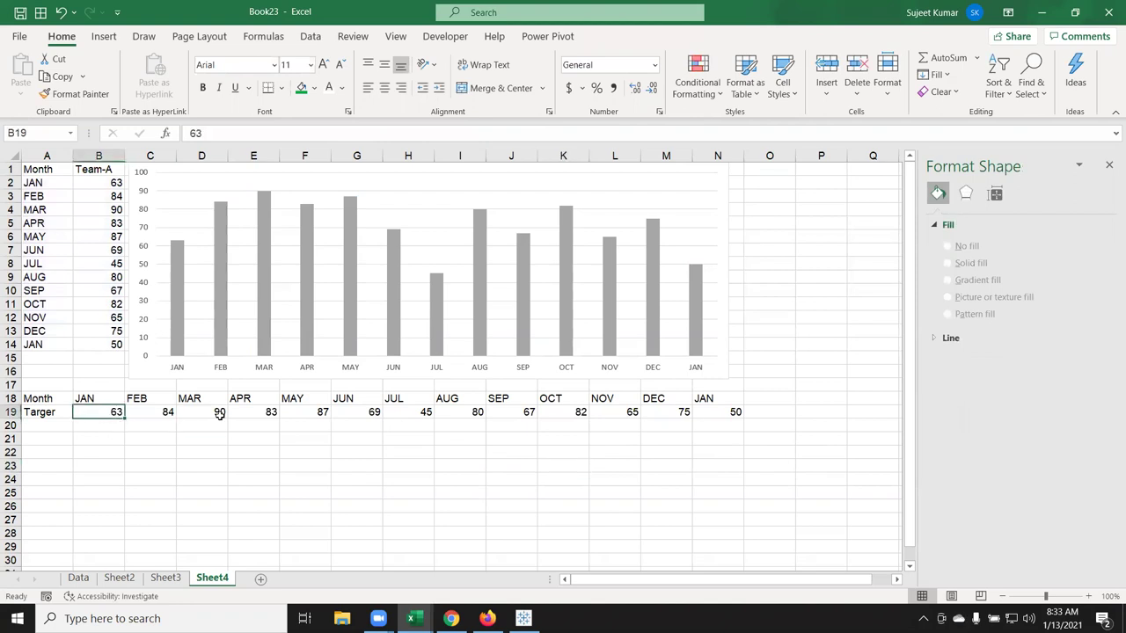
pyautogui.write('80')
pyautogui.press('Tab')
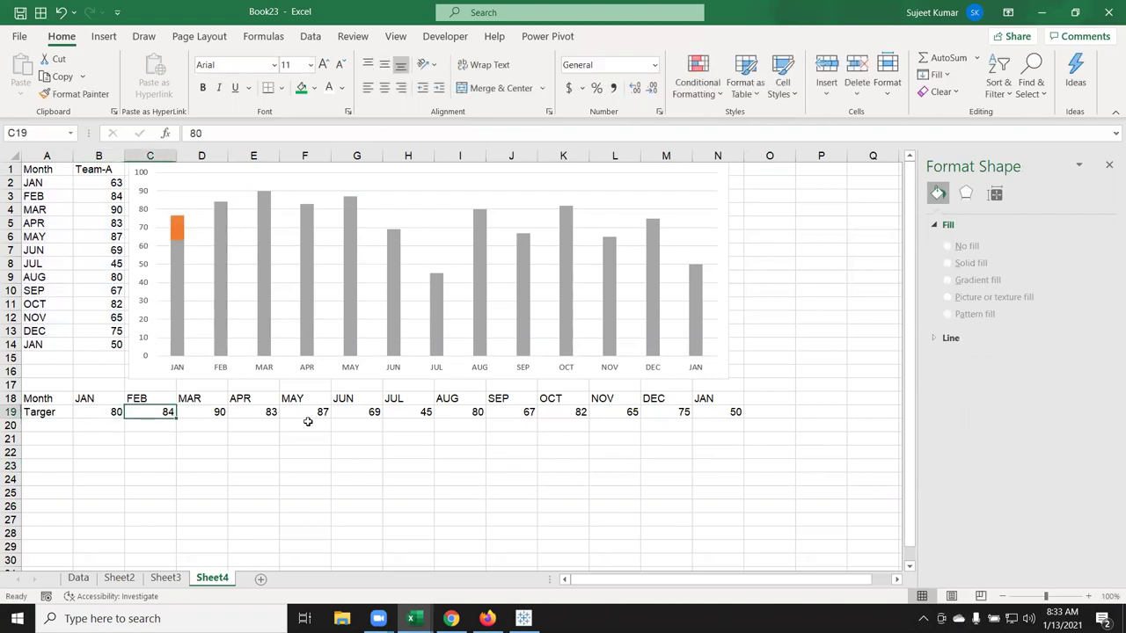
pyautogui.press('Left')
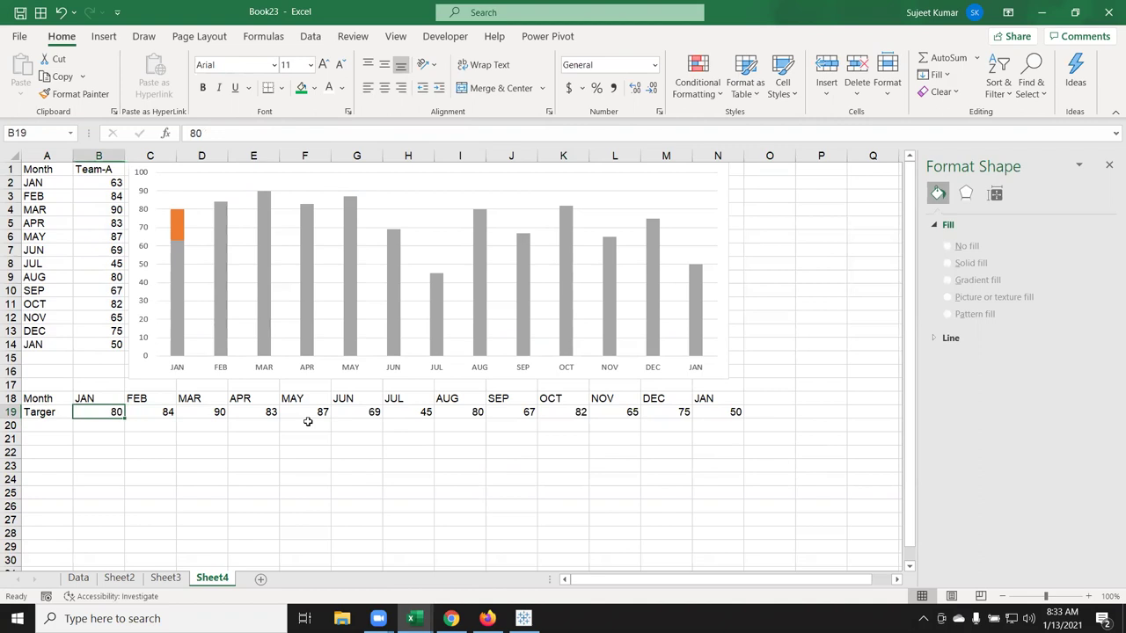
# Set the target series fill colour to black
pyautogui.click(180, 224)
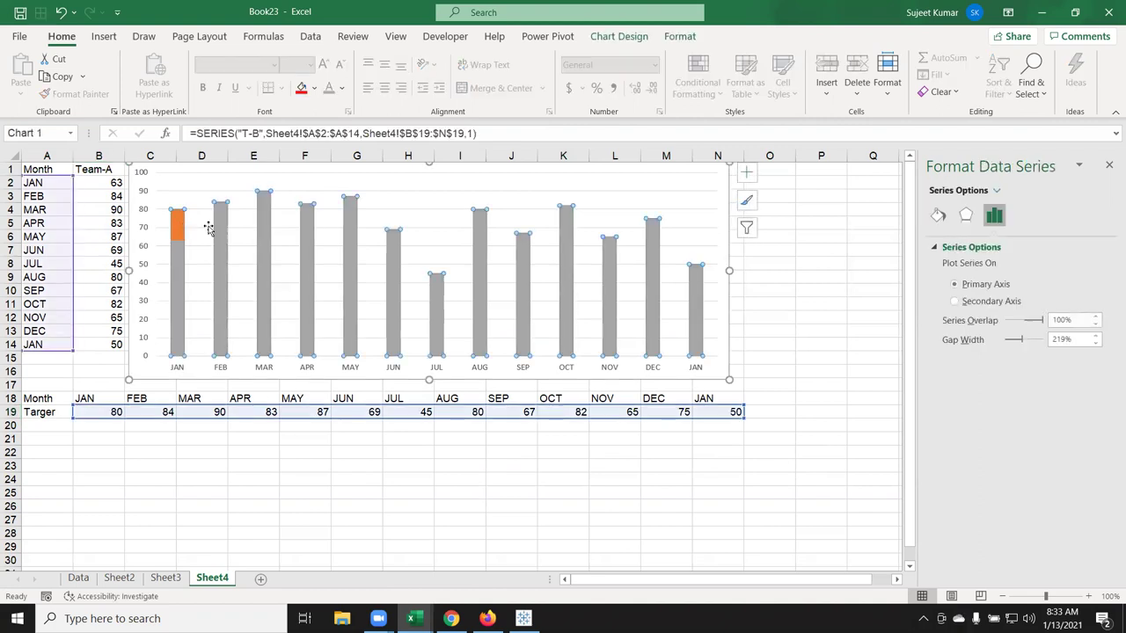
pyautogui.click(937, 220)
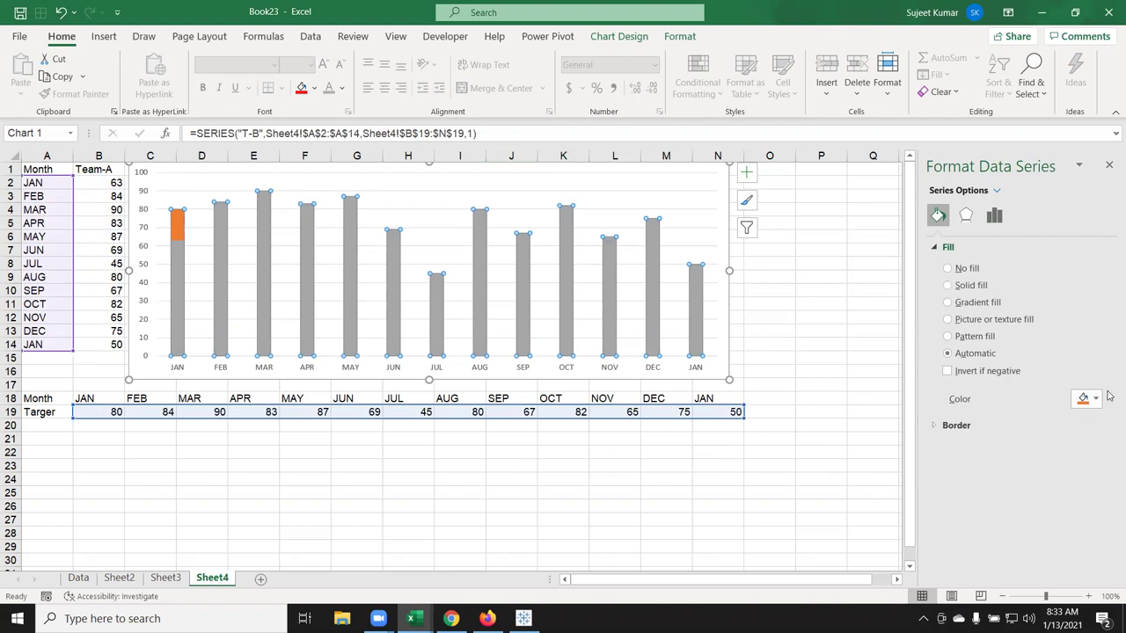
pyautogui.click(1095, 402)
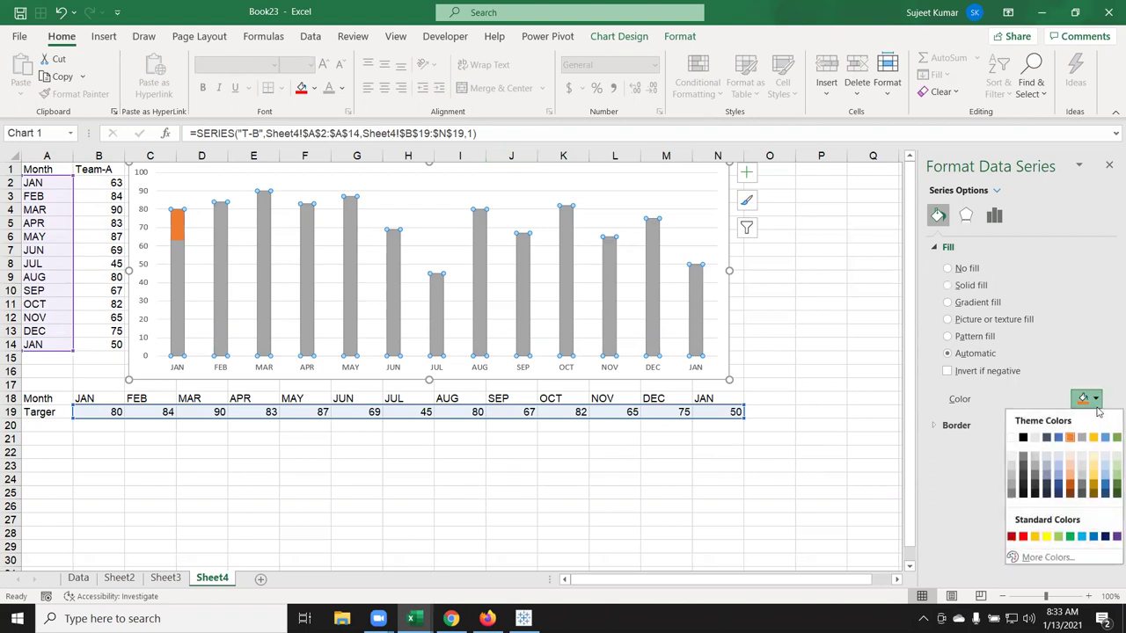
pyautogui.click(1023, 438)
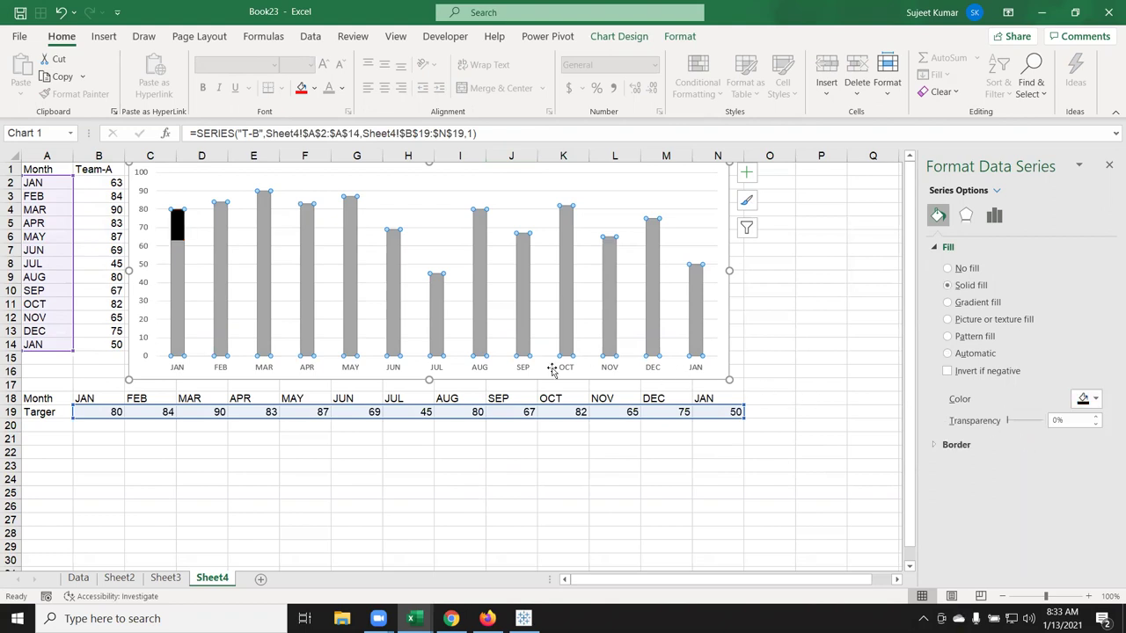
pyautogui.click(341, 476)
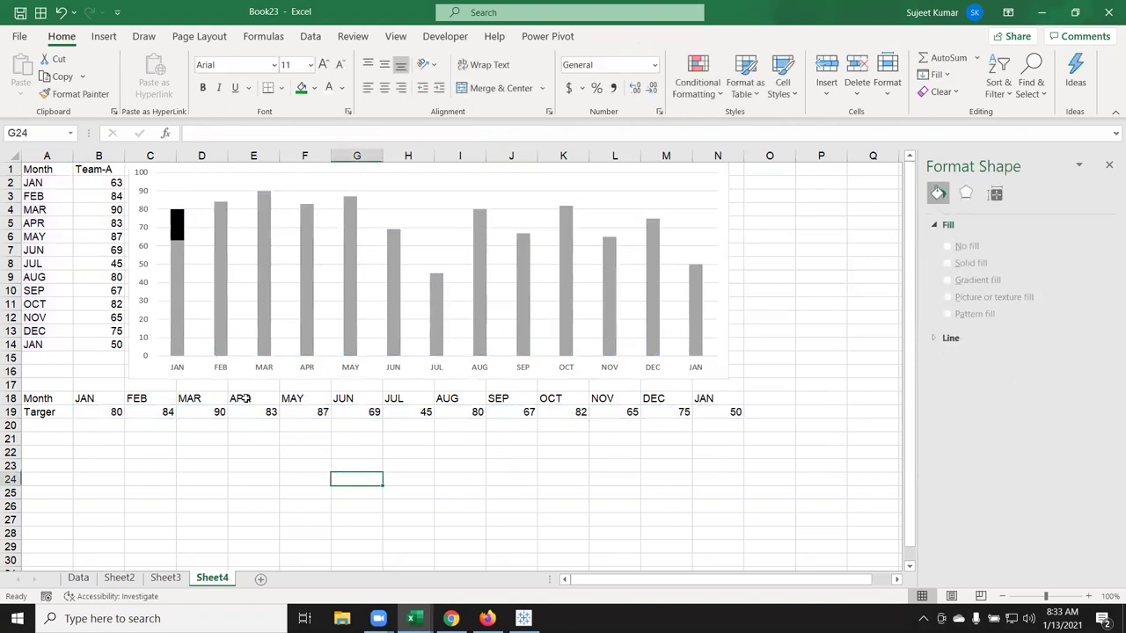
# Enter the FEB and MAR targets, 95 and 100, in C19 and D19
pyautogui.click(164, 413)
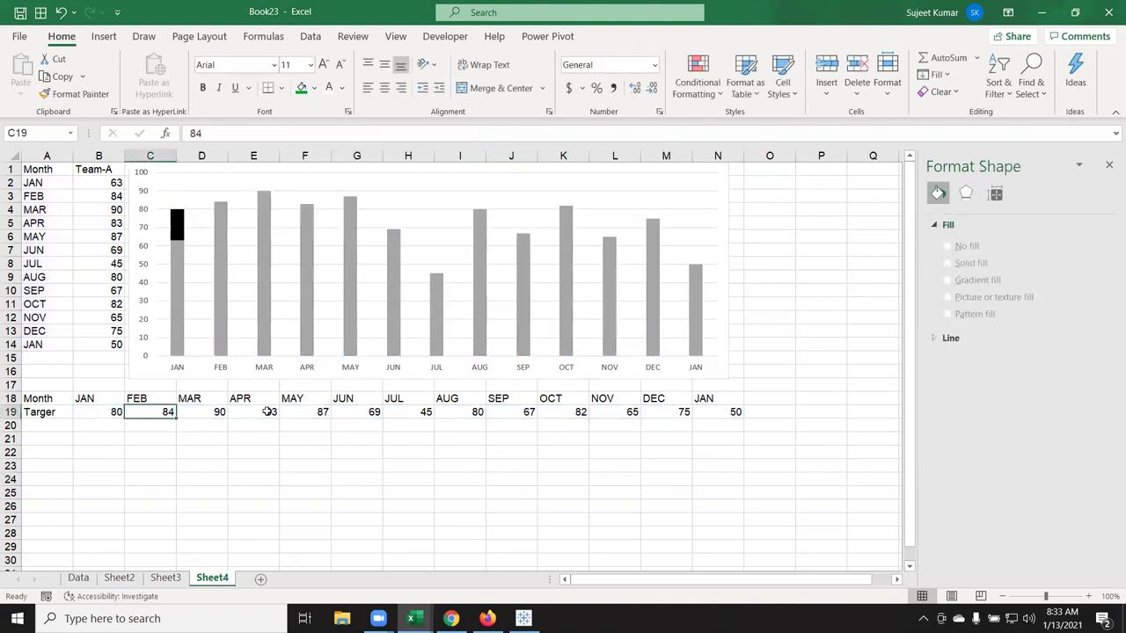
pyautogui.write('95')
pyautogui.press('Return')
pyautogui.press('Up')
pyautogui.press('Right')
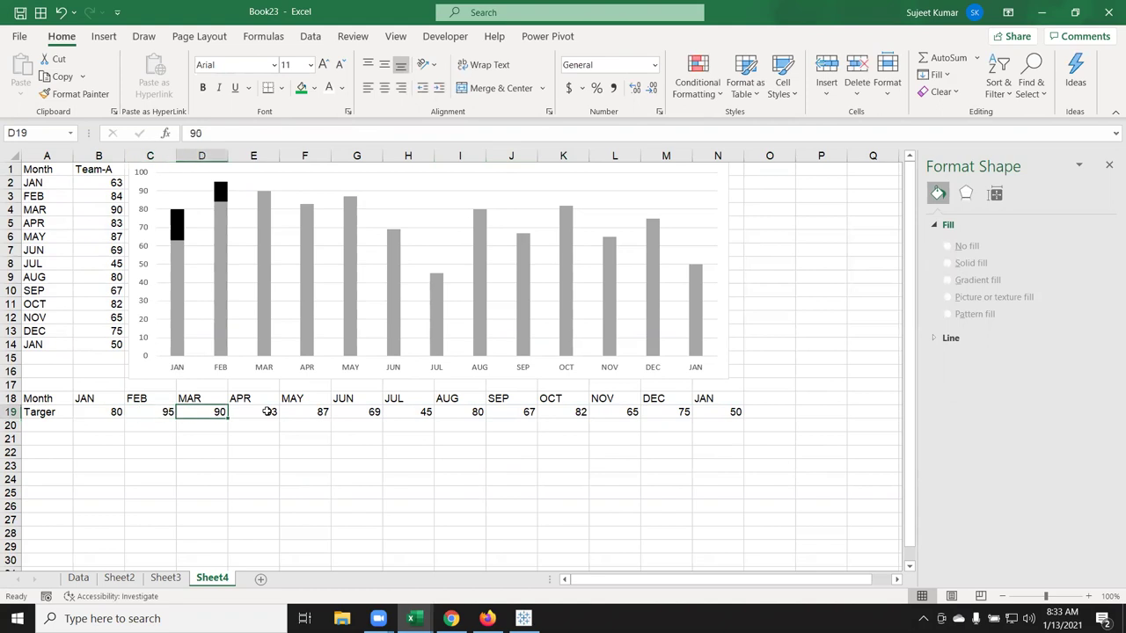
pyautogui.write('100')
pyautogui.press('Right')
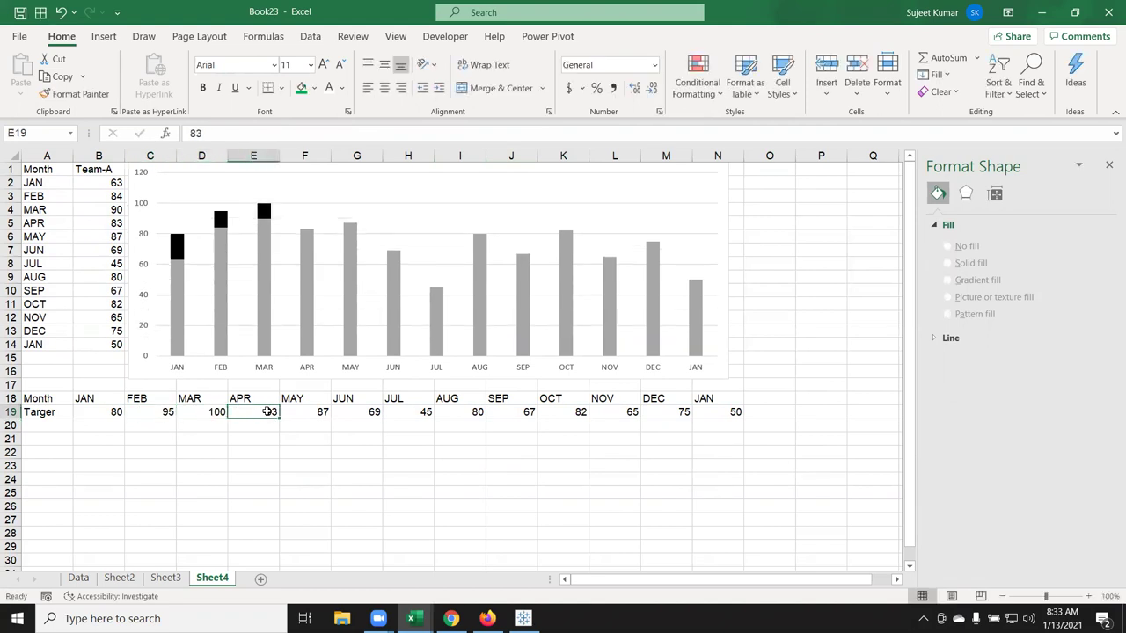
pyautogui.write('65')
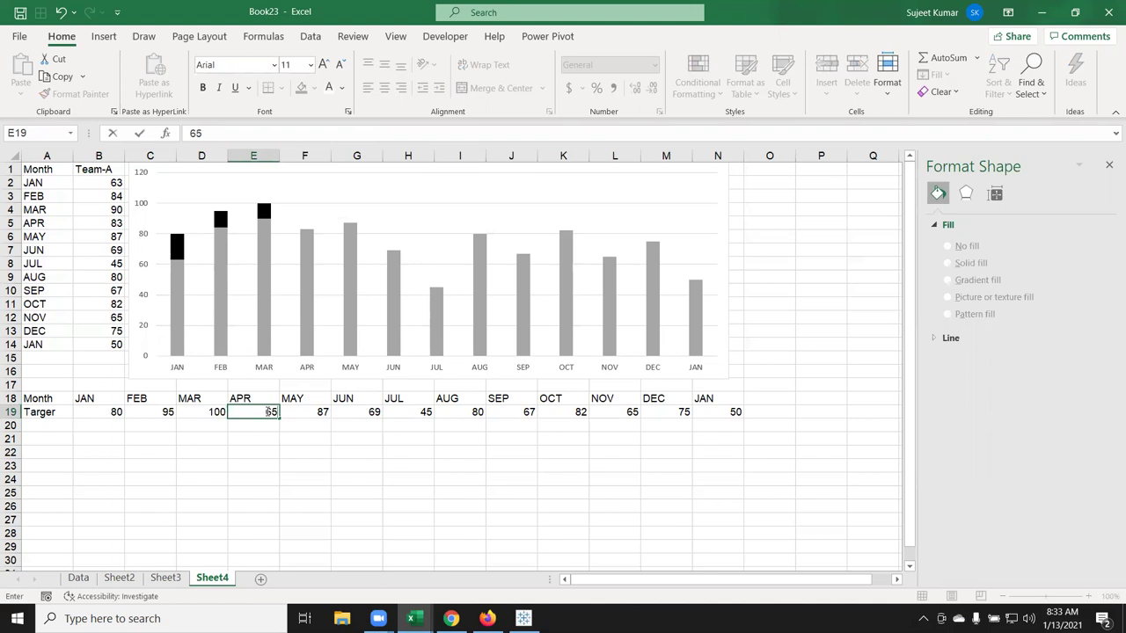
pyautogui.press('Escape')
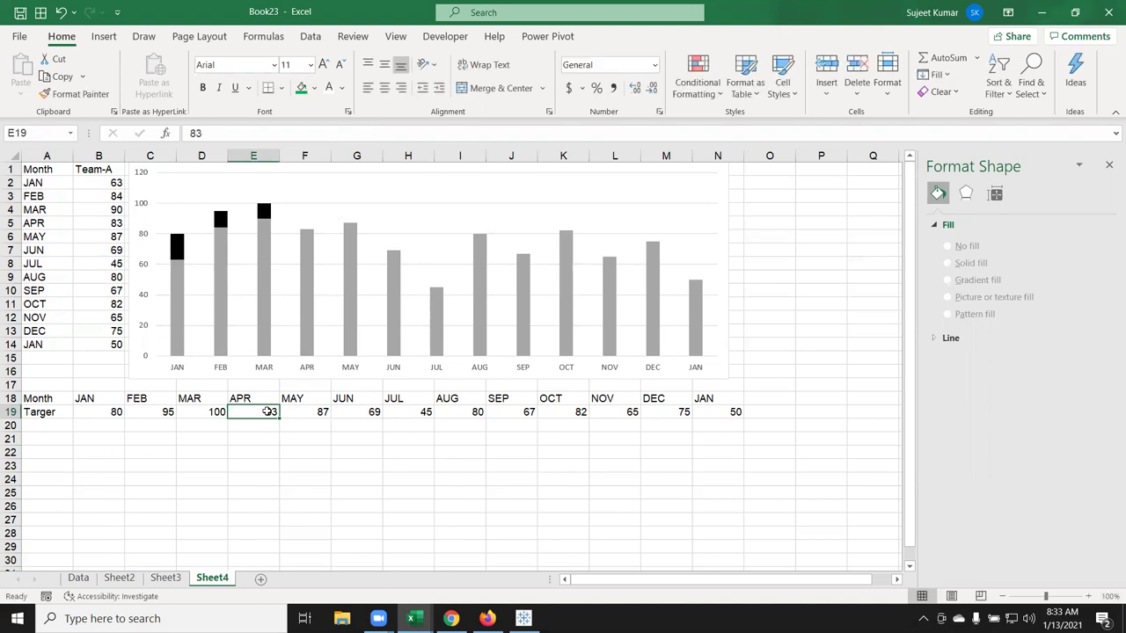
# Set Team-A's MAY and JUN values to 40 and 62 in B6:B7
pyautogui.click(312, 417)
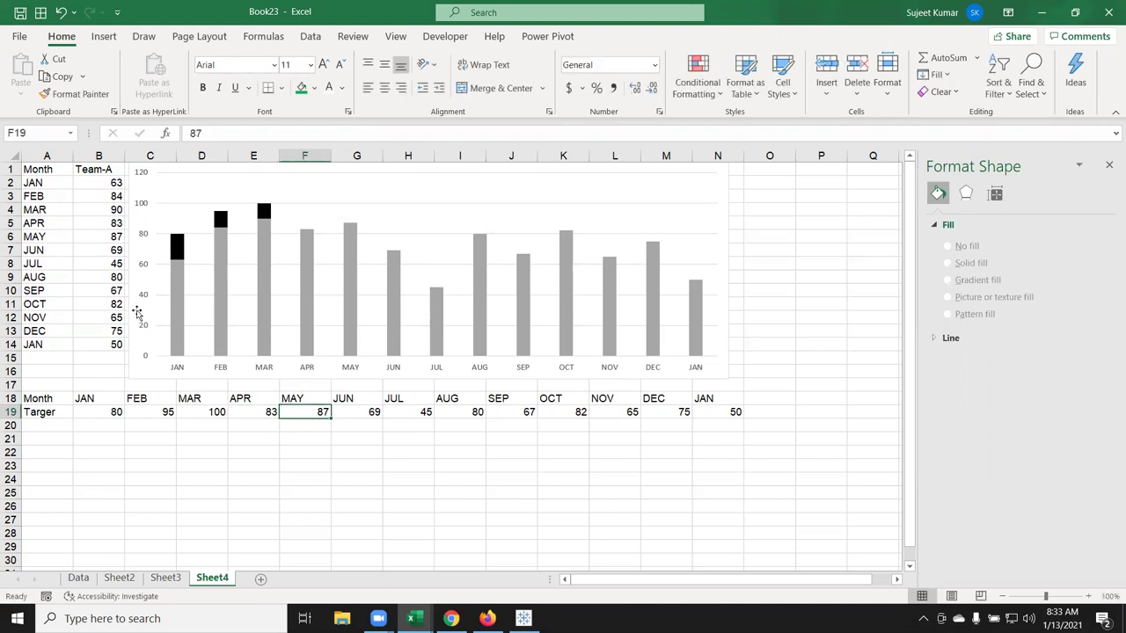
pyautogui.click(97, 211)
pyautogui.click(104, 238)
pyautogui.write('40')
pyautogui.press('Return')
pyautogui.write('62')
pyautogui.press('Return')
pyautogui.write('4')
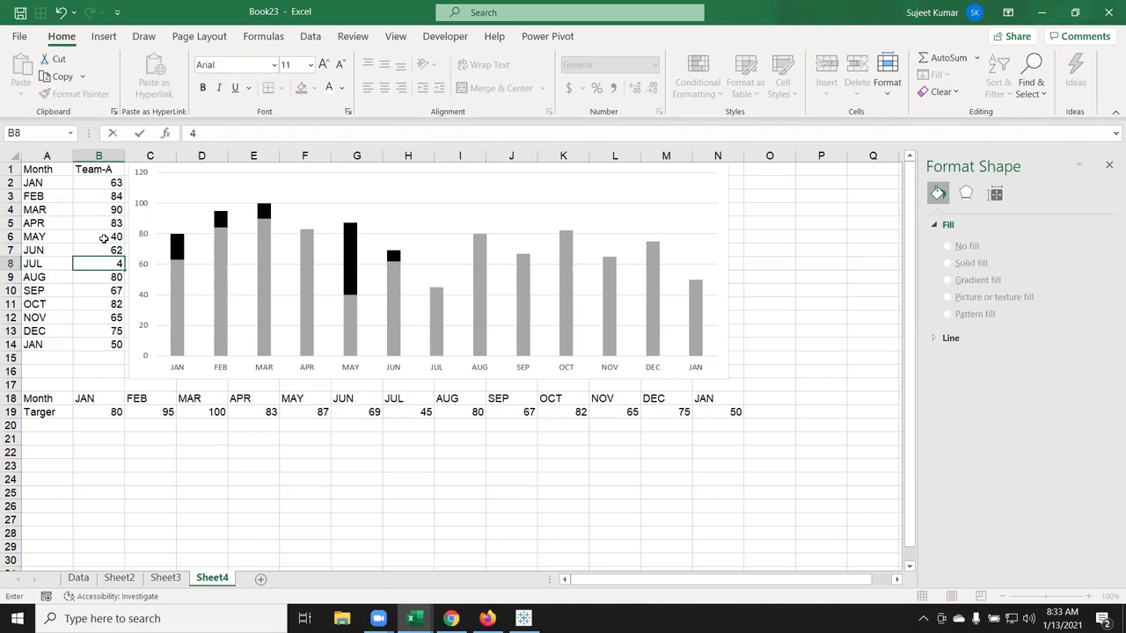
pyautogui.press('Escape')
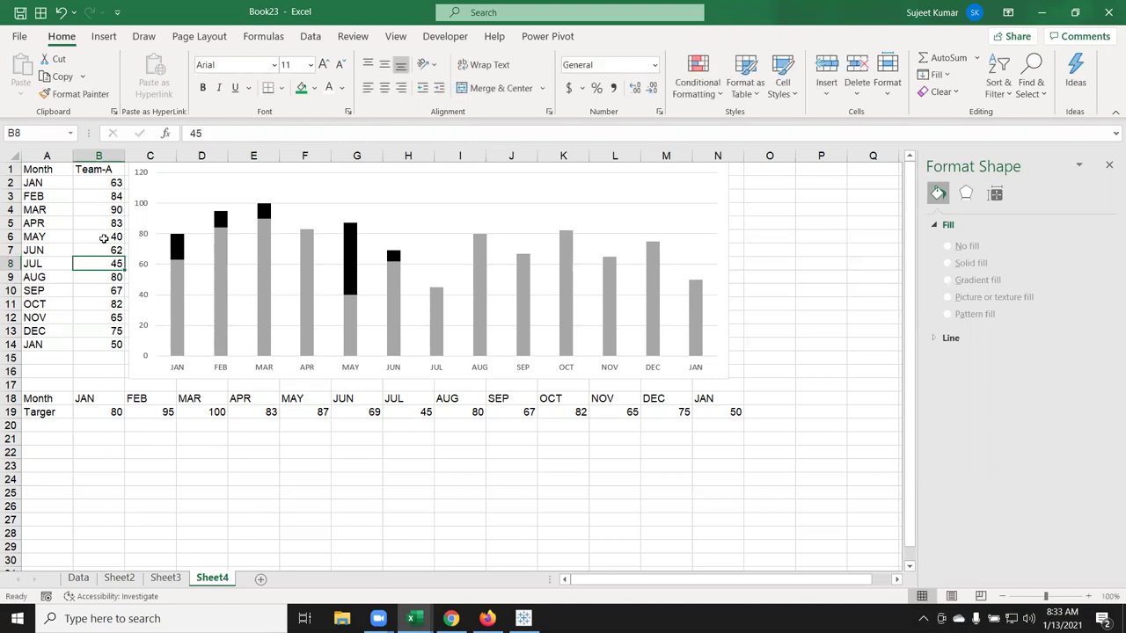
# Enter 62 in cell I20
pyautogui.click(473, 420)
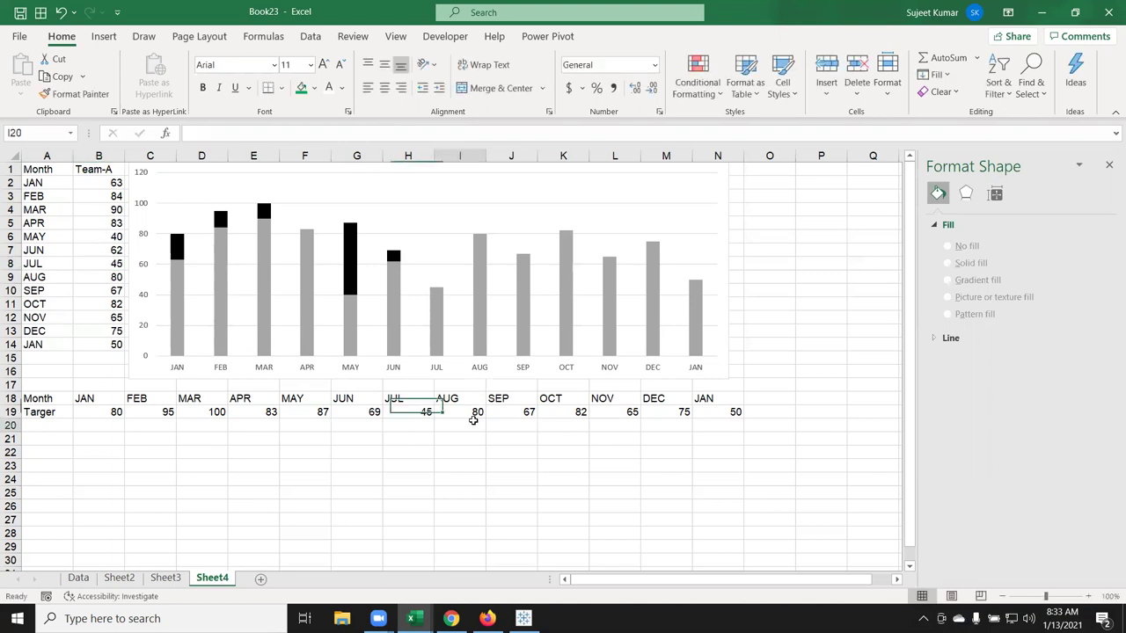
pyautogui.write('62')
pyautogui.press('Return')
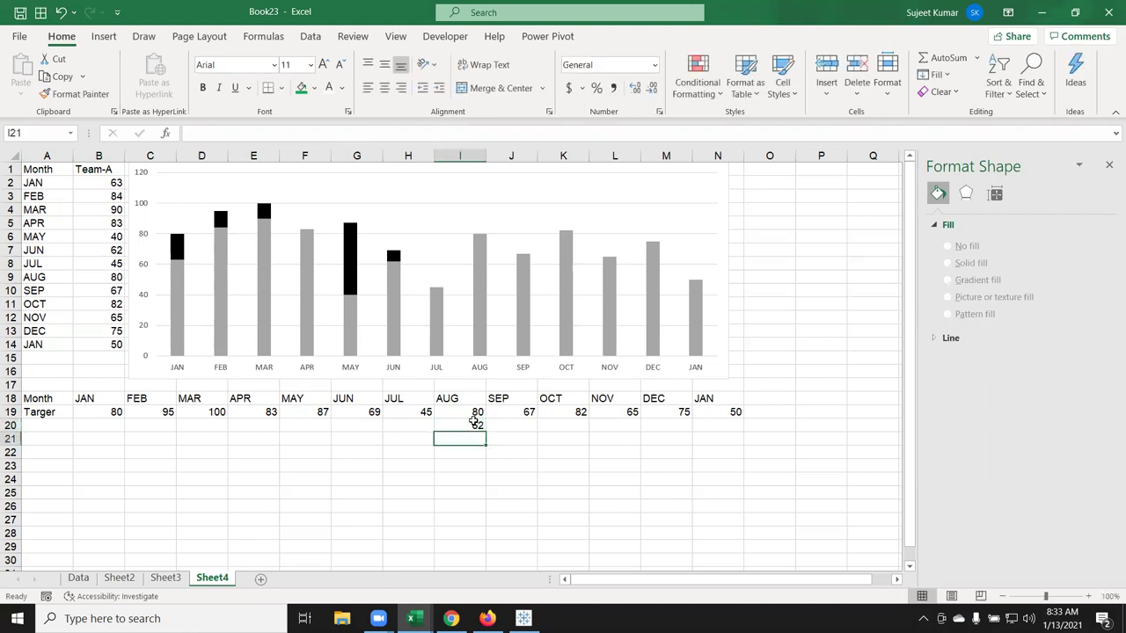
# Give the Team-A bars a lighter grey fill with partial transparency and check the result
pyautogui.click(482, 336)
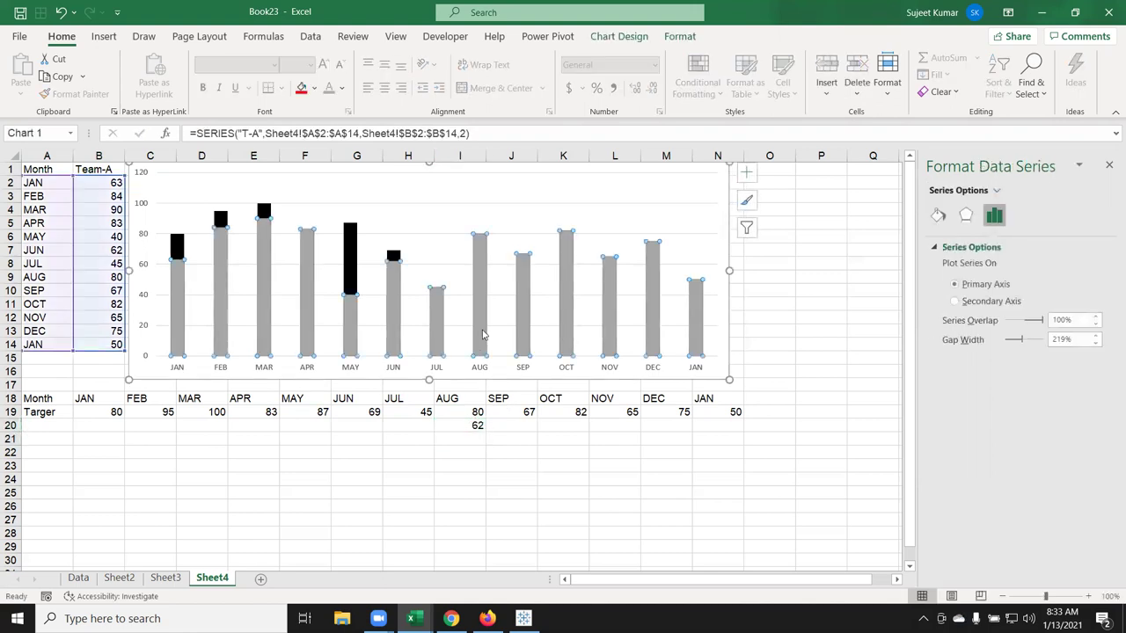
pyautogui.click(938, 216)
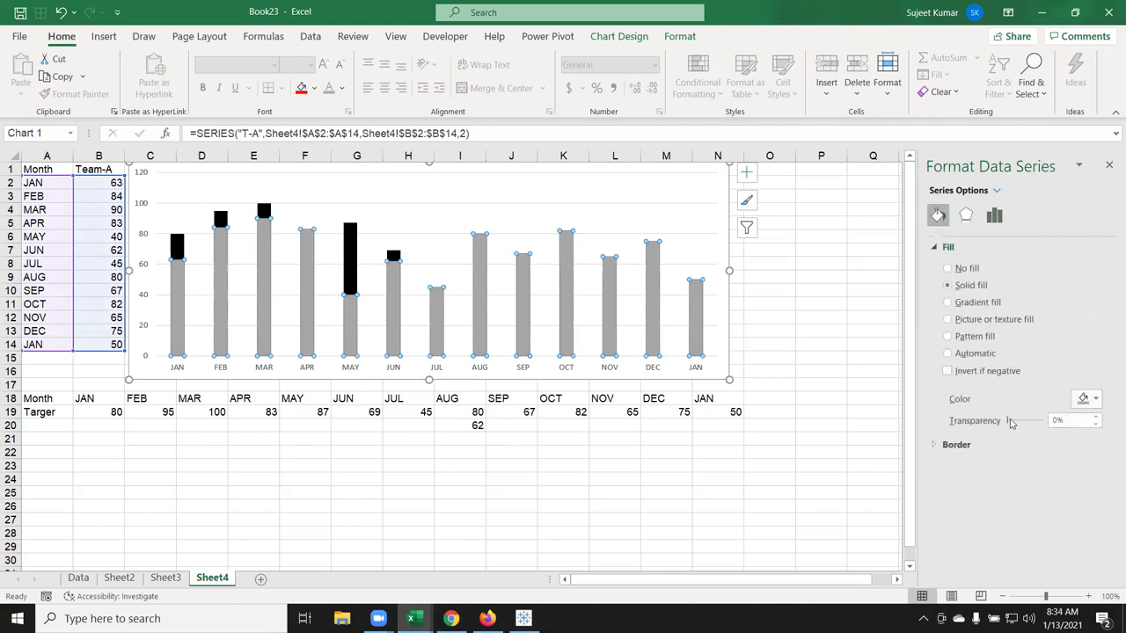
pyautogui.moveTo(1010, 422); pyautogui.dragTo(1027, 422)
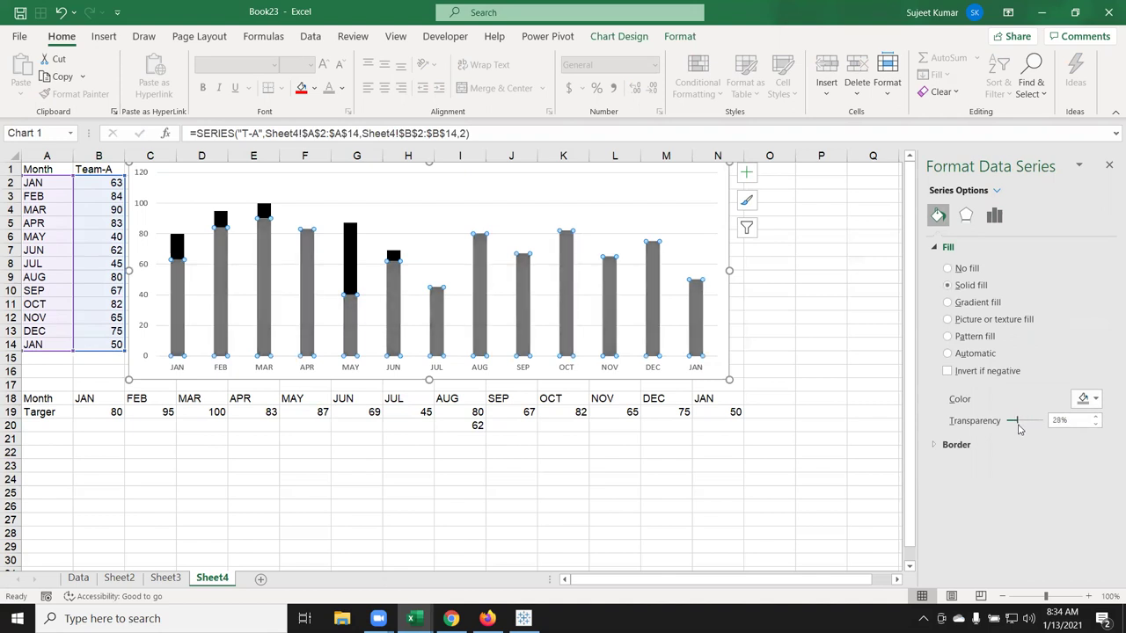
pyautogui.moveTo(1027, 426); pyautogui.dragTo(1023, 429)
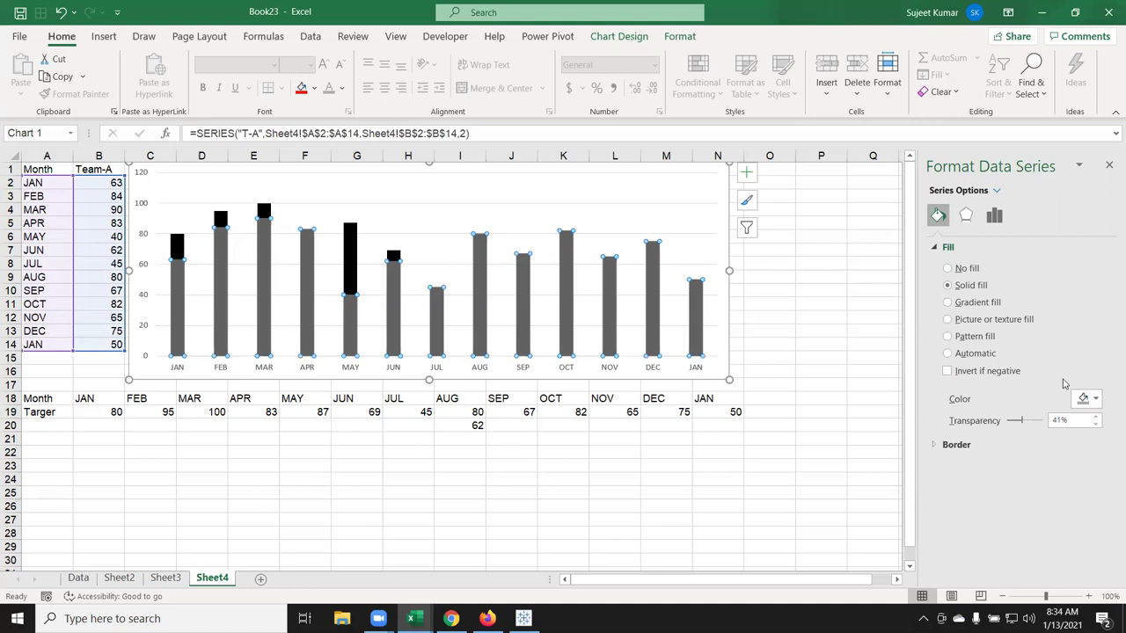
pyautogui.click(1088, 399)
pyautogui.click(1014, 466)
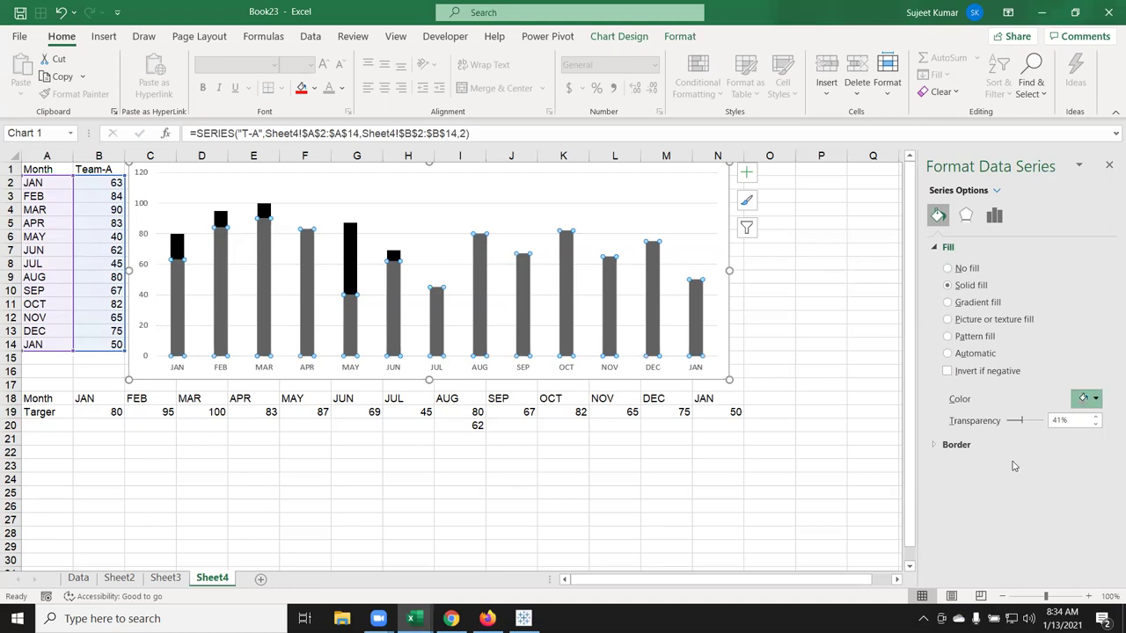
pyautogui.click(572, 475)
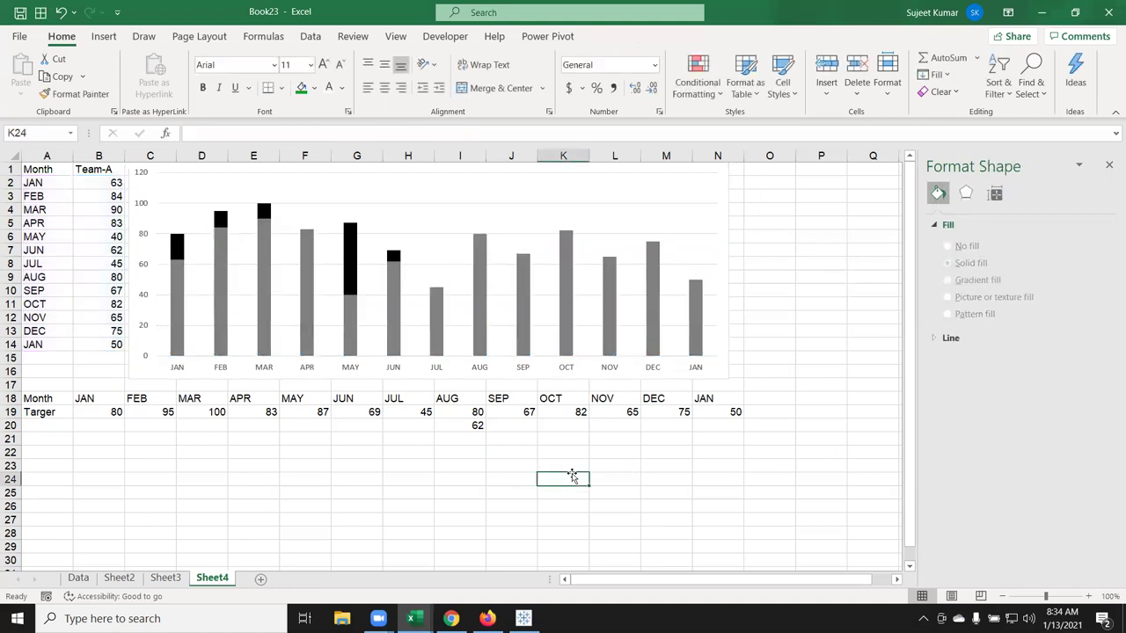
# Review Team-A's overlap settings, then try gradient and no fill before returning to solid fill
pyautogui.click(392, 298)
pyautogui.click(994, 194)
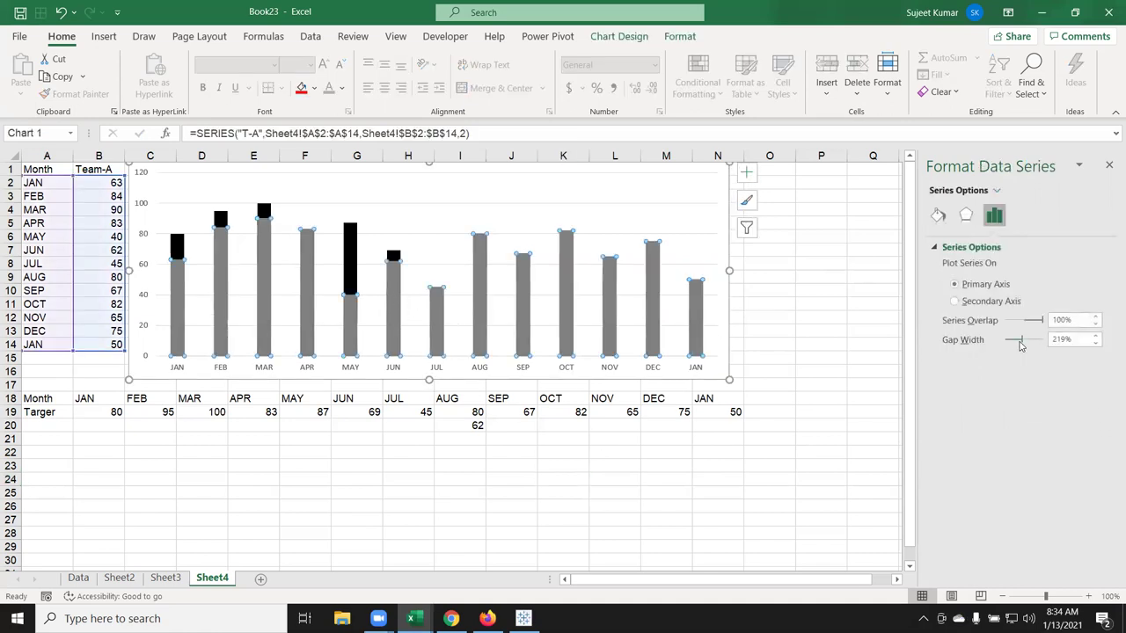
pyautogui.click(938, 215)
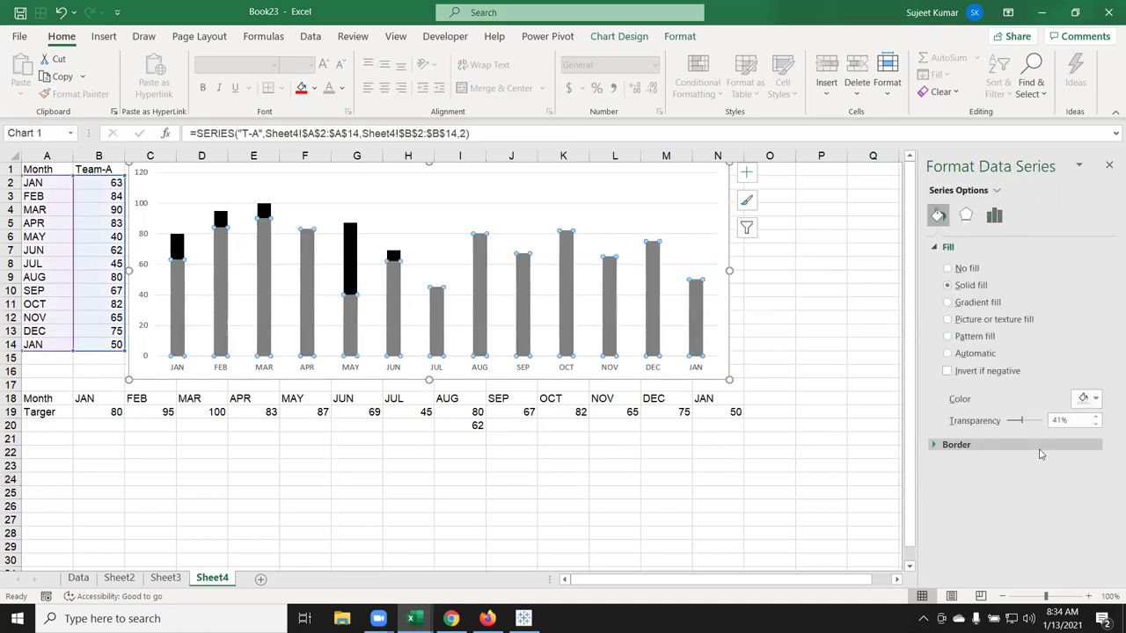
pyautogui.moveTo(1020, 425)
pyautogui.mouseDown()
pyautogui.moveTo(1029, 422)
pyautogui.moveTo(1018, 423)
pyautogui.mouseUp()
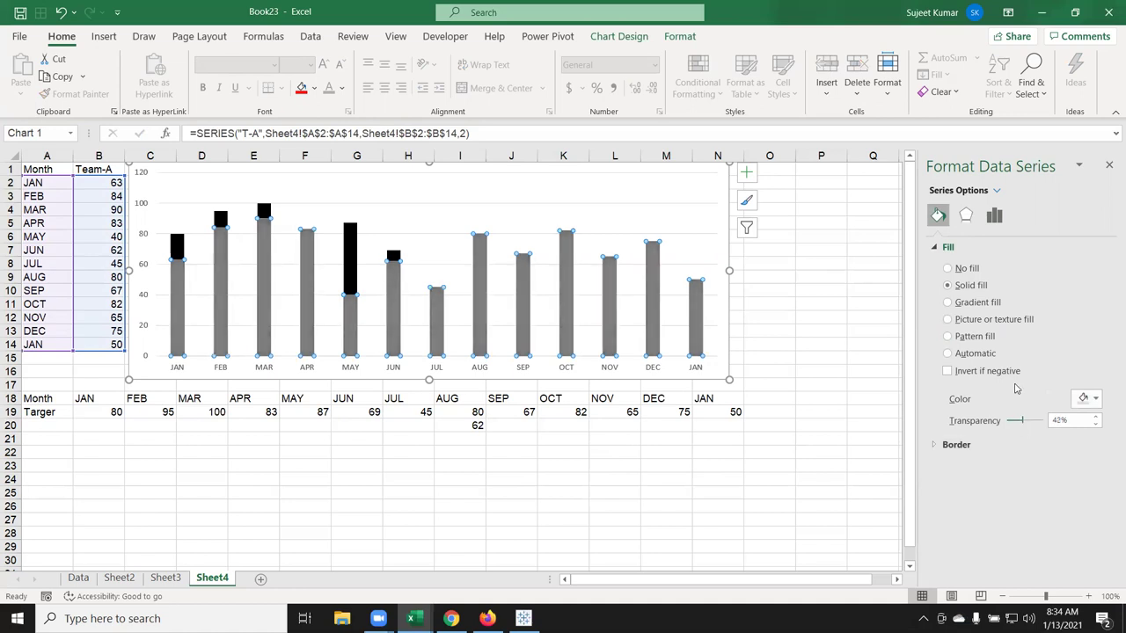
pyautogui.click(963, 304)
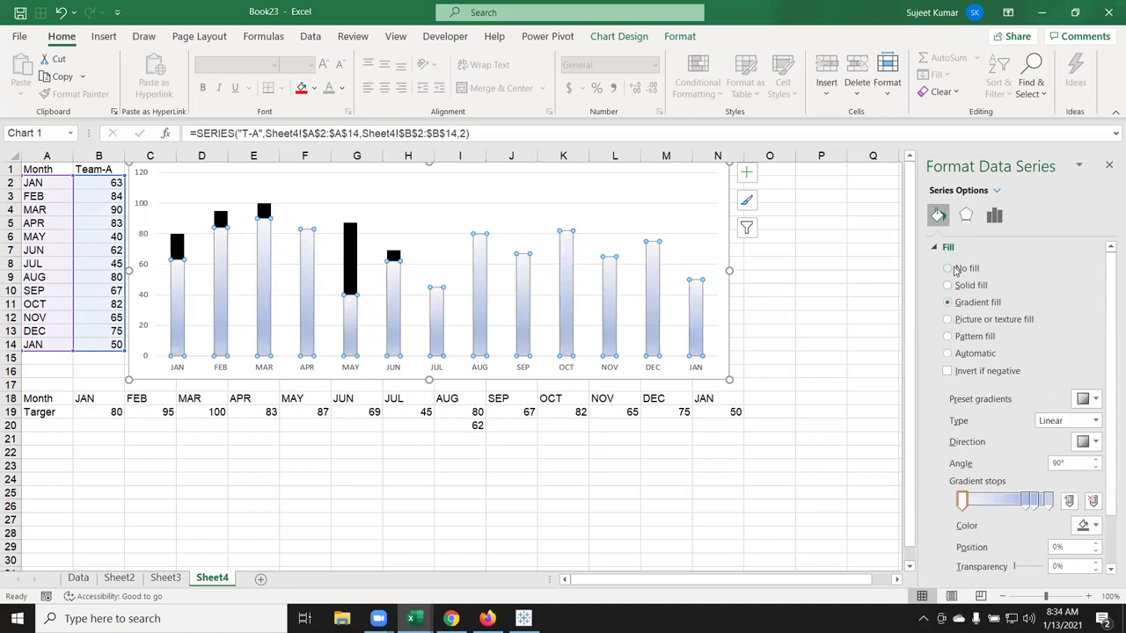
pyautogui.click(953, 269)
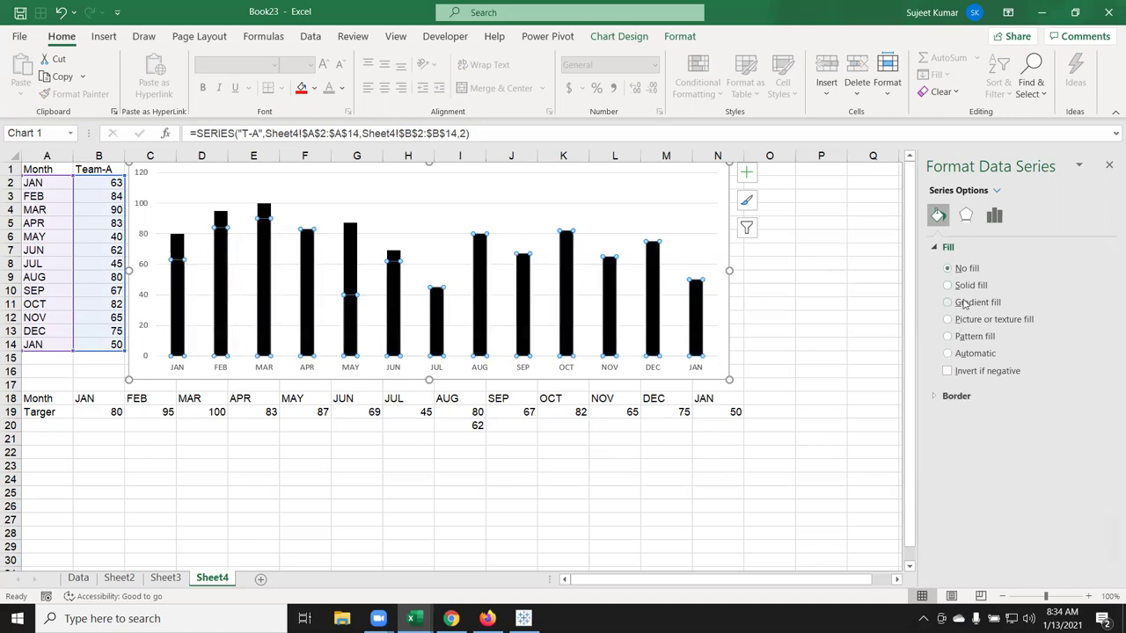
pyautogui.click(965, 286)
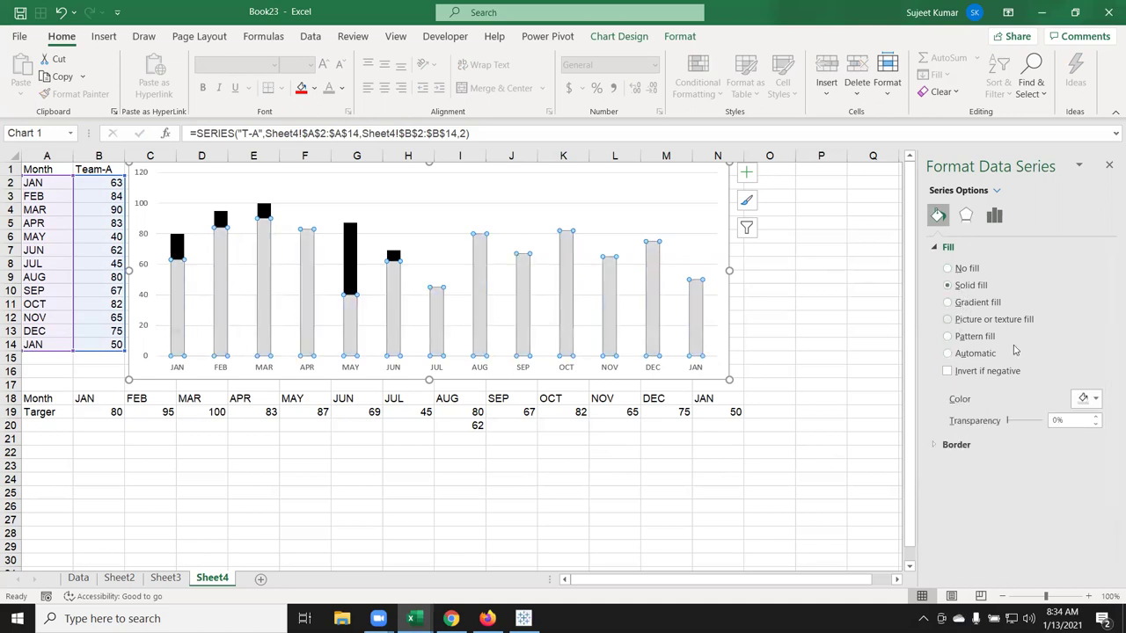
# Colour the Team-A bars green with slight transparency and view them inside the black targets
pyautogui.click(1085, 400)
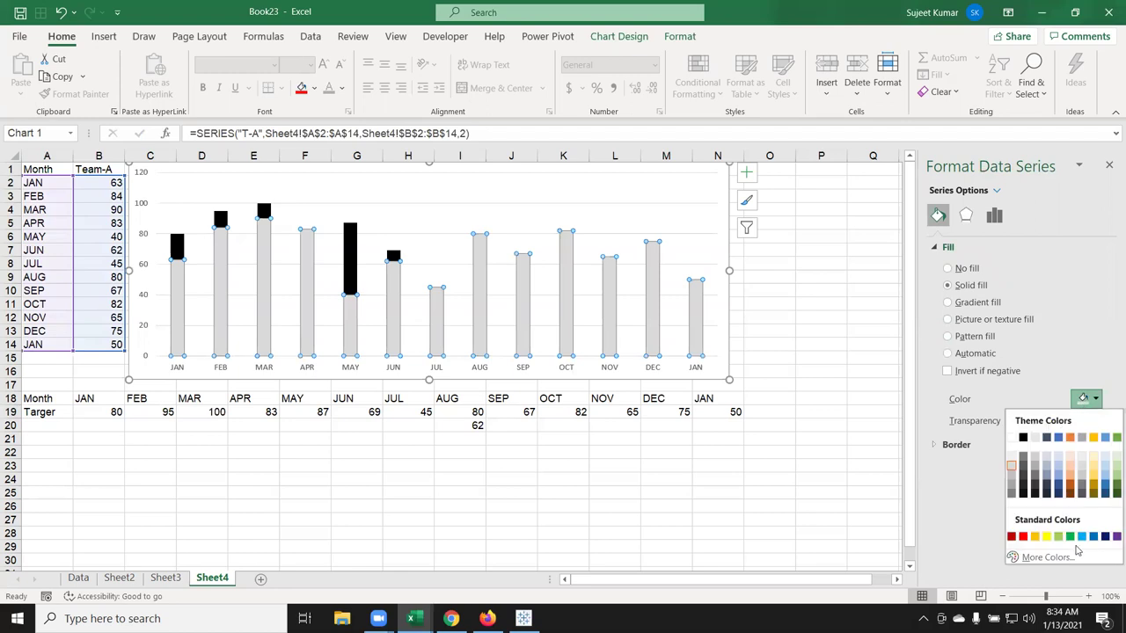
pyautogui.click(1069, 537)
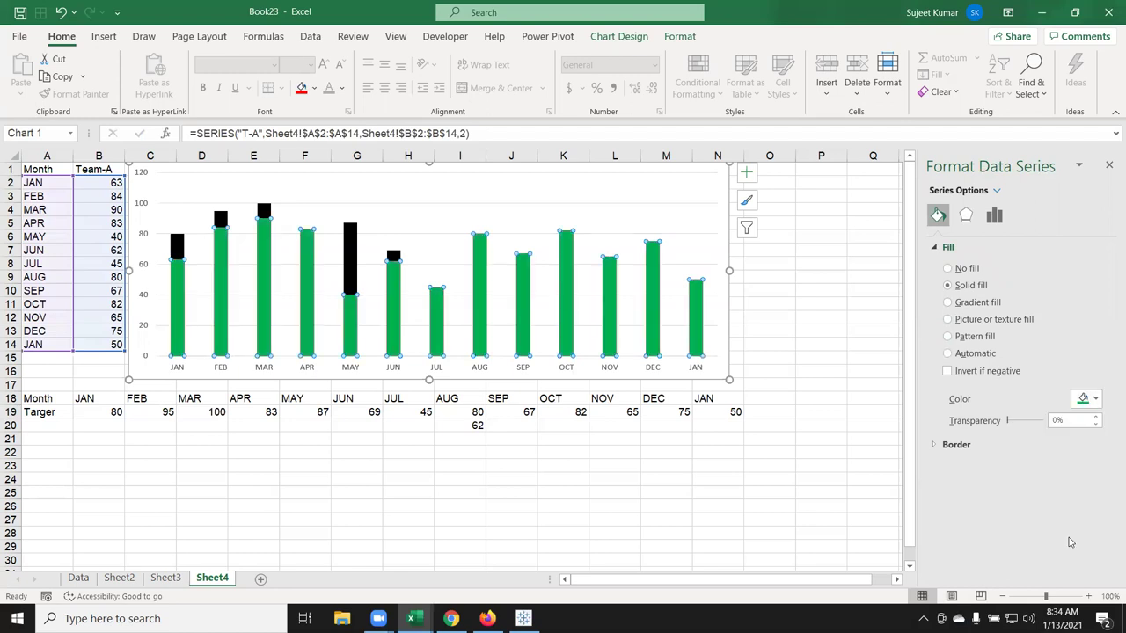
pyautogui.click(1030, 422)
pyautogui.moveTo(1009, 422)
pyautogui.mouseDown()
pyautogui.moveTo(1026, 424)
pyautogui.moveTo(1016, 422)
pyautogui.mouseUp()
pyautogui.click(627, 437)
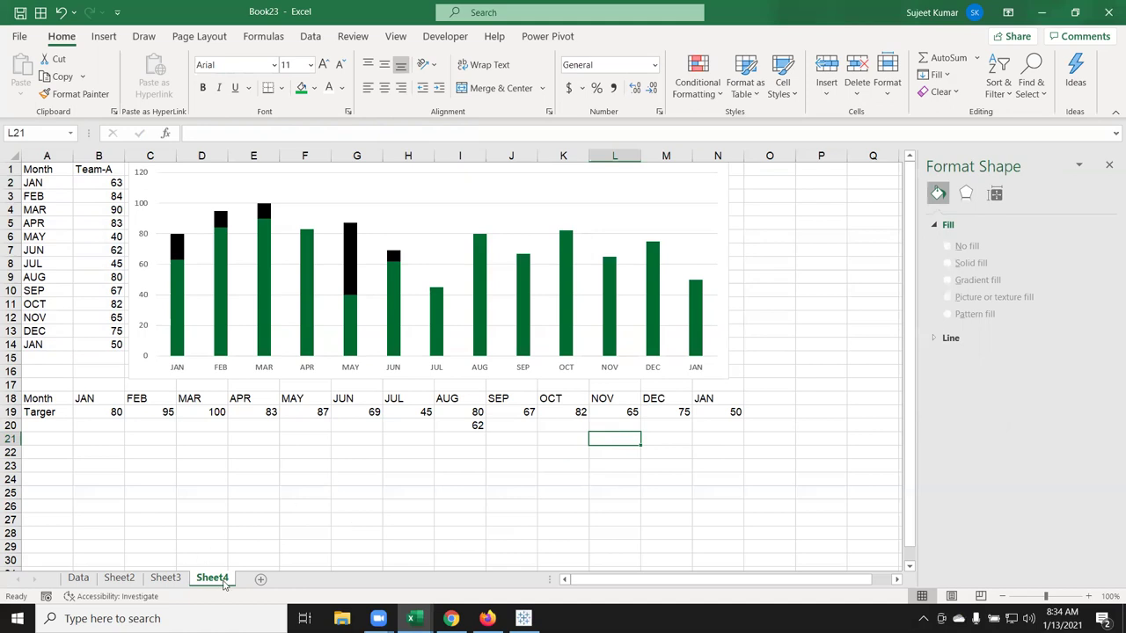
# Add a new Sheet5 with Month and Sales headers in A1:B1
pyautogui.click(168, 577)
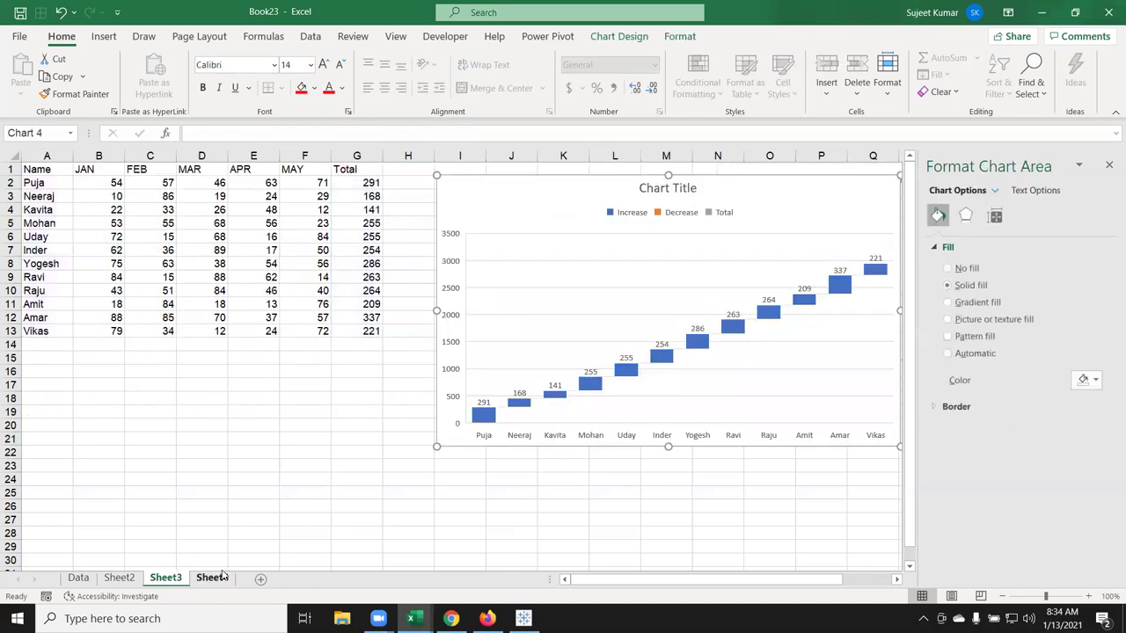
pyautogui.click(226, 578)
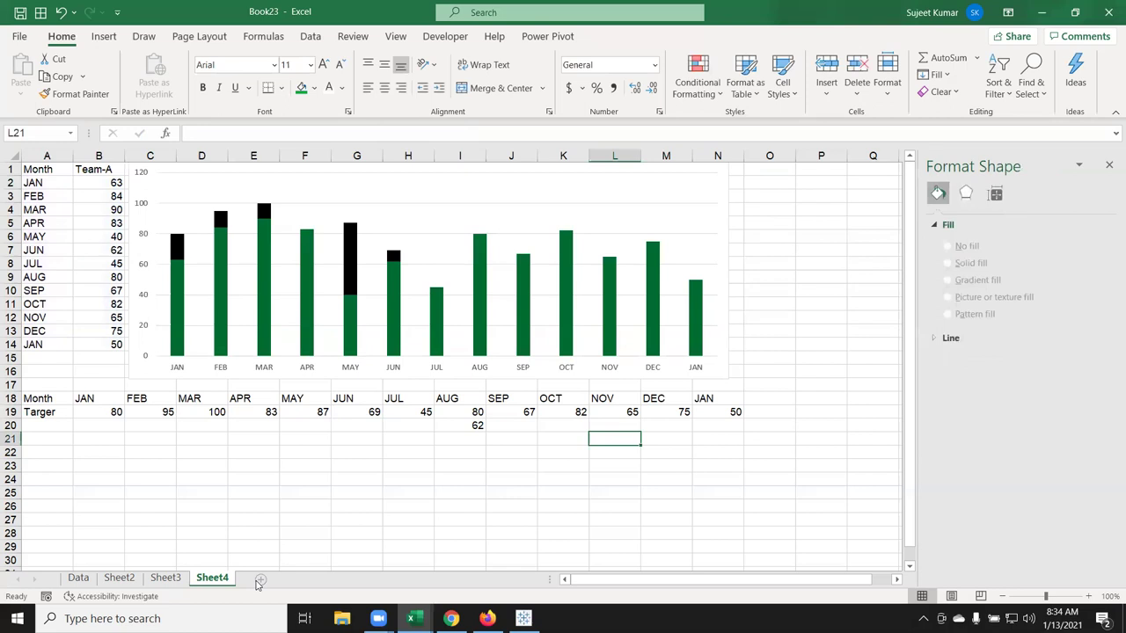
pyautogui.click(259, 580)
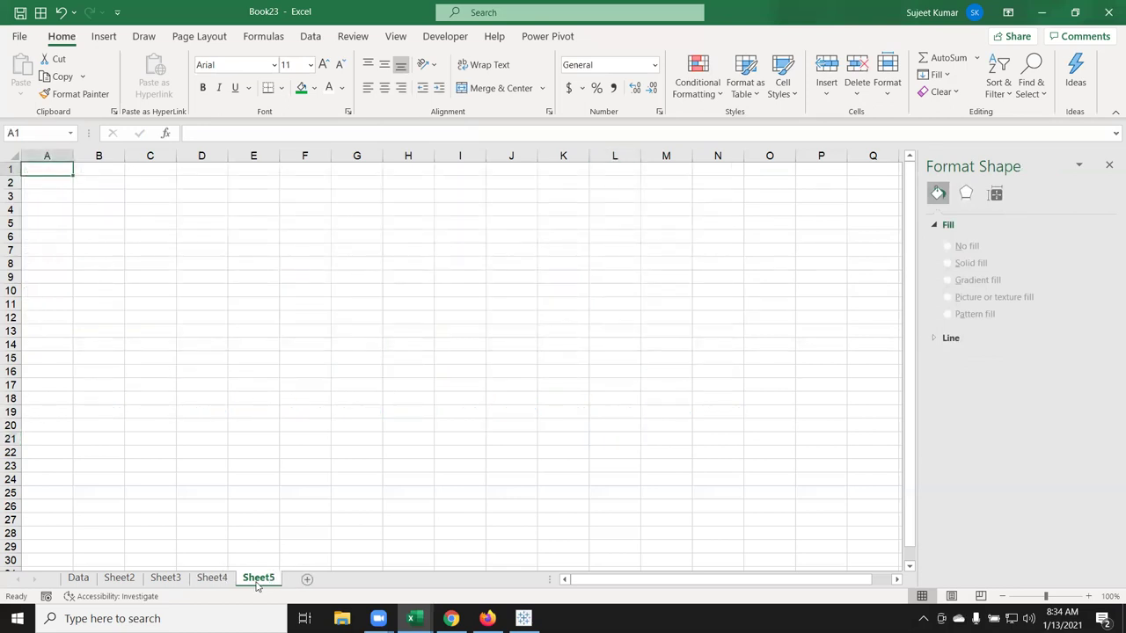
pyautogui.write('Month')
pyautogui.press('Tab')
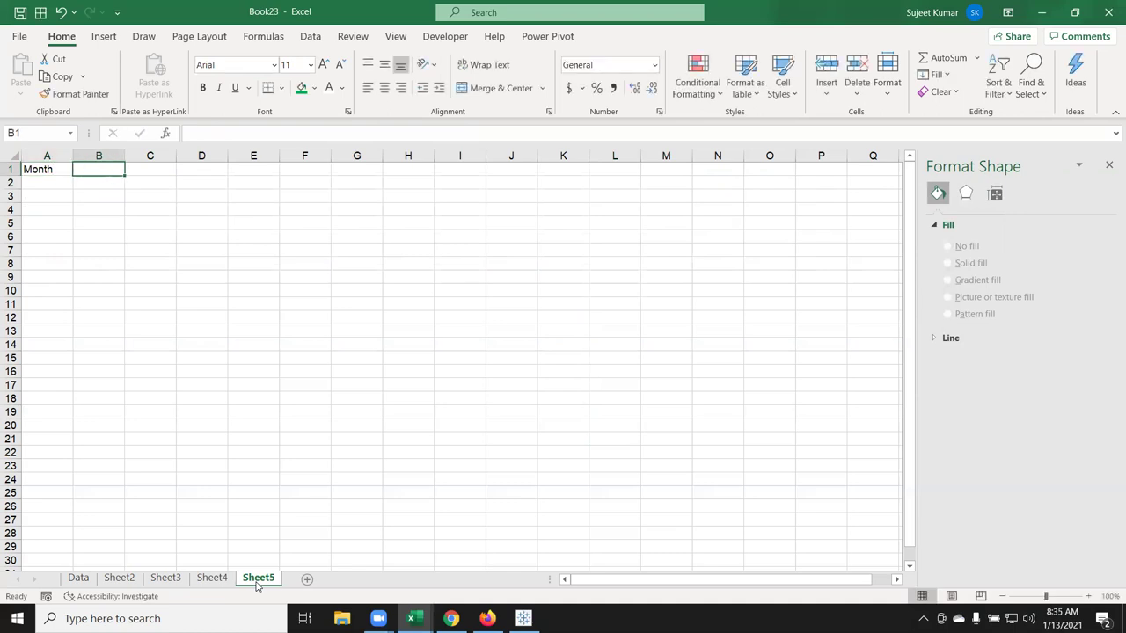
pyautogui.write('Sal')
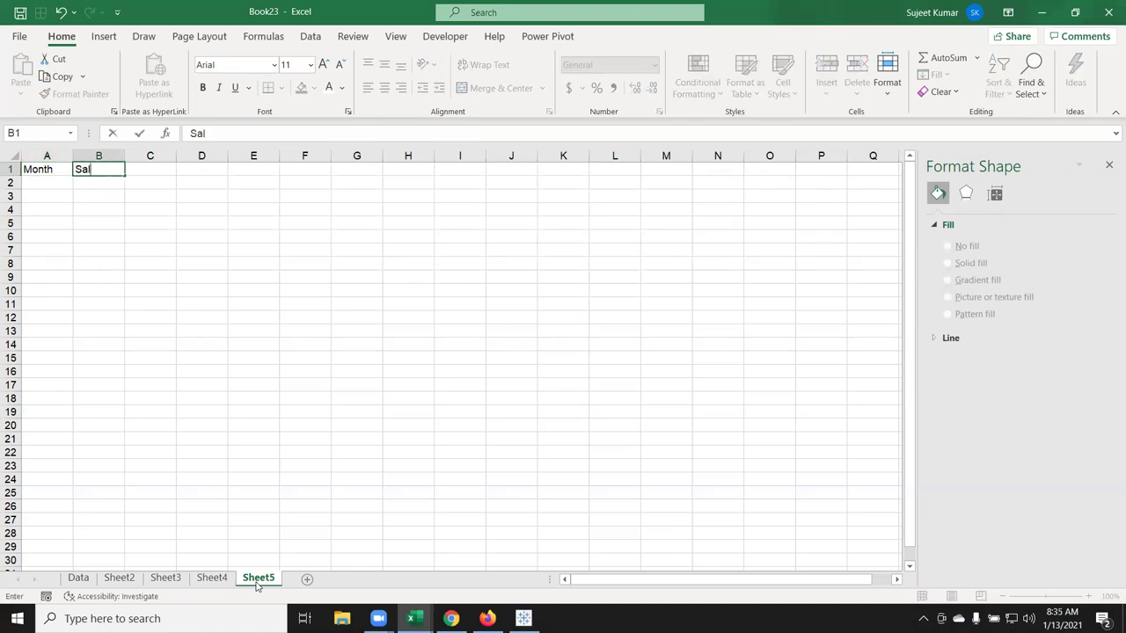
pyautogui.write('es')
pyautogui.press('Return')
# Enter JAN and FEB with sales 953 and 452, then select A1:B3
pyautogui.write('JAN')
pyautogui.press('Return')
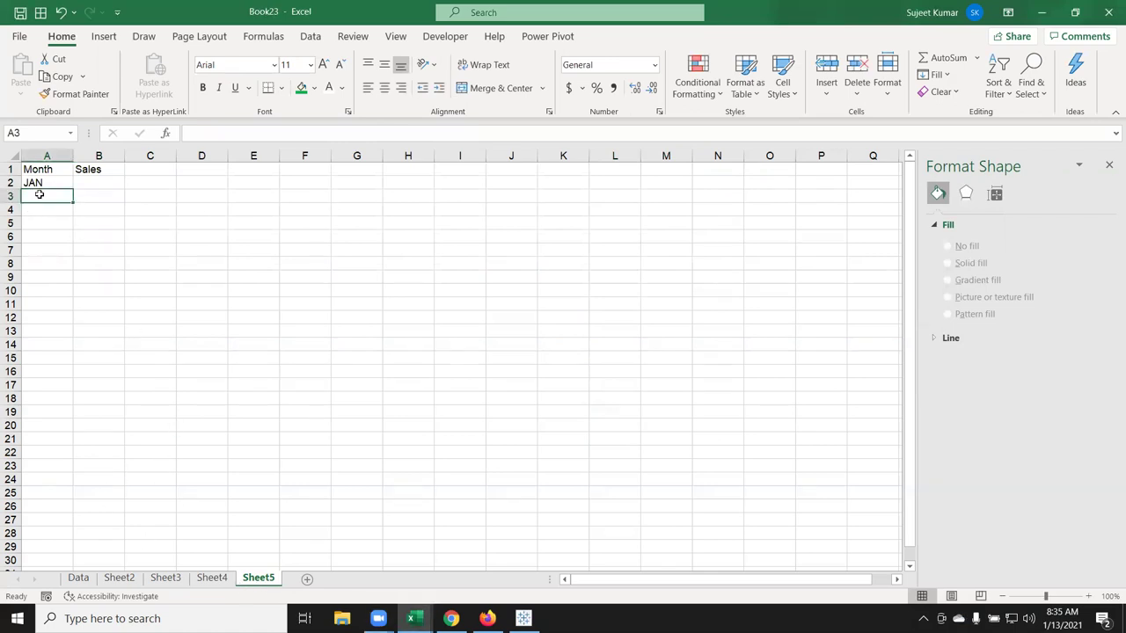
pyautogui.click(54, 183)
pyautogui.moveTo(73, 189); pyautogui.dragTo(69, 207)
pyautogui.click(89, 180)
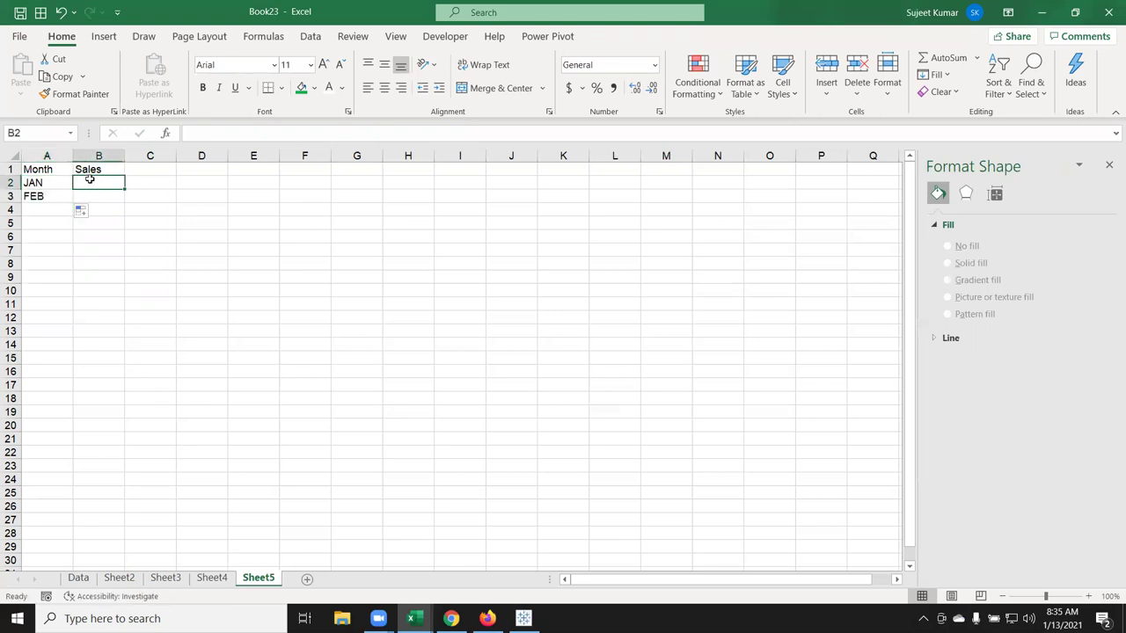
pyautogui.write('953')
pyautogui.press('Return')
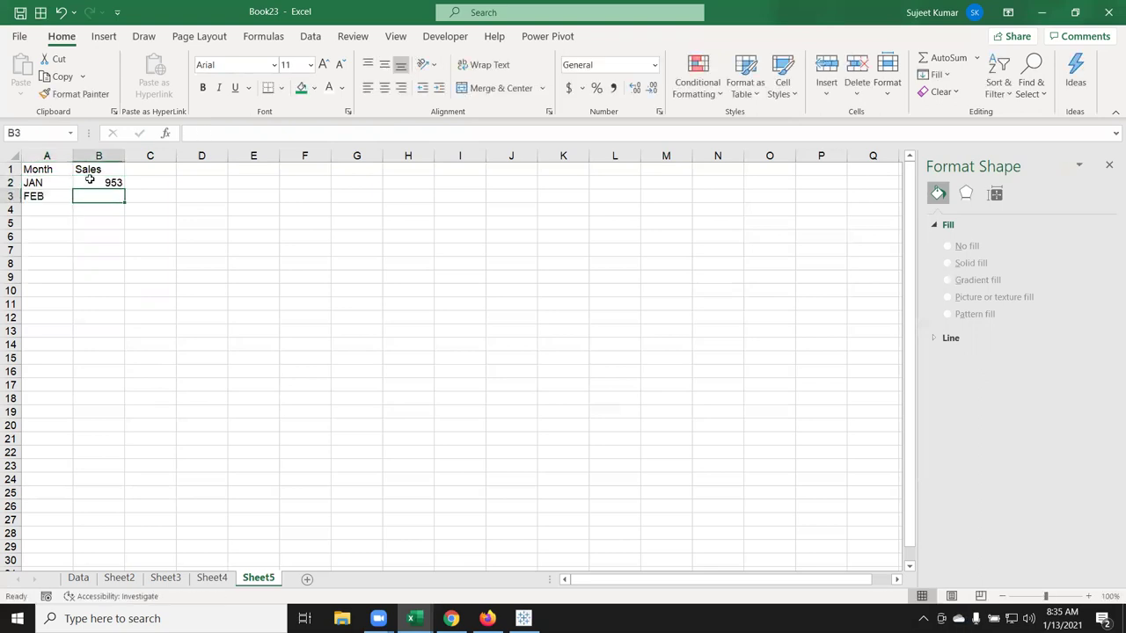
pyautogui.write('4523')
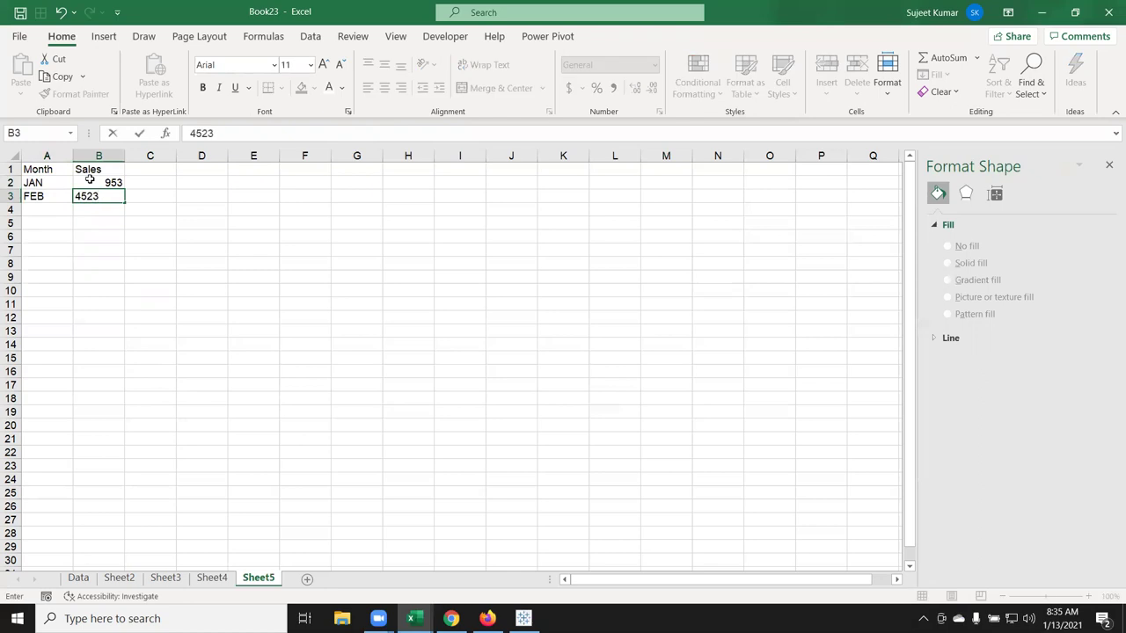
pyautogui.press('BackSpace')
pyautogui.press('Return')
pyautogui.moveTo(52, 167); pyautogui.dragTo(86, 197)
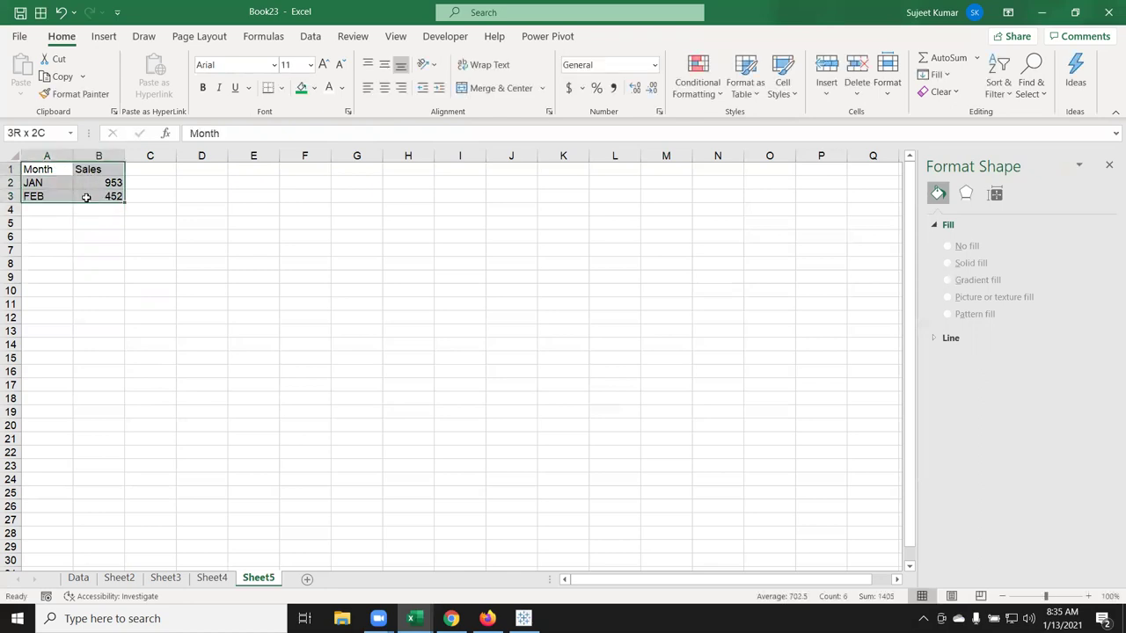
# Insert a clustered column chart of the sales, placed beside the table and slightly enlarged
pyautogui.click(104, 36)
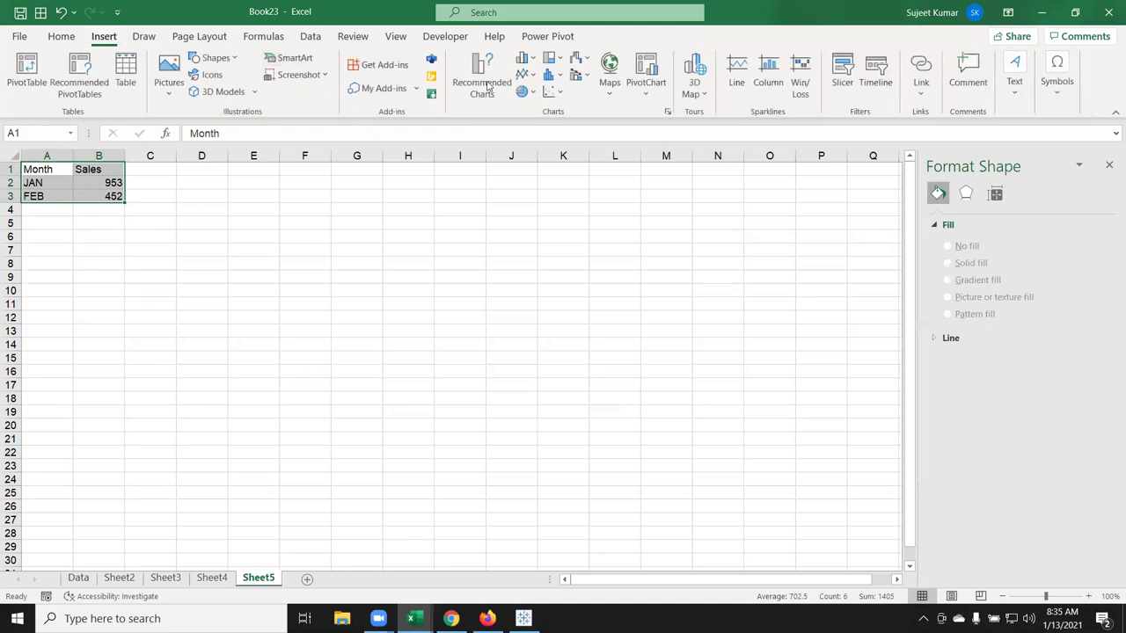
pyautogui.click(524, 59)
pyautogui.click(534, 108)
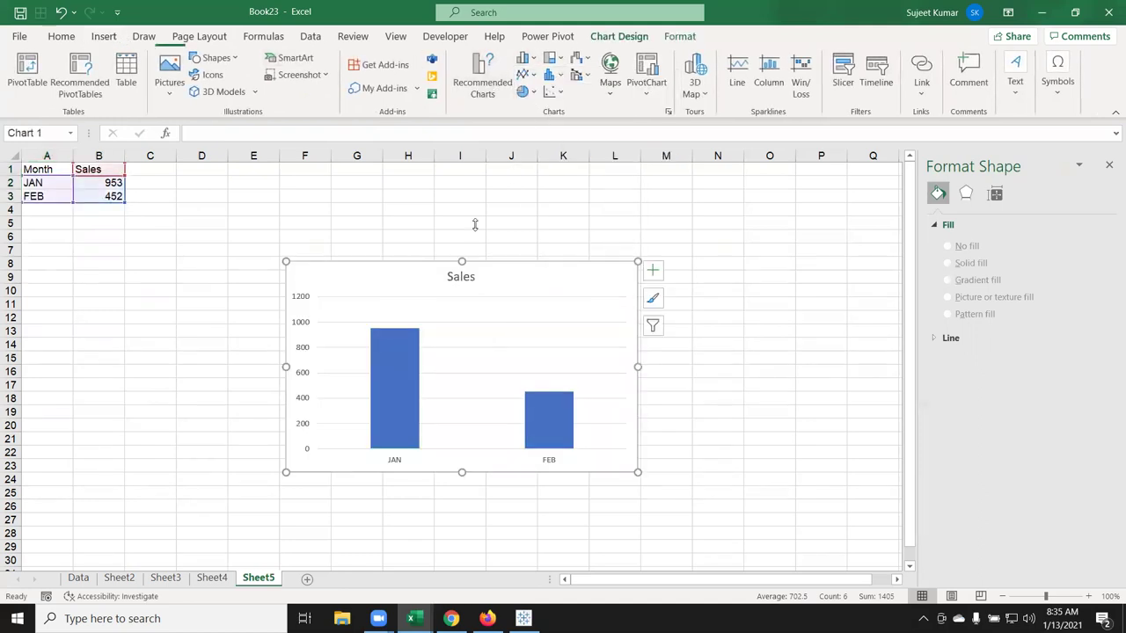
pyautogui.moveTo(410, 276); pyautogui.dragTo(390, 196)
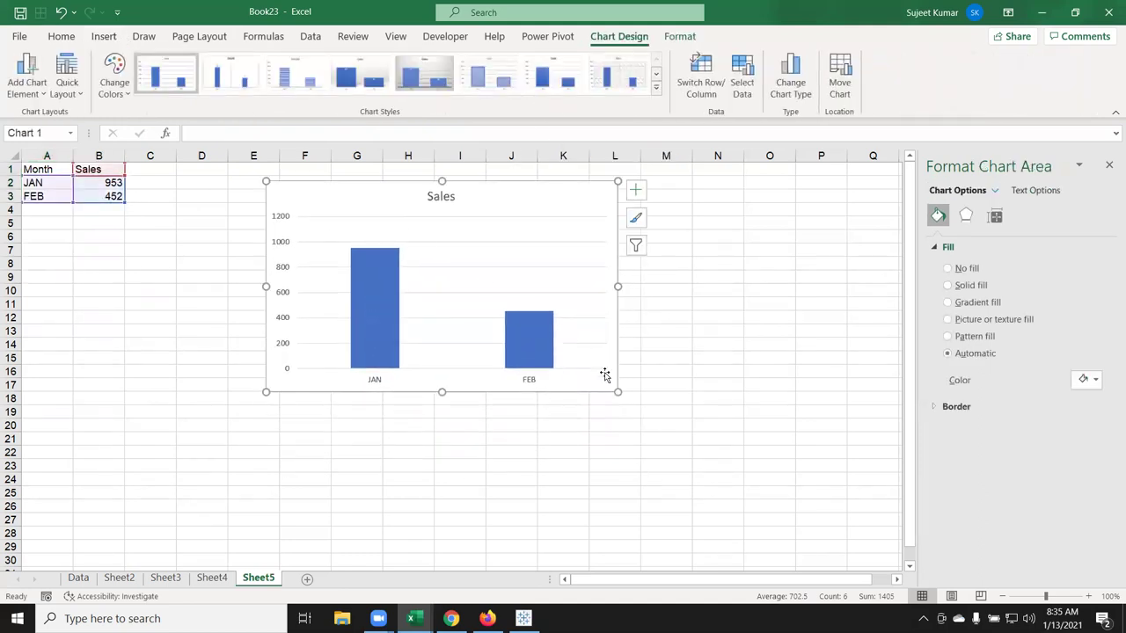
pyautogui.moveTo(617, 392); pyautogui.dragTo(645, 406)
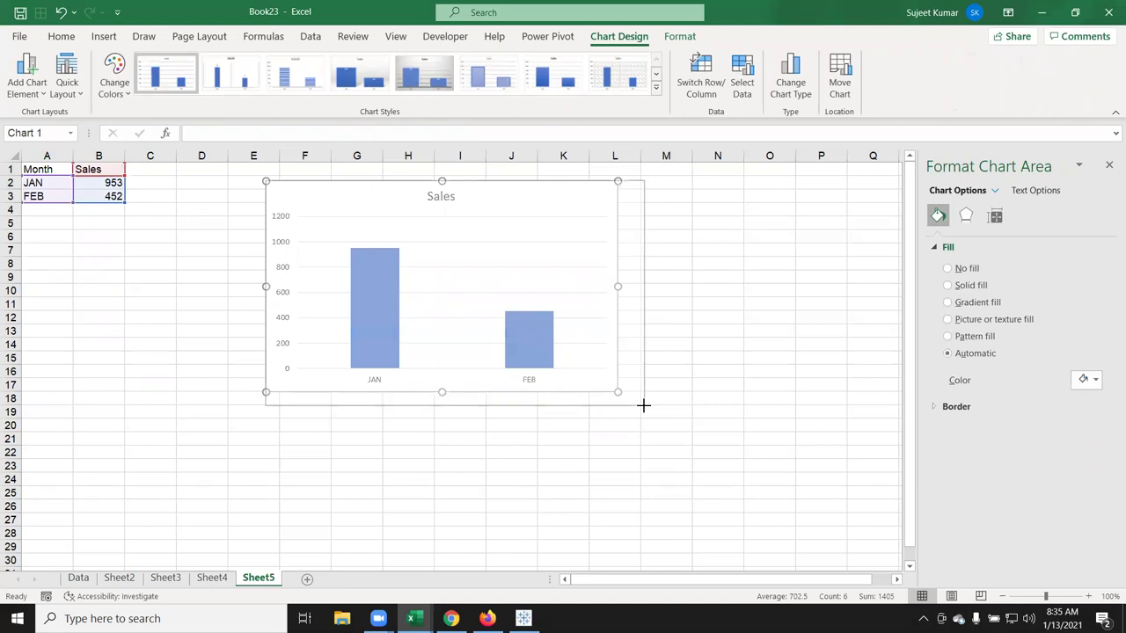
# Add Mar with sales 652 in row 4 and extend the chart's data range to include it
pyautogui.click(54, 212)
pyautogui.write('Mar')
pyautogui.press('Tab')
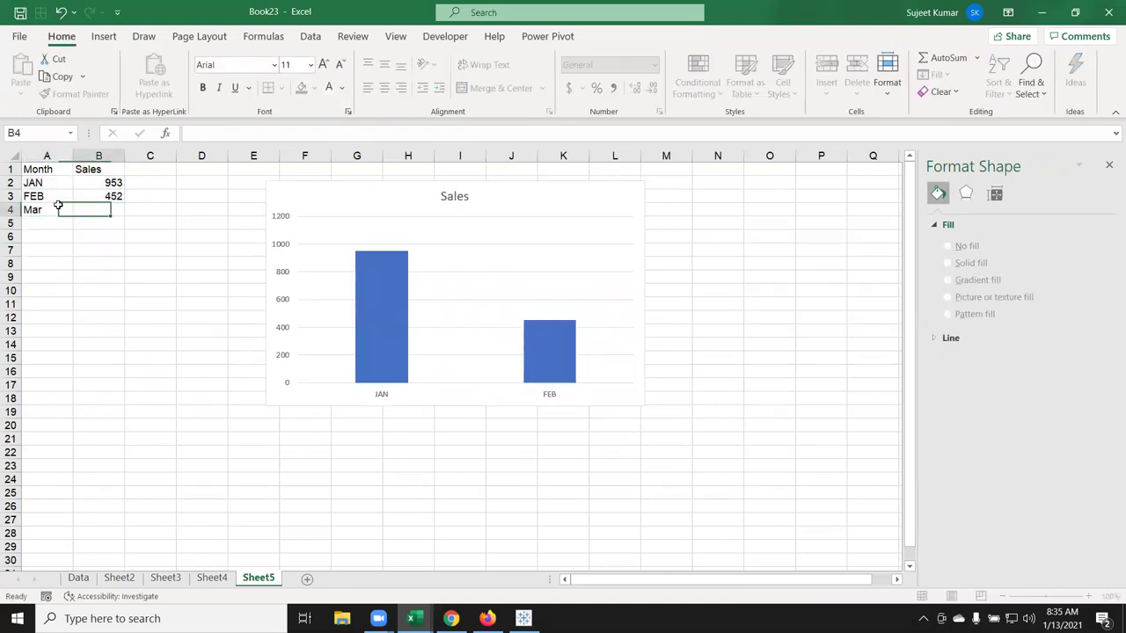
pyautogui.write('652')
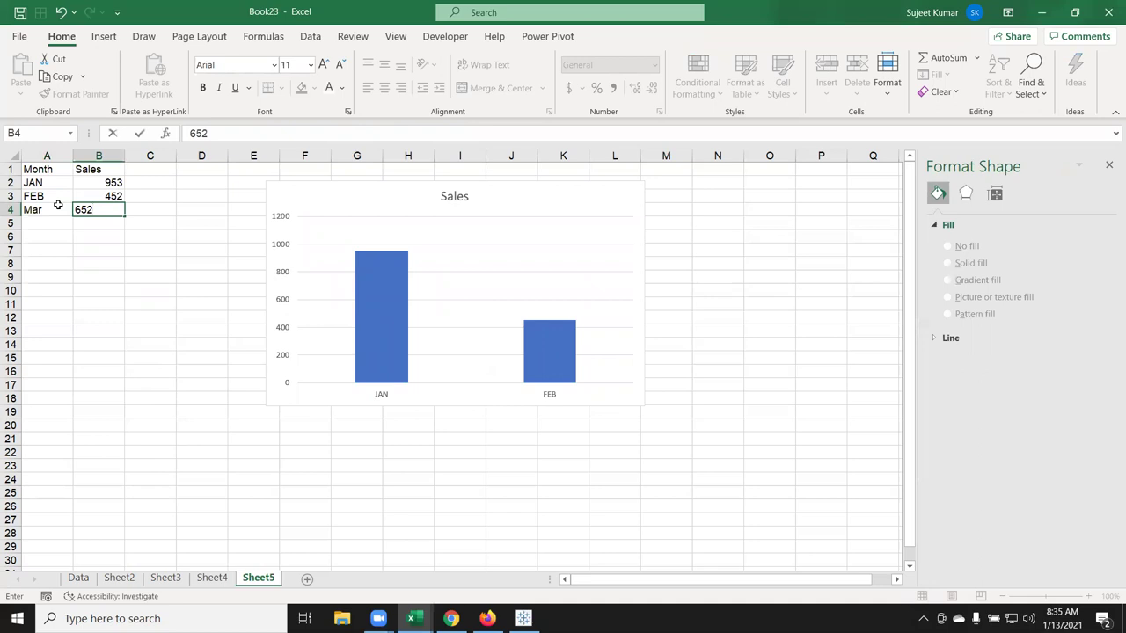
pyautogui.press('Return')
pyautogui.click(294, 204)
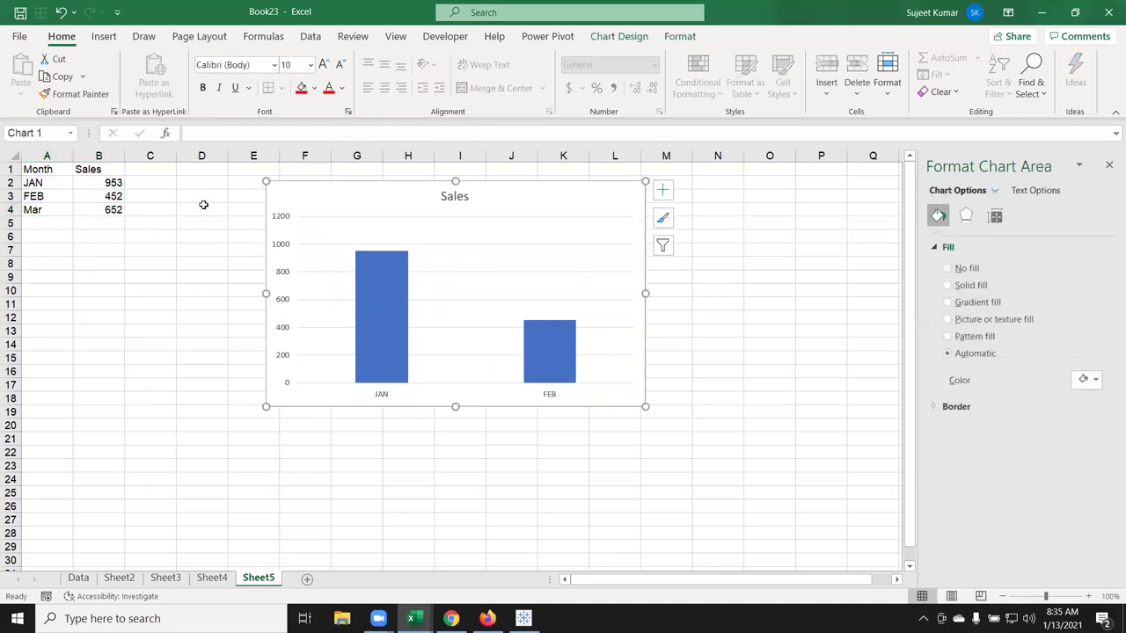
pyautogui.moveTo(123, 203); pyautogui.dragTo(126, 214)
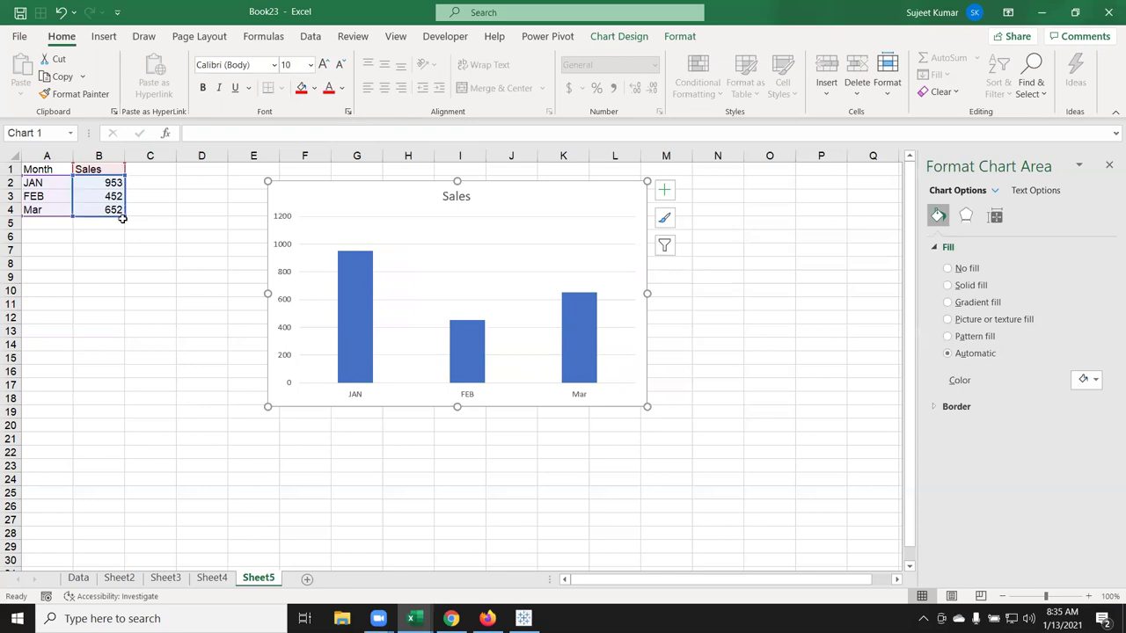
# Reset the chart's data range to end at the Mar row, then move the chart right and down
pyautogui.moveTo(126, 216); pyautogui.dragTo(118, 363)
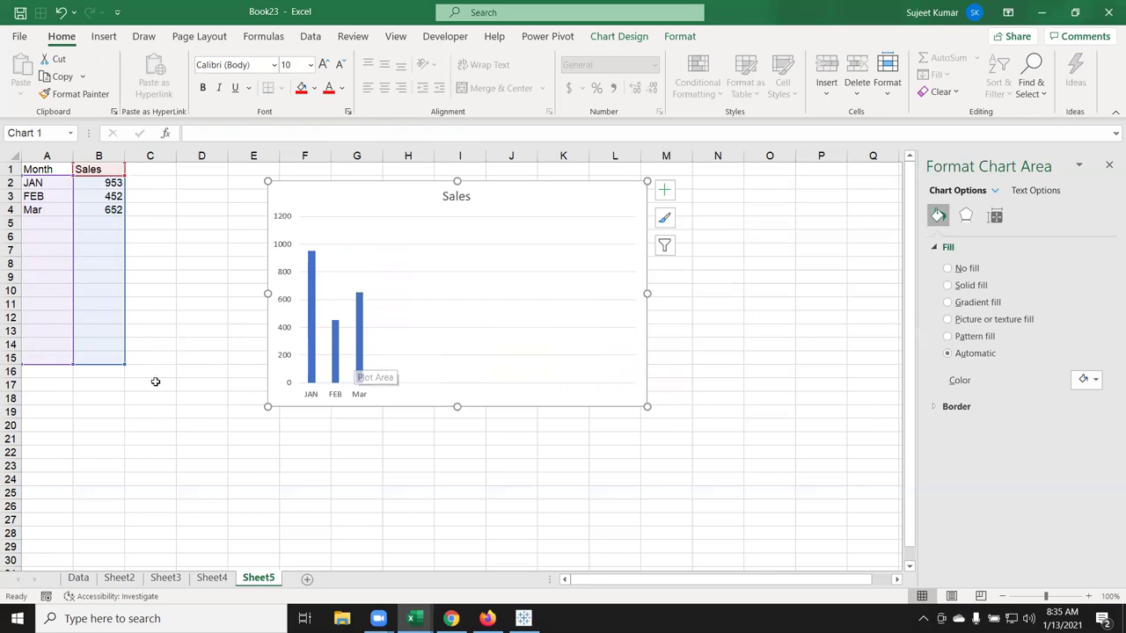
pyautogui.moveTo(125, 363); pyautogui.dragTo(102, 222)
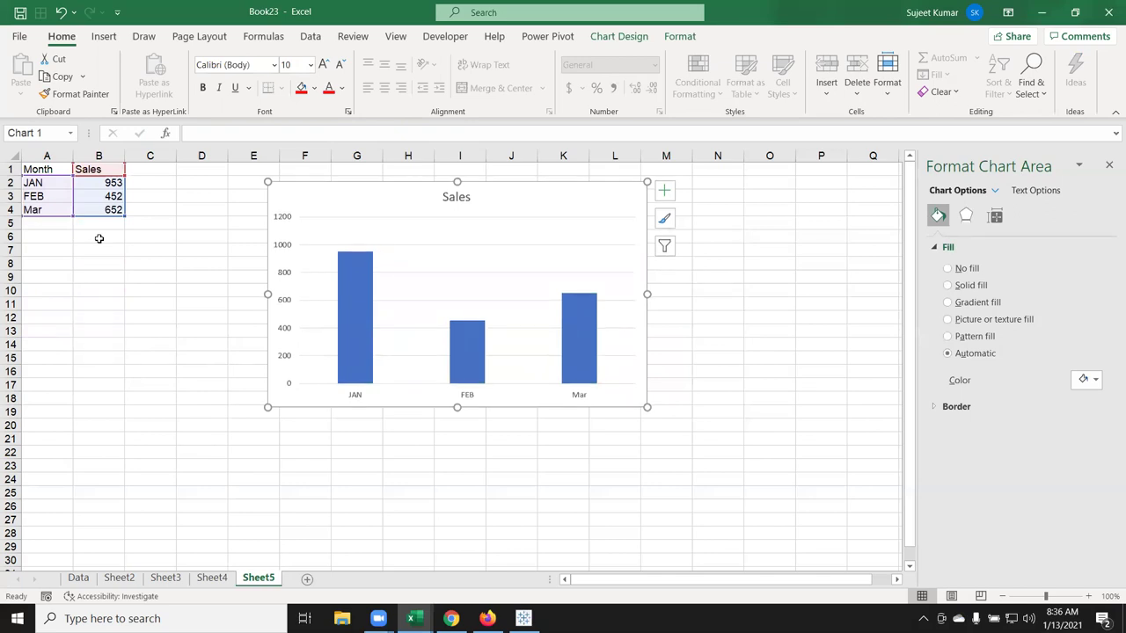
pyautogui.click(31, 227)
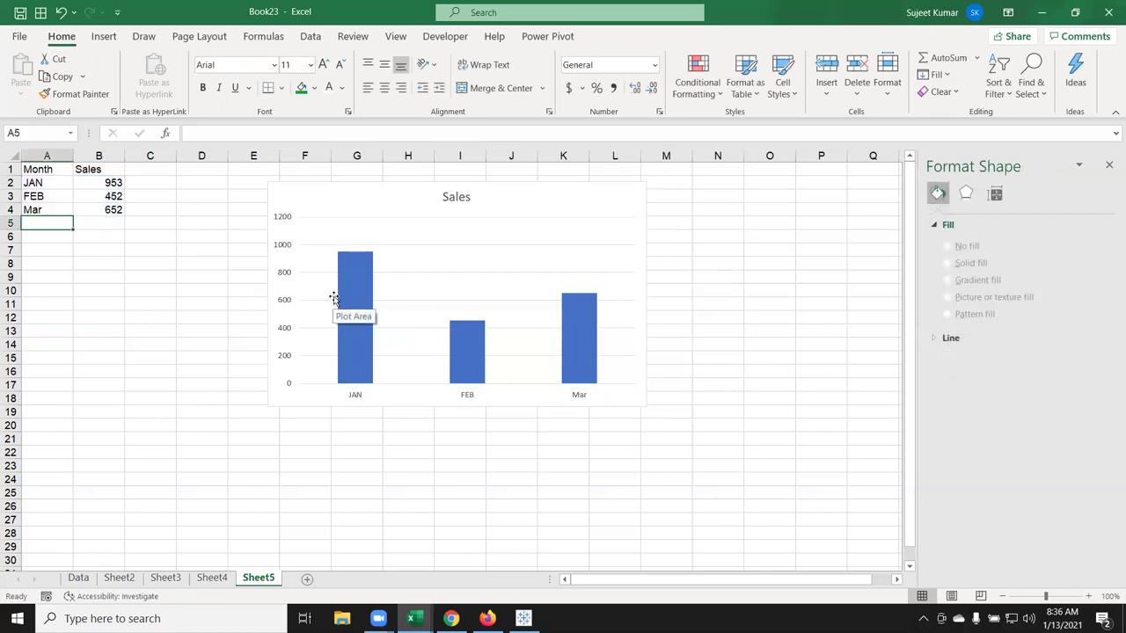
pyautogui.moveTo(390, 188)
pyautogui.mouseDown()
pyautogui.moveTo(505, 212)
pyautogui.moveTo(519, 201)
pyautogui.mouseUp()
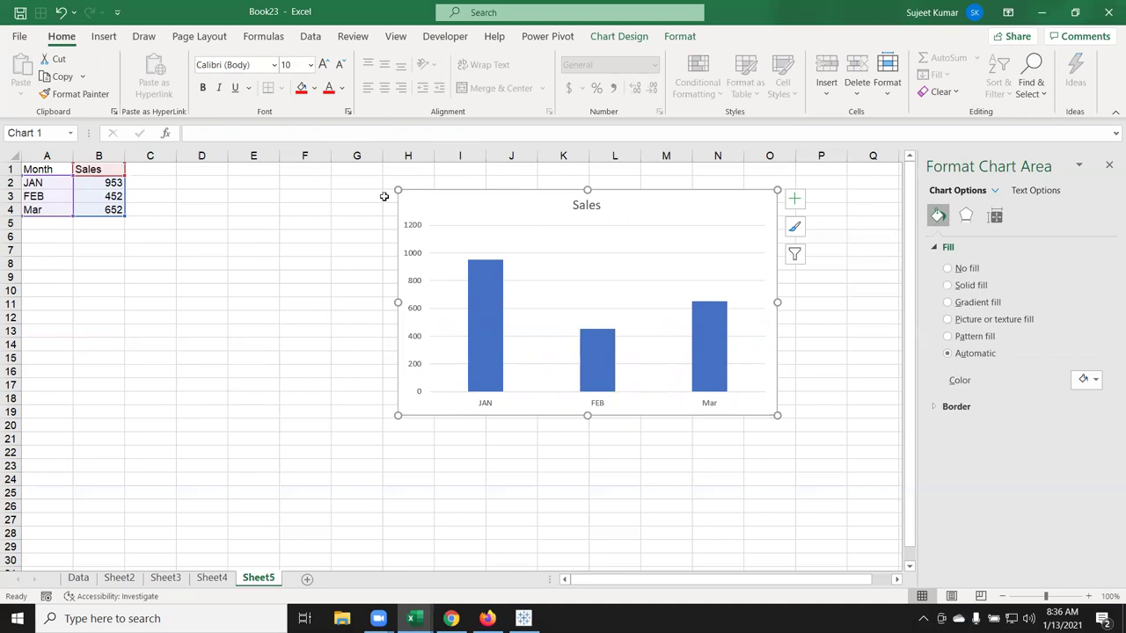
# Enter month Apr with sales of 652 in row 5
pyautogui.click(55, 223)
pyautogui.write('Apr')
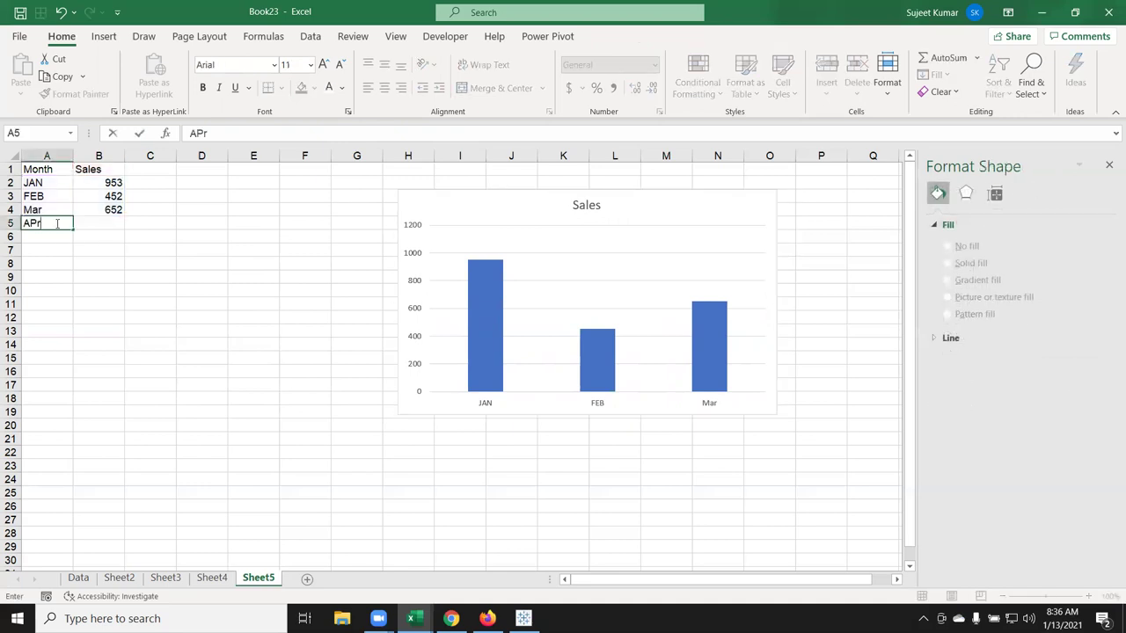
pyautogui.press('Tab')
pyautogui.write('652')
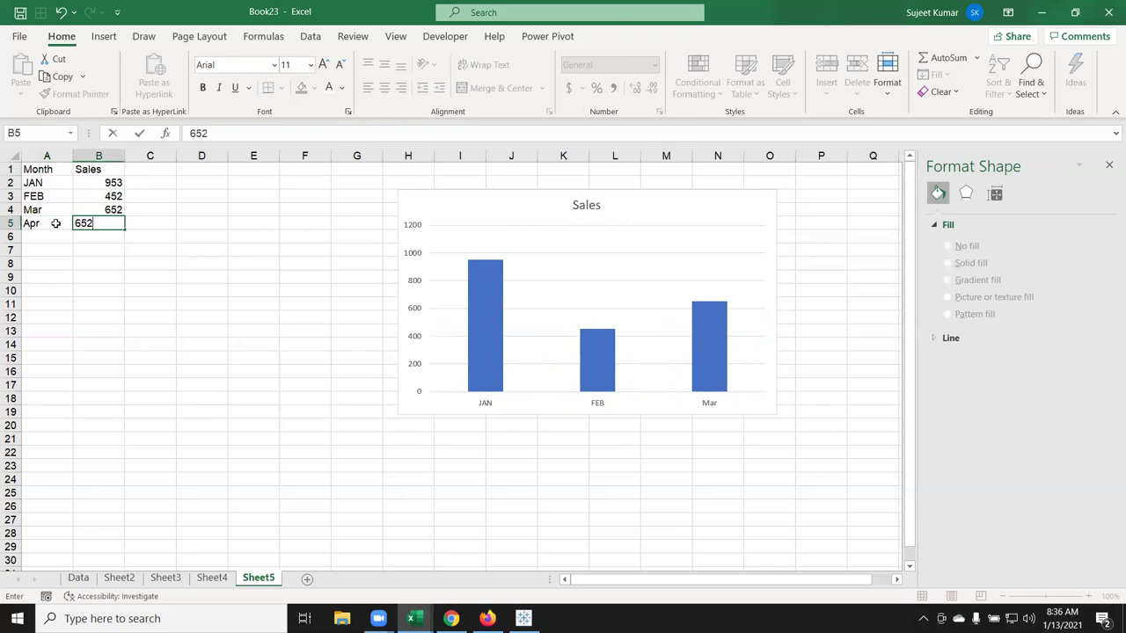
pyautogui.press('Return')
# Extend the Sales chart's source range down to include the Apr row
pyautogui.click(417, 409)
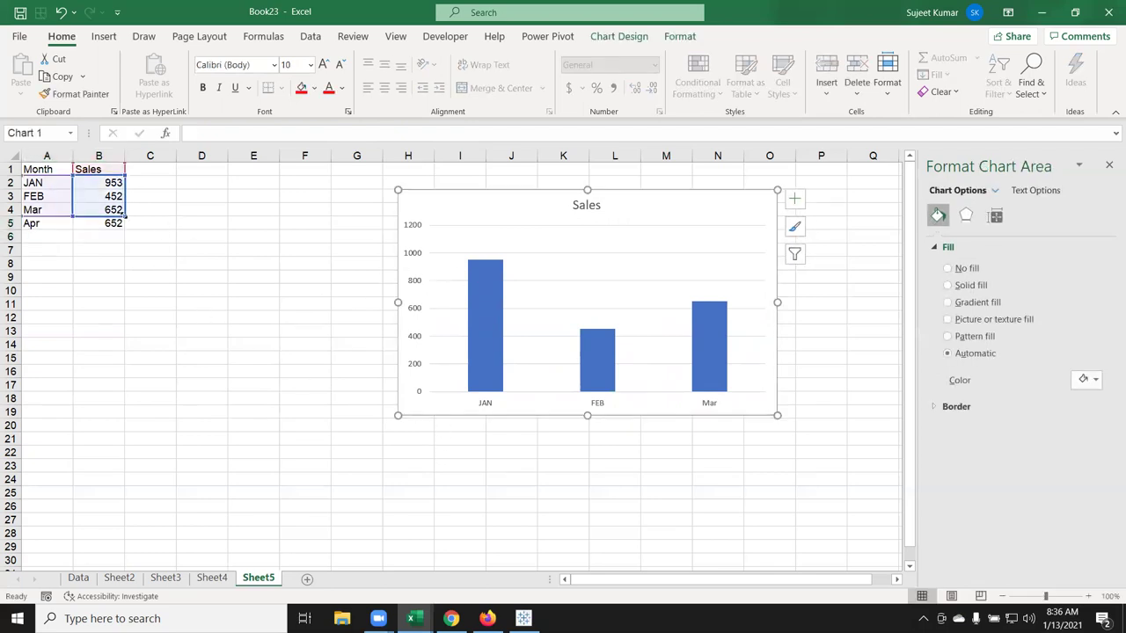
pyautogui.moveTo(125, 219); pyautogui.dragTo(126, 227)
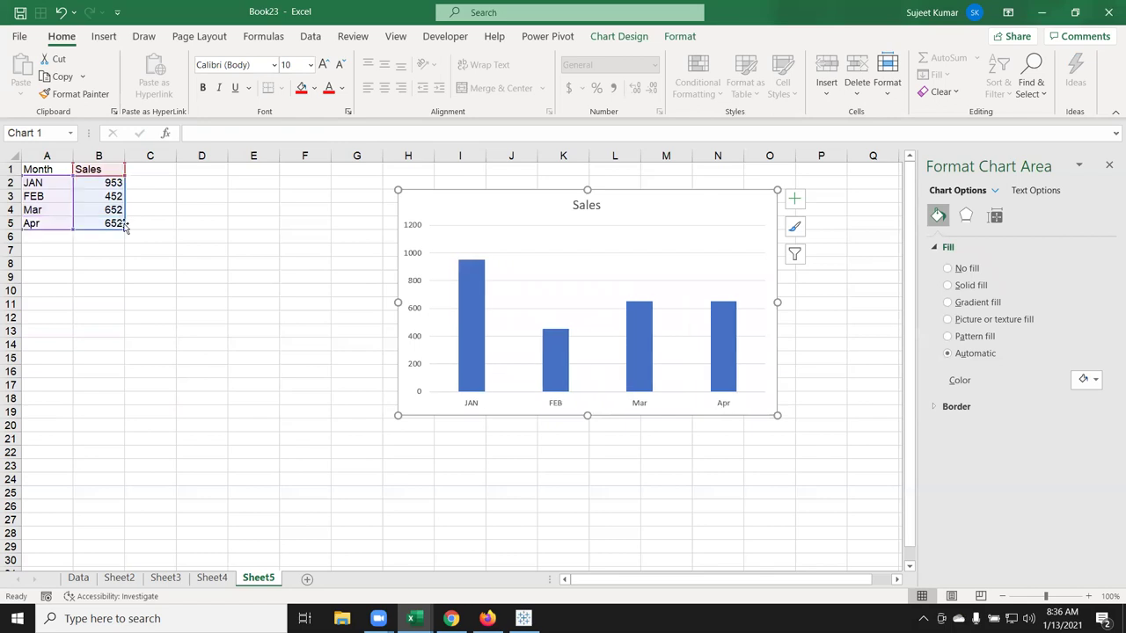
pyautogui.moveTo(125, 227); pyautogui.dragTo(128, 391)
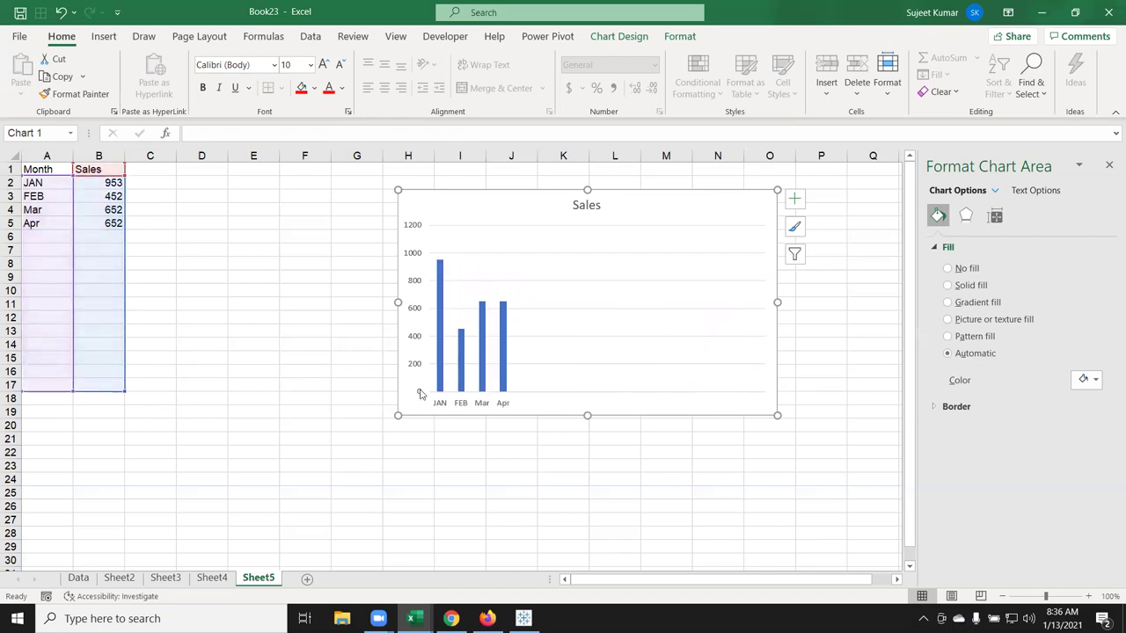
pyautogui.moveTo(131, 390); pyautogui.dragTo(108, 225)
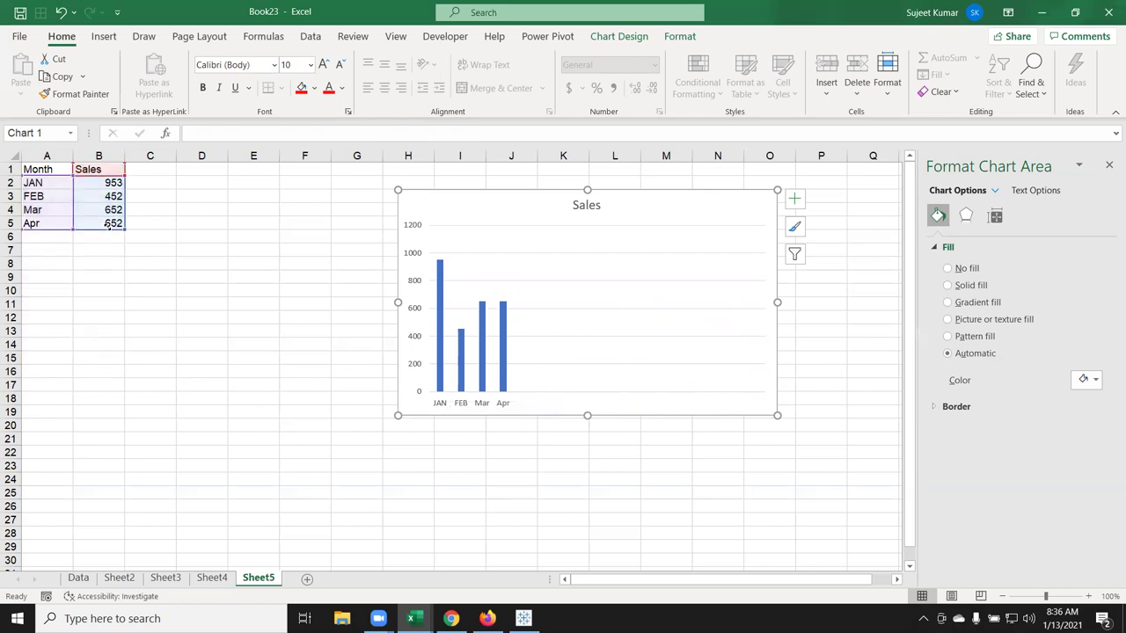
pyautogui.moveTo(46, 238); pyautogui.dragTo(99, 236)
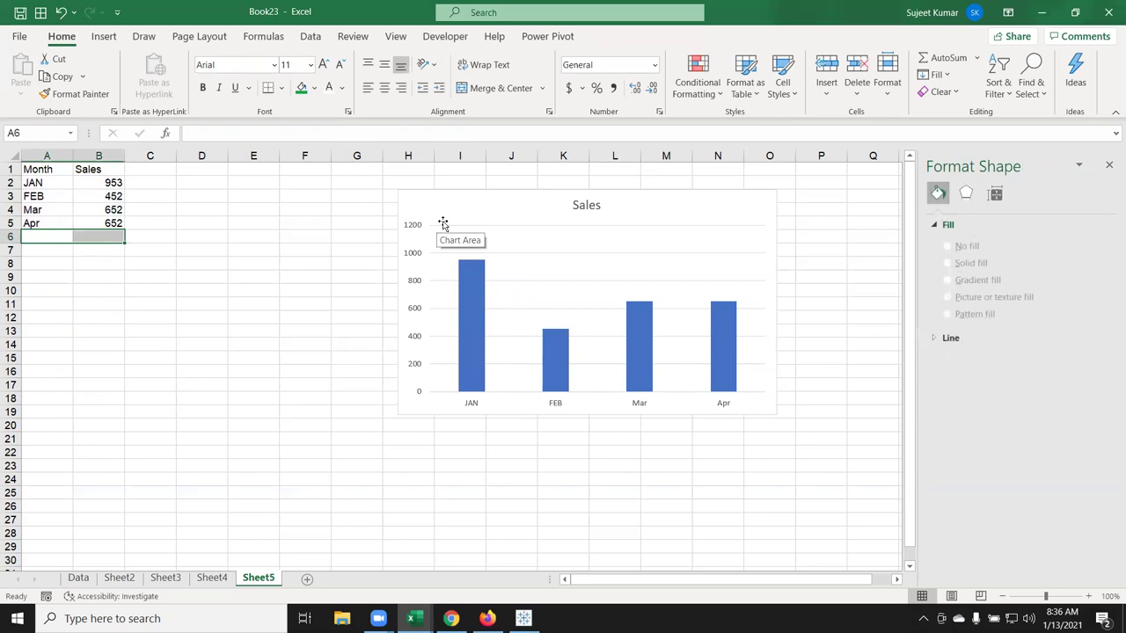
pyautogui.click(435, 223)
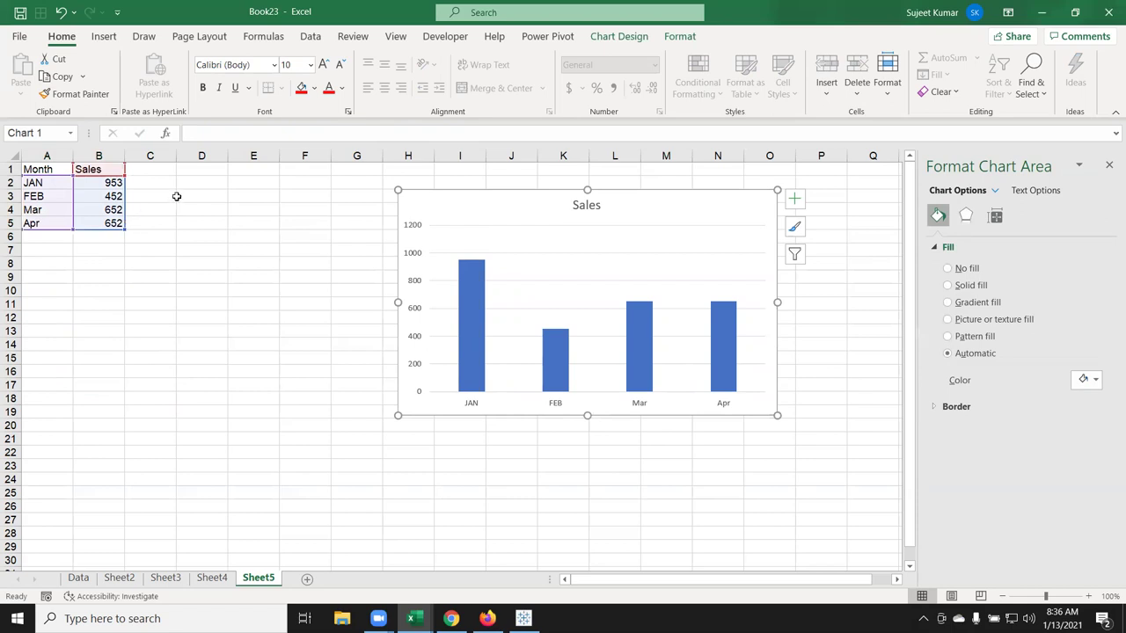
pyautogui.click(177, 197)
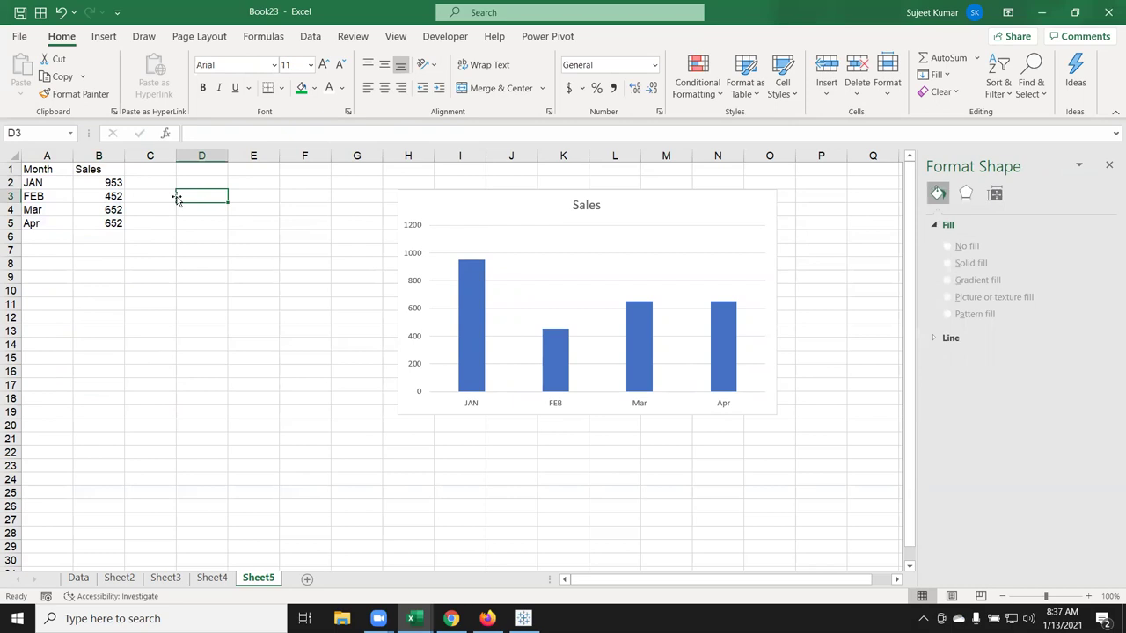
# Enter =OFFSET(A1,1,1,COUNTA(B:B)-1,1) in D3 to list the sales values
pyautogui.write('=')
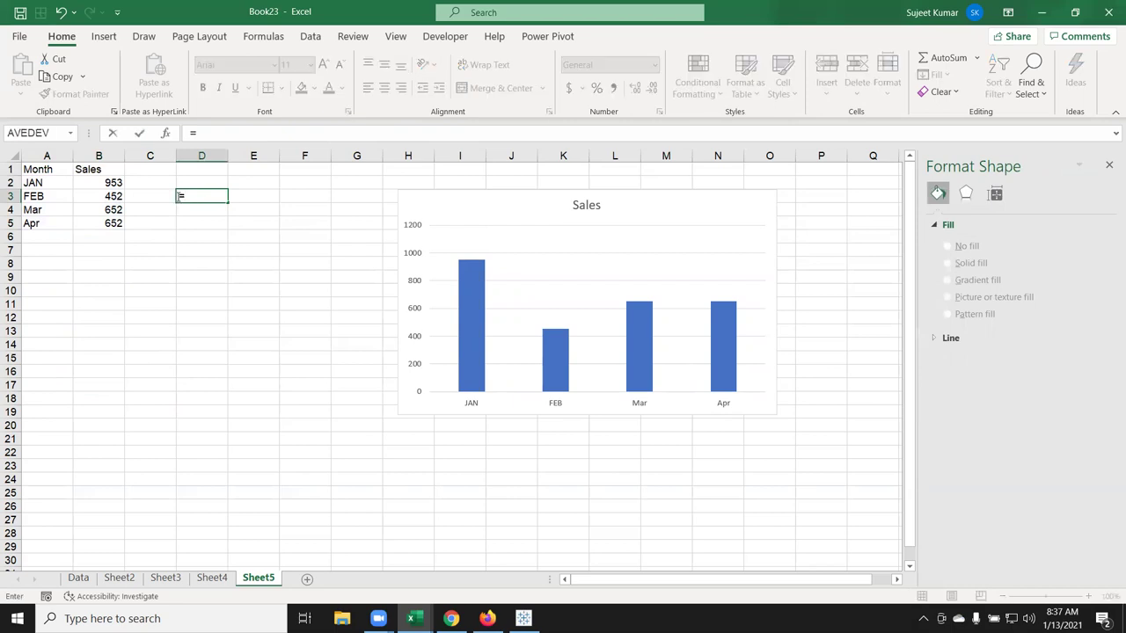
pyautogui.write('off')
pyautogui.press('Tab')
pyautogui.click(51, 170)
pyautogui.write(',')
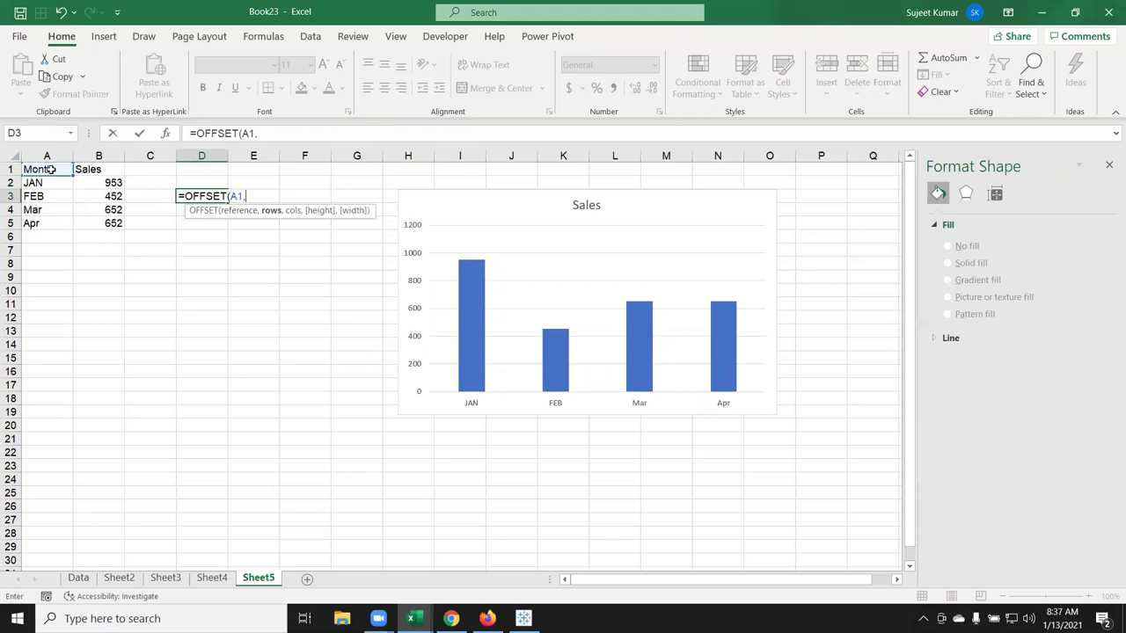
pyautogui.write('1,1')
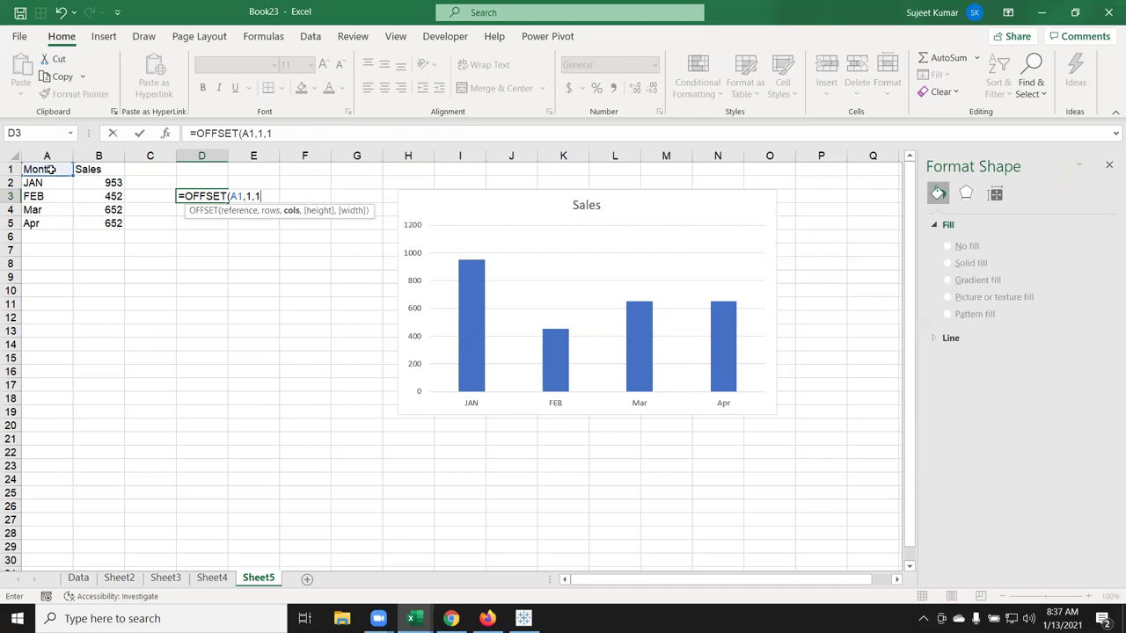
pyautogui.write(',')
pyautogui.write('cou')
pyautogui.press('Down')
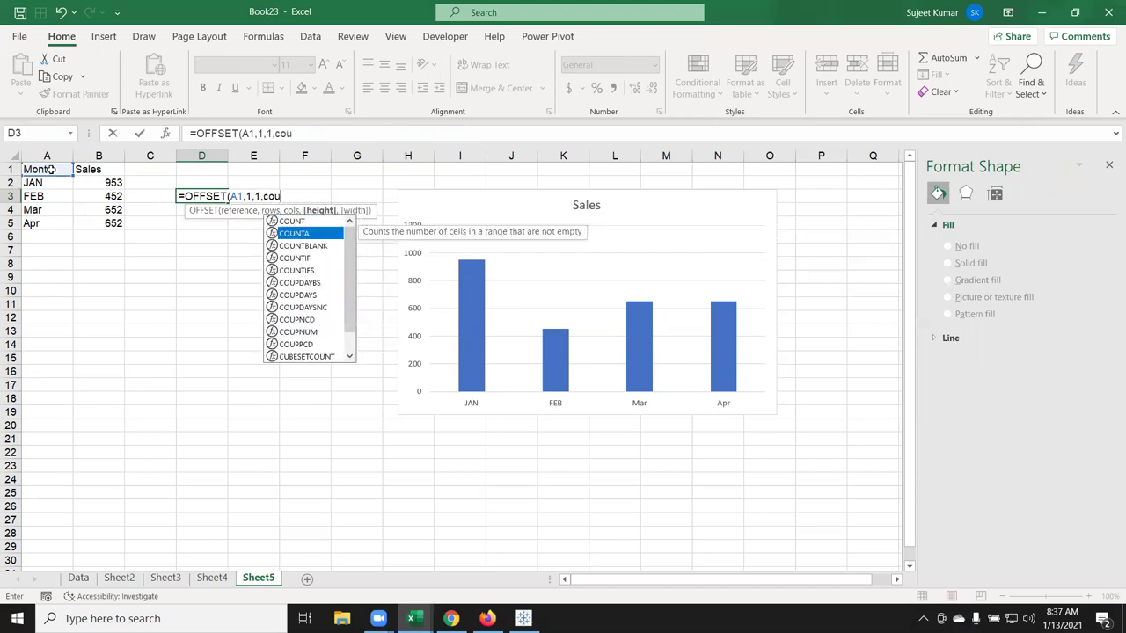
pyautogui.press('Tab')
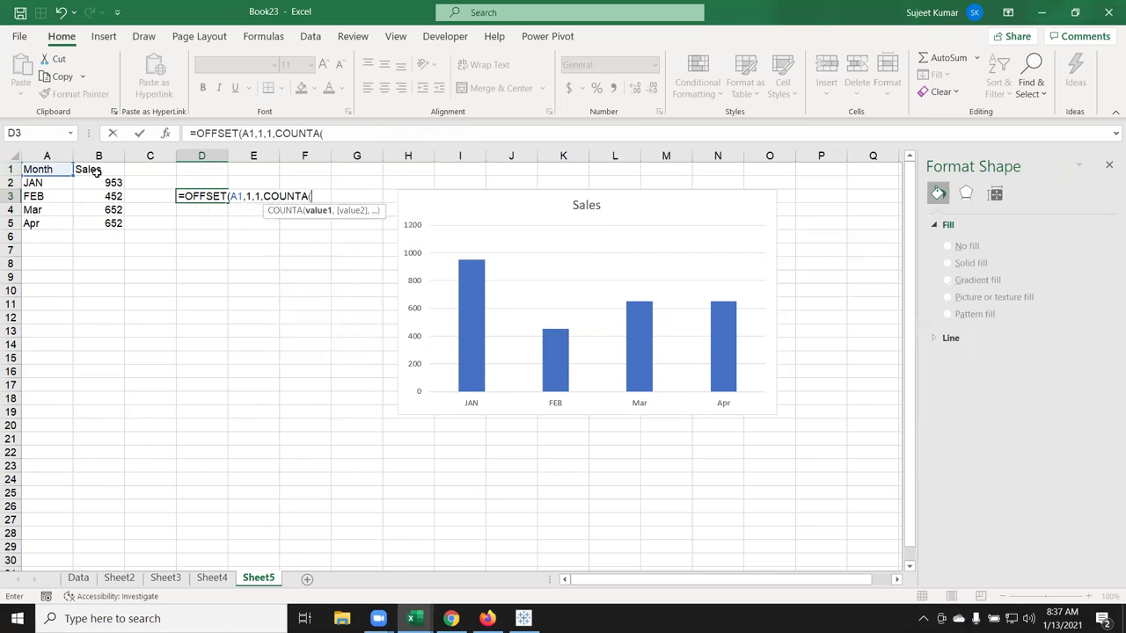
pyautogui.press('BackSpace')
pyautogui.press('BackSpace')
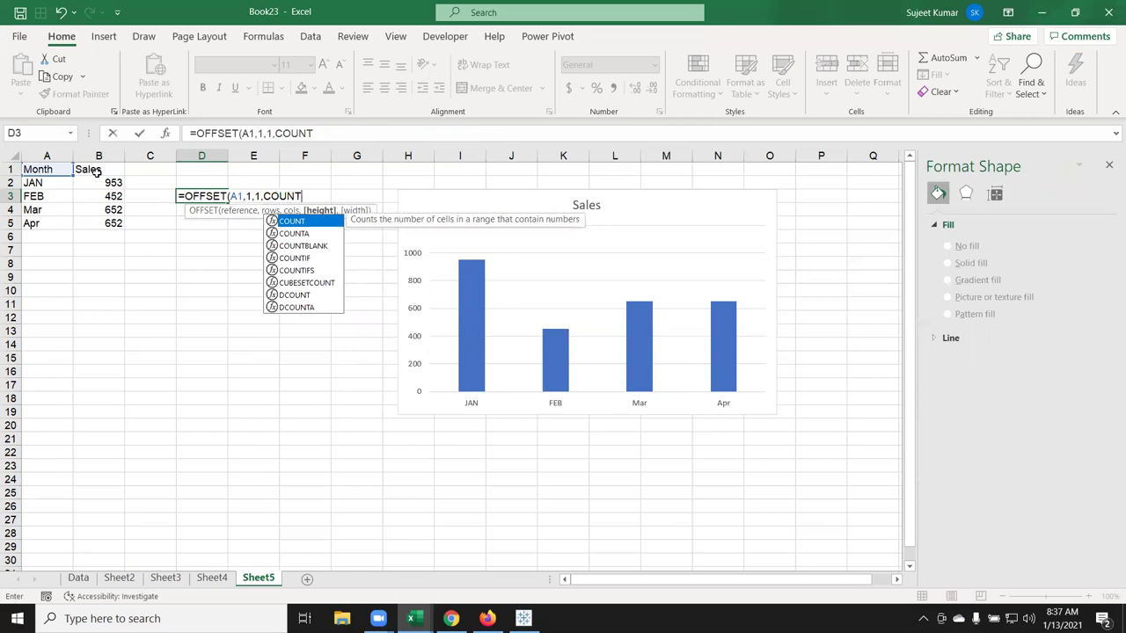
pyautogui.press('Down')
pyautogui.press('Tab')
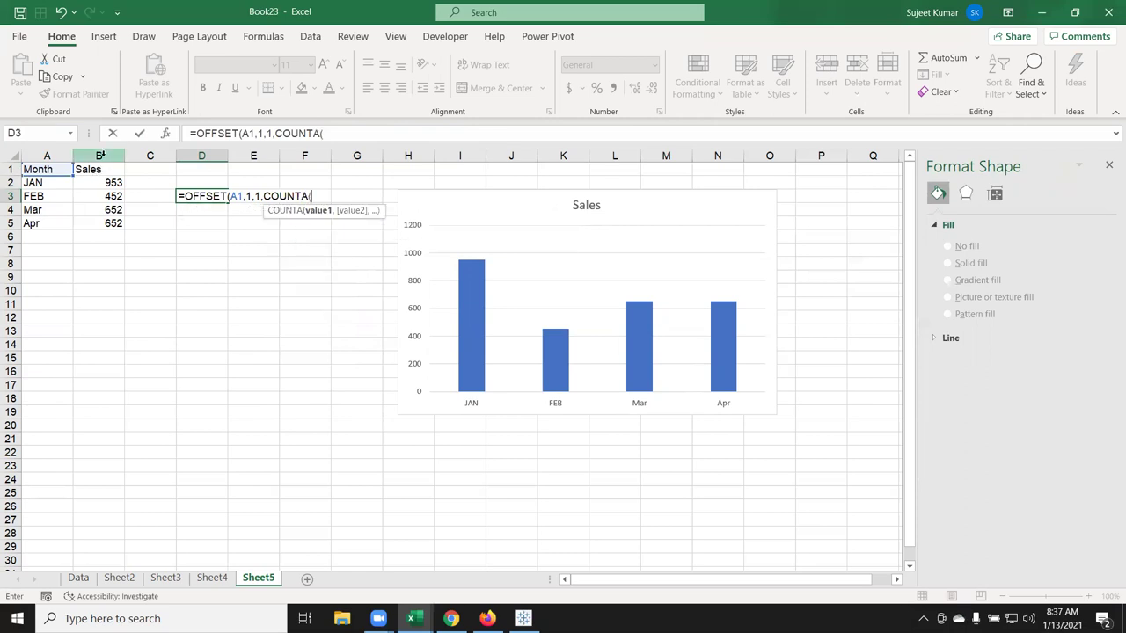
pyautogui.click(100, 156)
pyautogui.write(')-')
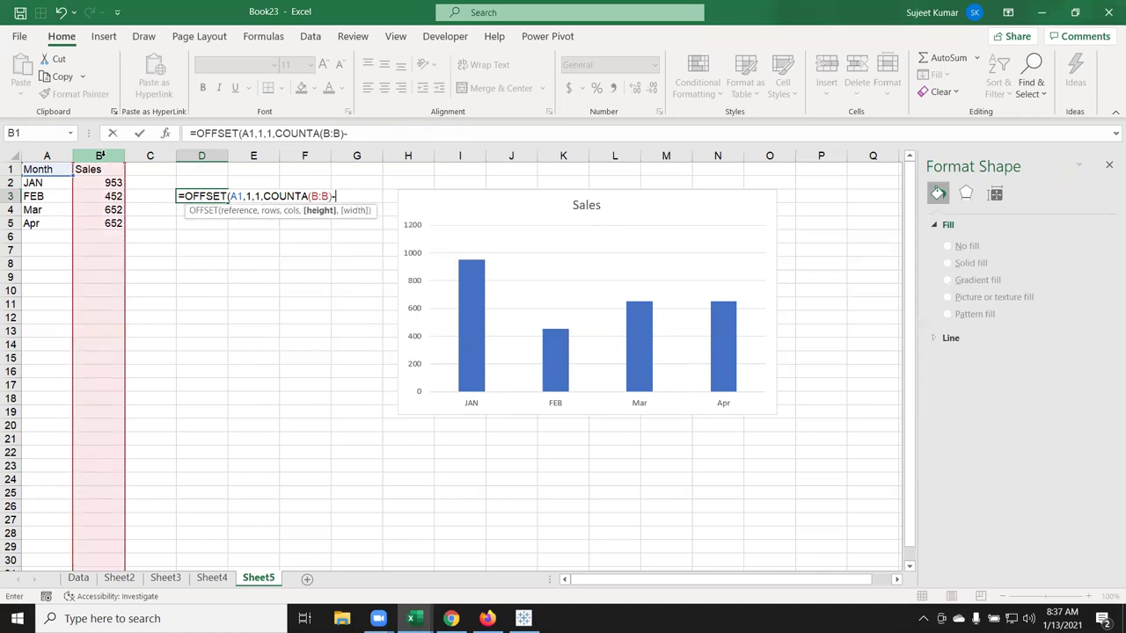
pyautogui.write('1')
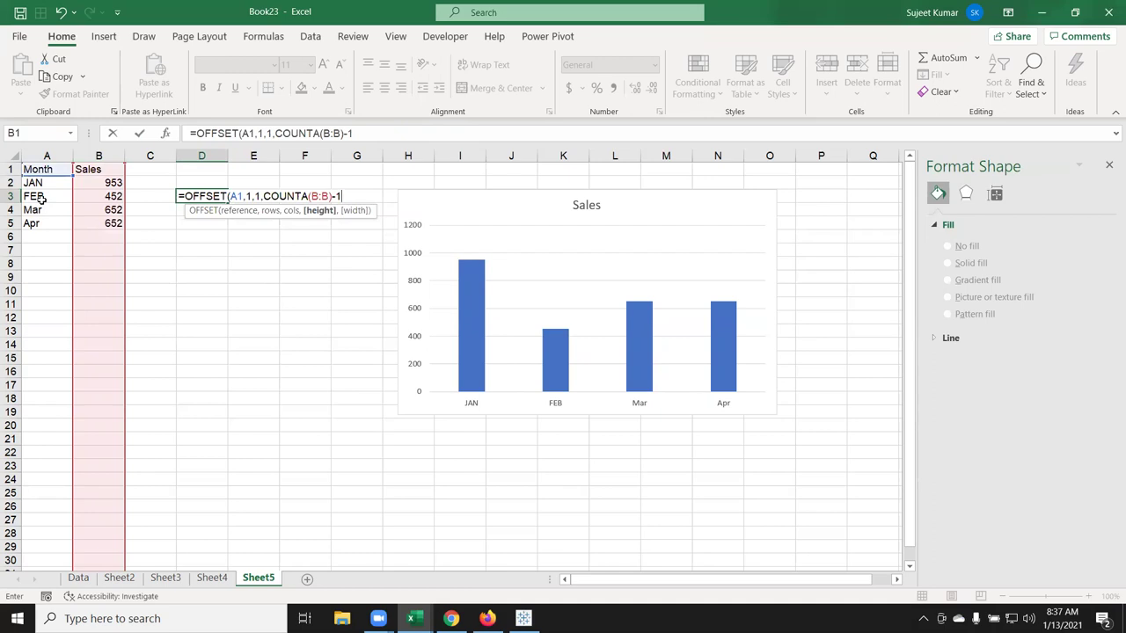
pyautogui.write(',1)')
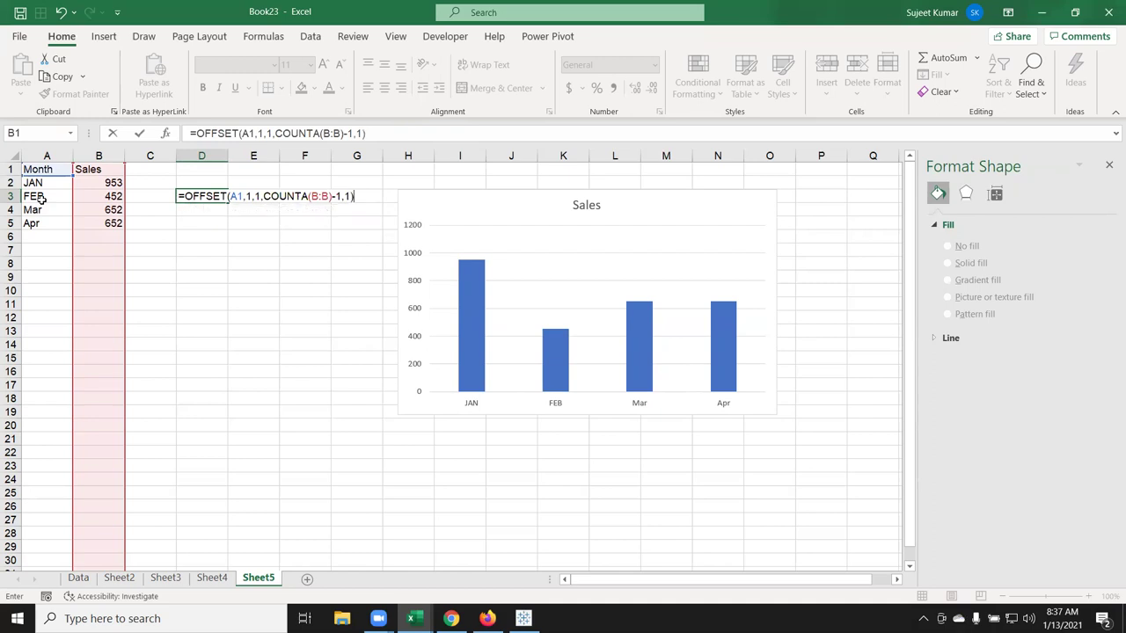
pyautogui.hotkey('ctrl', 'Return')
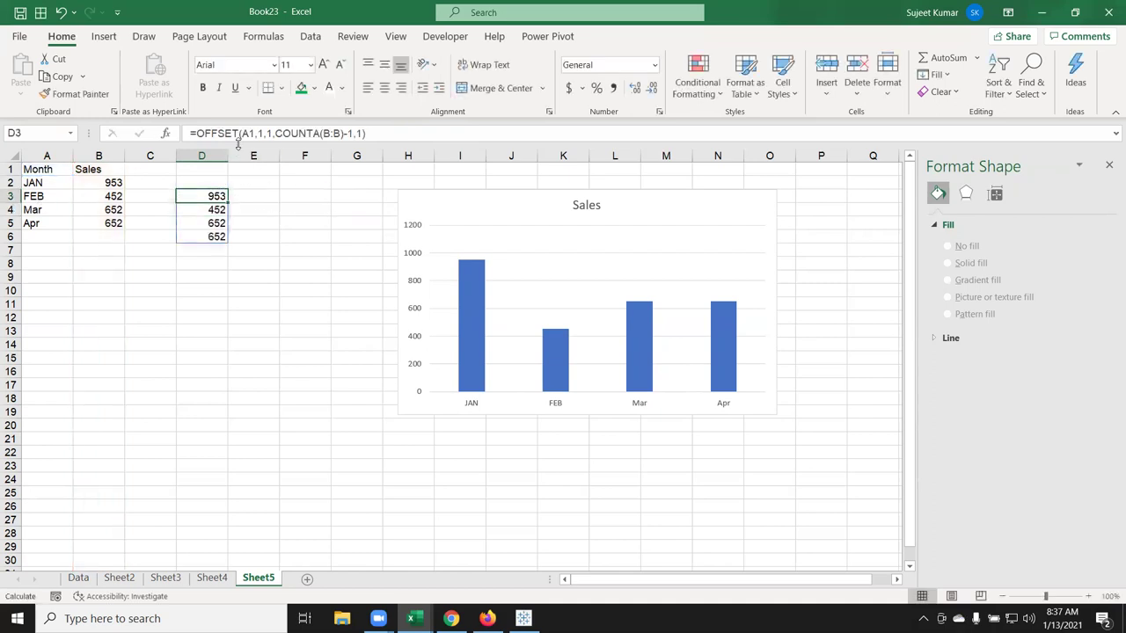
# Make the A1 and B:B references absolute and copy the whole formula
pyautogui.click(242, 133)
pyautogui.doubleClick(247, 133)
pyautogui.press('F4')
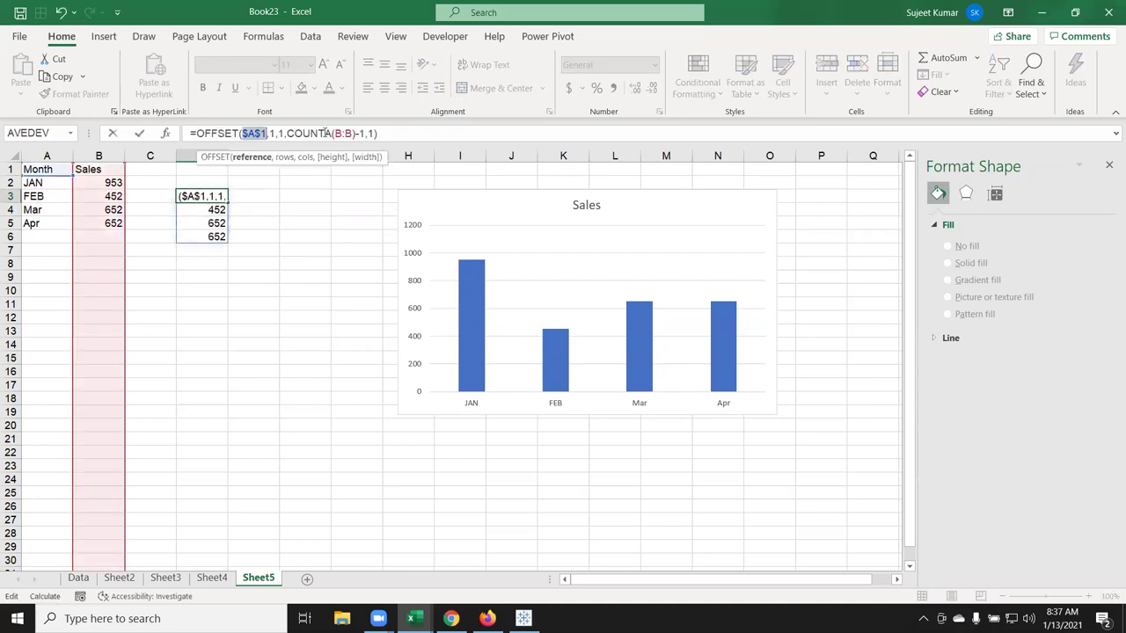
pyautogui.doubleClick(345, 133)
pyautogui.press('F4')
pyautogui.moveTo(395, 134); pyautogui.dragTo(186, 133)
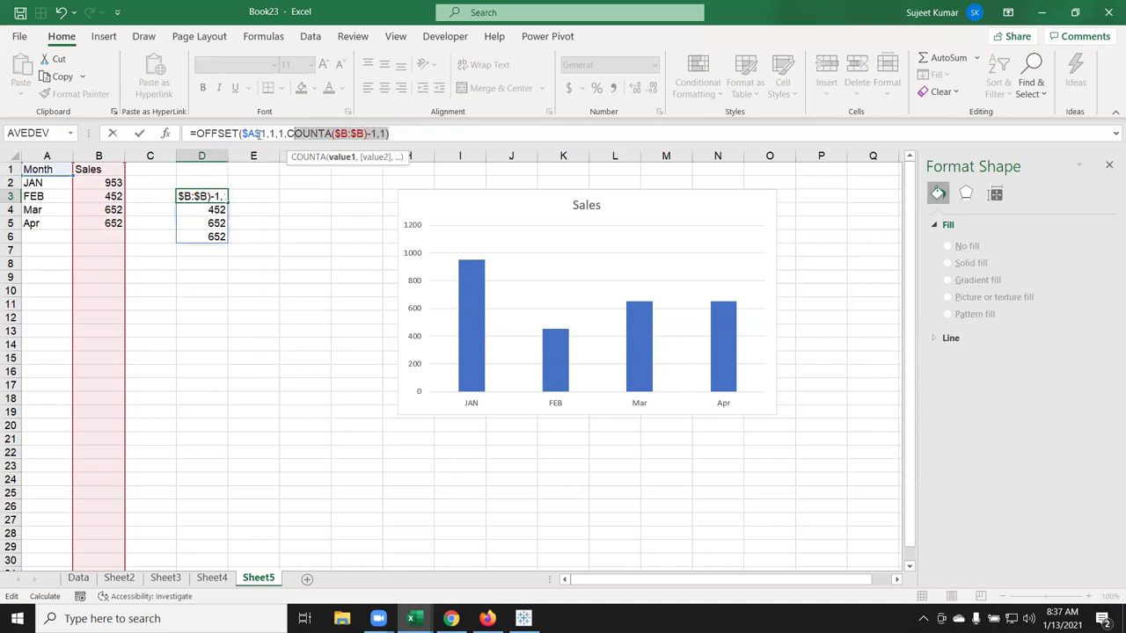
pyautogui.hotkey('ctrl', 'c')
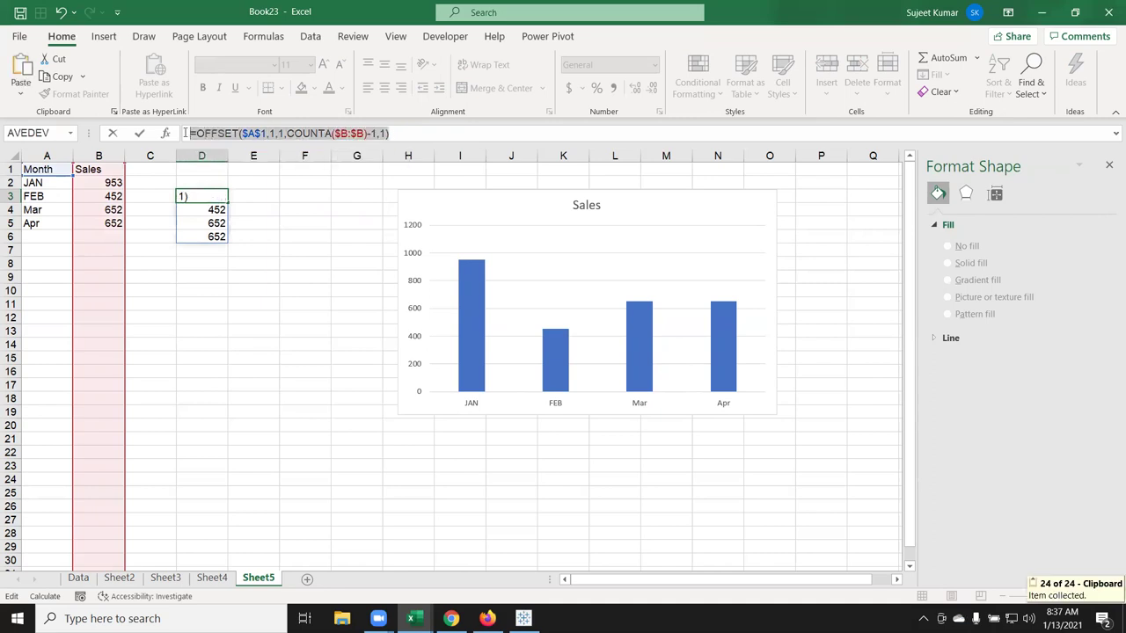
pyautogui.press('Return')
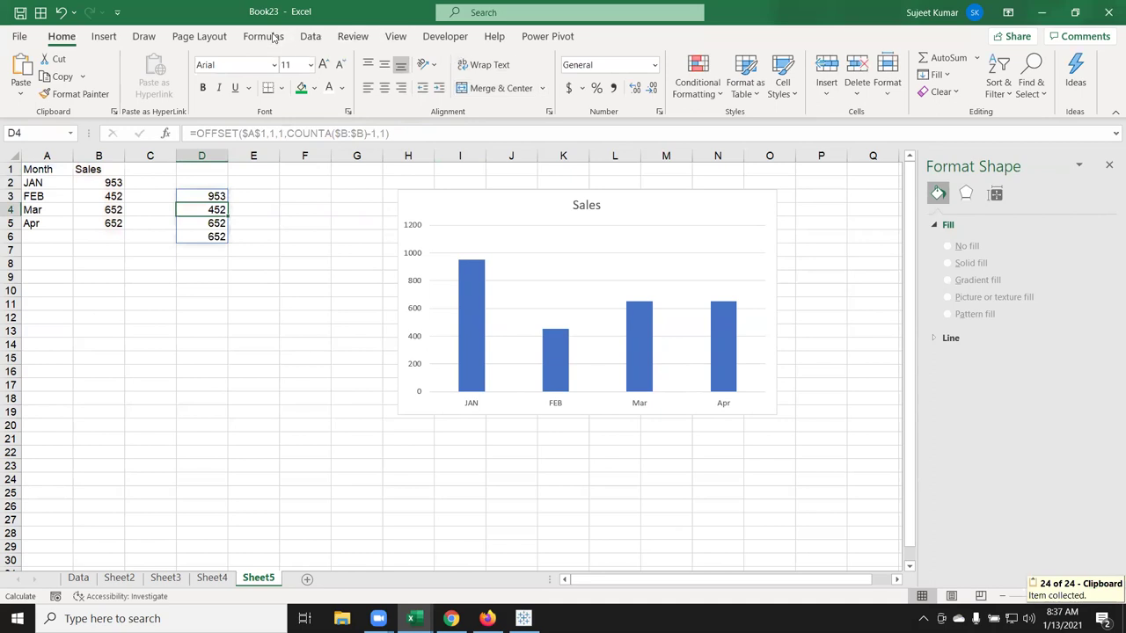
# Define the name SLS referring to =OFFSET($A$1,1,1,COUNTA($B:$B)-1,1)
pyautogui.click(261, 37)
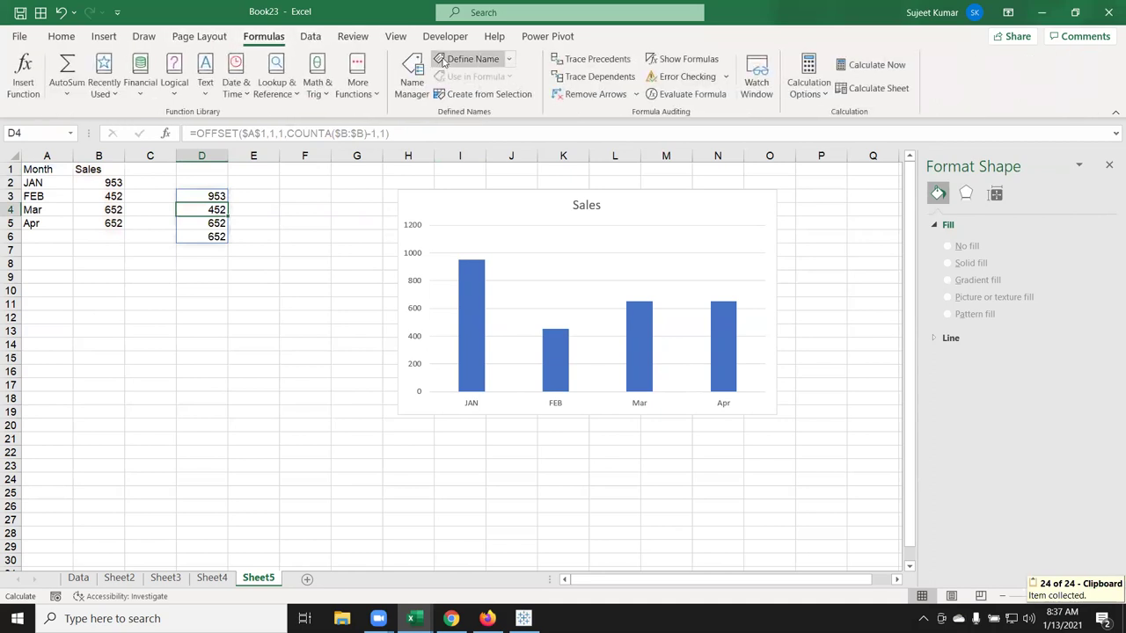
pyautogui.click(470, 59)
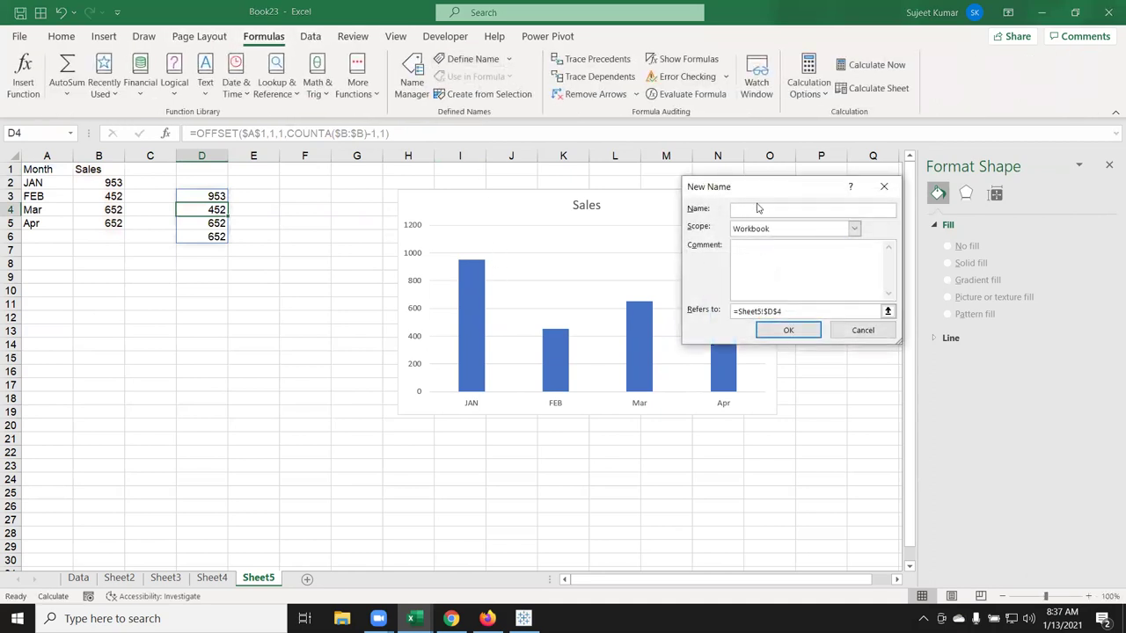
pyautogui.moveTo(749, 192); pyautogui.dragTo(219, 297)
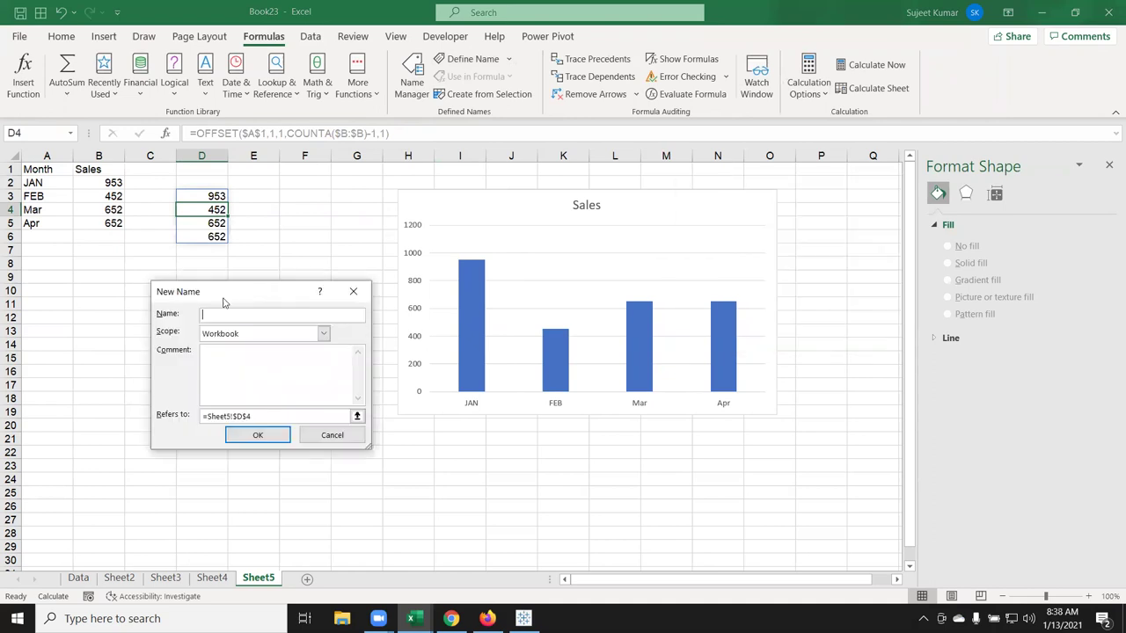
pyautogui.write('SLS')
pyautogui.moveTo(255, 416); pyautogui.dragTo(173, 417)
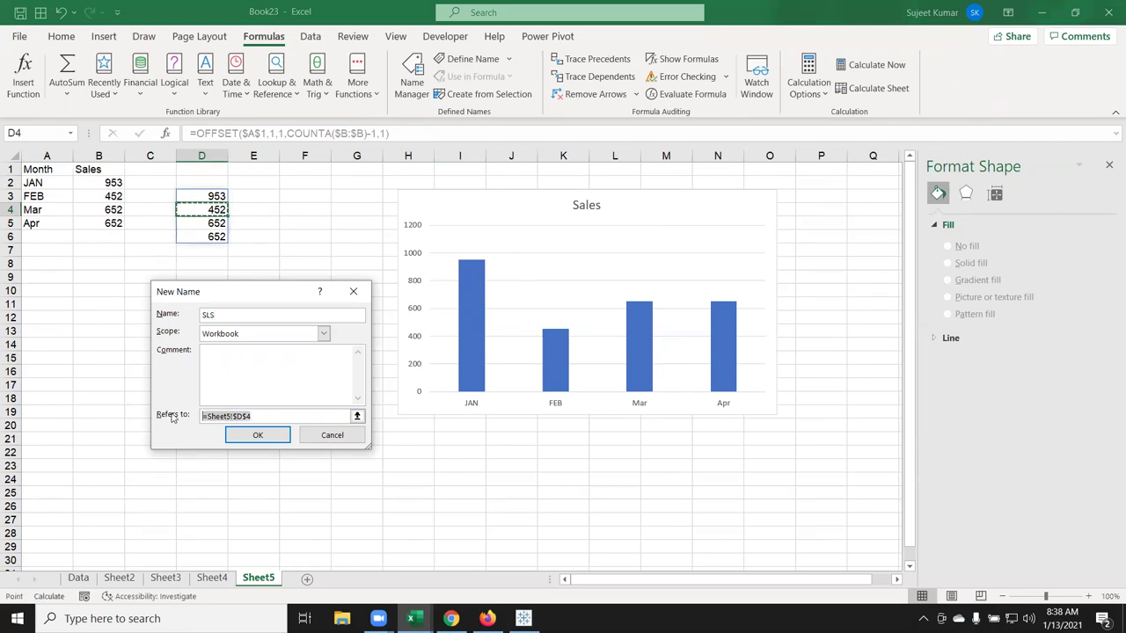
pyautogui.write('=')
pyautogui.hotkey('ctrl', 'v')
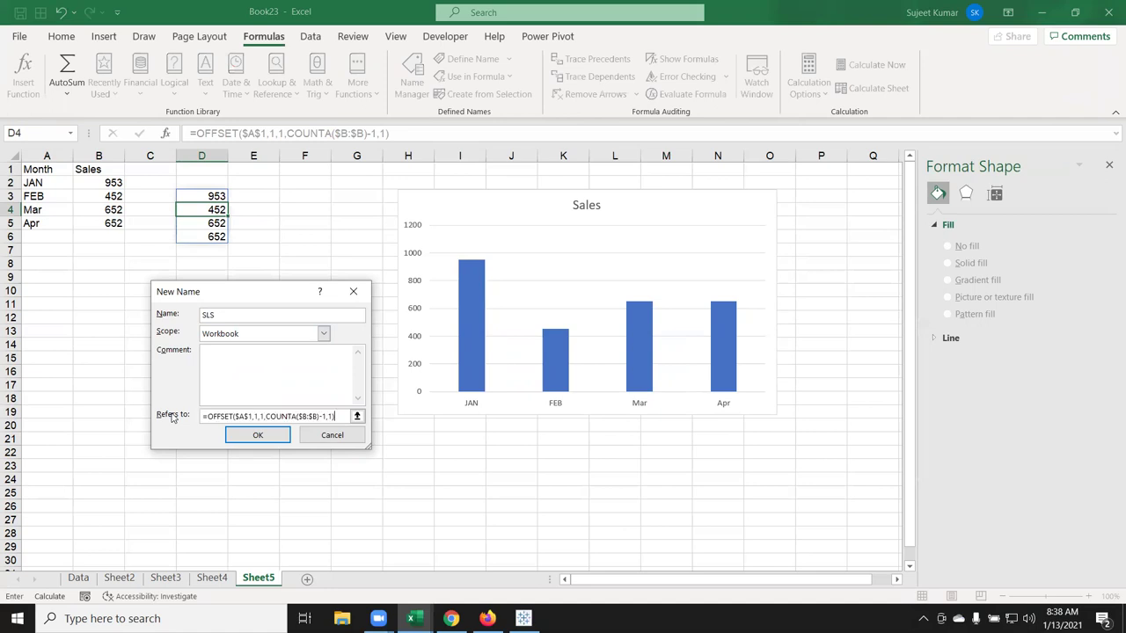
pyautogui.click(255, 436)
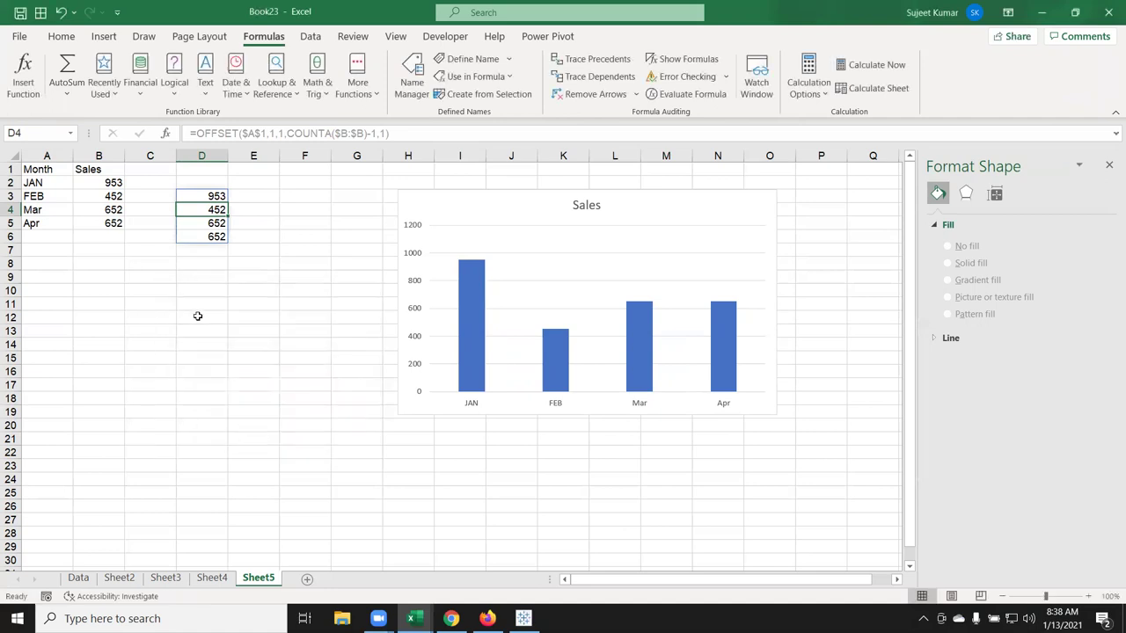
pyautogui.click(199, 196)
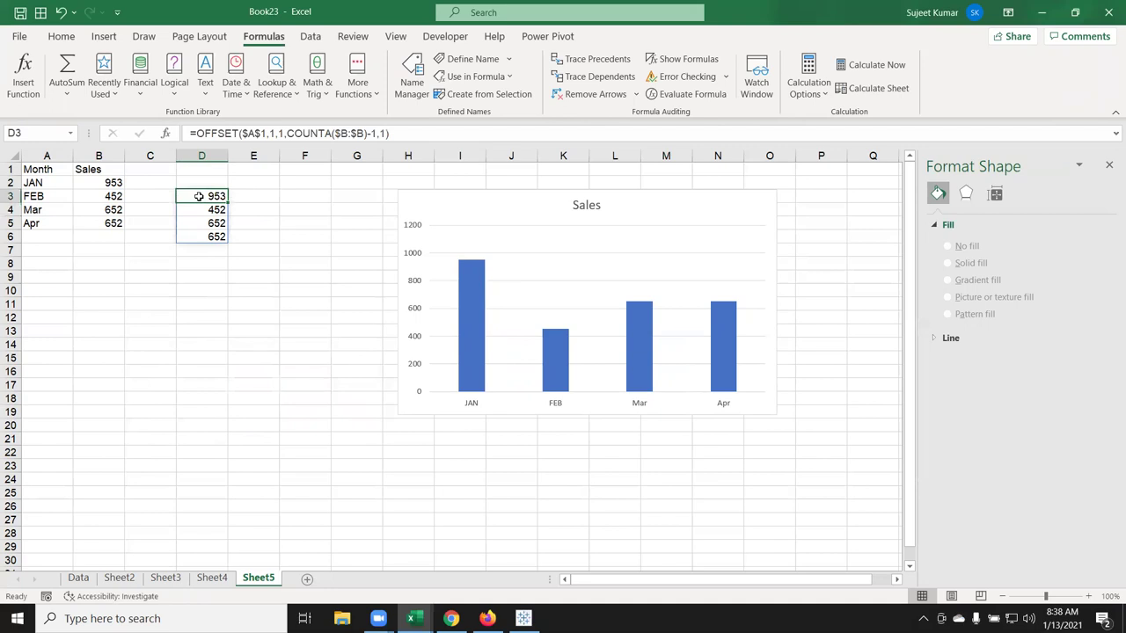
pyautogui.click(277, 133)
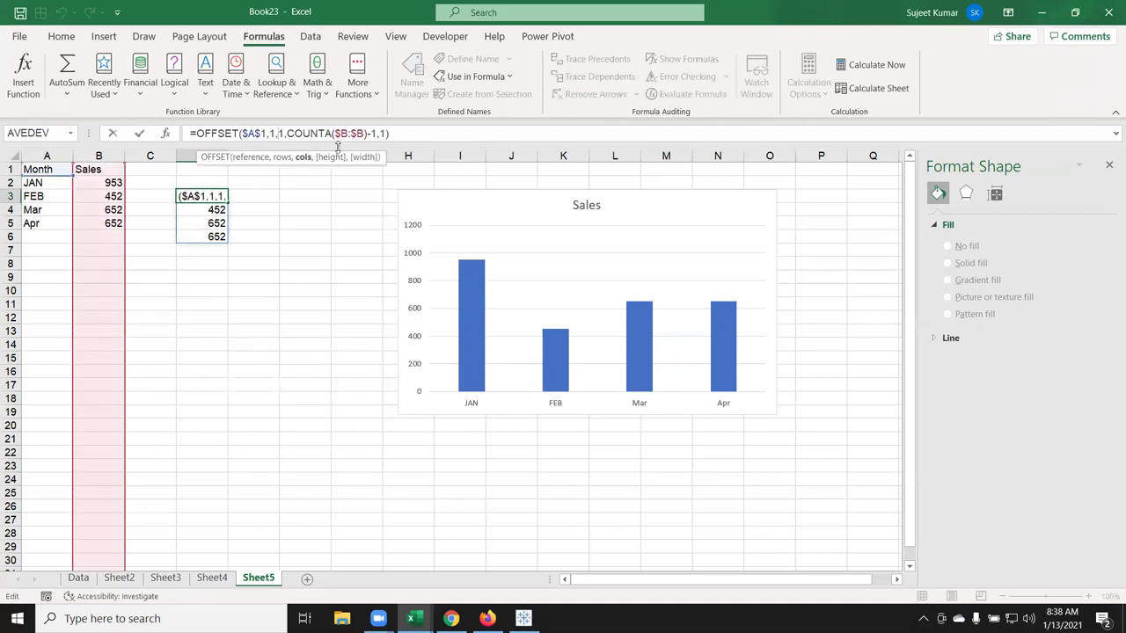
# Change D3 to =OFFSET($A$1,1,0,COUNTA($A:$A)-1,1) to list months, and copy it
pyautogui.press('Delete')
pyautogui.write('0')
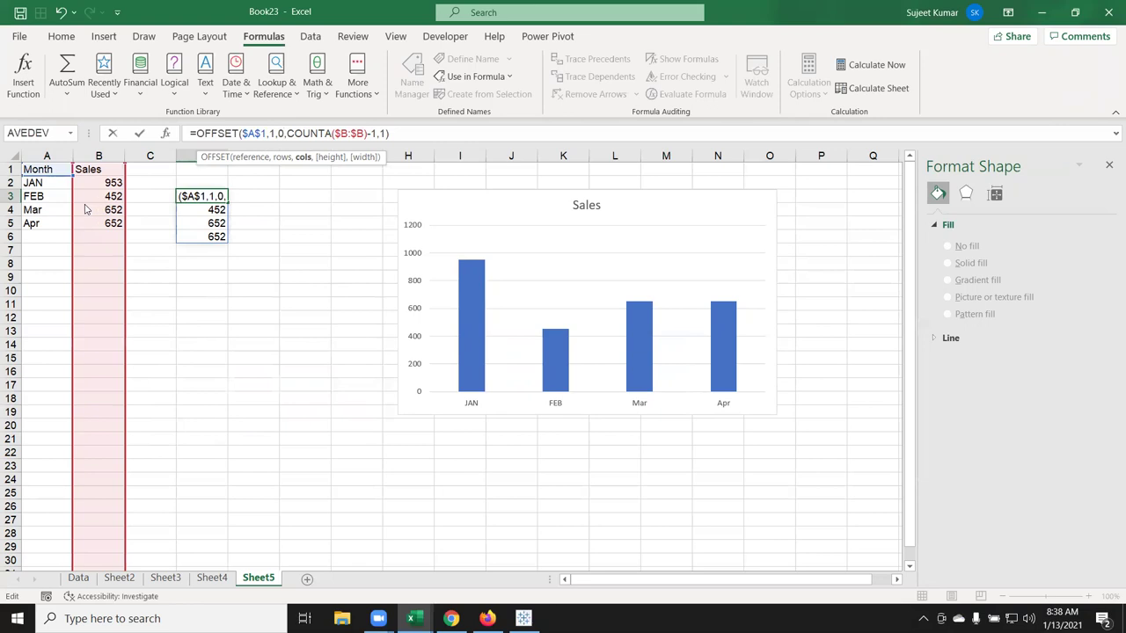
pyautogui.moveTo(76, 211); pyautogui.dragTo(58, 209)
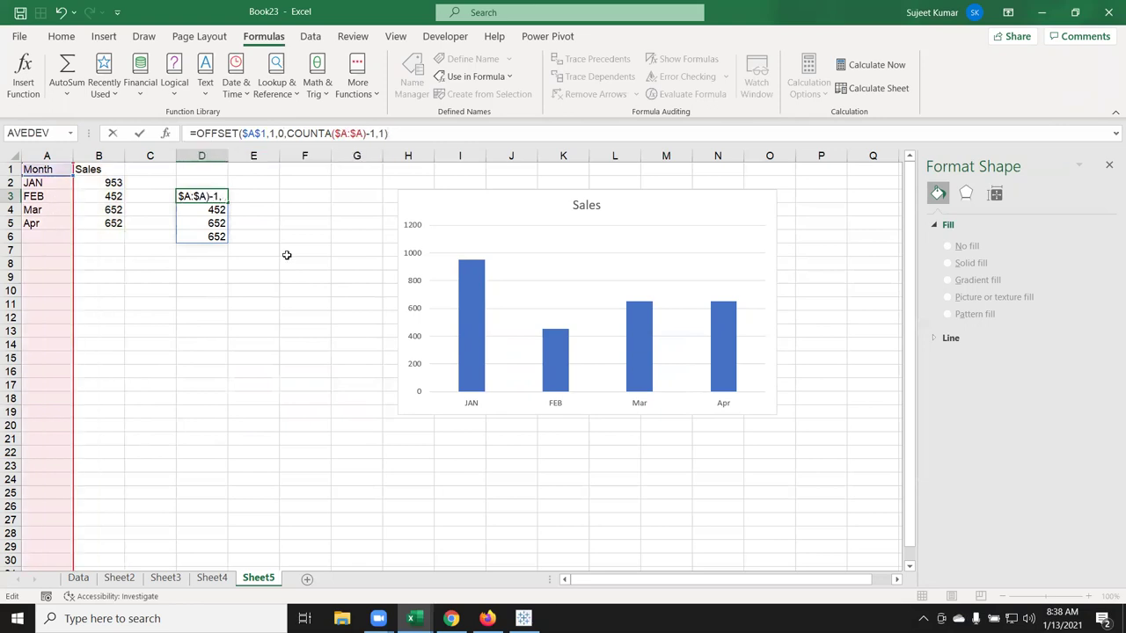
pyautogui.press('Return')
pyautogui.press('Up')
pyautogui.click(399, 135)
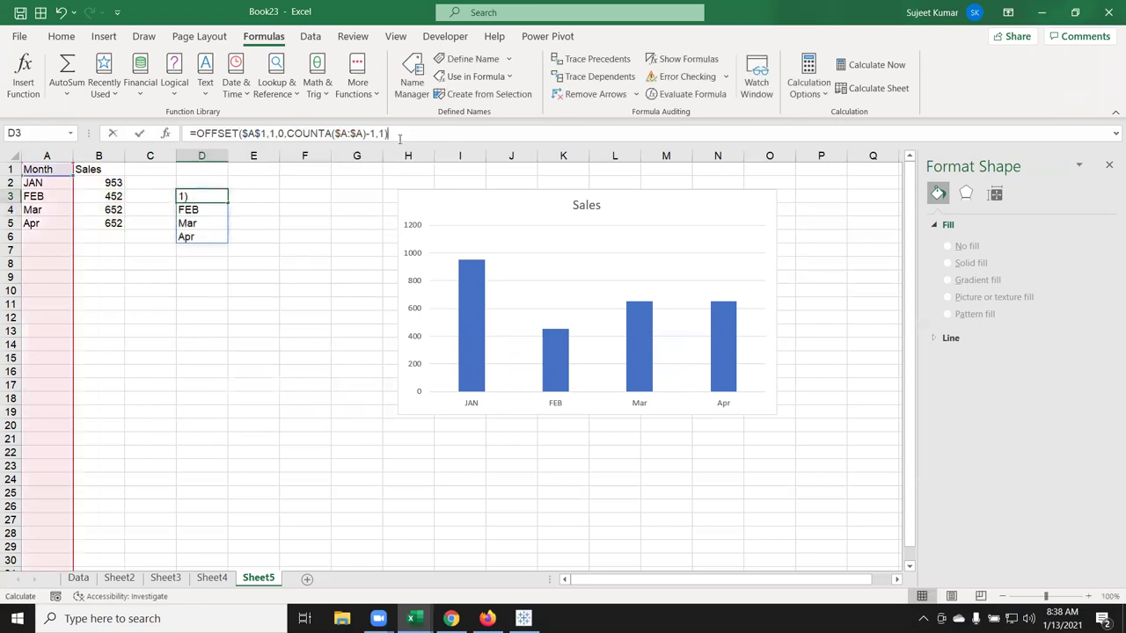
pyautogui.moveTo(400, 136); pyautogui.dragTo(195, 134)
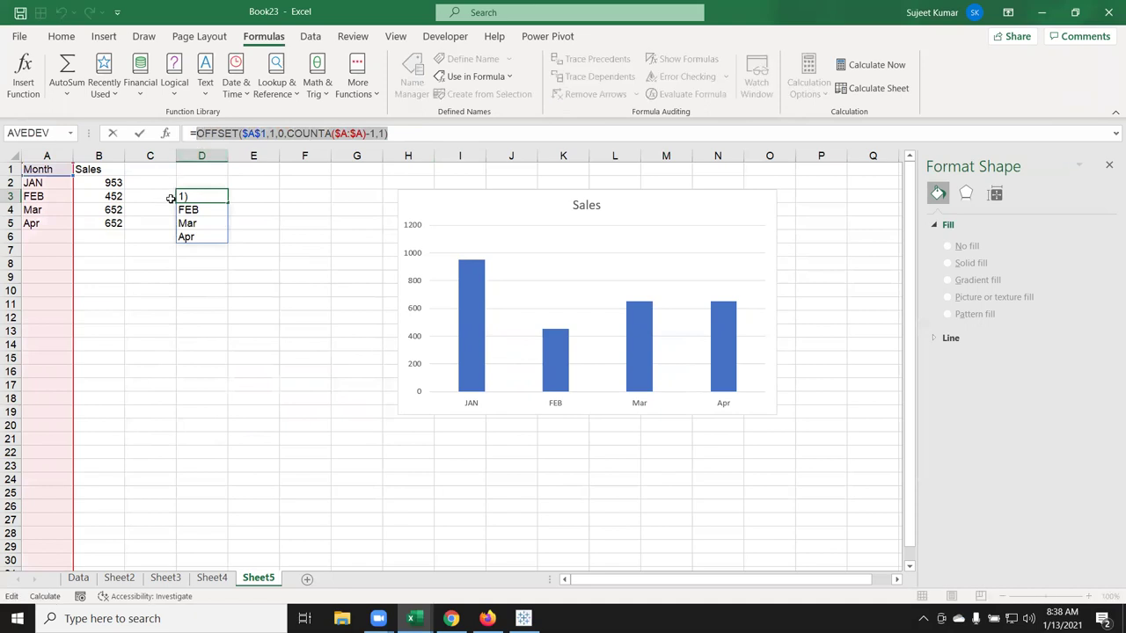
pyautogui.hotkey('shift', 'Home')
pyautogui.hotkey('ctrl', 'c')
pyautogui.press('Escape')
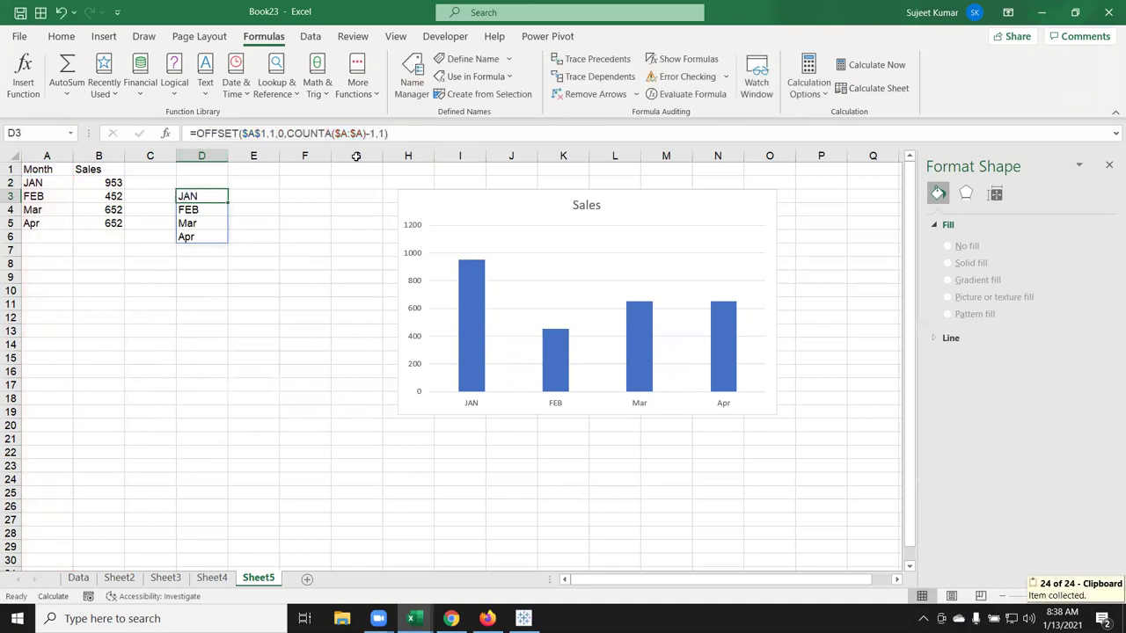
# Define the name MM referring to the copied month OFFSET formula
pyautogui.click(469, 59)
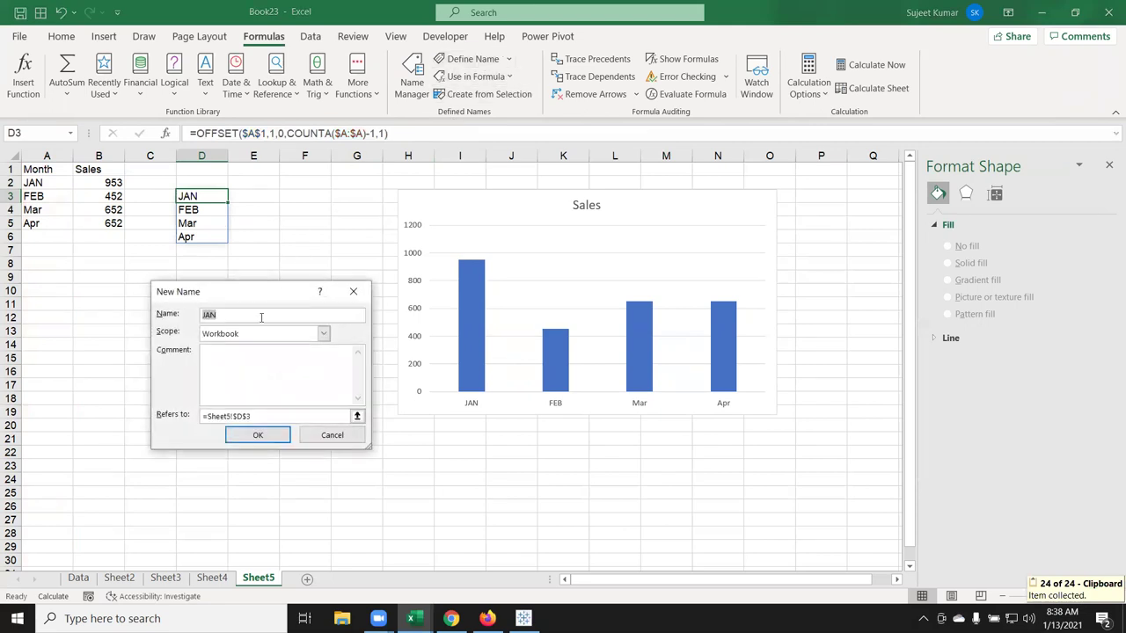
pyautogui.write('MM')
pyautogui.press('BackSpace')
pyautogui.write('M')
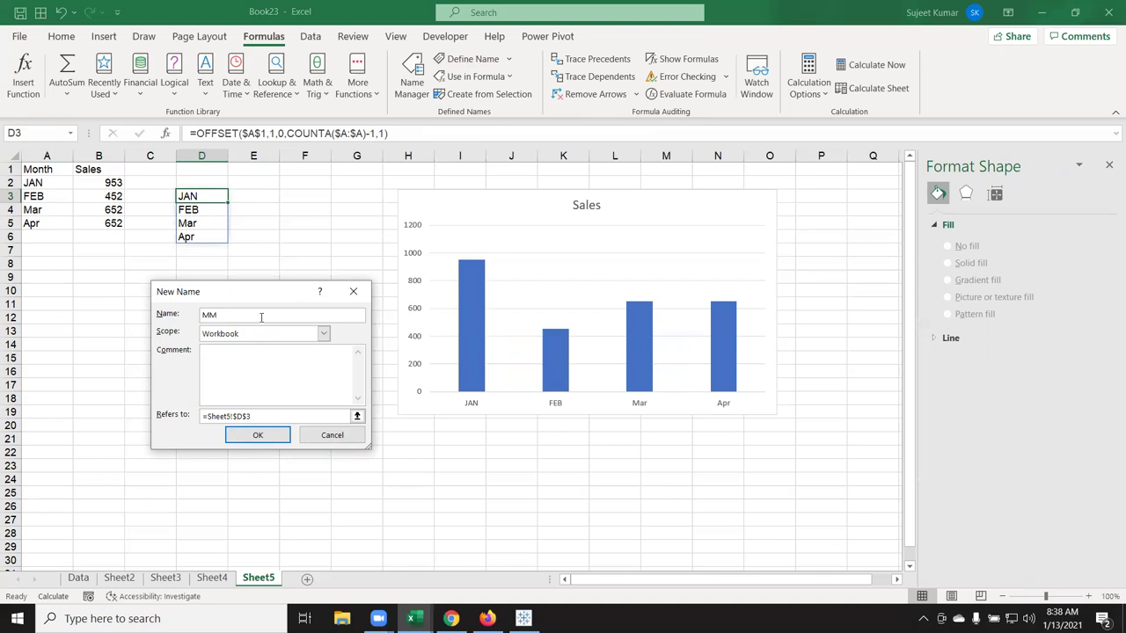
pyautogui.click(280, 417)
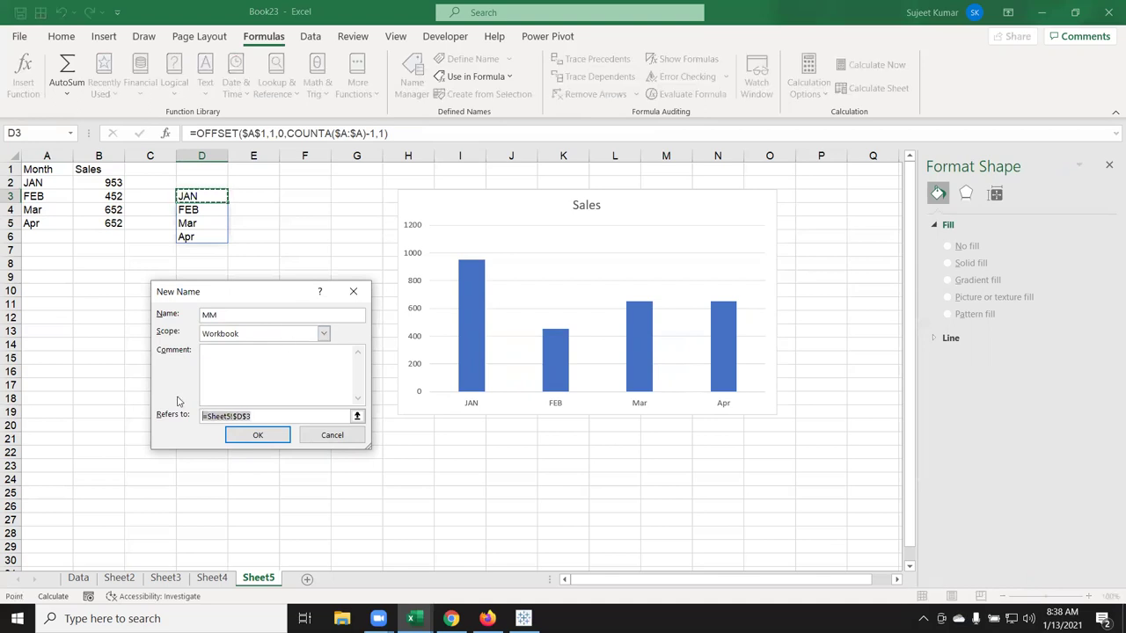
pyautogui.hotkey('ctrl', 'v')
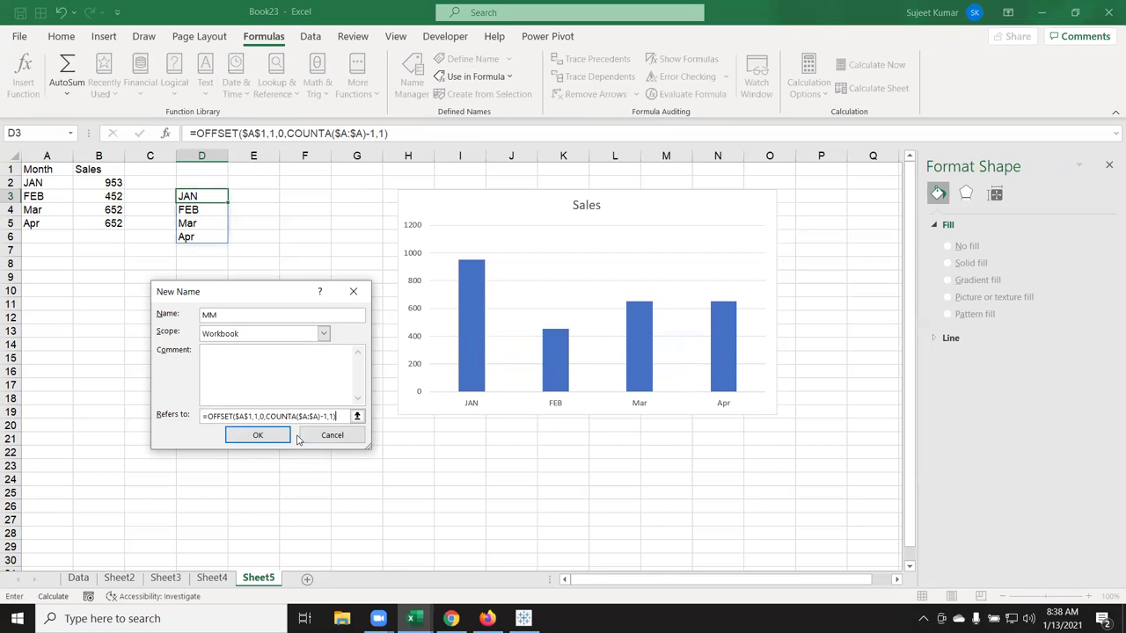
pyautogui.click(283, 432)
# Move the chart beside the data and replace the series month range with MM
pyautogui.click(413, 206)
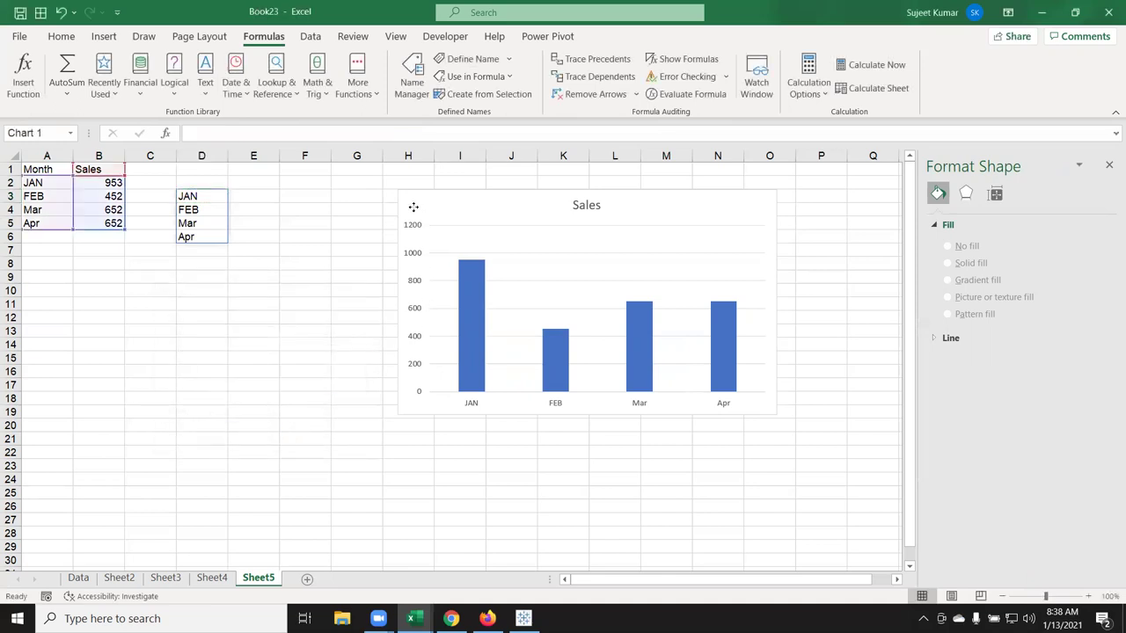
pyautogui.moveTo(414, 207); pyautogui.dragTo(288, 222)
pyautogui.click(343, 314)
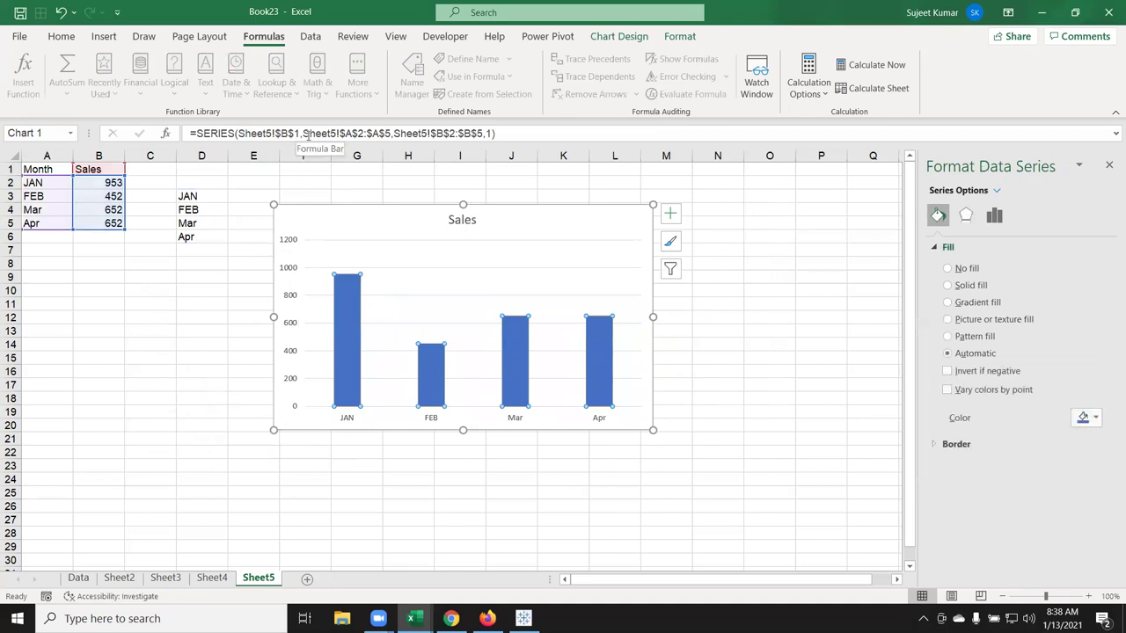
pyautogui.moveTo(302, 132); pyautogui.dragTo(387, 133)
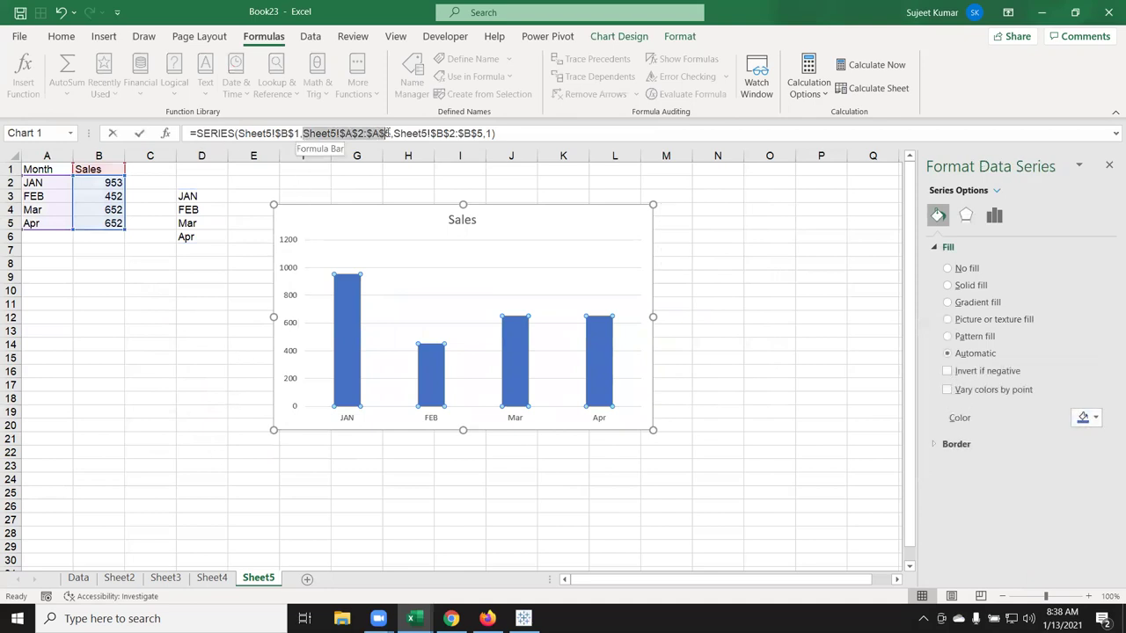
pyautogui.press('Right')
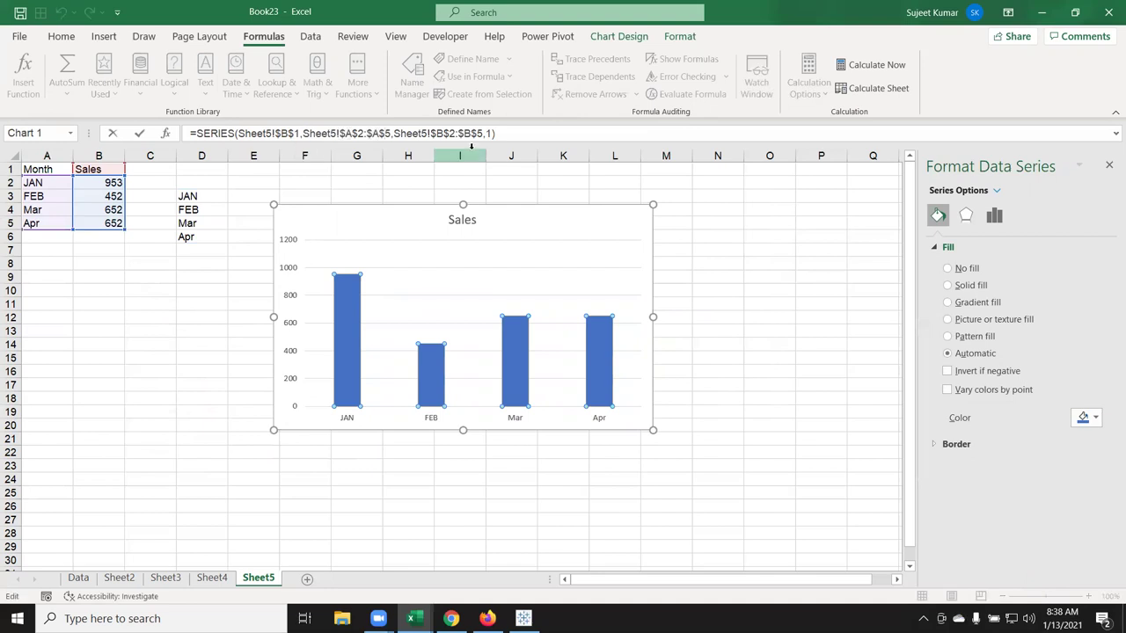
pyautogui.press('BackSpace')
pyautogui.press('BackSpace')
pyautogui.press('BackSpace')
pyautogui.press('BackSpace')
pyautogui.press('BackSpace')
pyautogui.press('BackSpace')
pyautogui.press('BackSpace')
pyautogui.press('BackSpace')
pyautogui.press('BackSpace')
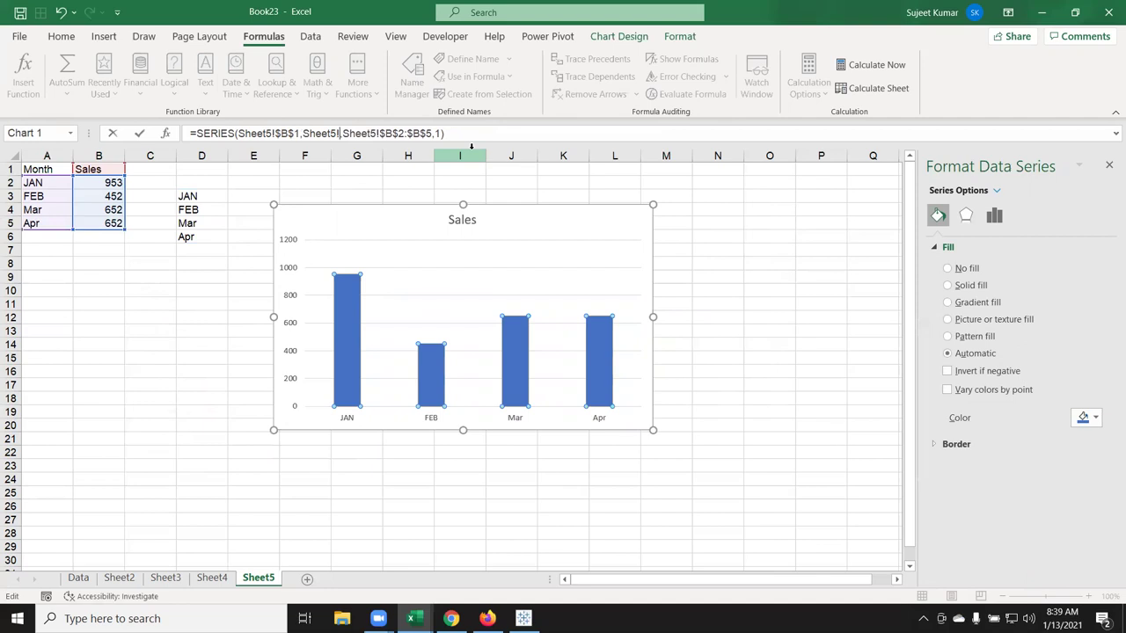
pyautogui.write('MM')
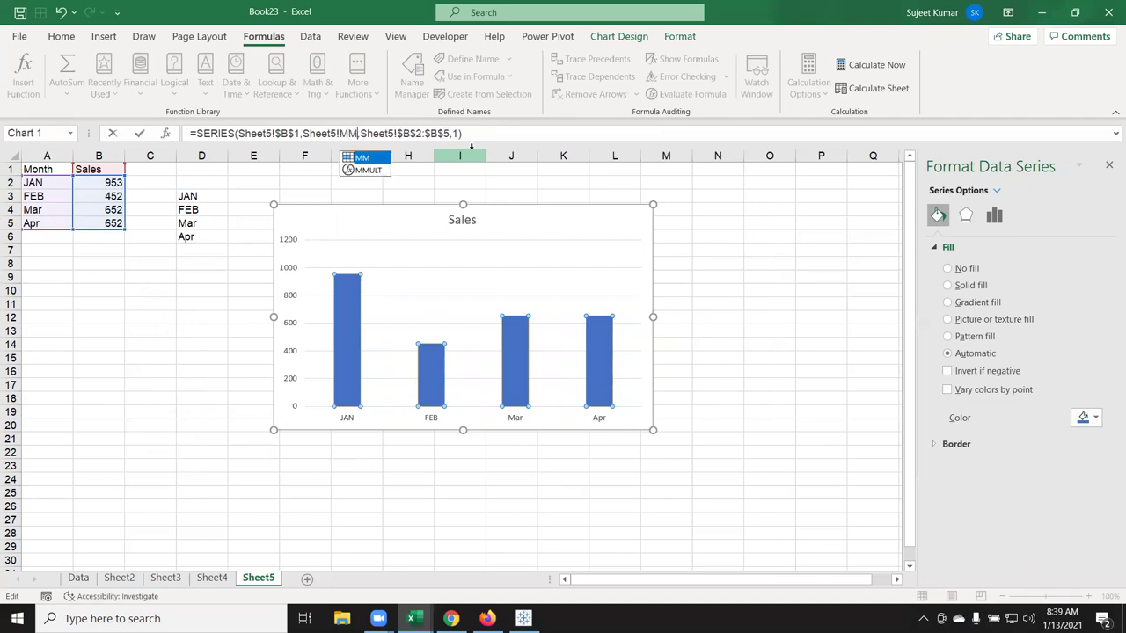
pyautogui.press('Return')
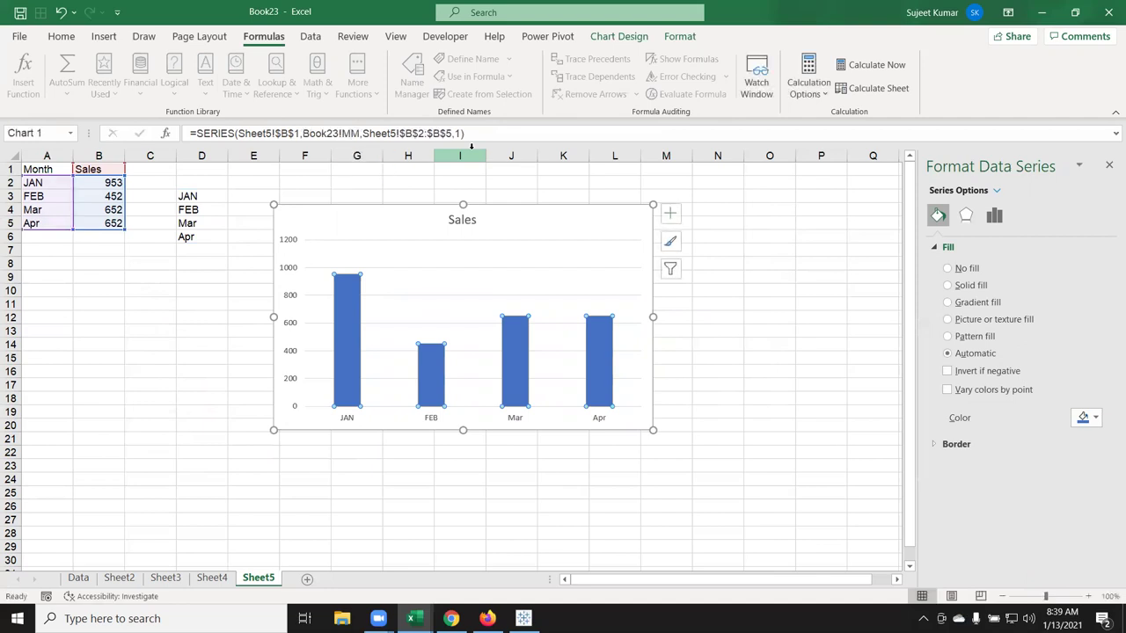
# Replace the series sales range with the SLS name
pyautogui.click(456, 135)
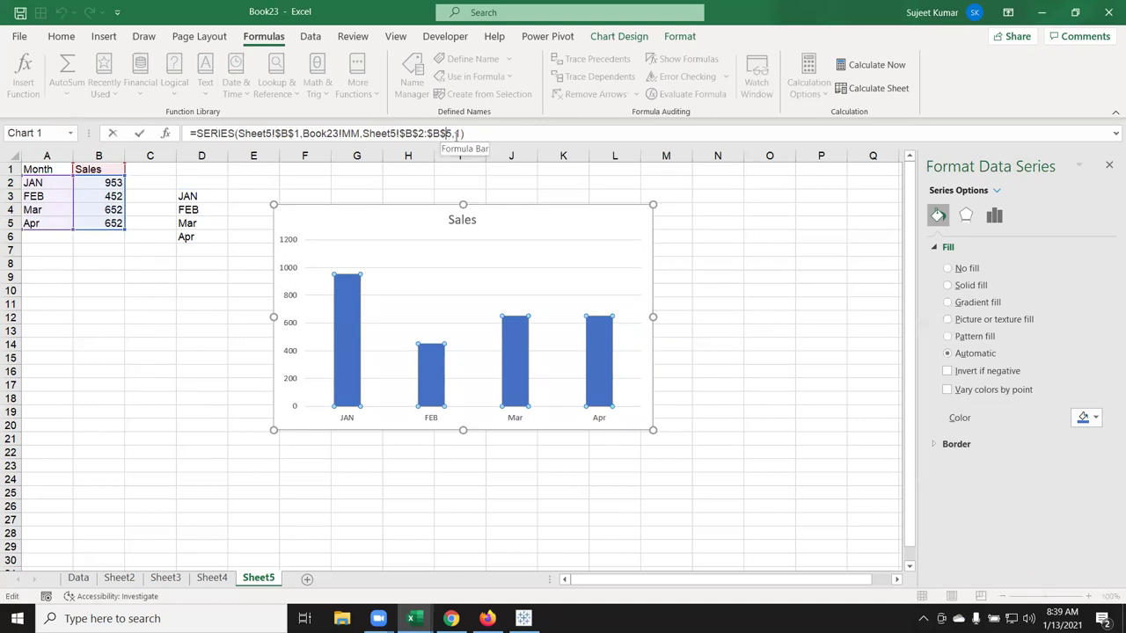
pyautogui.press('BackSpace')
pyautogui.press('BackSpace')
pyautogui.press('BackSpace')
pyautogui.press('BackSpace')
pyautogui.press('BackSpace')
pyautogui.press('BackSpace')
pyautogui.press('BackSpace')
pyautogui.press('BackSpace')
pyautogui.press('BackSpace')
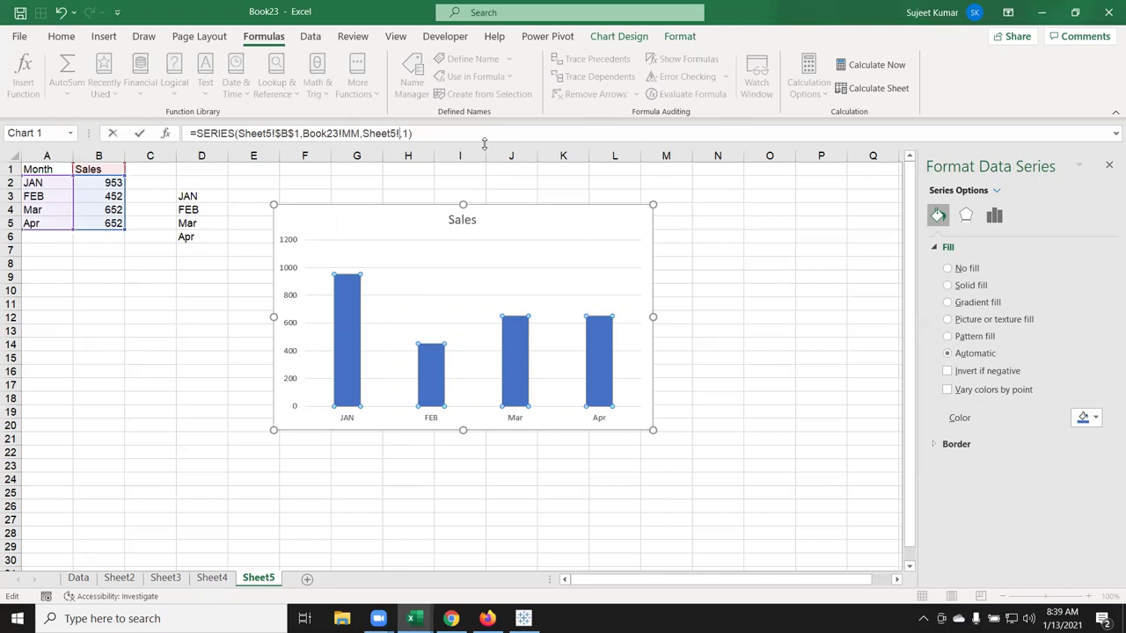
pyautogui.write('SLS')
pyautogui.press('Return')
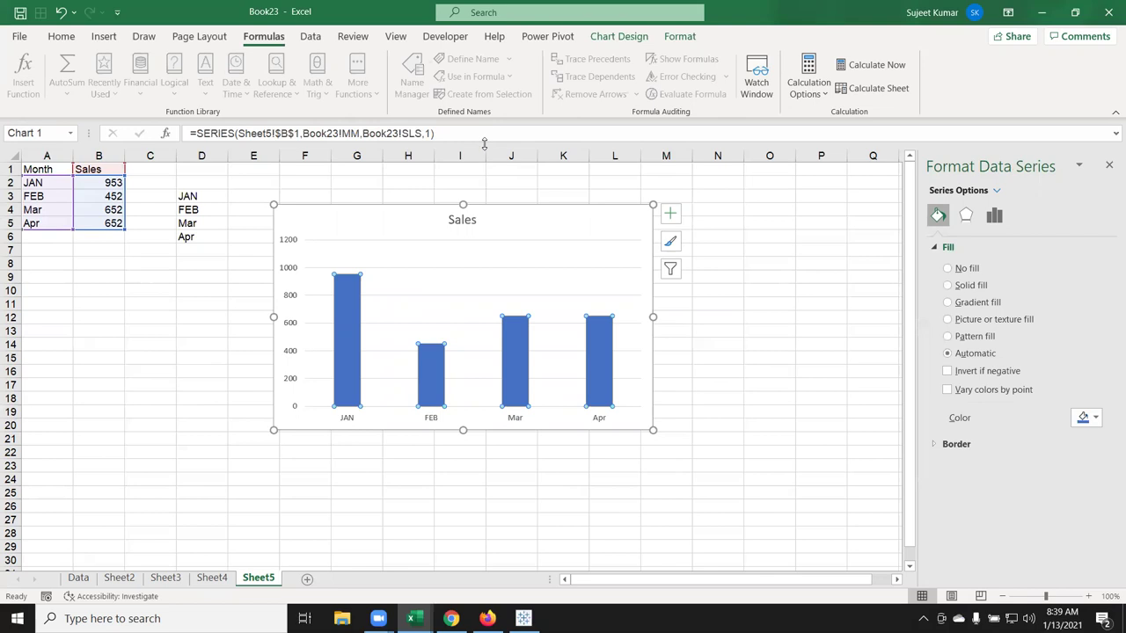
# Add rows May 652 and Jul 852 below Apr
pyautogui.click(230, 222)
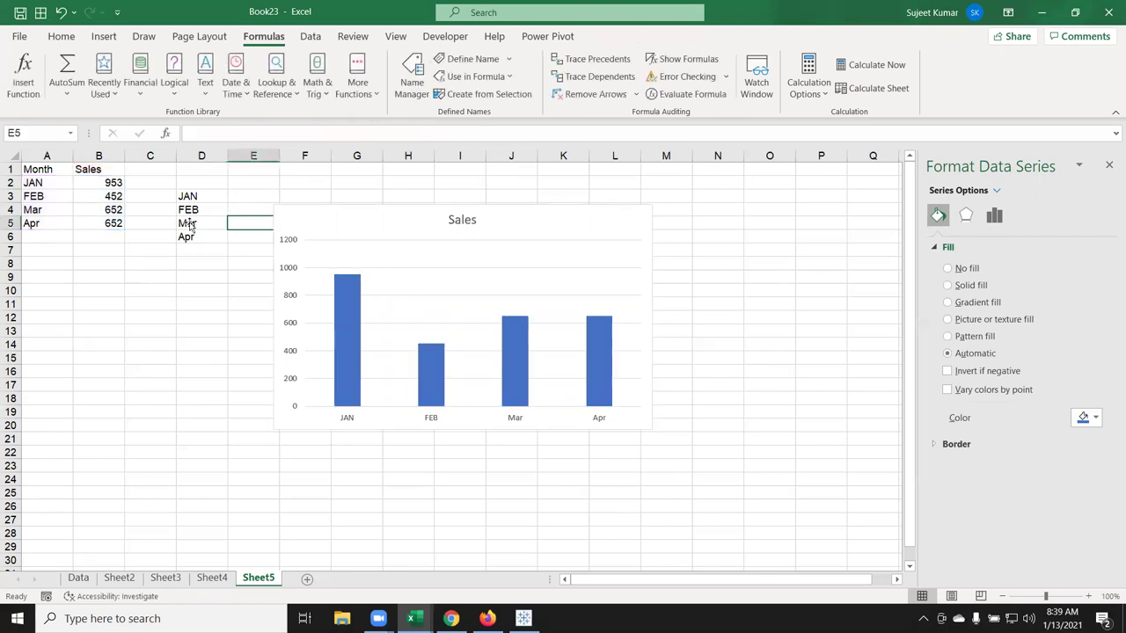
pyautogui.click(42, 238)
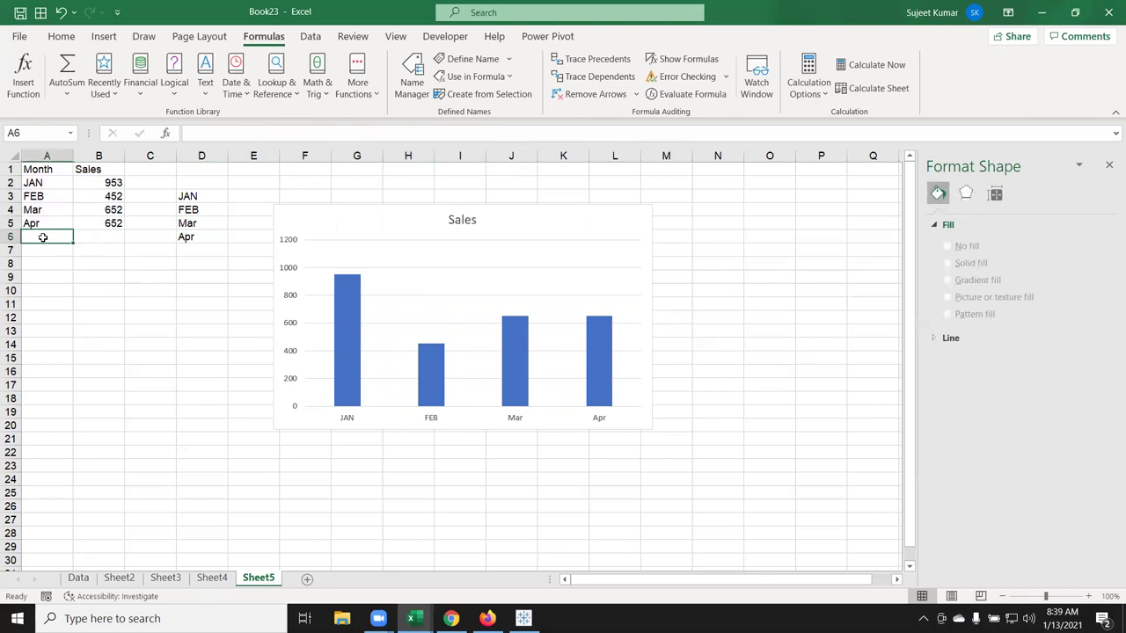
pyautogui.write('May')
pyautogui.press('Tab')
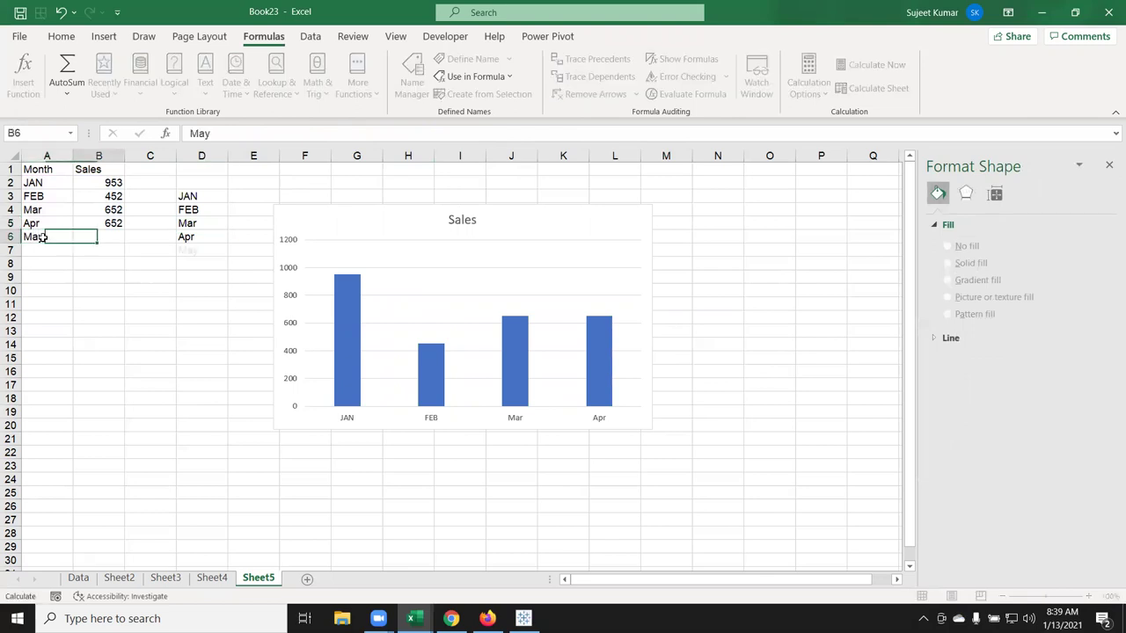
pyautogui.write('652')
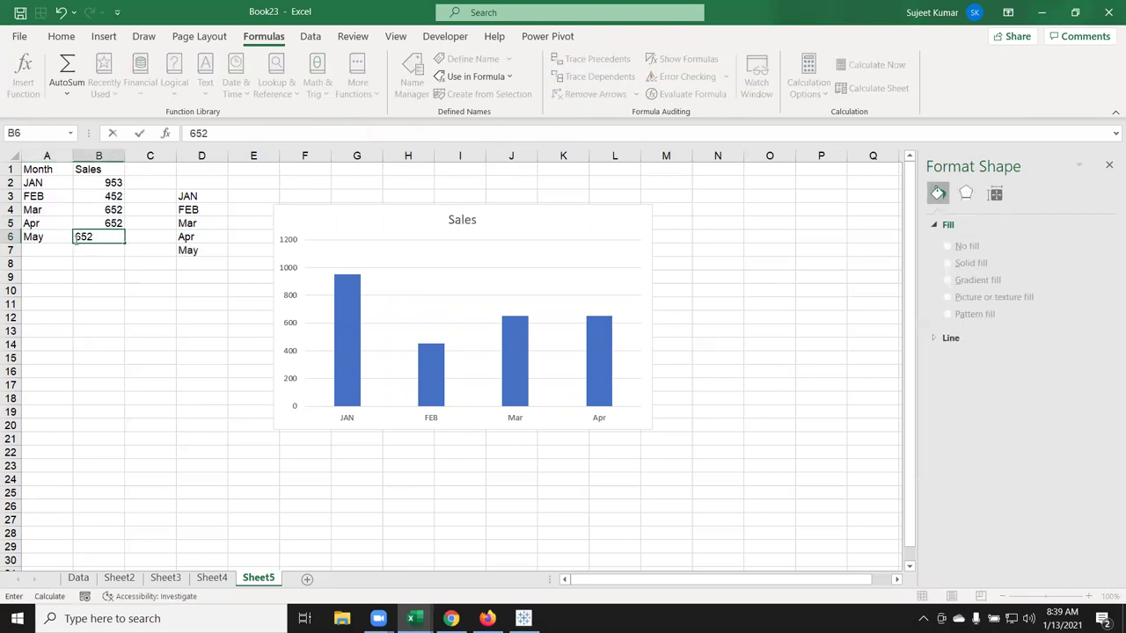
pyautogui.press('Return')
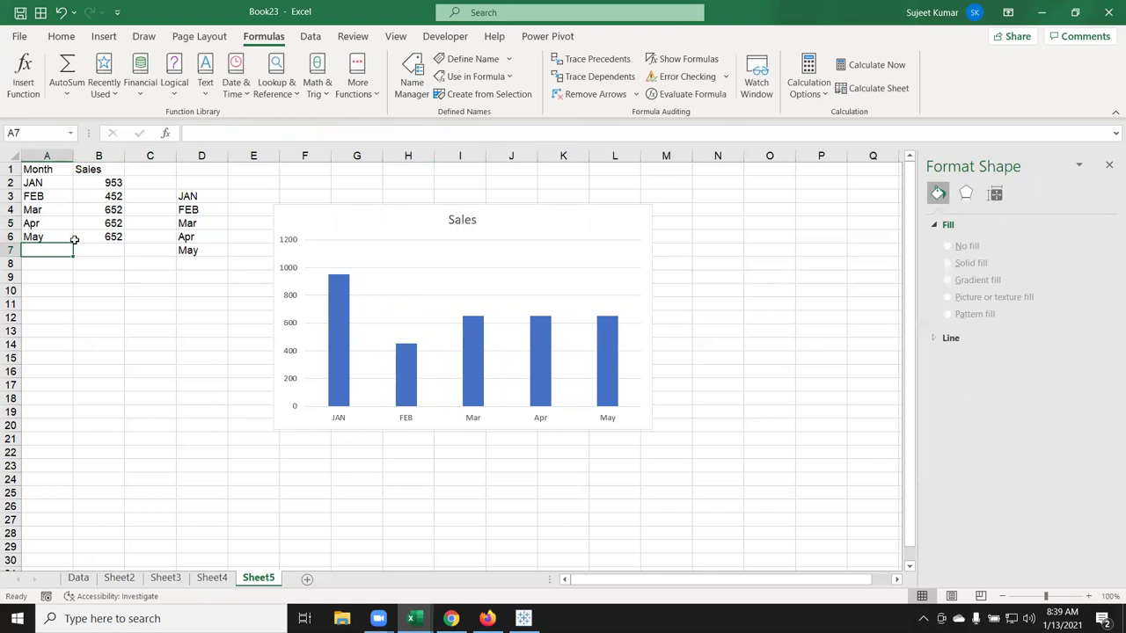
pyautogui.write('Jul')
pyautogui.press('Tab')
pyautogui.write('852')
pyautogui.press('Tab')
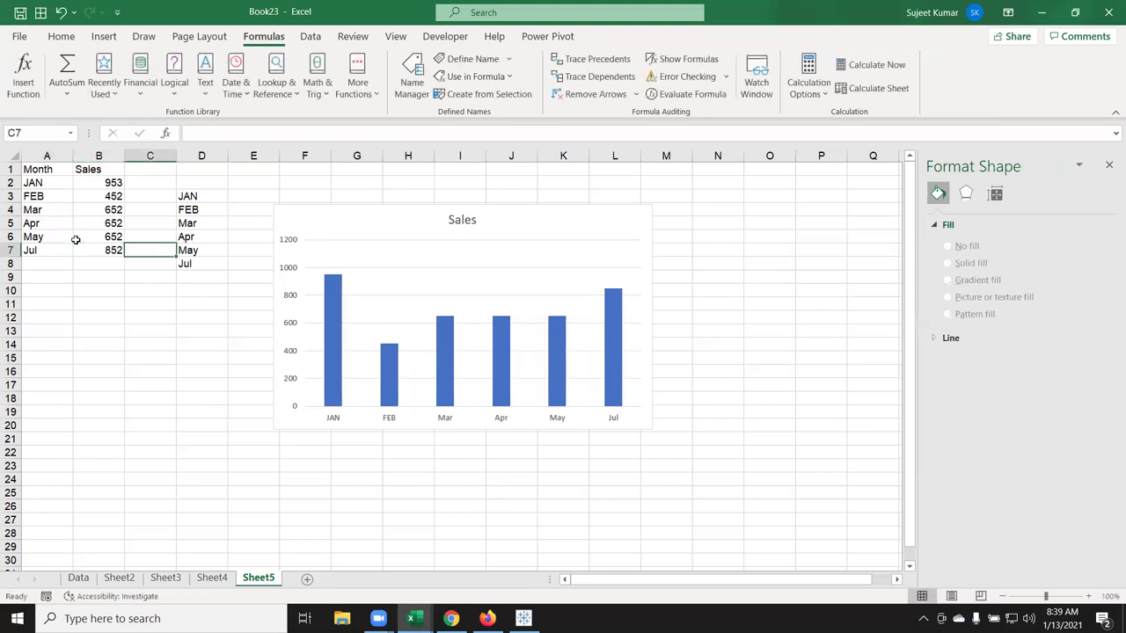
# Clear A4:B7 so the chart shrinks to JAN and FEB
pyautogui.press('Left')
pyautogui.hotkey('shift', 'Left')
pyautogui.hotkey('shift', 'Up')
pyautogui.hotkey('shift', 'Up')
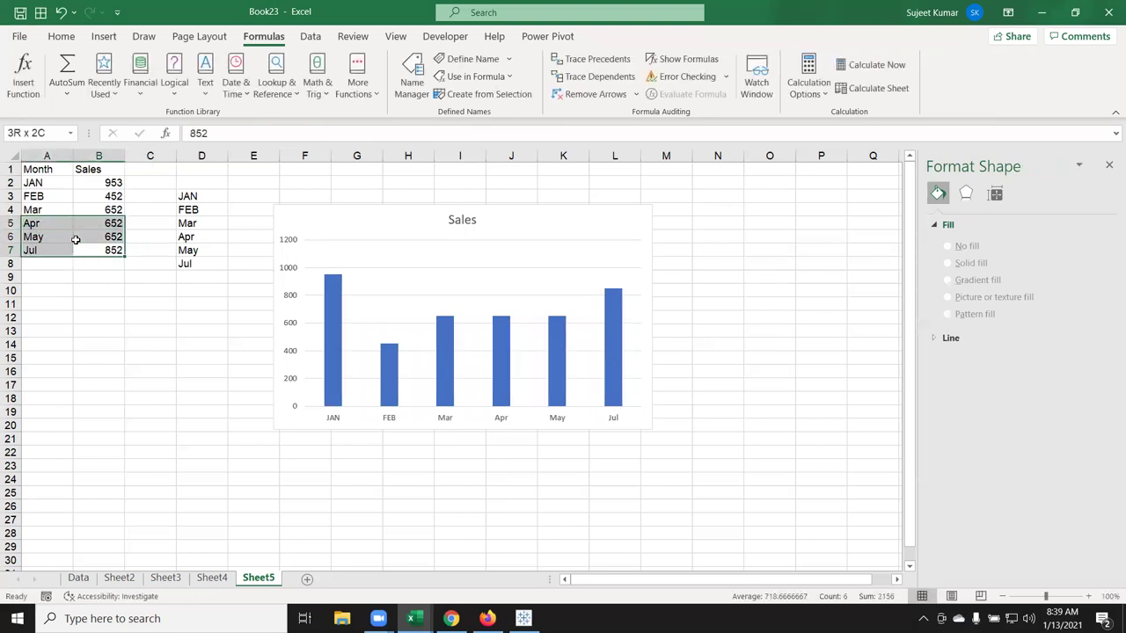
pyautogui.hotkey('shift', 'Up')
pyautogui.hotkey('ctrl', 'c')
pyautogui.press('Delete')
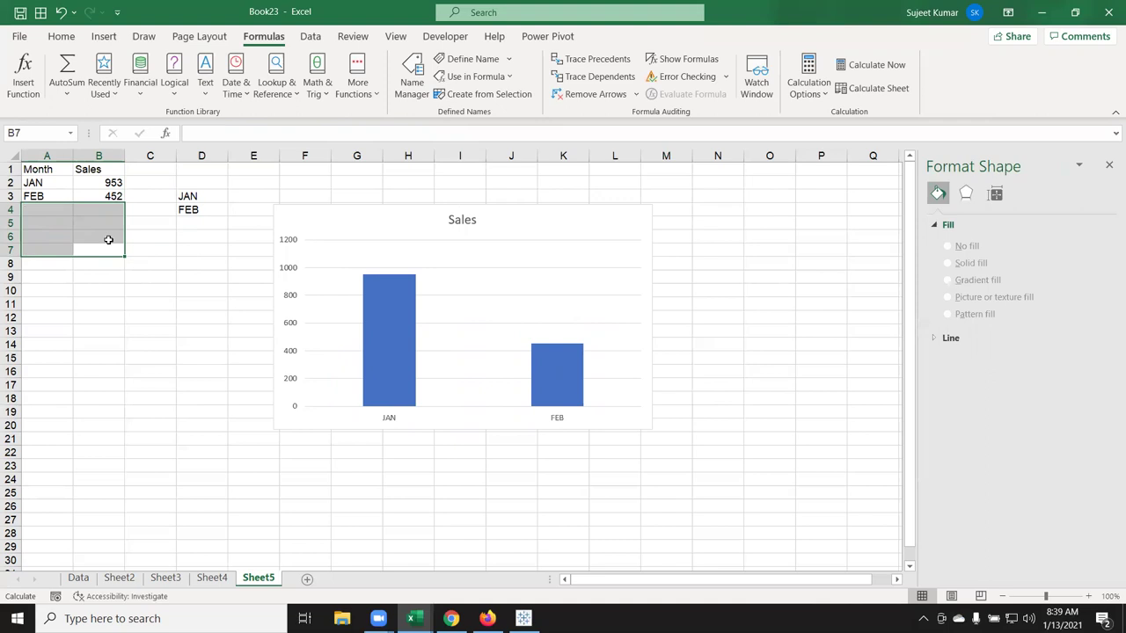
# Restore the Mar–Jul rows, then clear and undo clearing the JAN and FEB rows
pyautogui.hotkey('ctrl', 'v')
pyautogui.press('Up')
pyautogui.press('Up')
pyautogui.press('Up')
pyautogui.press('Up')
pyautogui.press('Left')
pyautogui.press('Up')
pyautogui.hotkey('shift', 'Right')
pyautogui.hotkey('shift', 'Down')
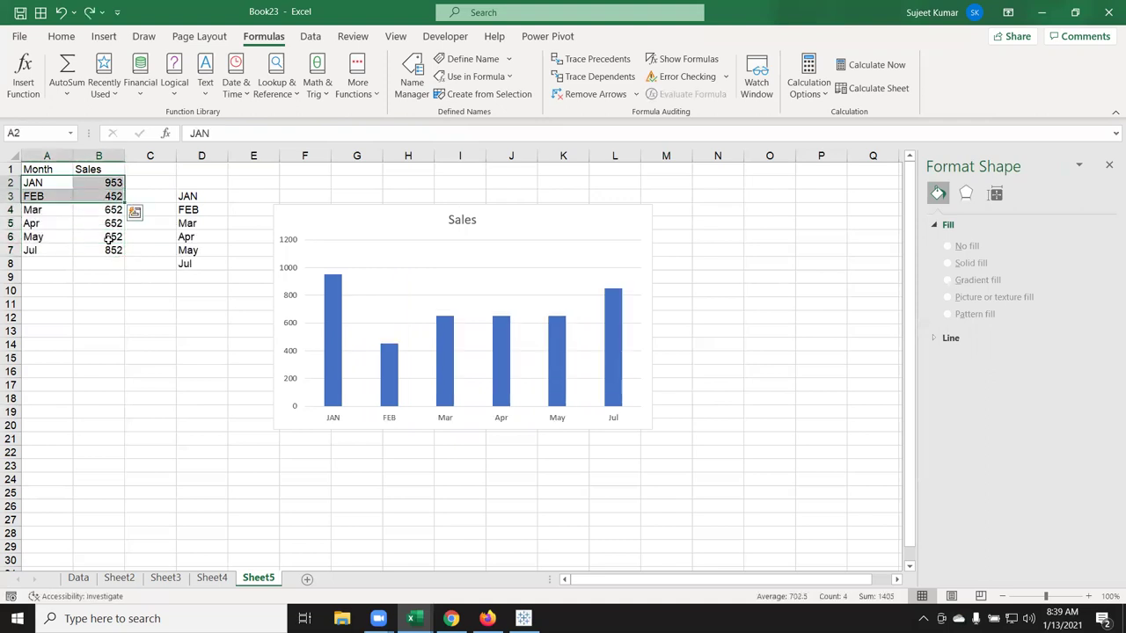
pyautogui.press('Delete')
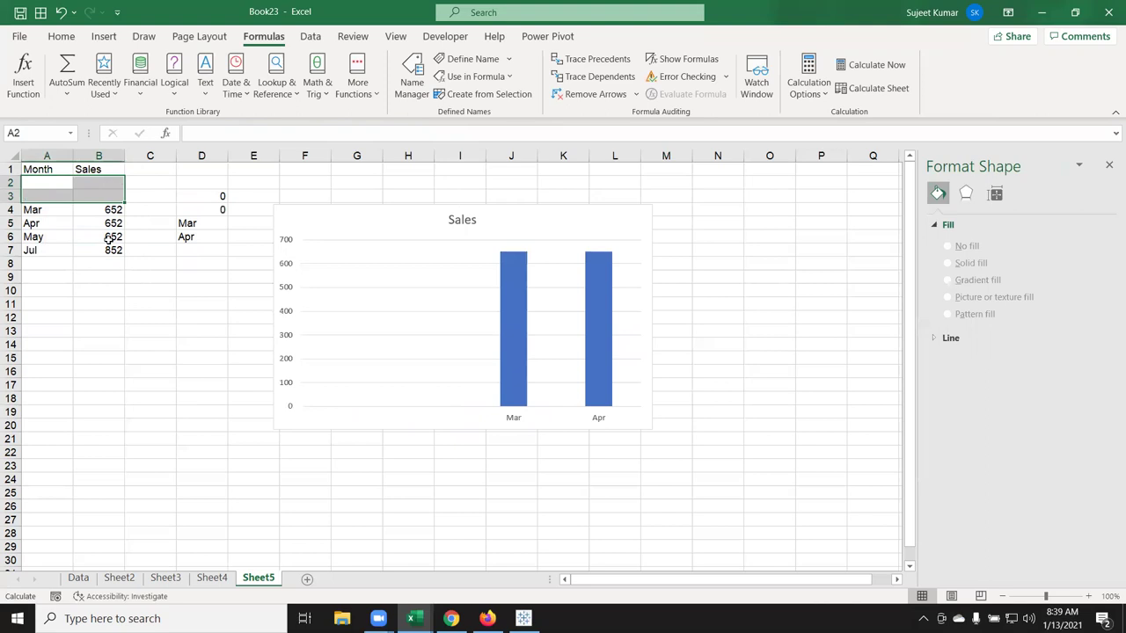
pyautogui.hotkey('ctrl', 'z')
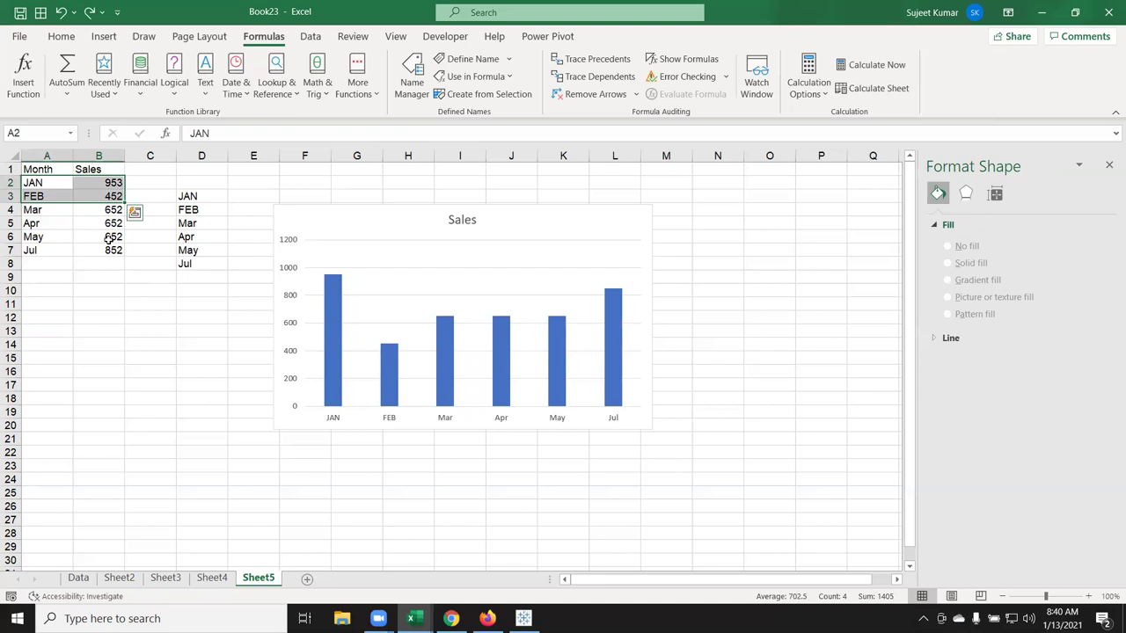
# Delete the OFFSET month formula from D3
pyautogui.press('Right')
pyautogui.press('Right')
pyautogui.press('Right')
pyautogui.press('Down')
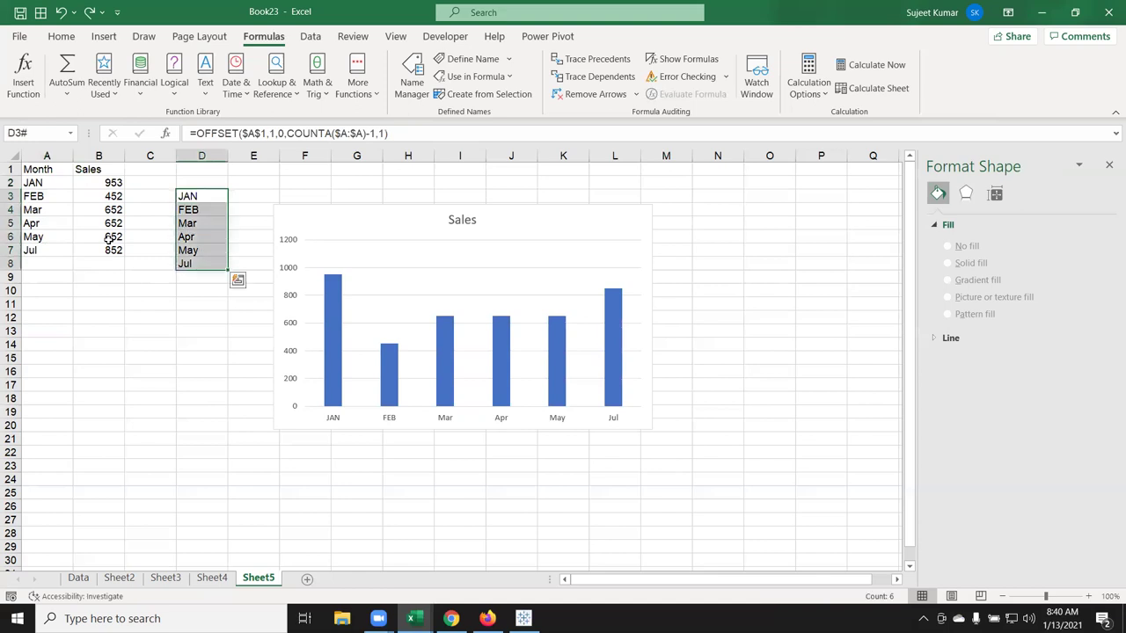
pyautogui.press('Delete')
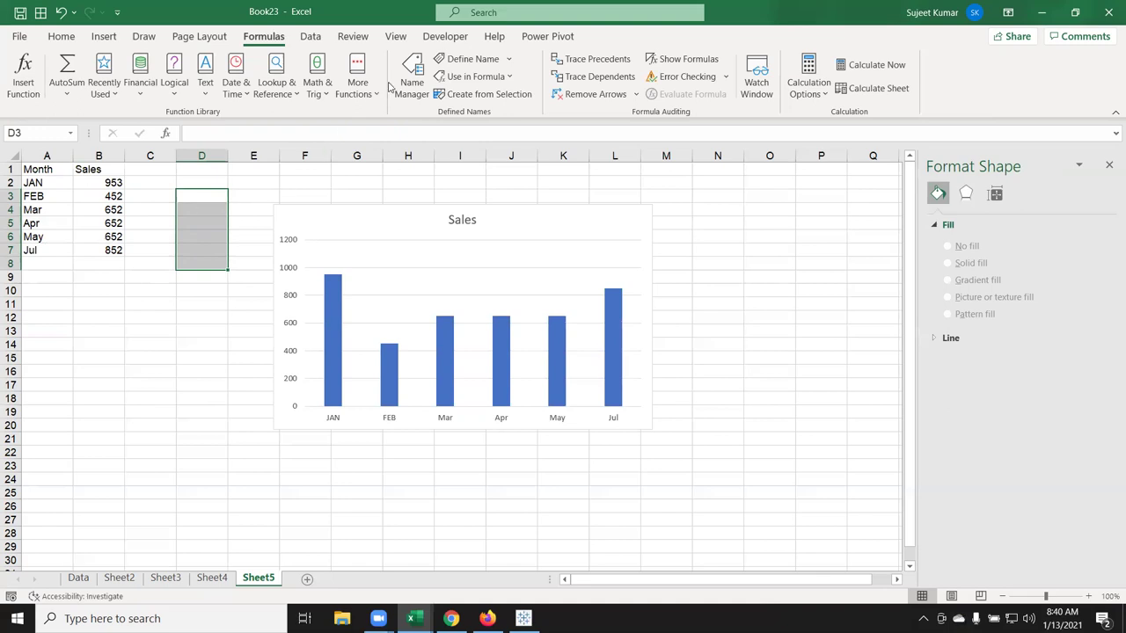
# Choose Combo Box (Form Control) from the Developer tab's Insert controls
pyautogui.click(445, 40)
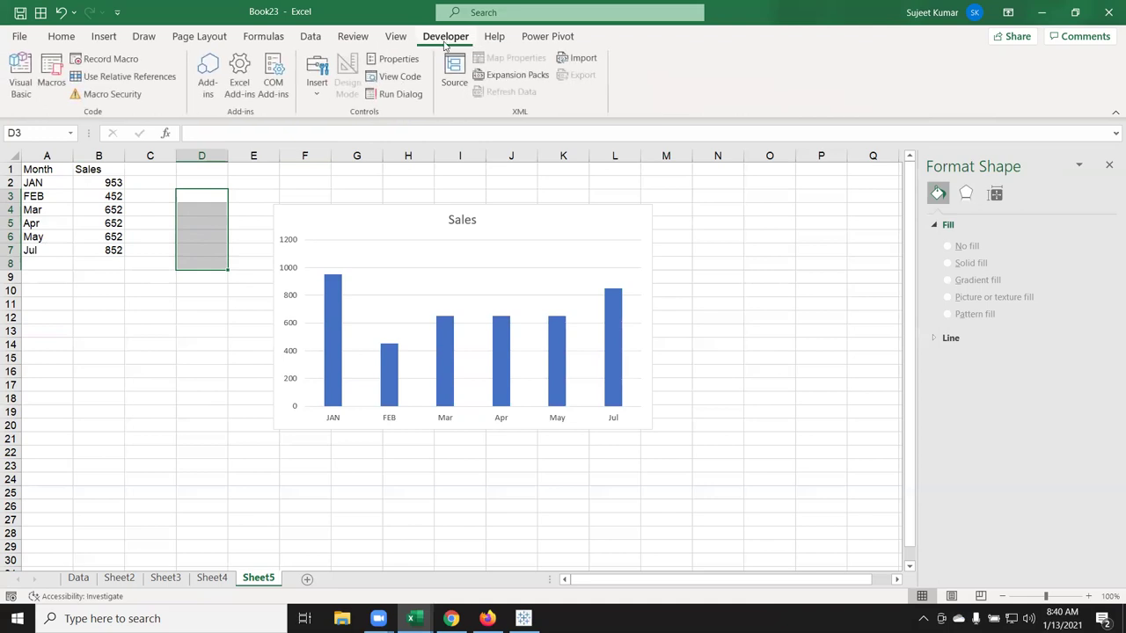
pyautogui.click(322, 103)
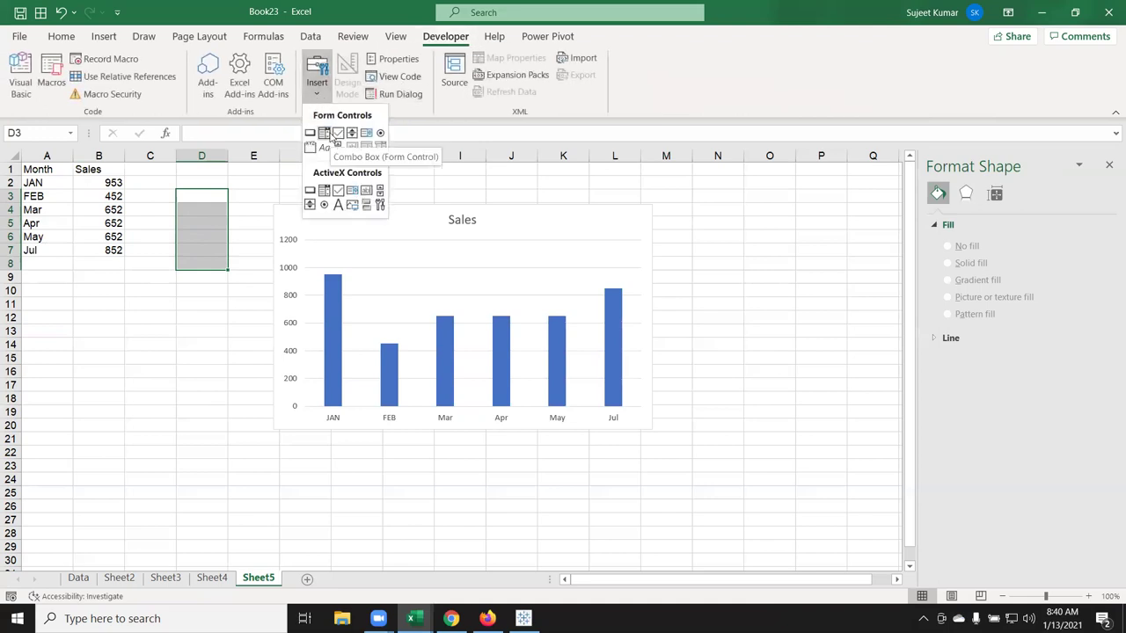
pyautogui.click(327, 135)
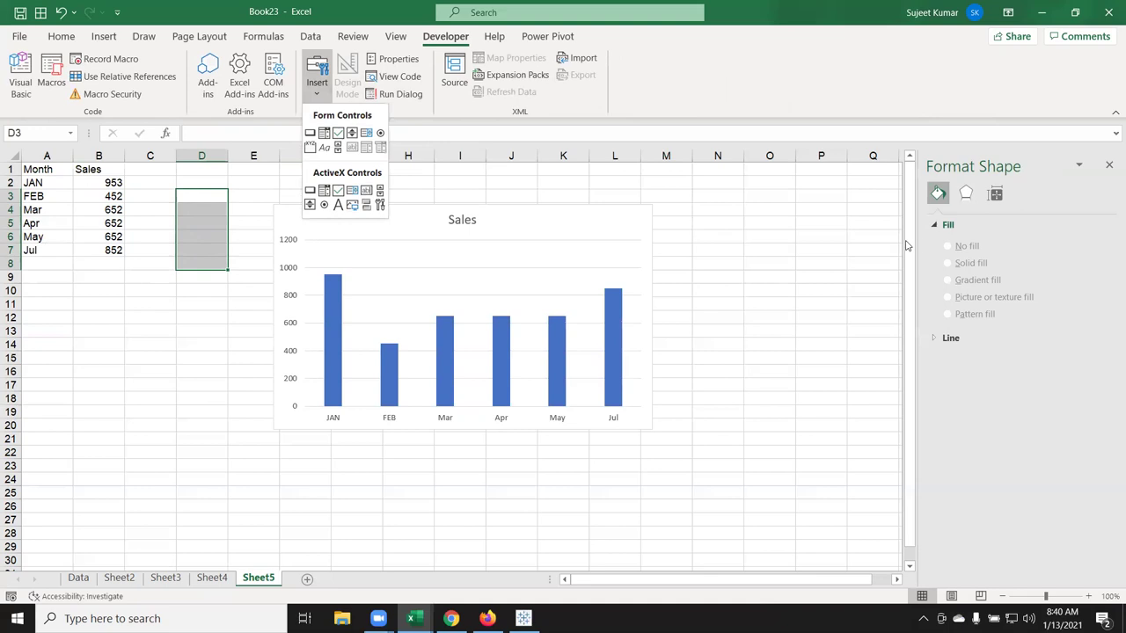